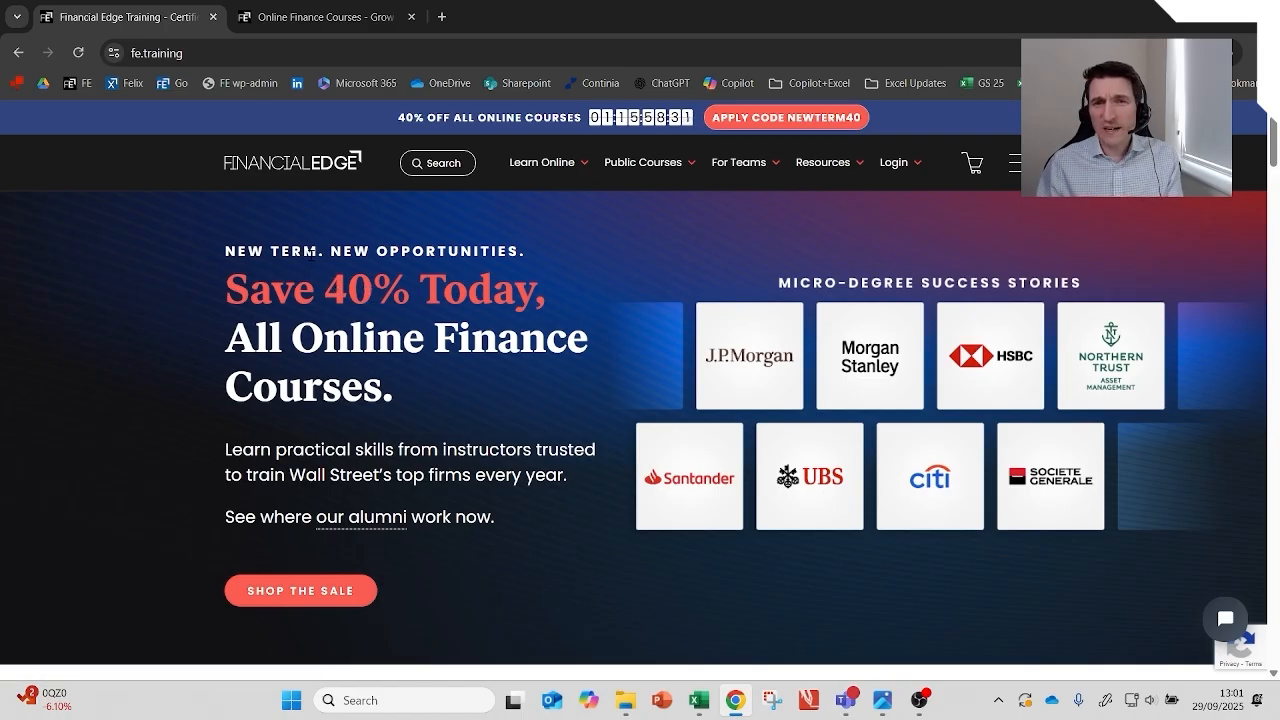
Step: Review the flexible payment options on the Financial Edge homepage, highlighting the Boost Plan name and its annual price
scroll(311, 255, down, 20)
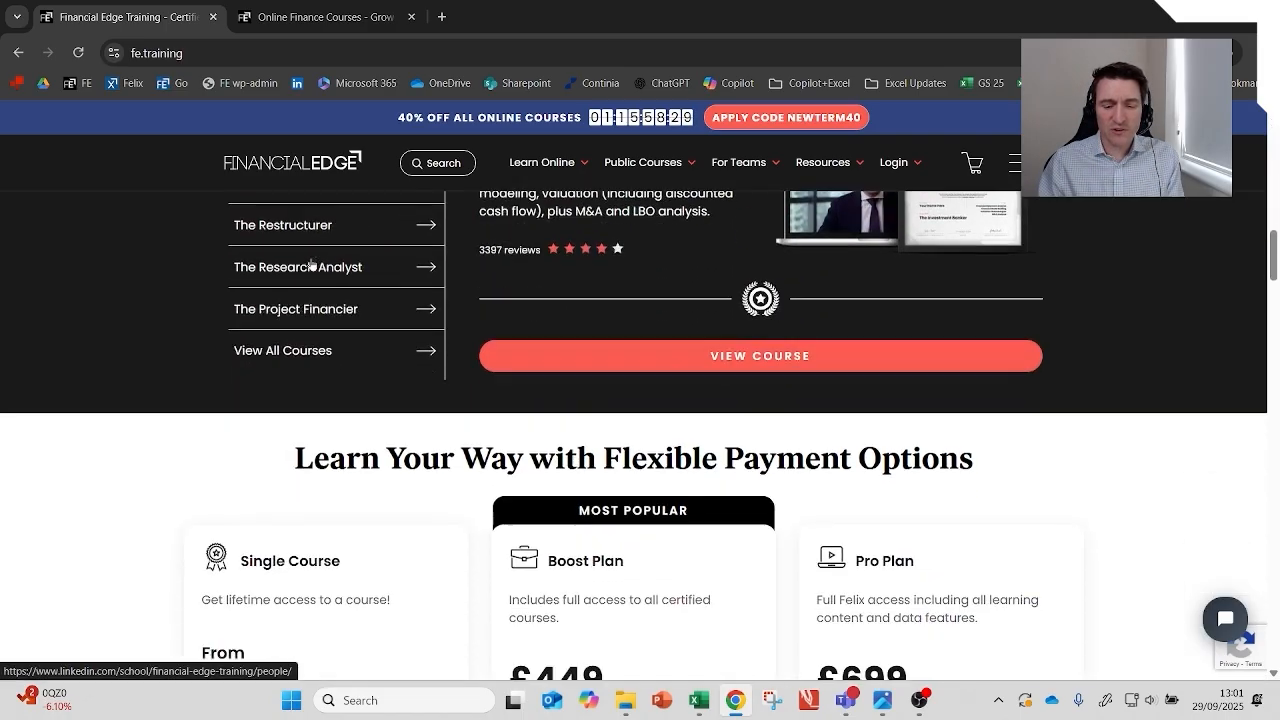
scroll(311, 265, down, 3)
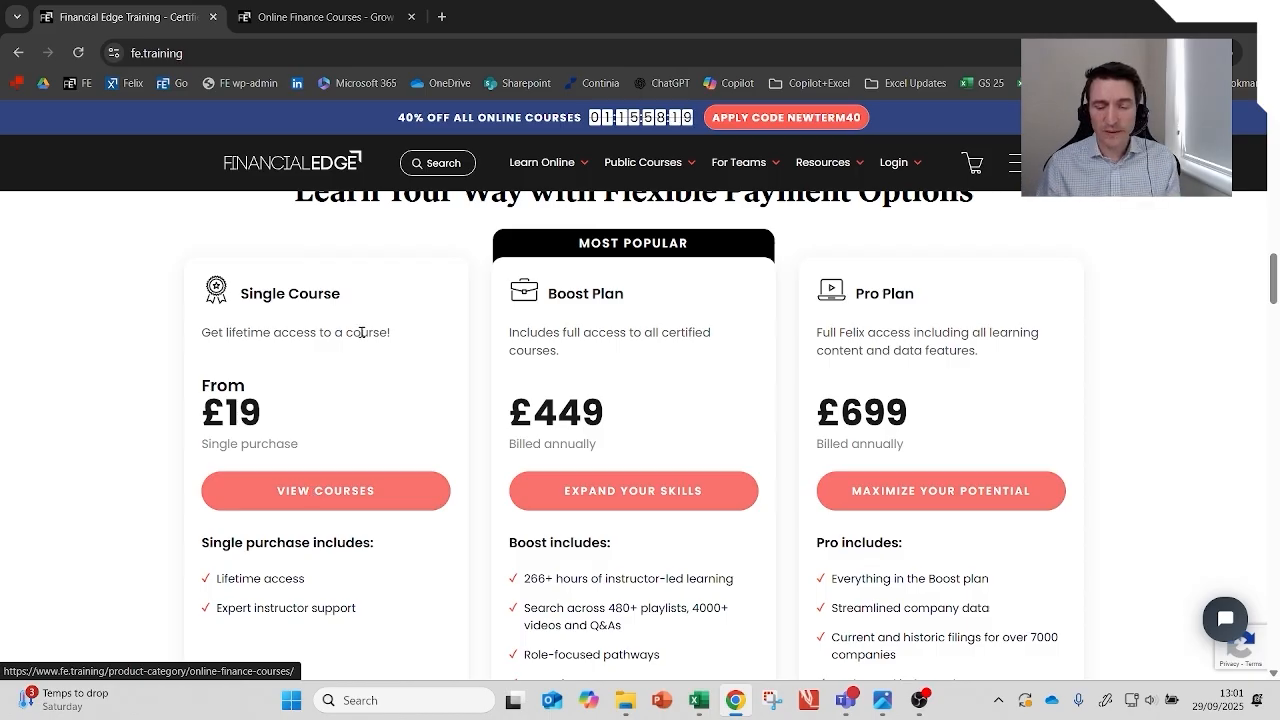
drag(547, 289, 624, 296)
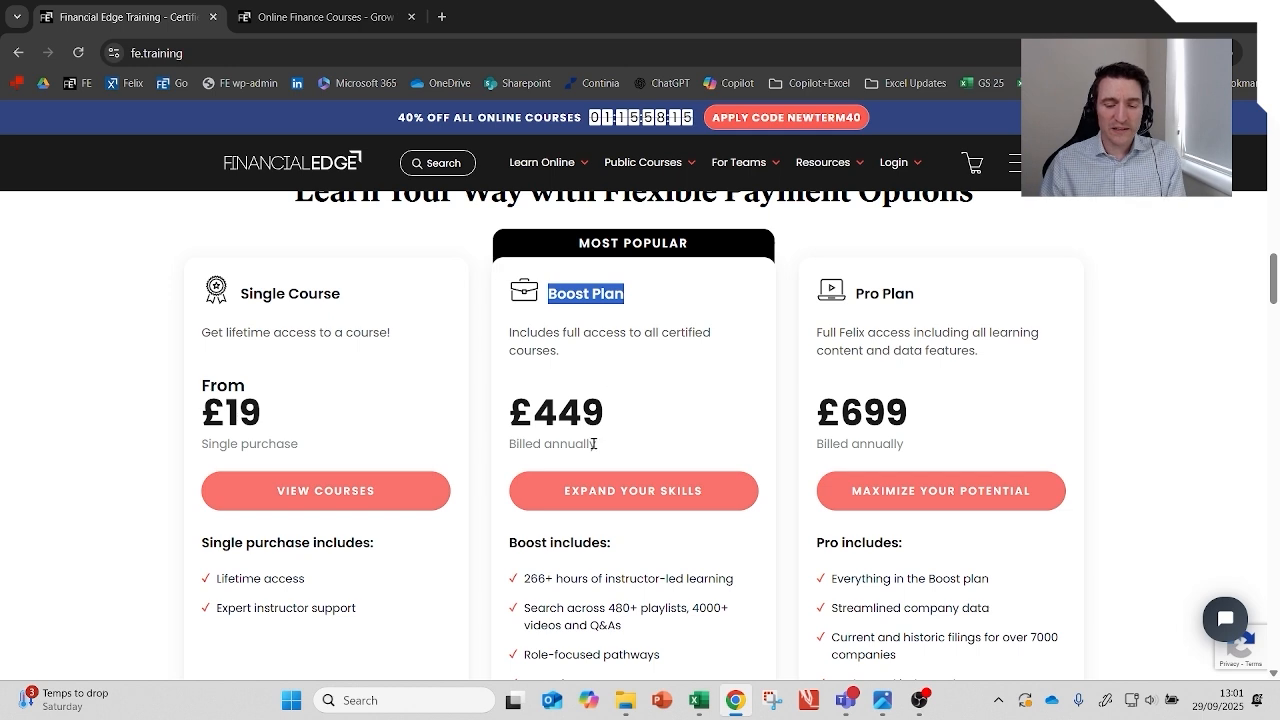
drag(537, 412, 606, 420)
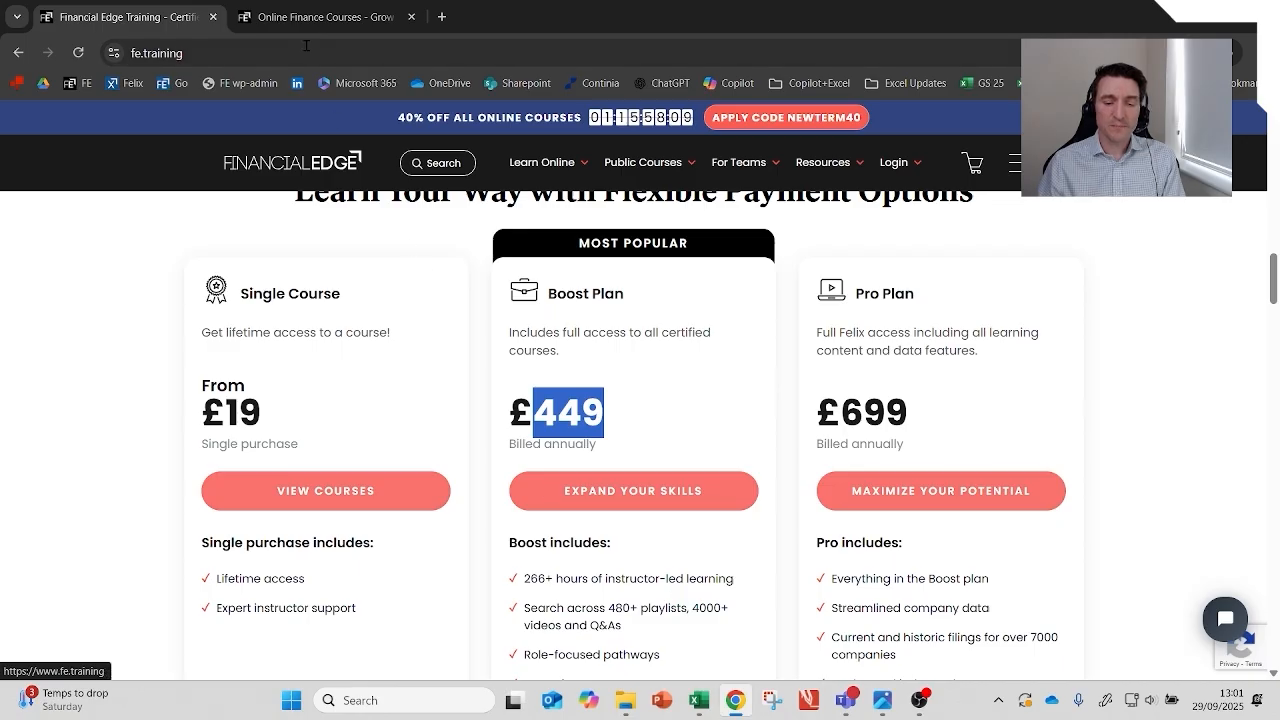
Step: Browse the Online Finance Courses catalogue from the micro-degrees down to the free completion certificate courses
click(302, 20)
scroll(680, 376, down, 3)
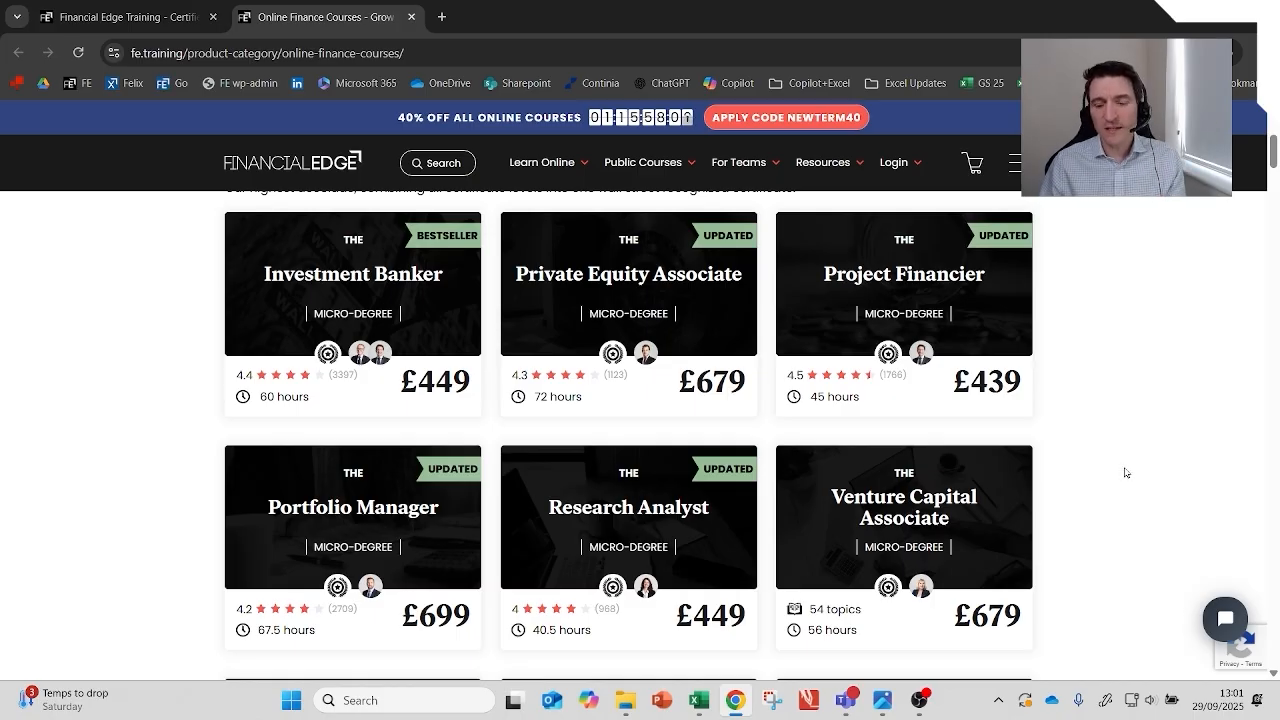
scroll(1126, 472, down, 15)
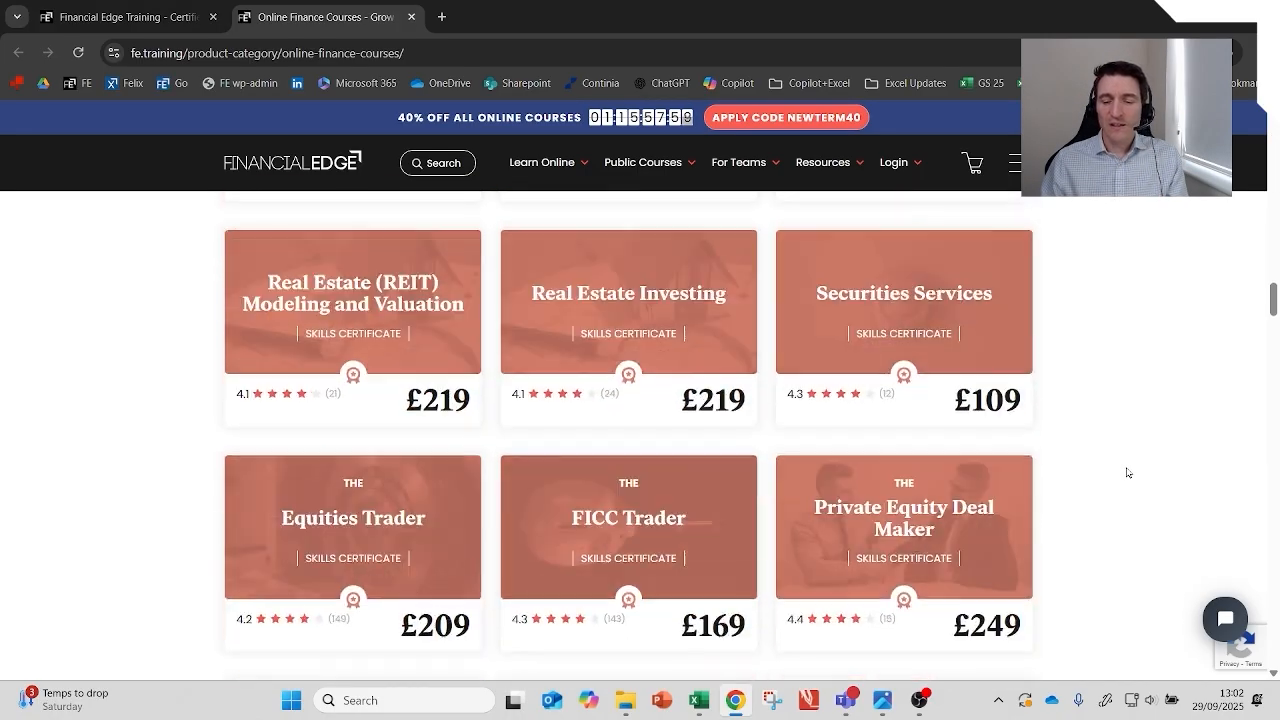
scroll(1127, 472, down, 15)
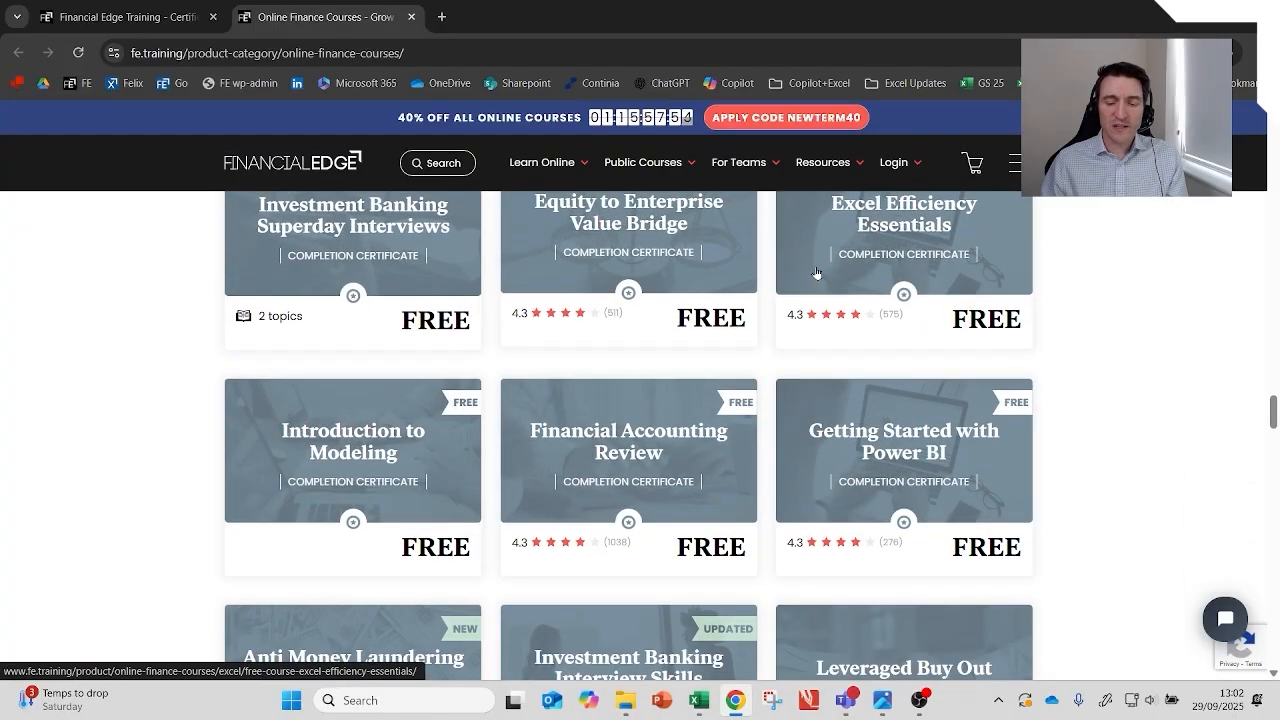
scroll(900, 440, up, 1)
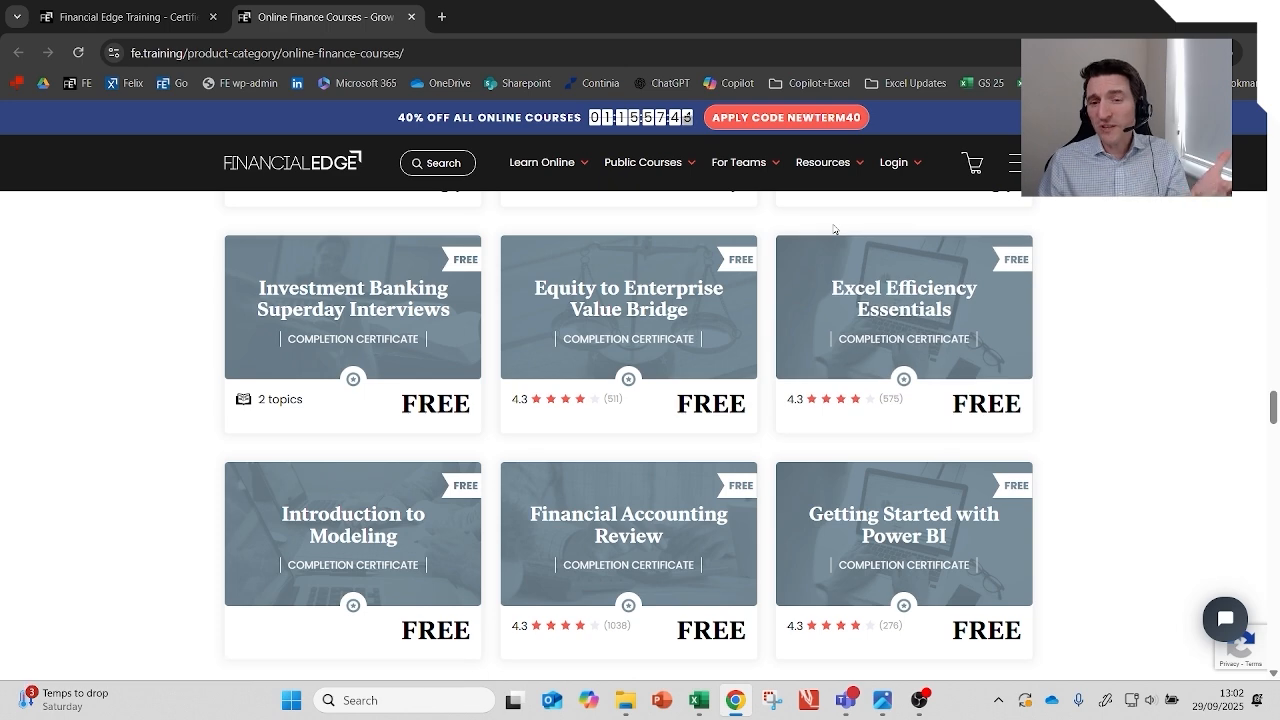
Step: Open the site's Blogs resources and look through the alphabetical list of free articles
mouse_move(830, 162)
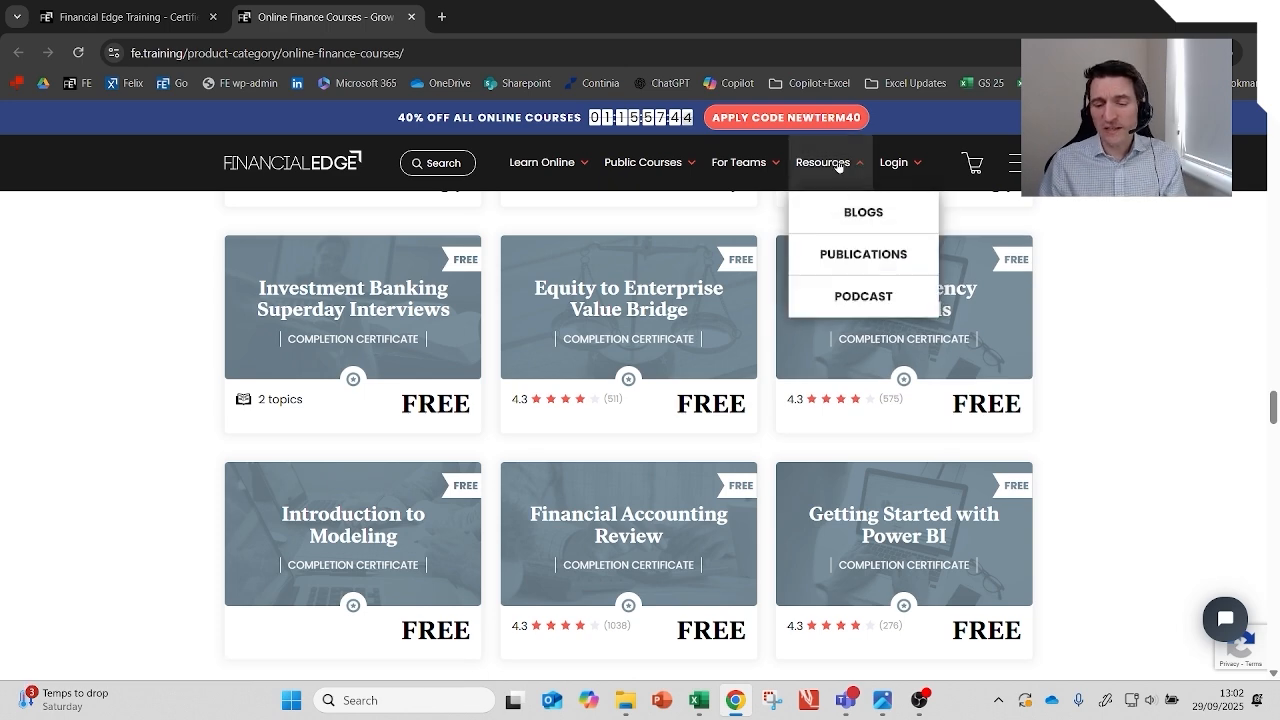
click(868, 211)
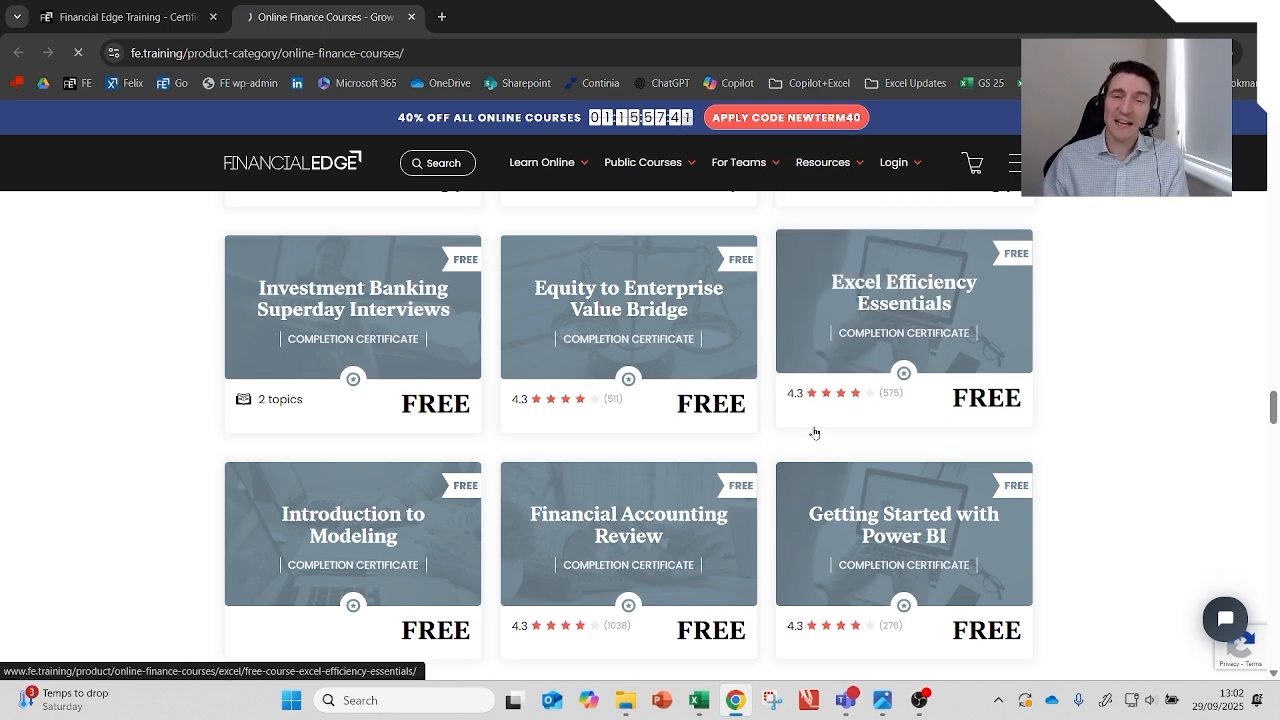
scroll(812, 432, down, 6)
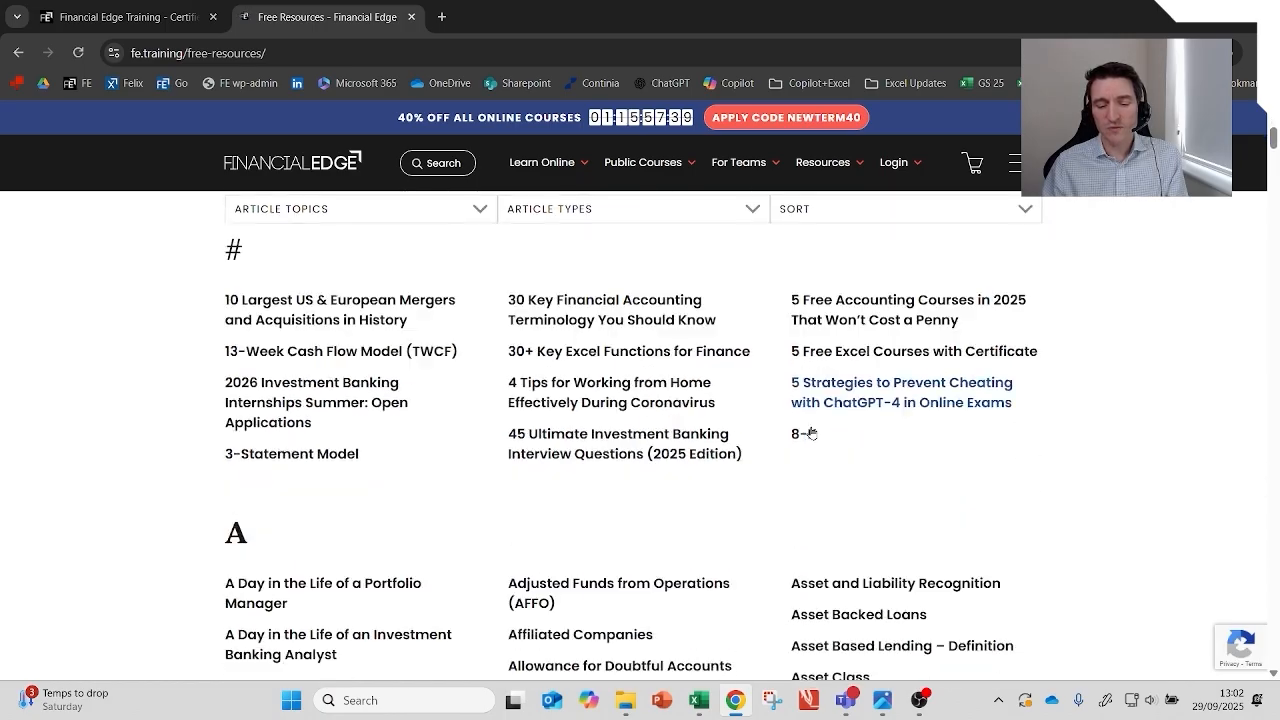
scroll(812, 432, down, 2)
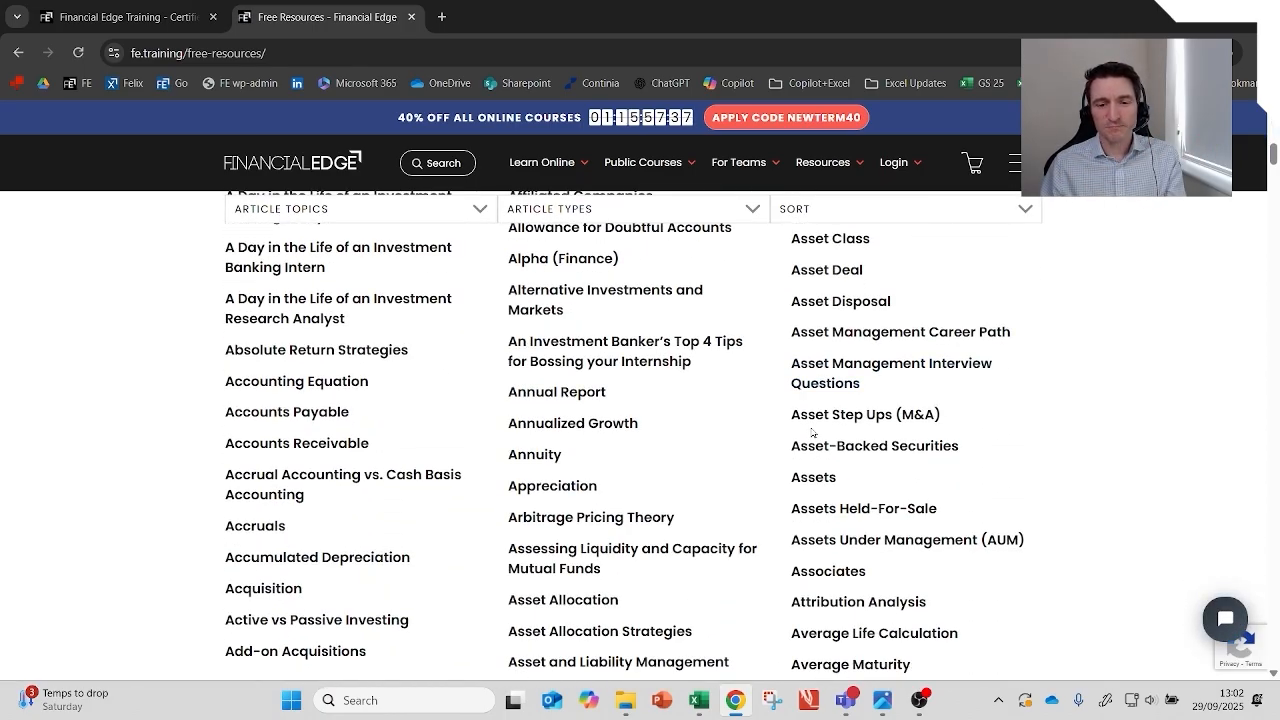
scroll(812, 432, up, 8)
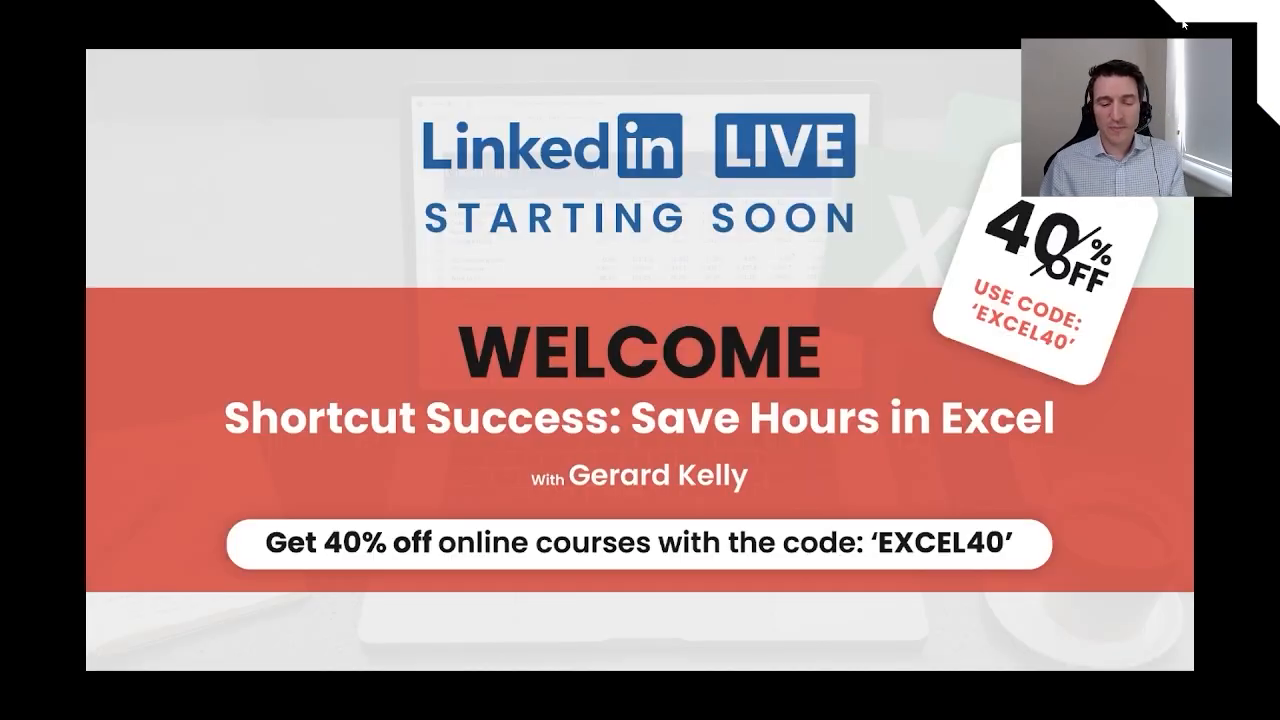
Step: Switch to Excel and bring the Excel Preparation.xlsx workbook into focus
key(alt+Tab)
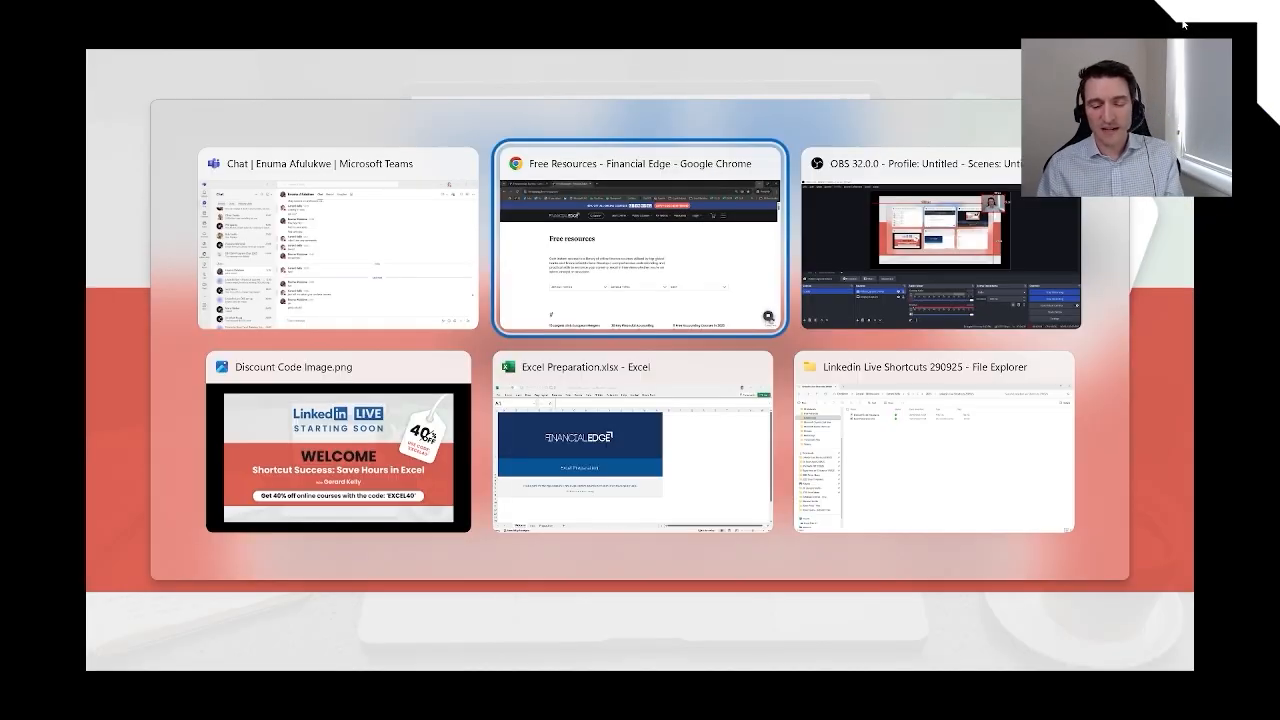
key(alt+Tab)
key(alt+Tab)
key(alt+Tab)
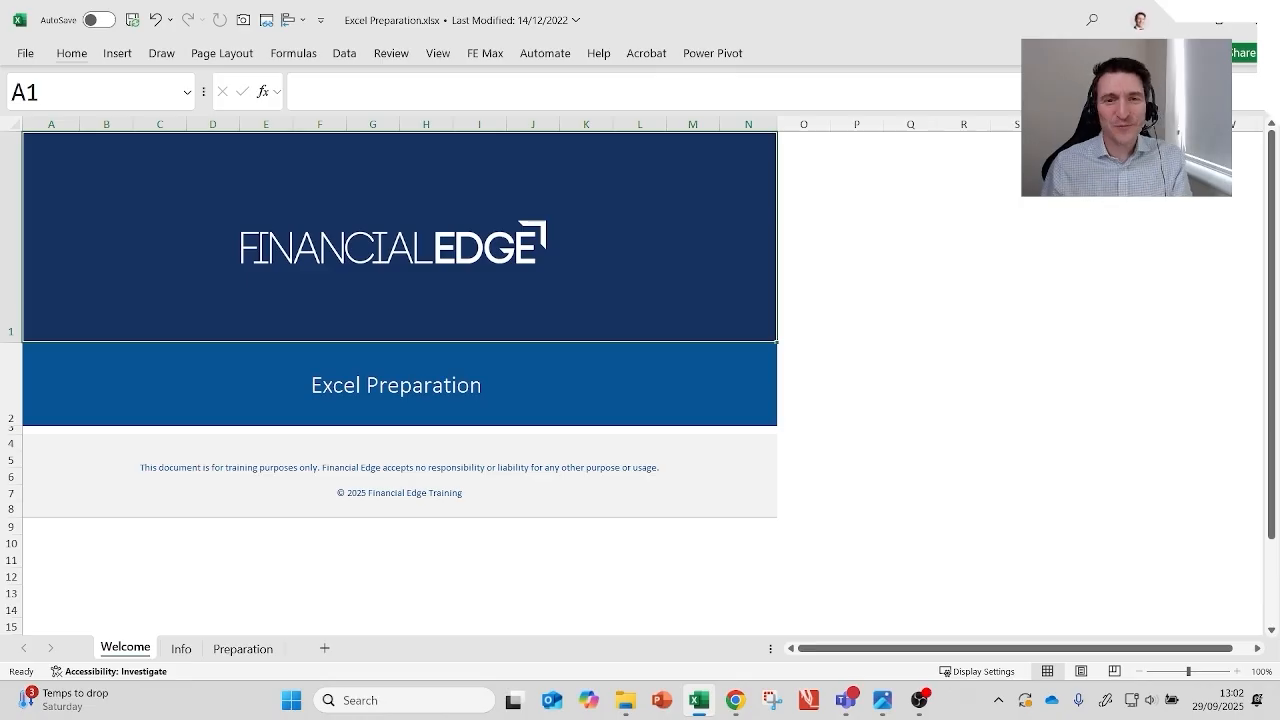
key(alt+Tab)
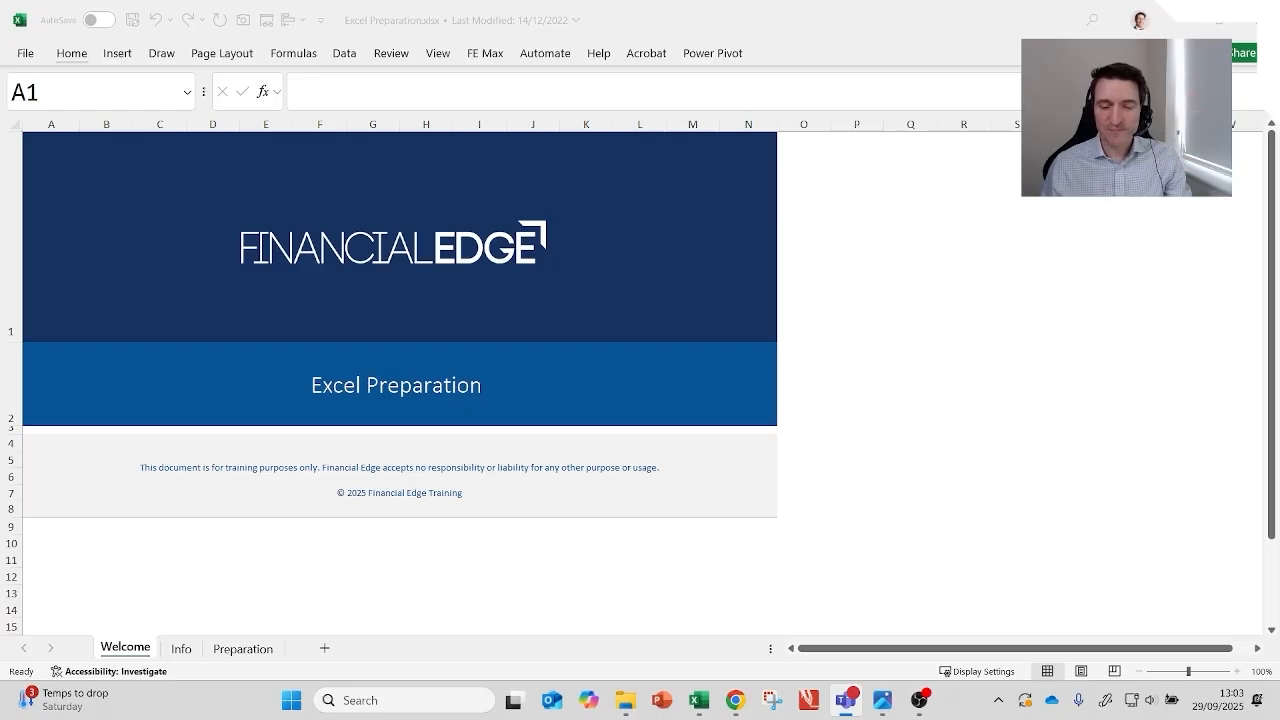
click(898, 27)
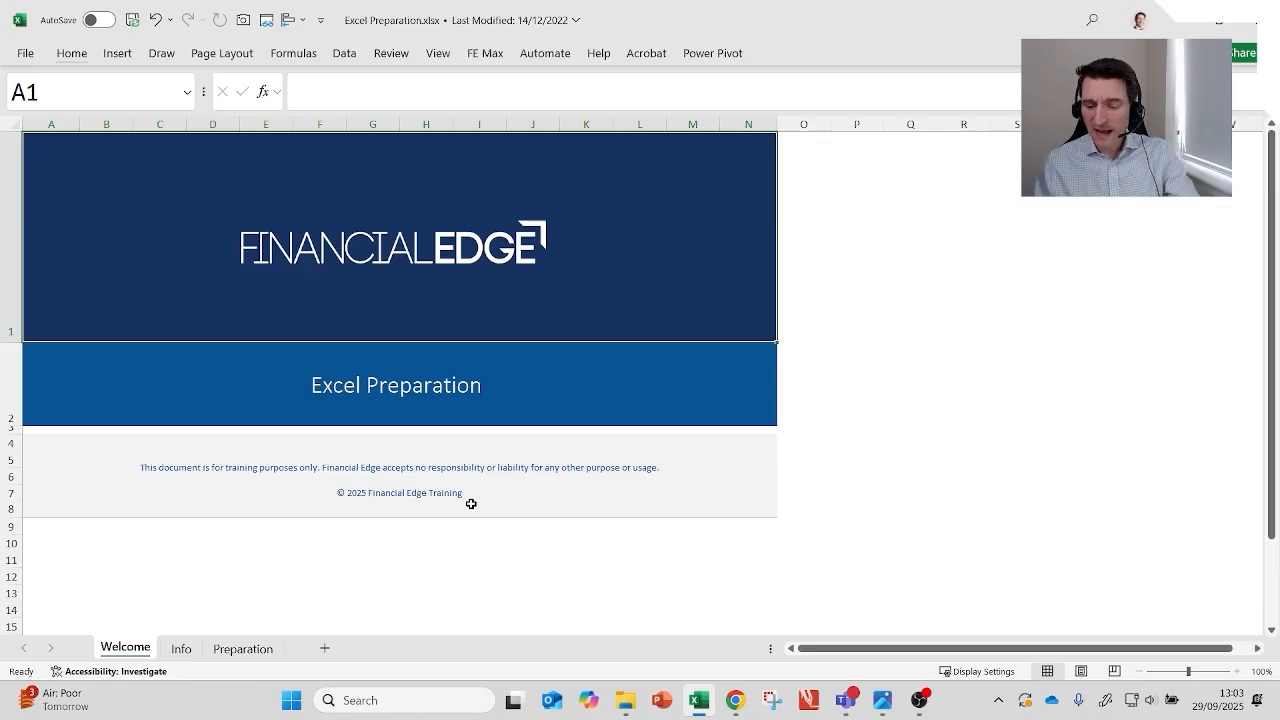
Step: Flip repeatedly between the Welcome and Preparation sheets, finishing on the Preparation sheet
key(ctrl+Page_Down)
key(ctrl+Page_Down)
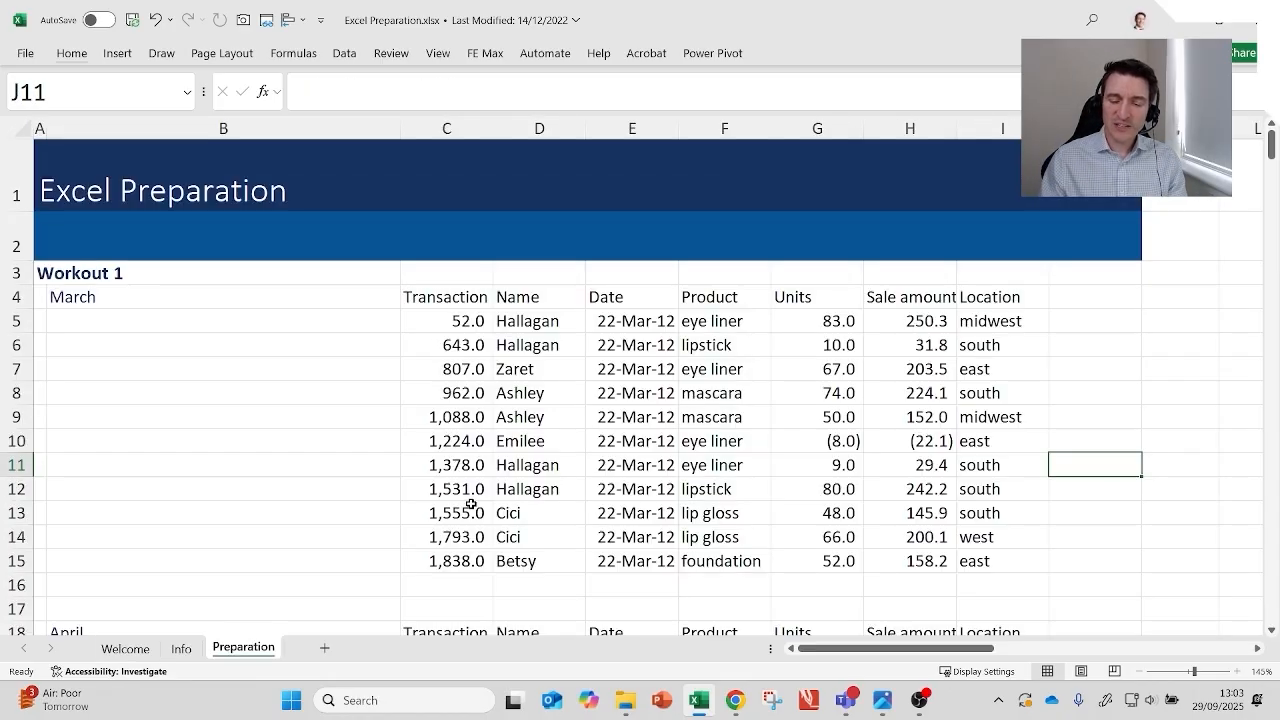
key(ctrl+Page_Up)
key(ctrl+Page_Up)
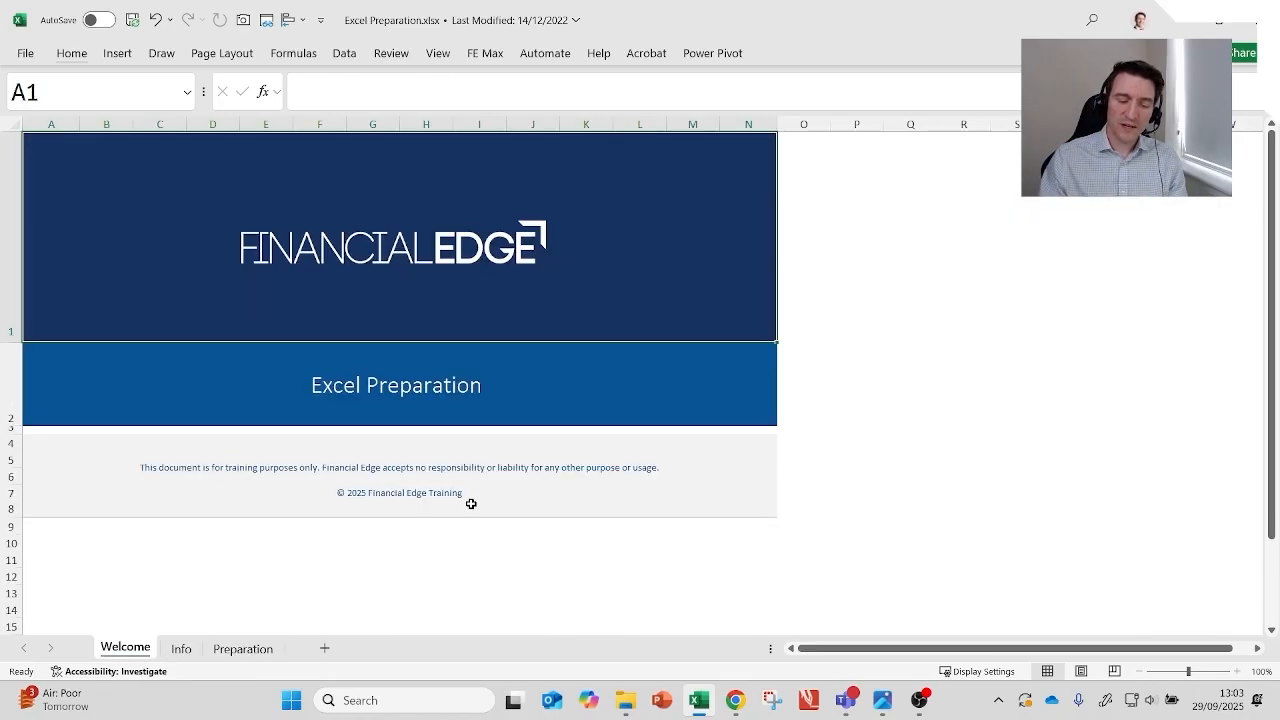
key(ctrl+Page_Down)
key(ctrl+Page_Down)
key(ctrl+Page_Up)
key(ctrl+Page_Up)
key(ctrl+Page_Down)
key(ctrl+Page_Down)
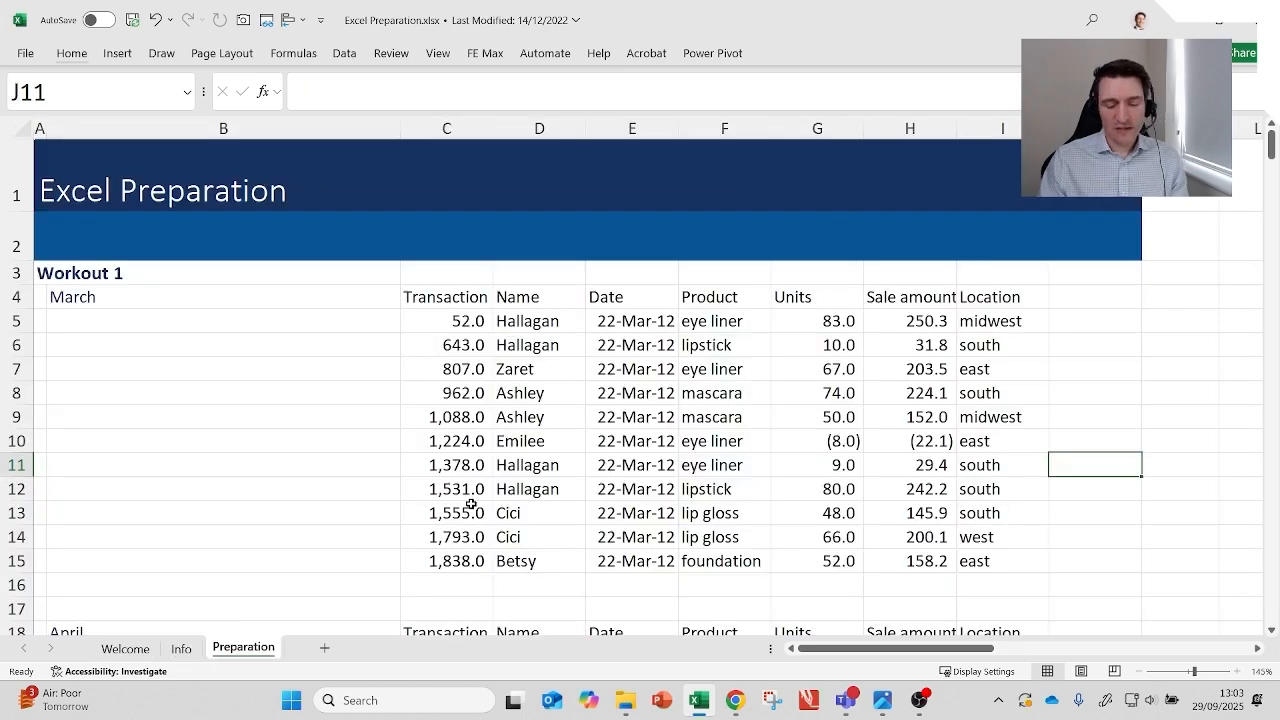
key(ctrl+Page_Up)
key(ctrl+Page_Up)
key(ctrl+Page_Down)
key(ctrl+Page_Down)
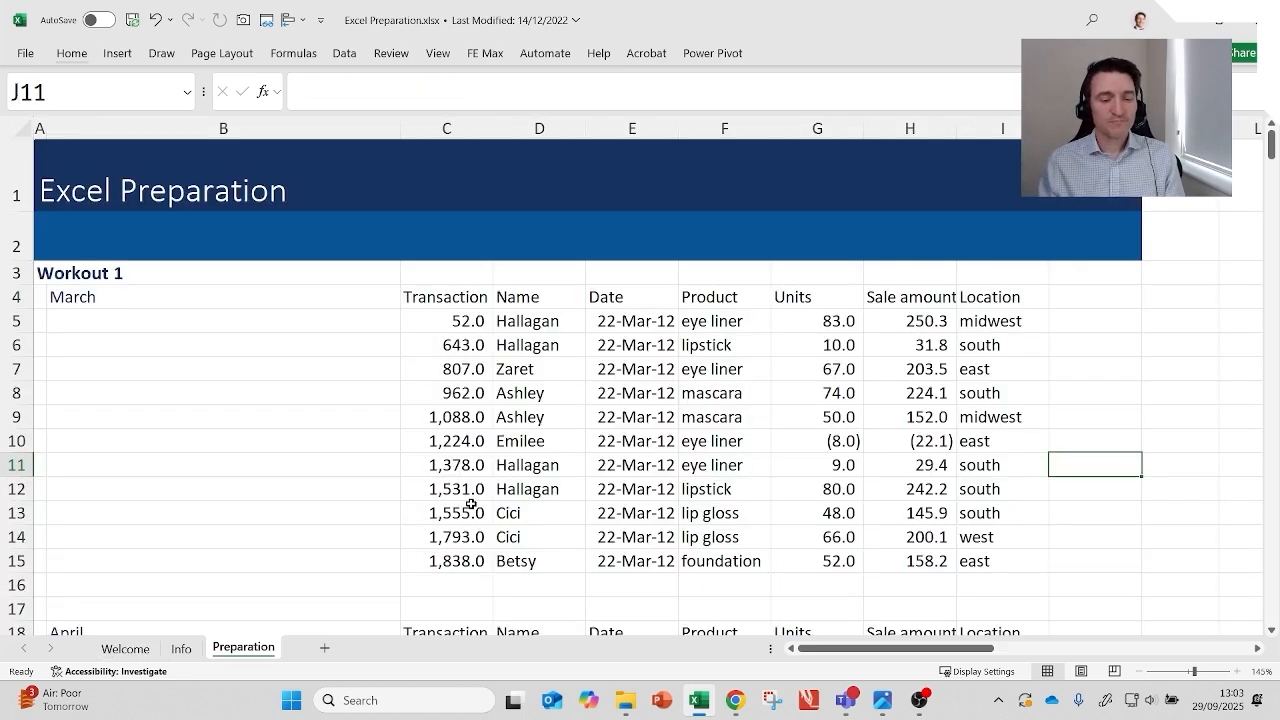
Step: Return to the first cell of the Preparation sheet and move cell by cell into the March table to D8
key(ctrl+Home)
key(Down)
key(Down)
key(Down)
key(Down)
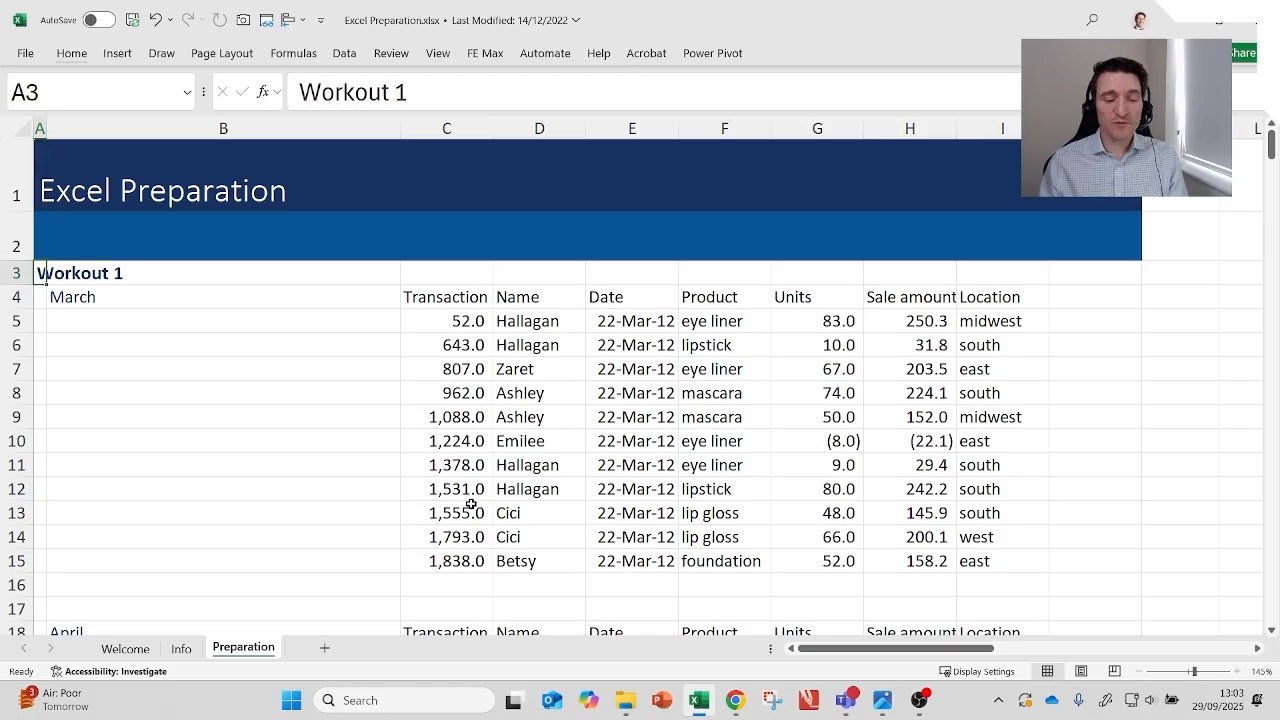
key(Right)
key(Right)
key(Right)
key(Right)
key(Down)
key(Down)
key(Down)
key(Left)
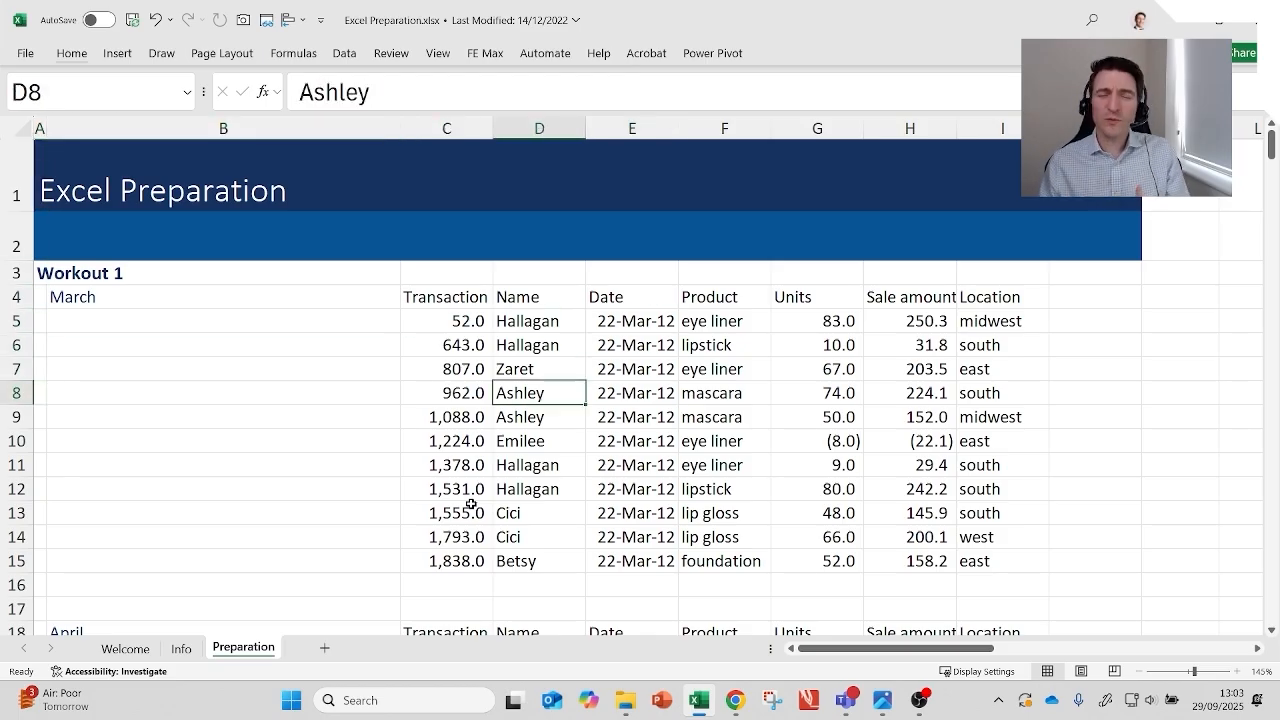
Step: Move the active cell one cell at a time around the March table, ending on the Transaction header in C4
key(Down)
key(Down)
key(Up)
key(Up)
key(Left)
key(Left)
key(Up)
key(Up)
key(Up)
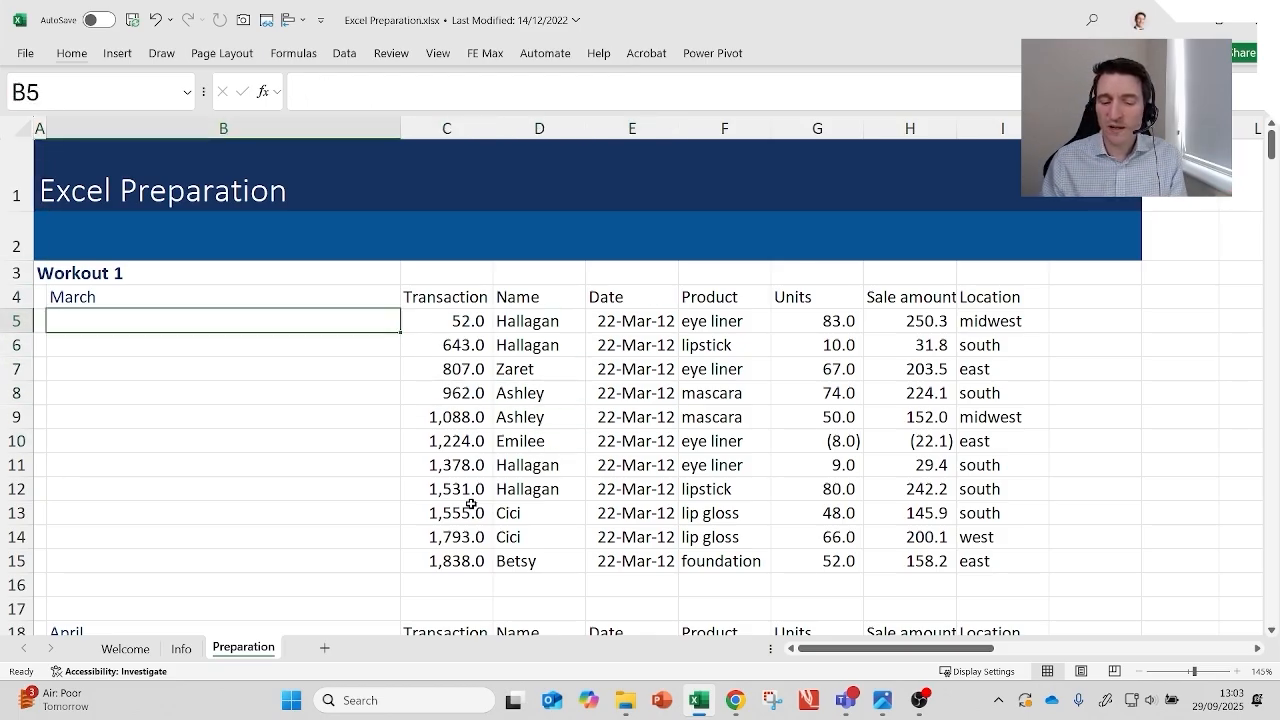
key(Right)
key(Down)
key(Down)
key(Down)
key(Down)
key(Right)
key(Right)
key(Right)
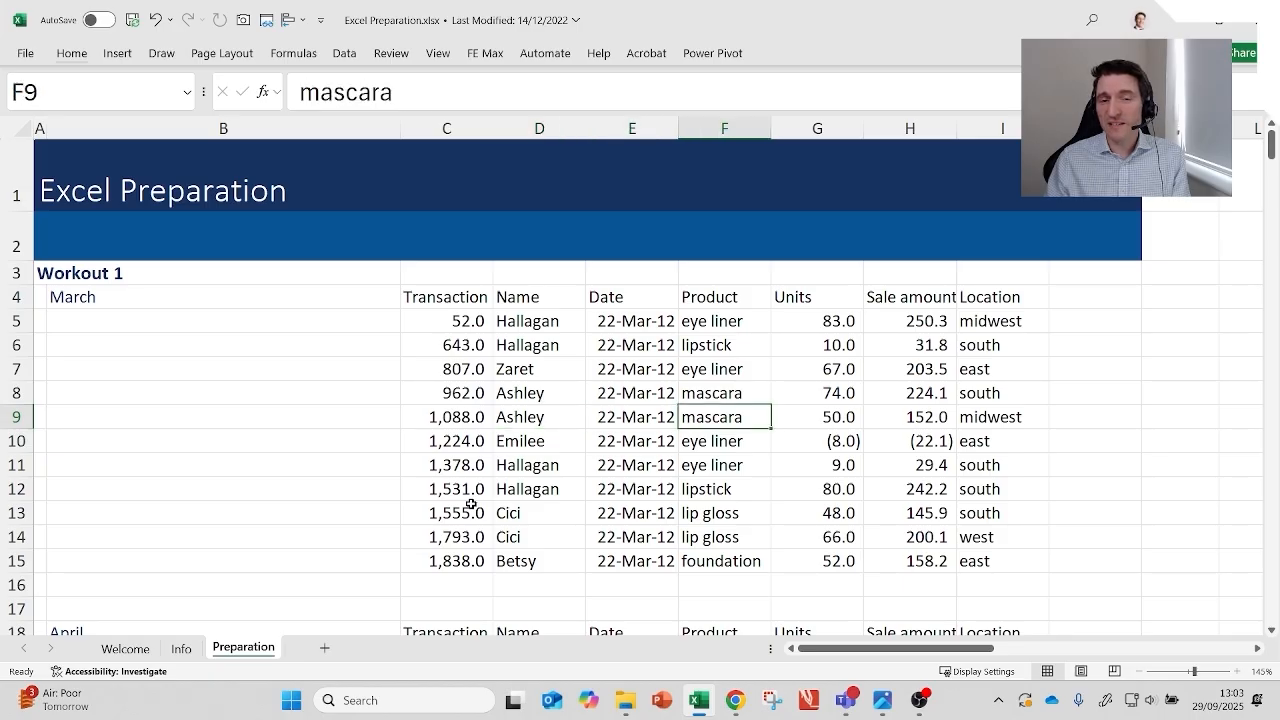
key(Up)
key(Up)
key(Up)
key(Left)
key(Left)
key(Left)
key(Left)
key(Right)
key(Up)
key(Up)
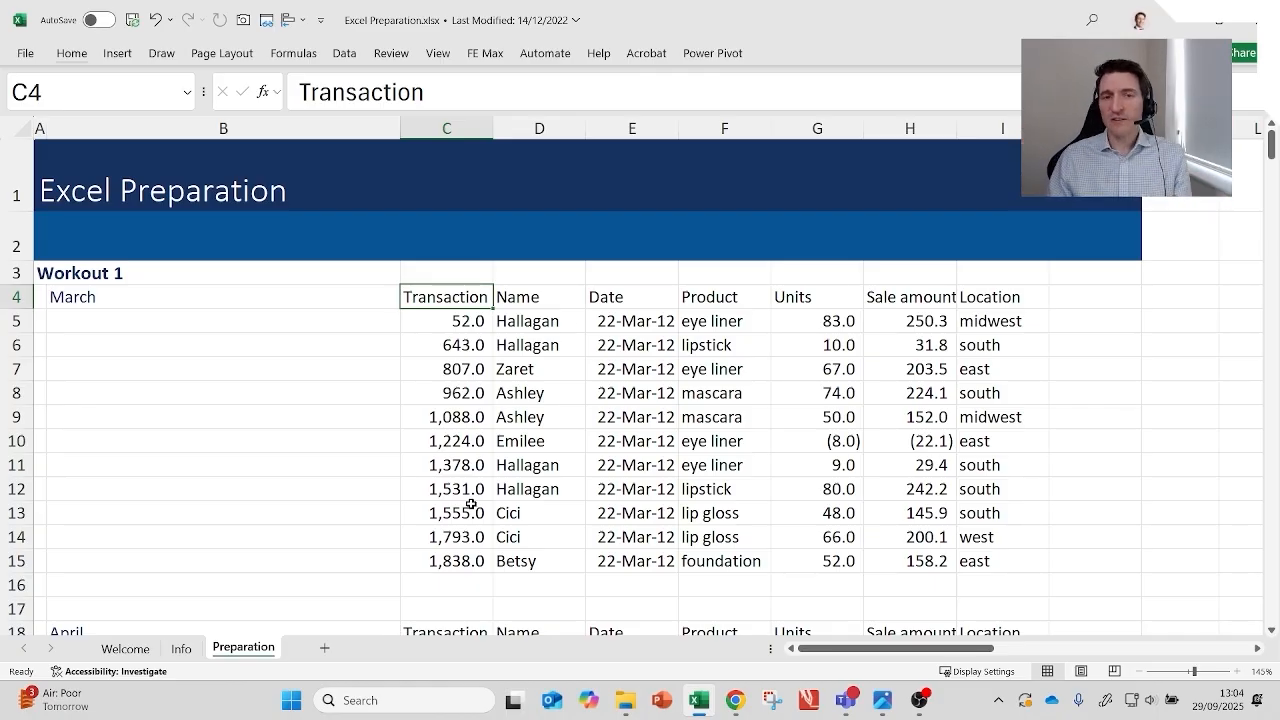
Step: Jump the active cell twice around the corners of the March data block, clockwise from C4 back to C4
key(ctrl+Right)
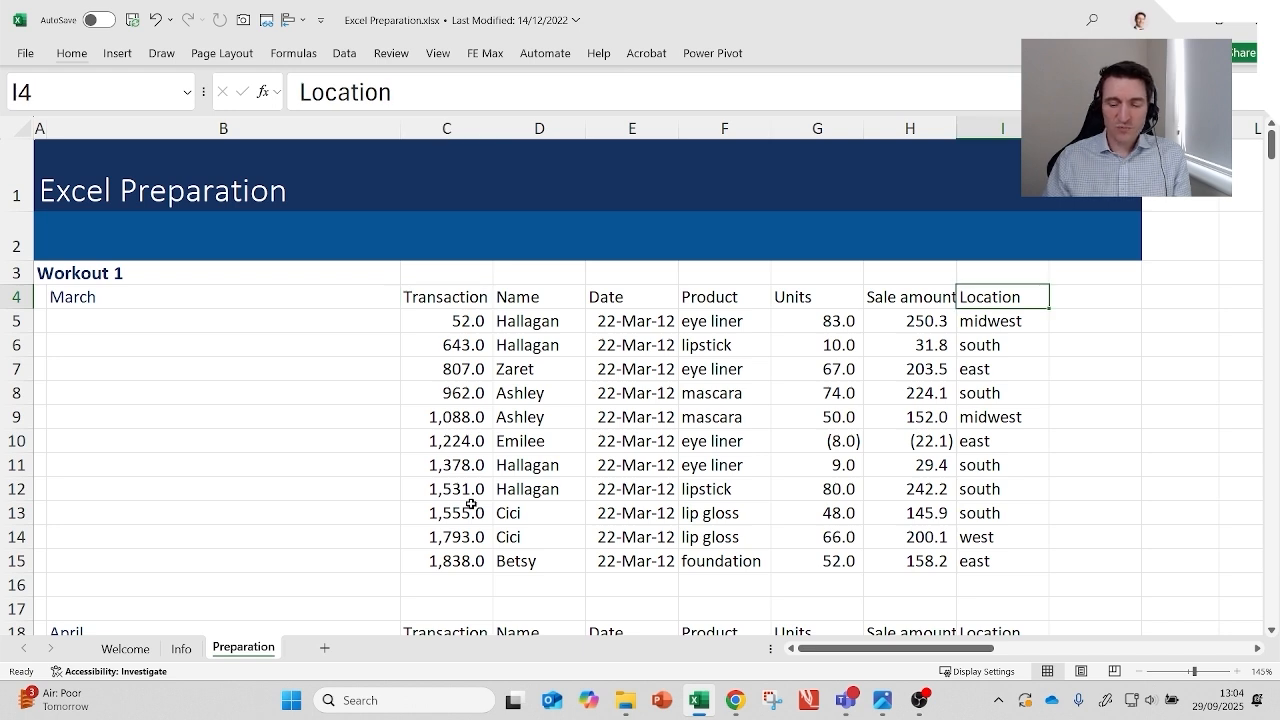
key(ctrl+Down)
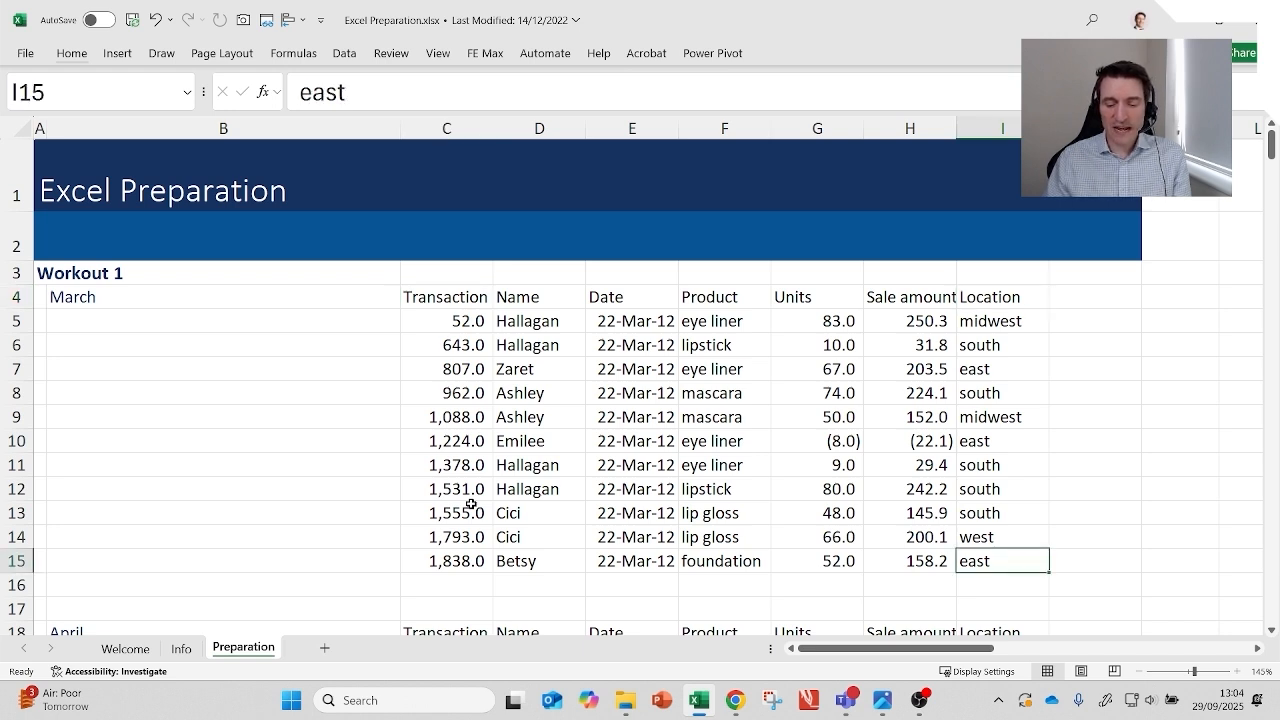
key(ctrl+Left)
key(ctrl+Up)
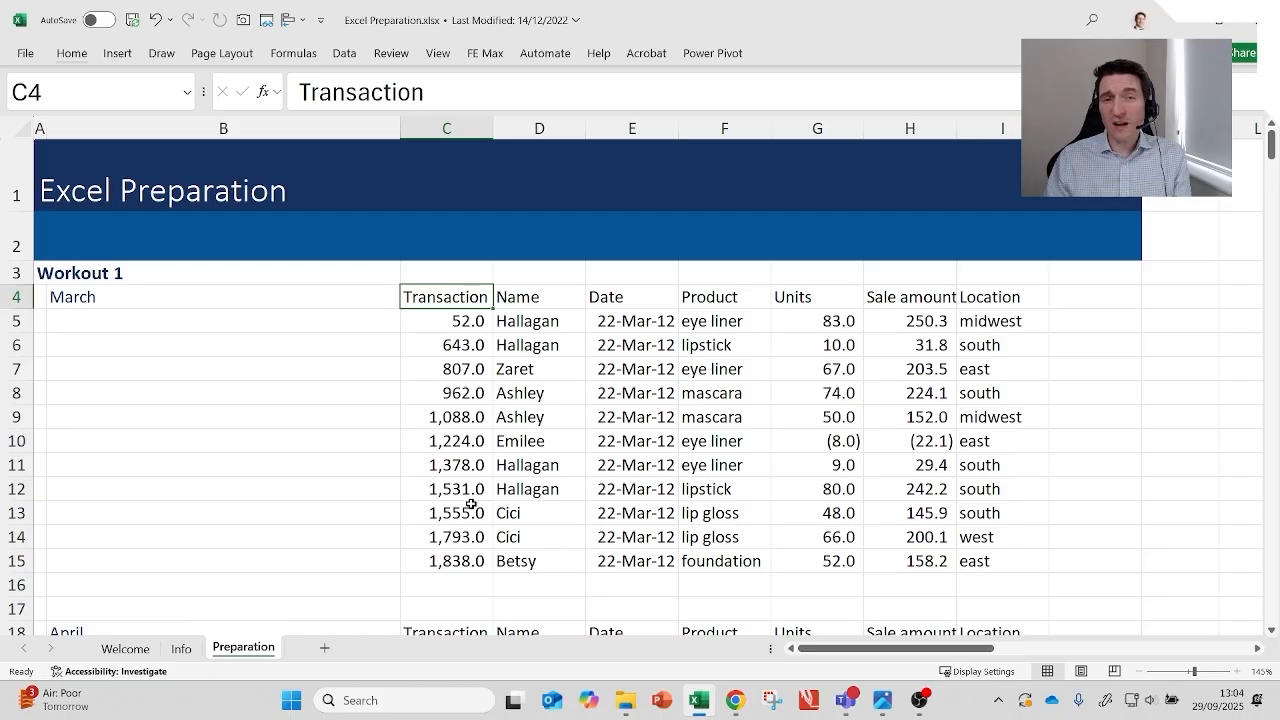
key(ctrl+Right)
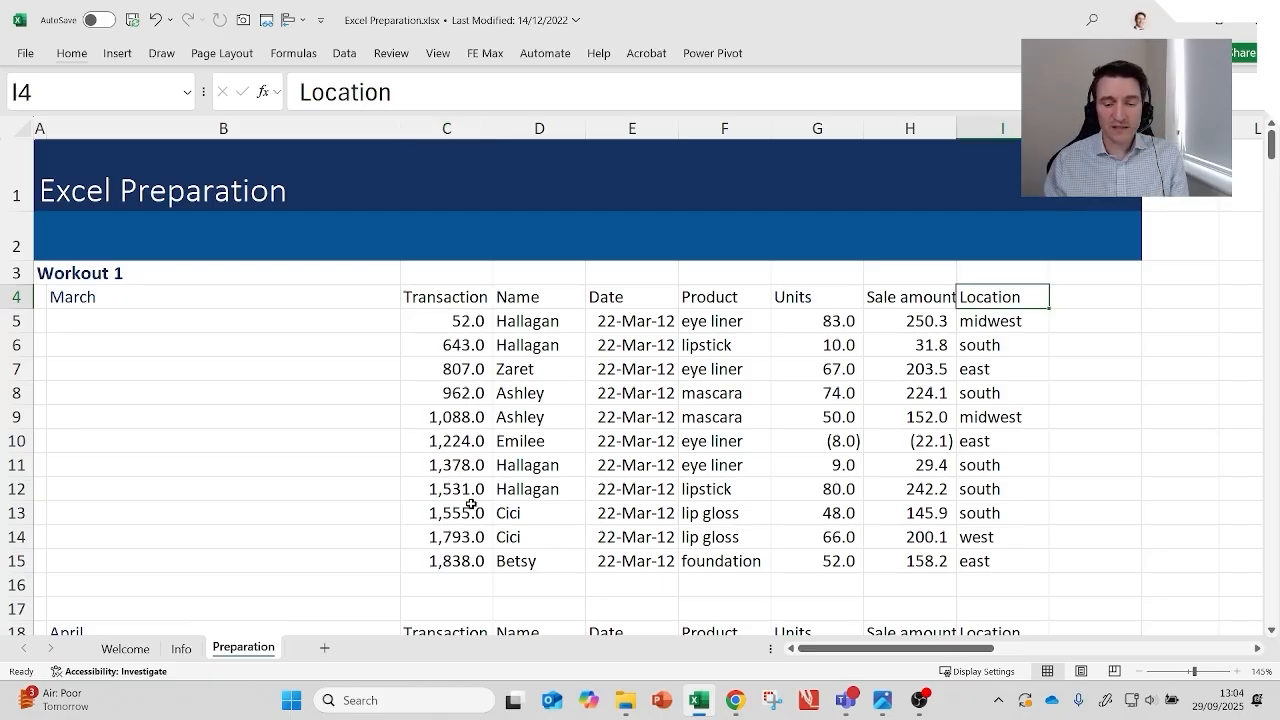
key(ctrl+Down)
key(ctrl+Left)
key(ctrl+Up)
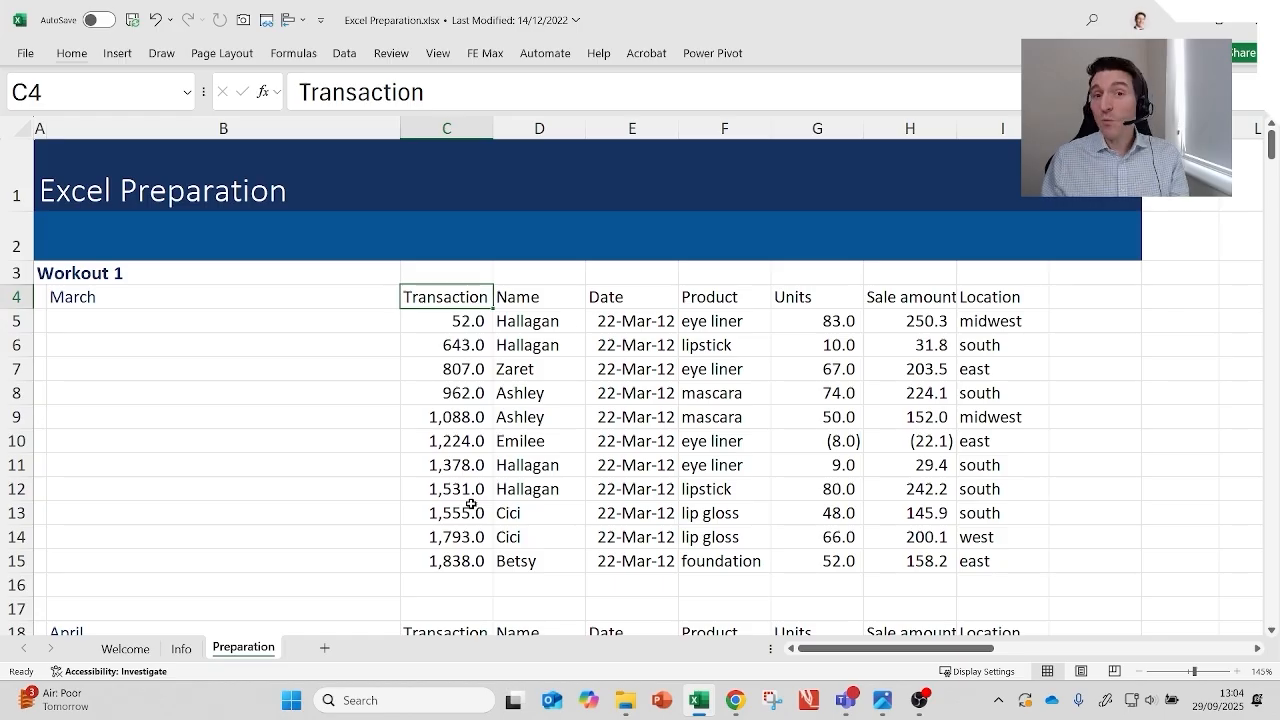
Step: Jump to column A in the March header row and step up and down the column, ending on the Workout 1 heading
key(ctrl+Left)
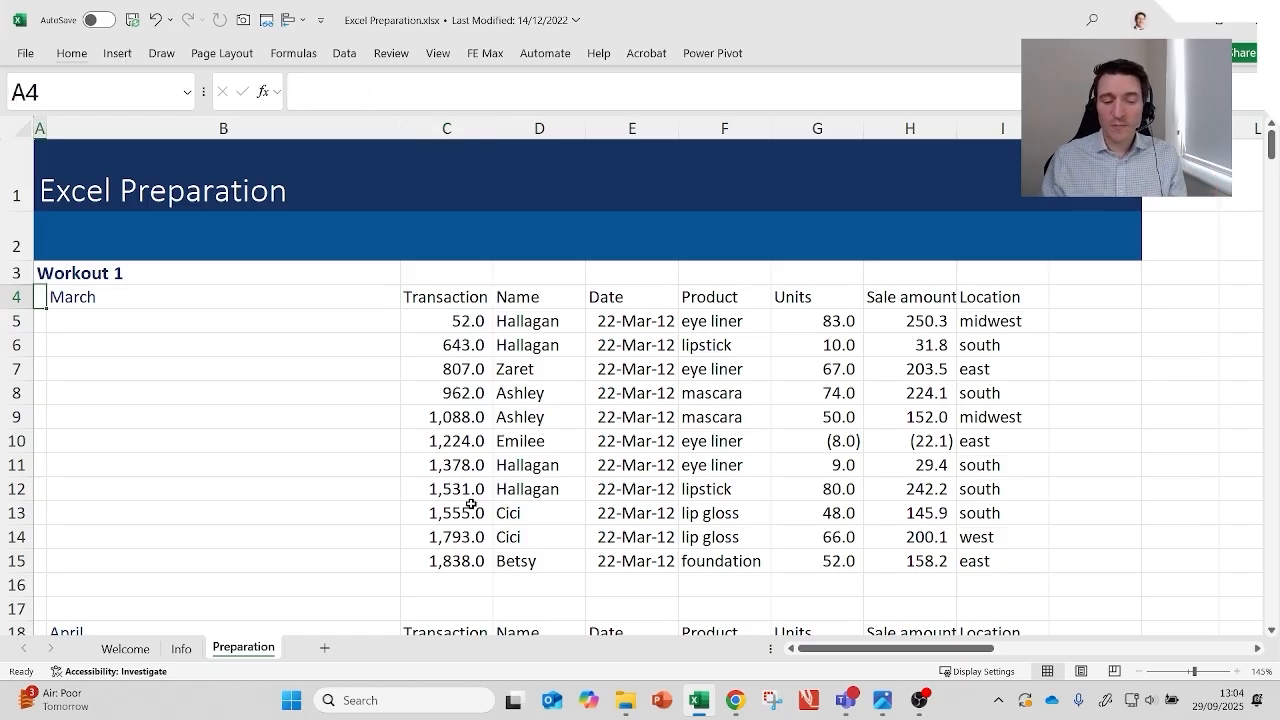
key(Up)
key(Down)
key(Down)
key(Down)
key(Down)
key(Up)
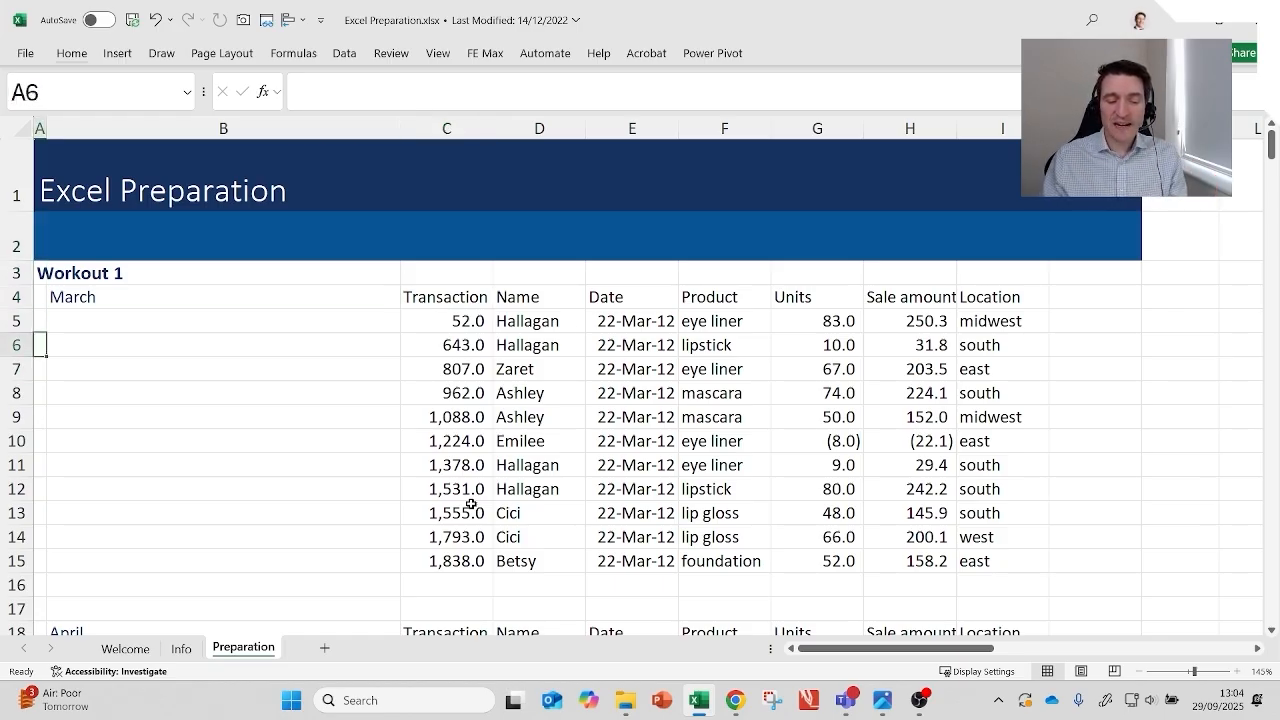
key(Up)
key(Up)
key(Up)
key(Down)
key(Down)
key(Down)
key(Down)
key(Up)
key(Up)
key(Up)
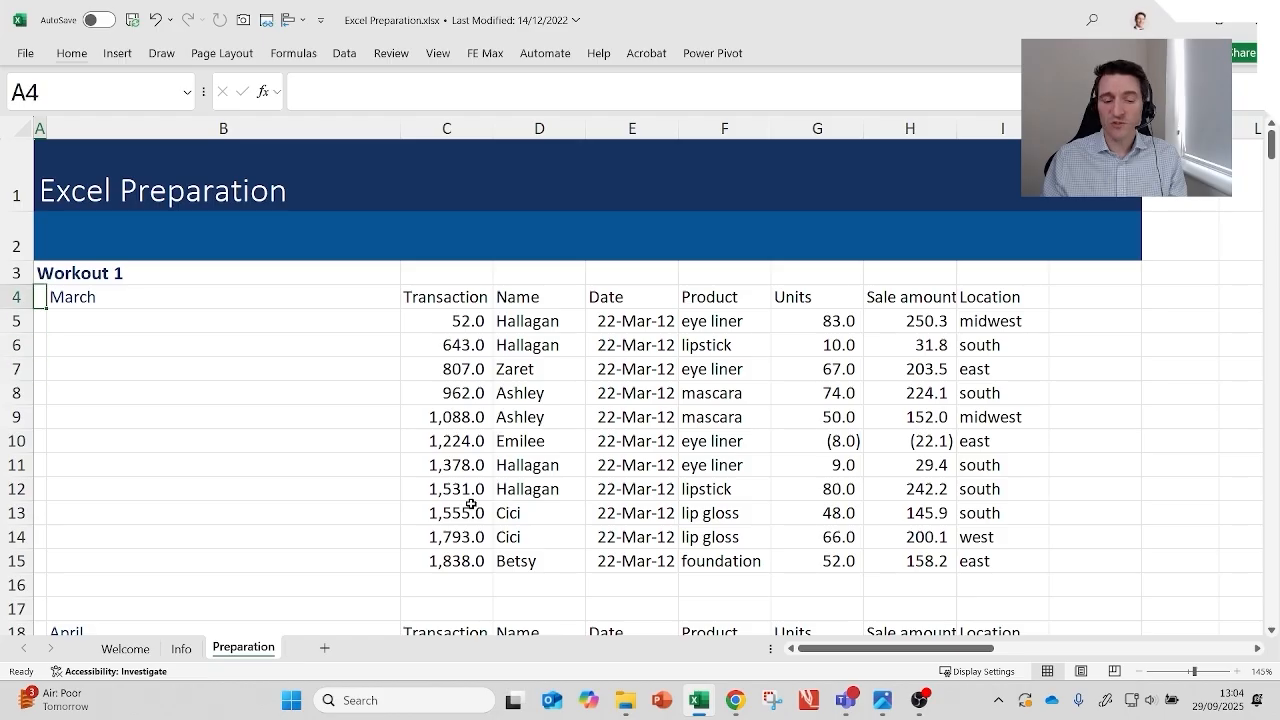
key(Up)
key(Right)
key(Left)
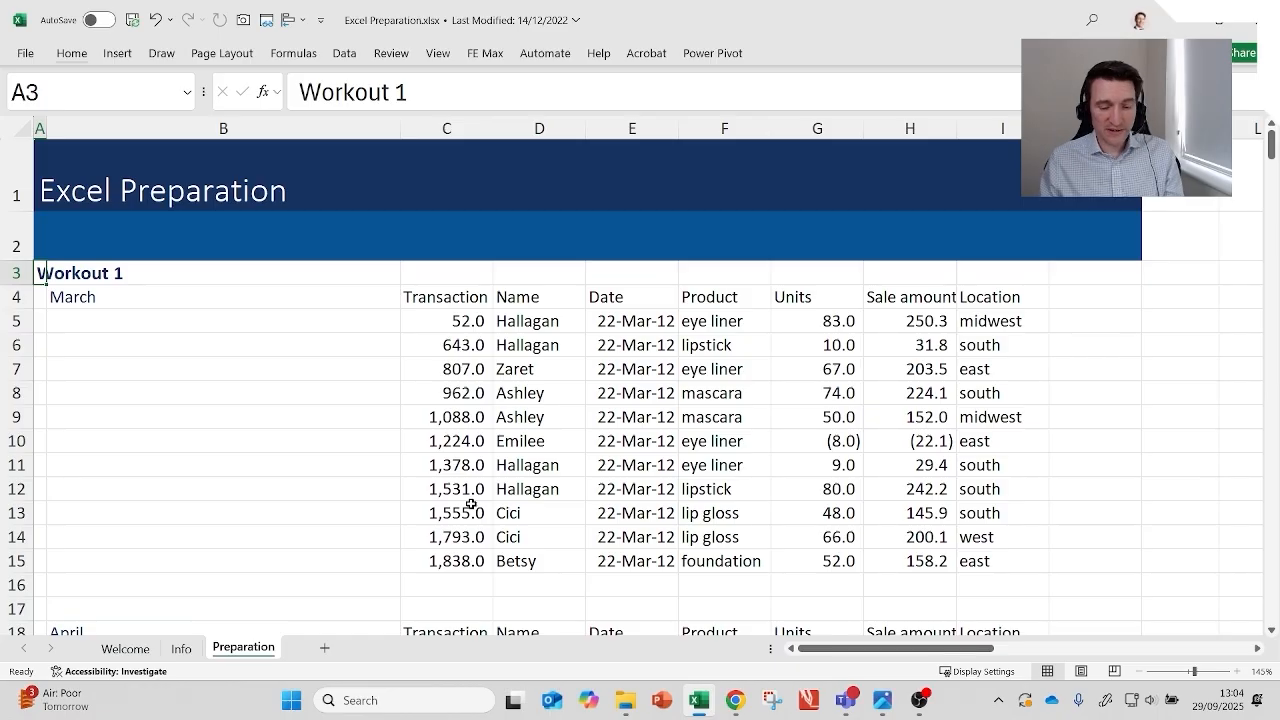
Step: Jump down column A to the Workout 2 heading and return through the sheet's first cell to the Transaction header in C4
key(ctrl+Down)
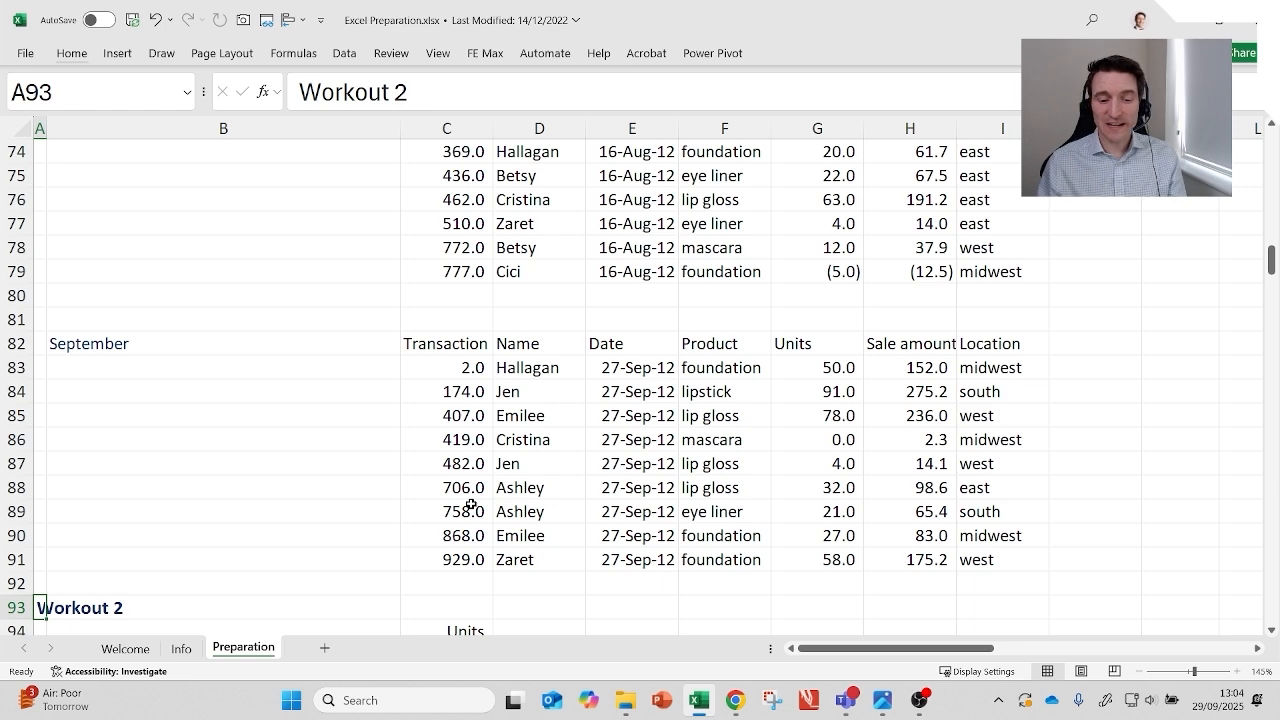
key(ctrl+Home)
key(Down)
key(Down)
key(Down)
key(Down)
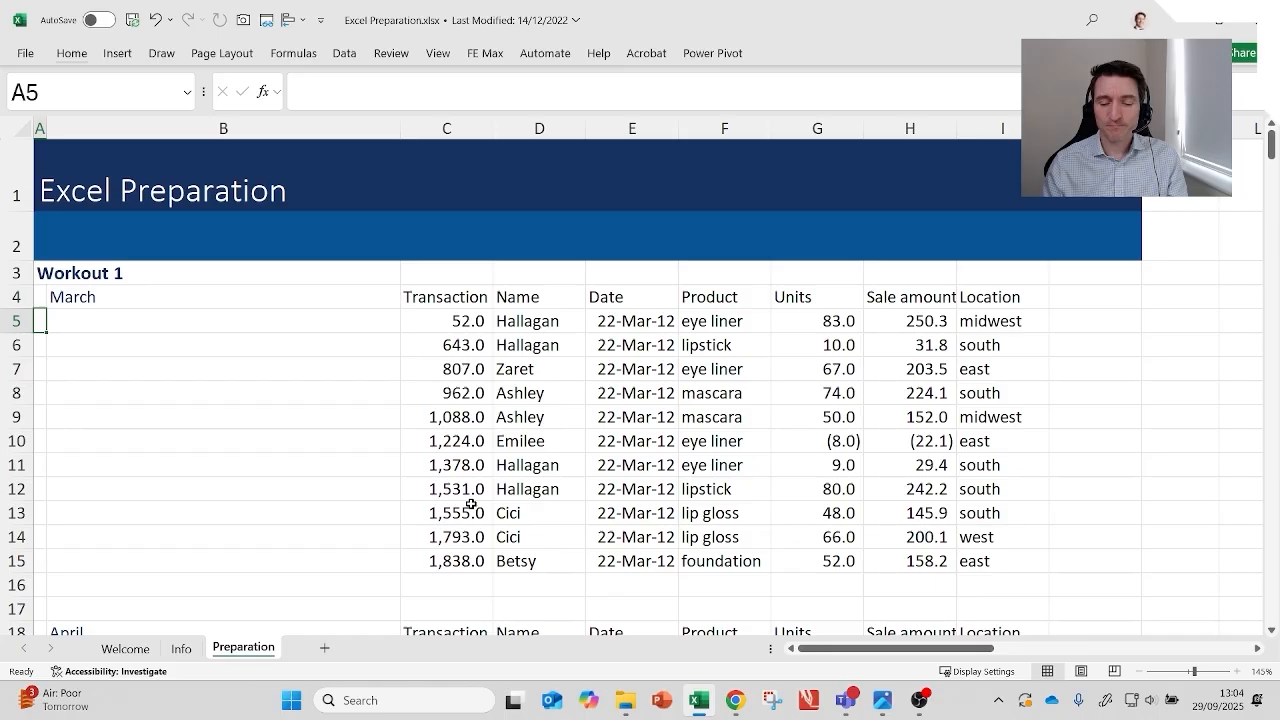
key(Right)
key(Right)
key(Up)
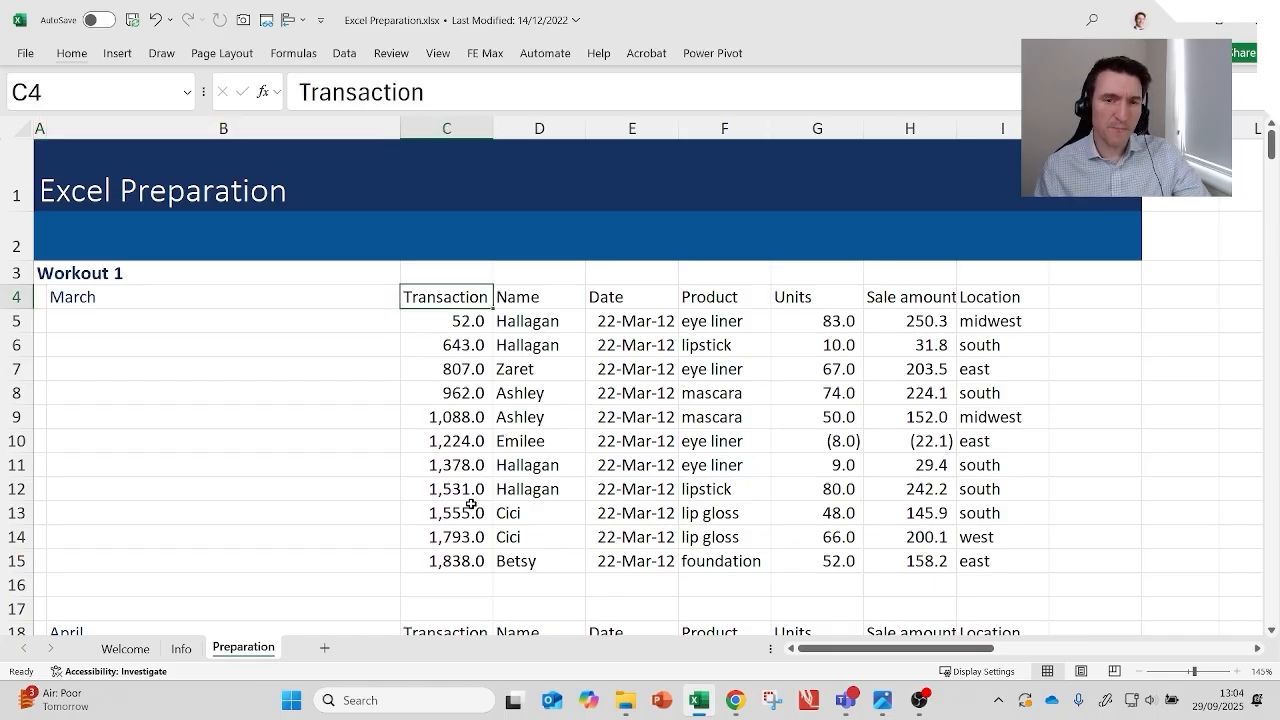
Step: Expand the ribbon and make the Transaction header in C4 bold, italic and underlined
key(ctrl+F1)
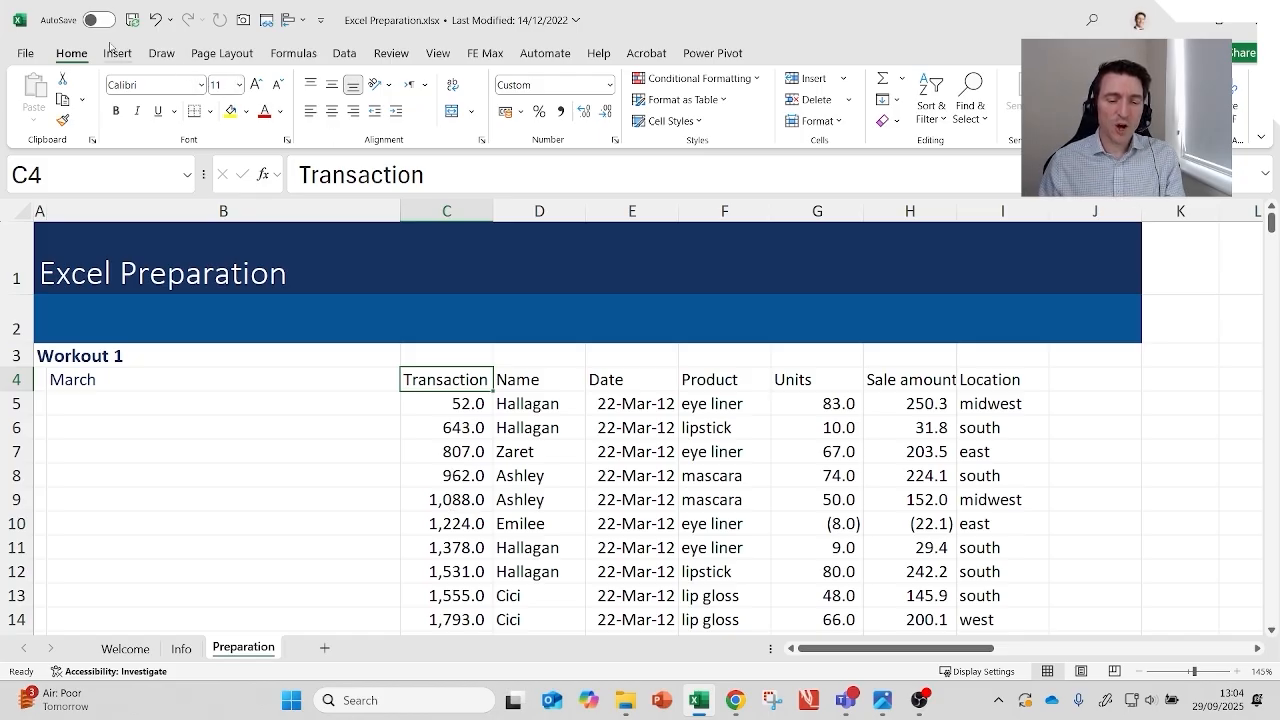
click(116, 111)
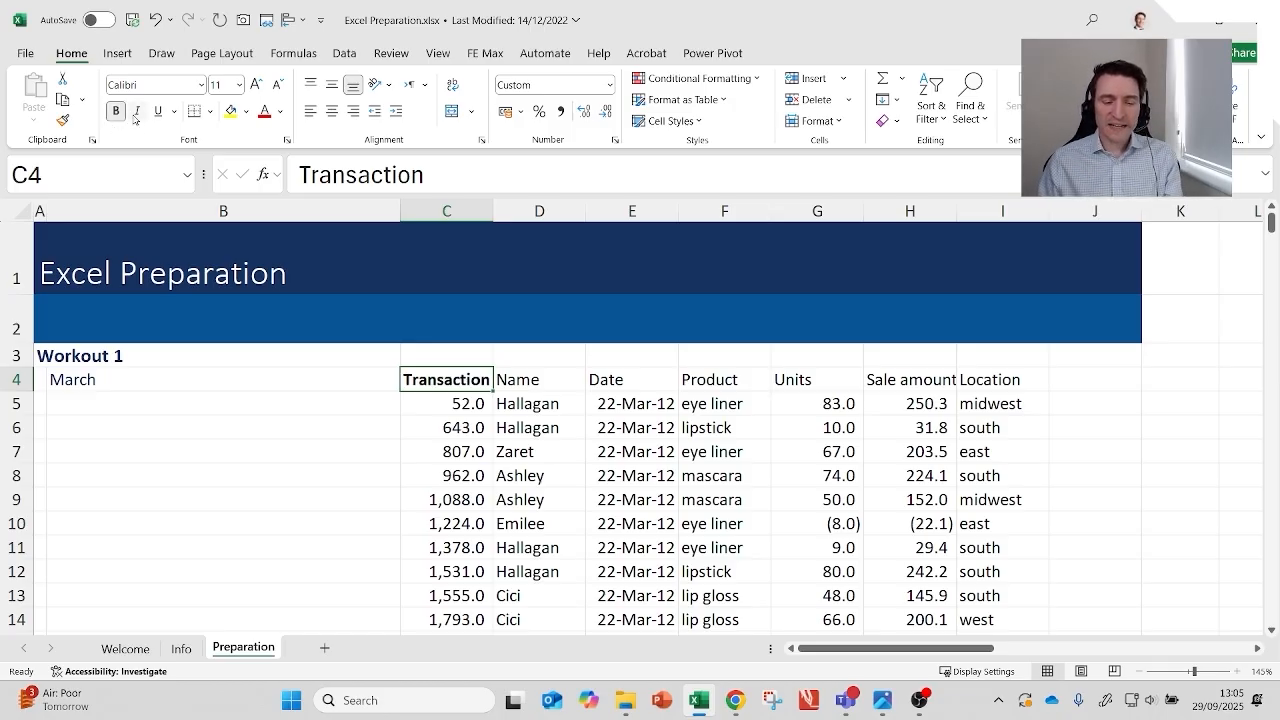
click(137, 113)
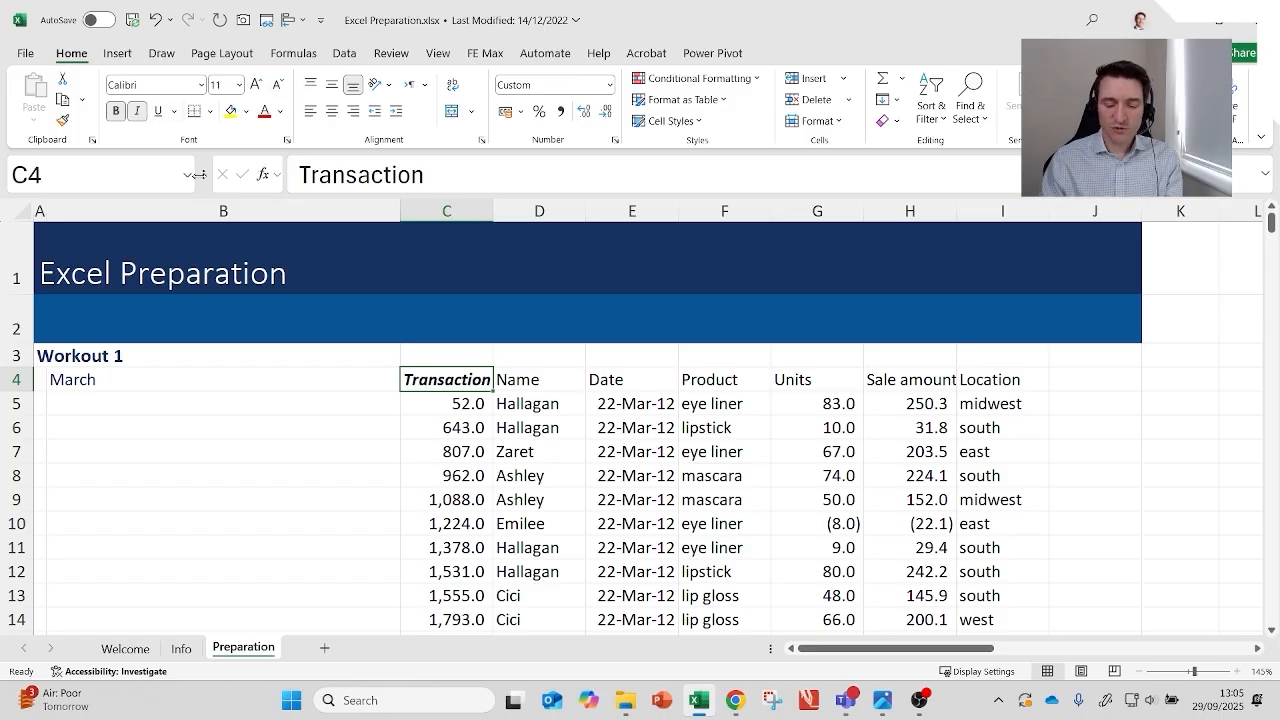
key(ctrl+u)
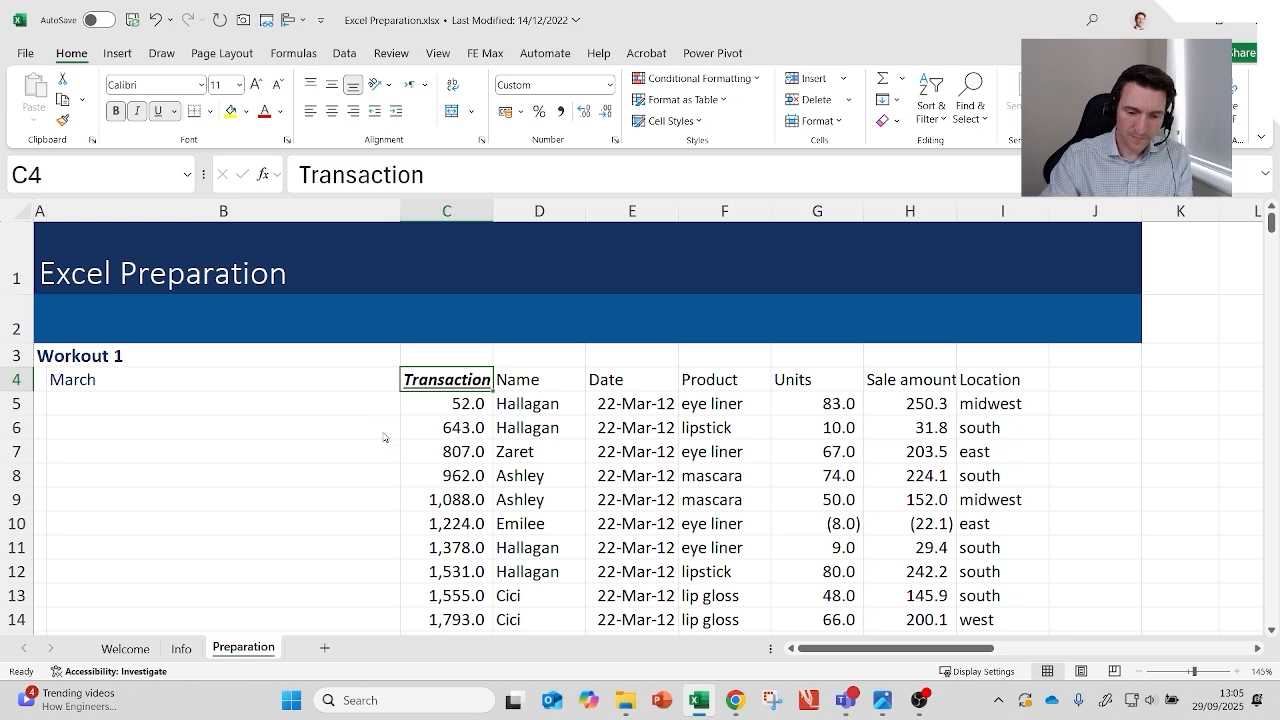
Step: Fill the Transaction header cell C4 with the standard yellow colour
key(alt)
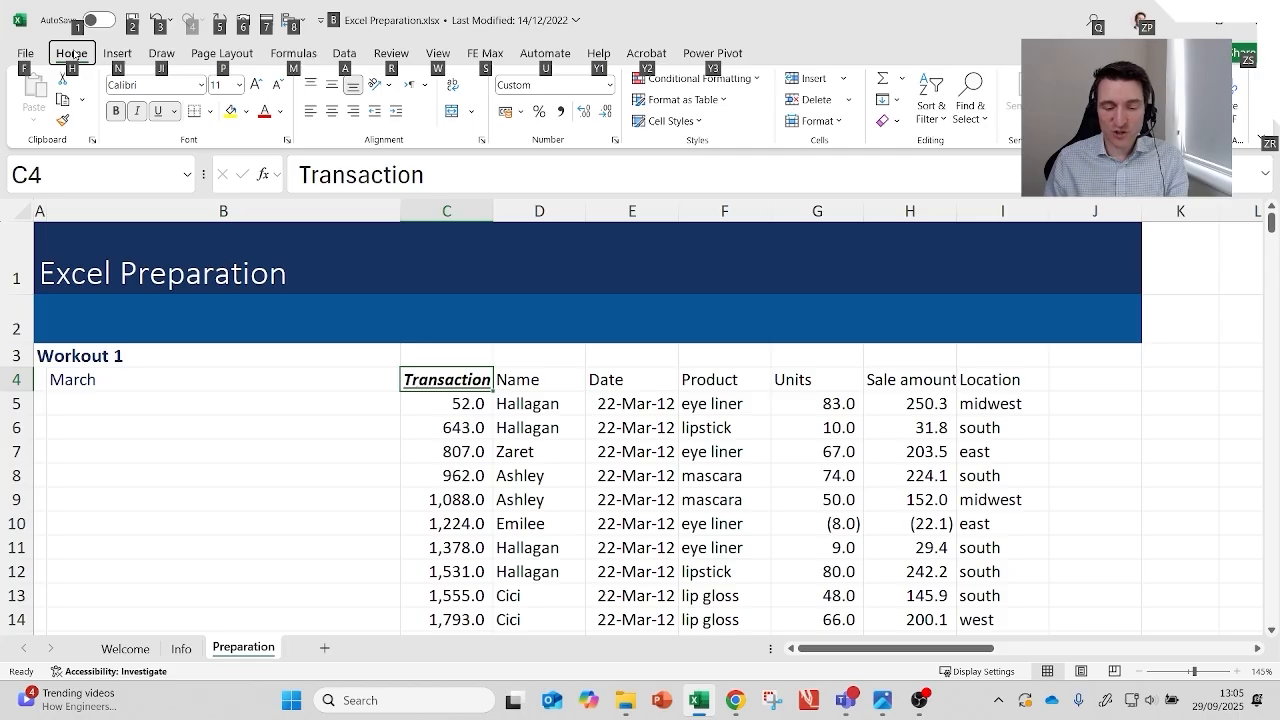
key(h)
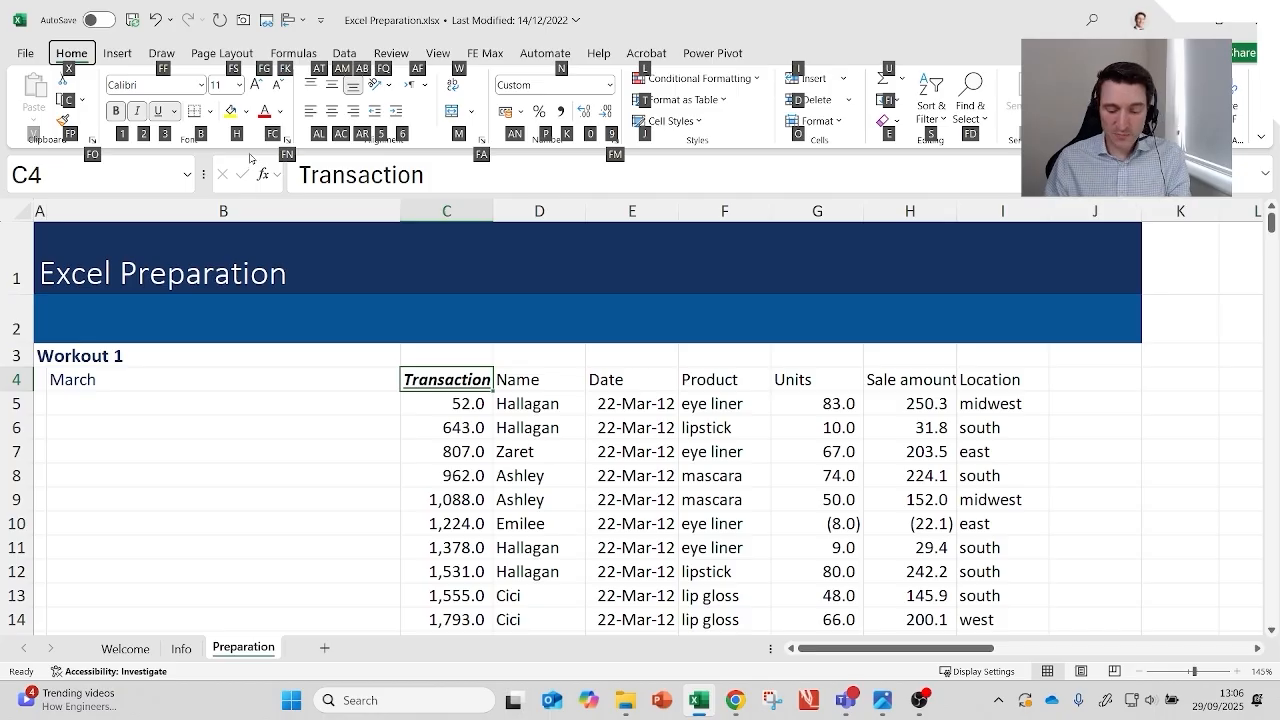
key(h)
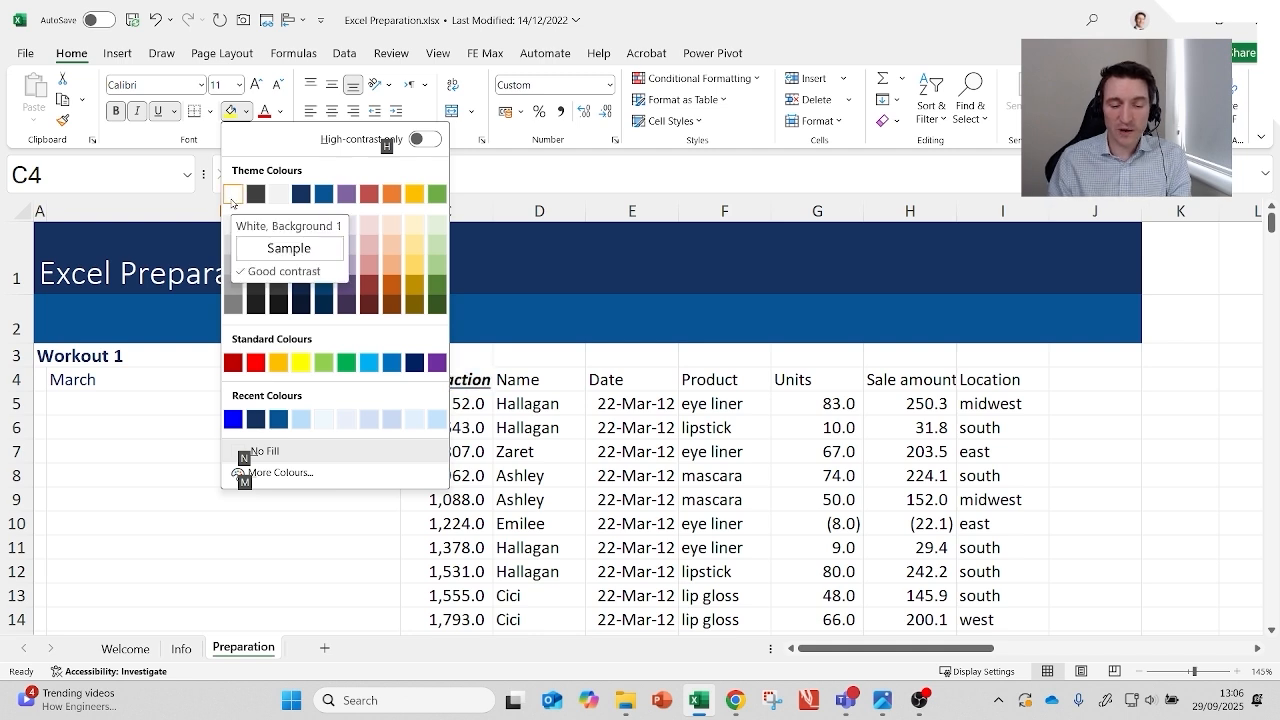
key(Down)
key(Down)
key(Down)
key(Down)
key(Down)
key(Down)
key(Right)
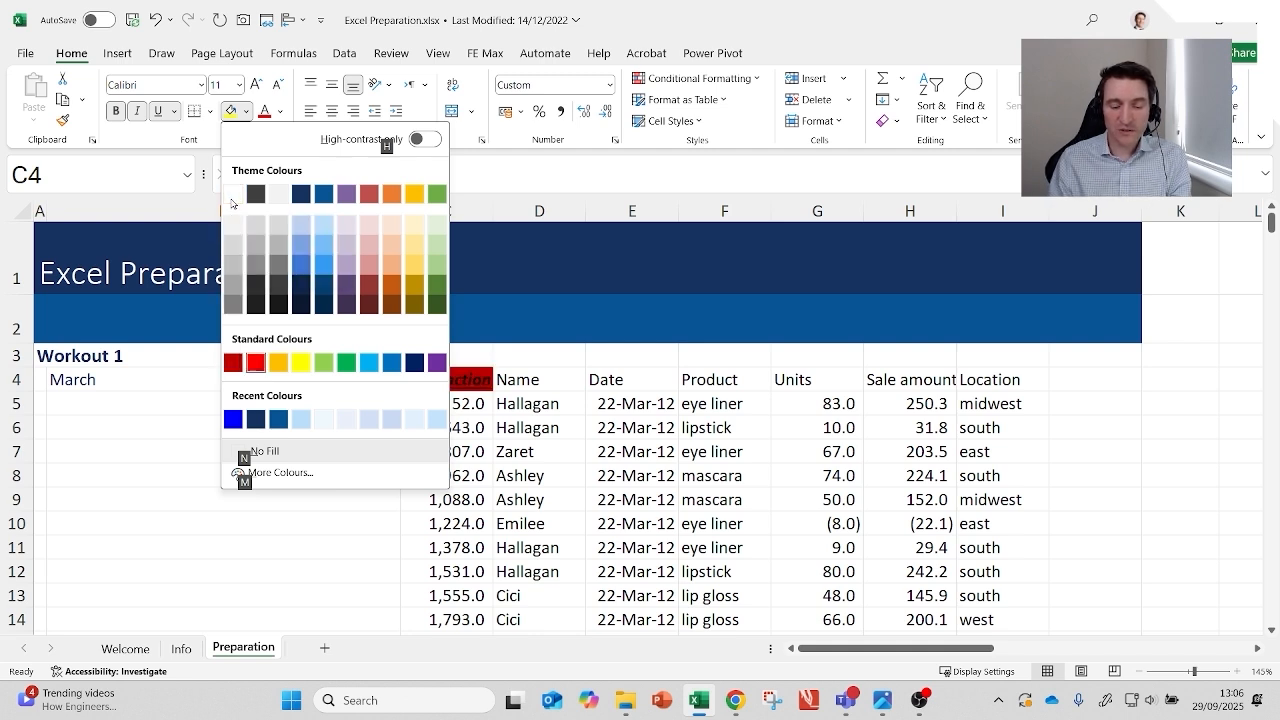
key(Right)
key(Right)
key(Return)
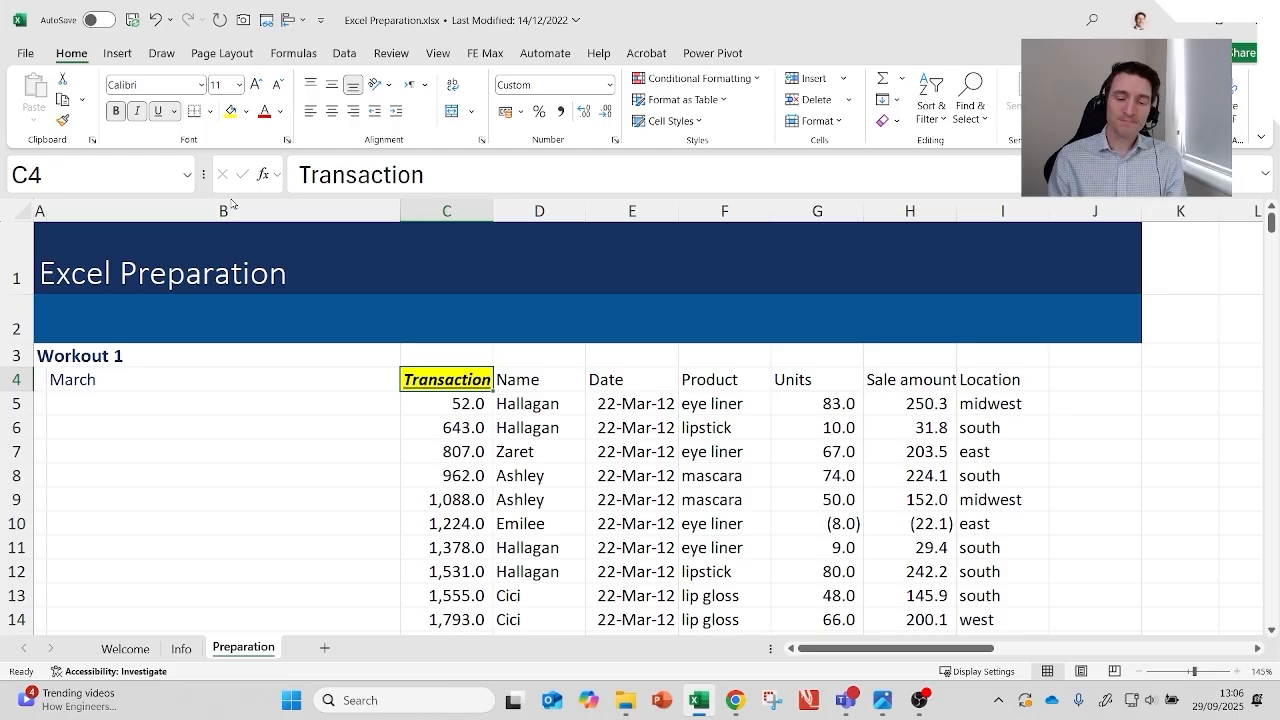
Step: Apply the standard yellow fill to the Name header cell D4
key(Right)
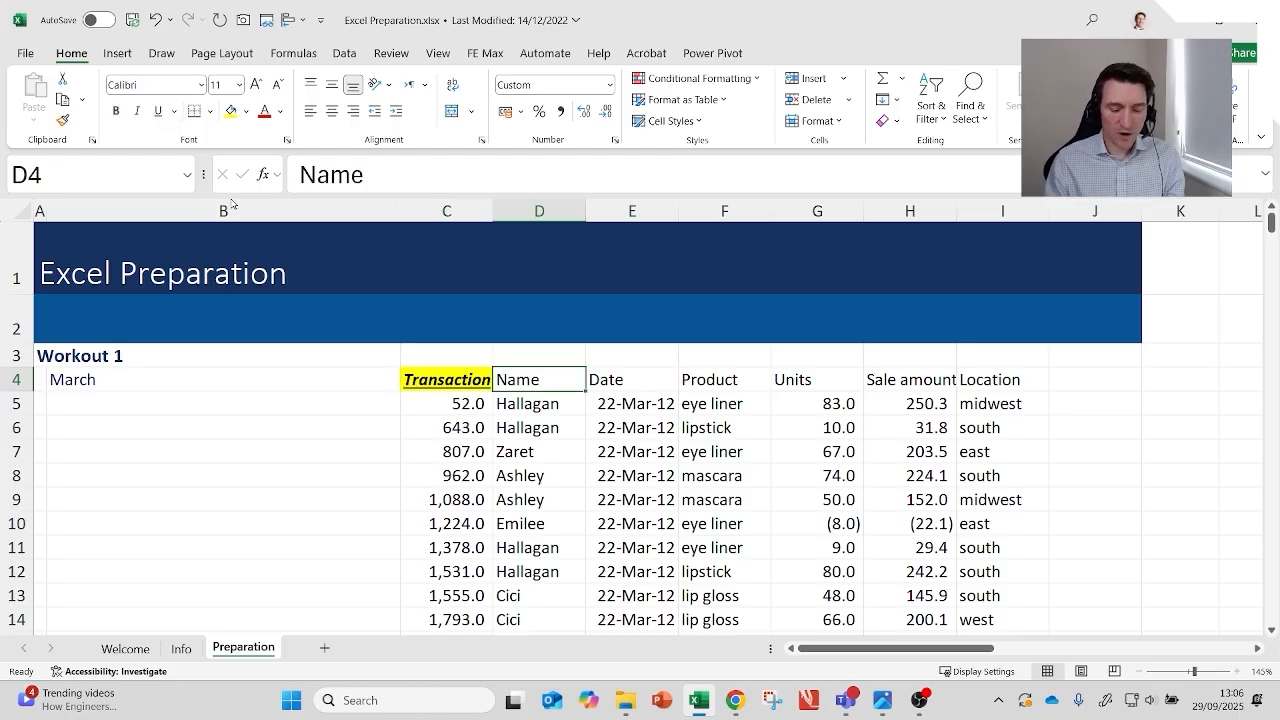
key(alt)
key(h)
key(h)
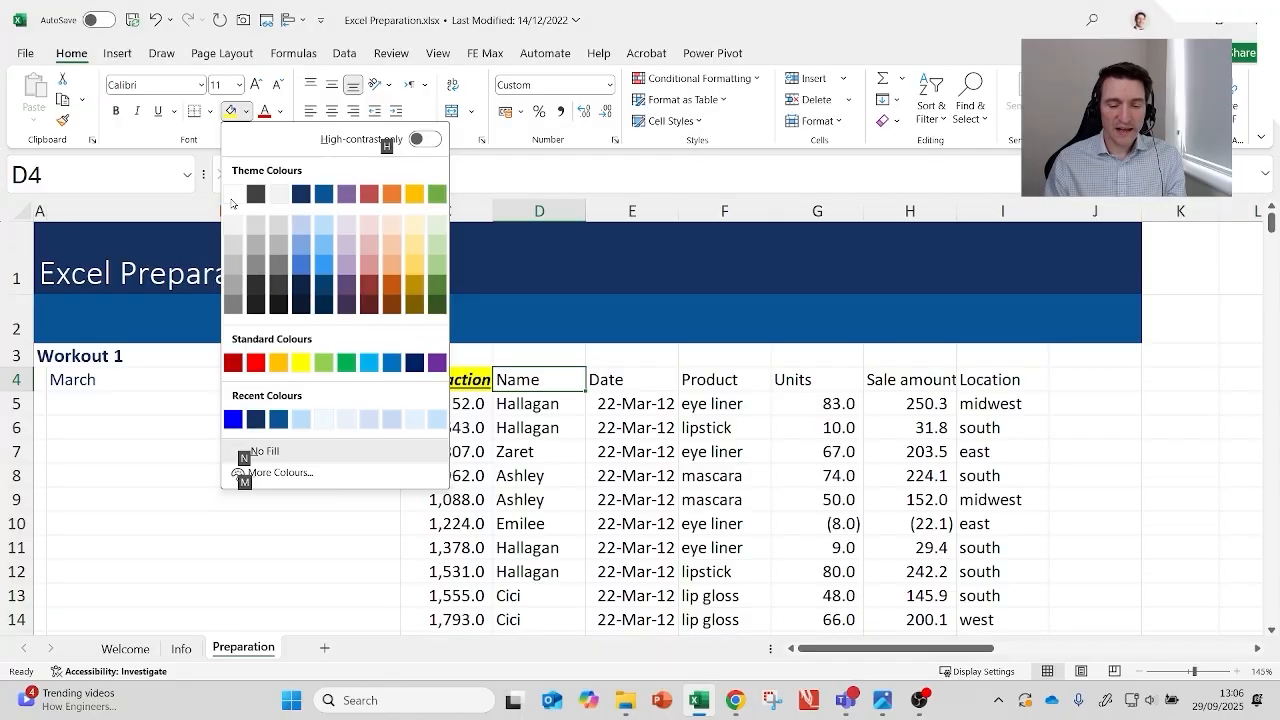
key(Down)
key(Down)
key(Down)
key(Down)
key(Down)
key(Down)
key(Right)
key(Right)
key(Right)
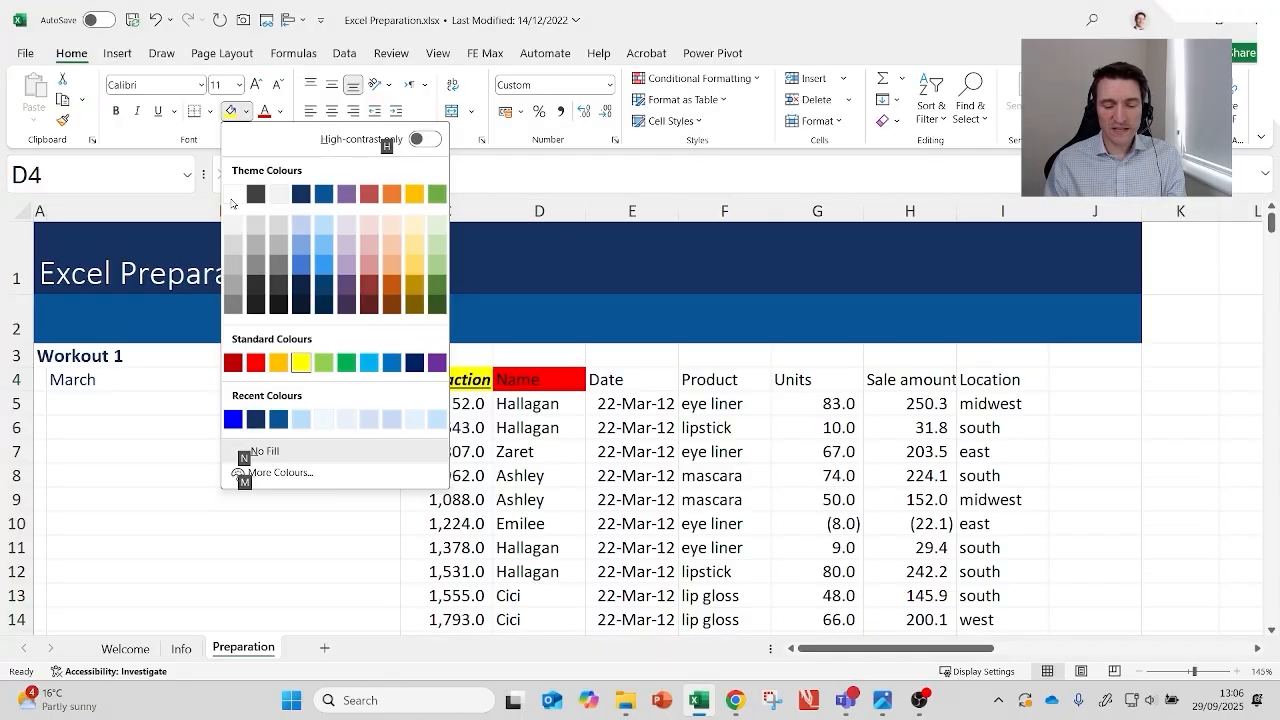
key(Return)
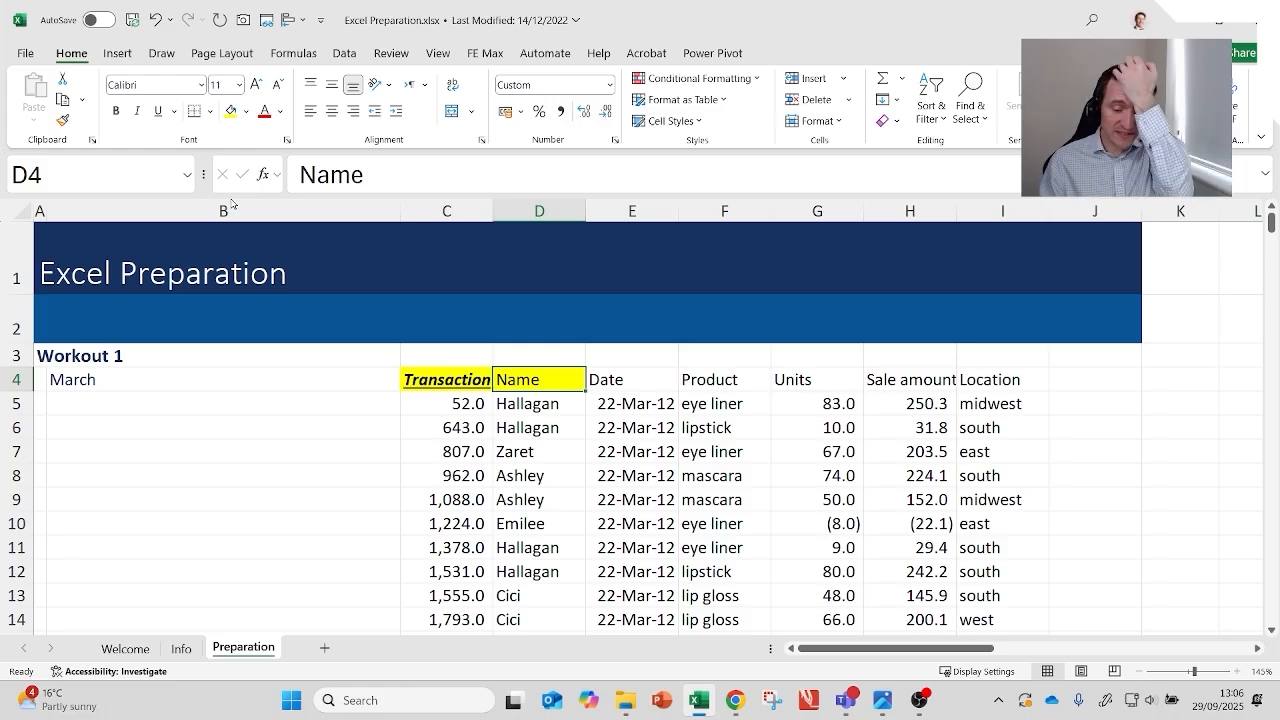
Step: Change the font colour of the Transaction header in C4 to standard red
key(Left)
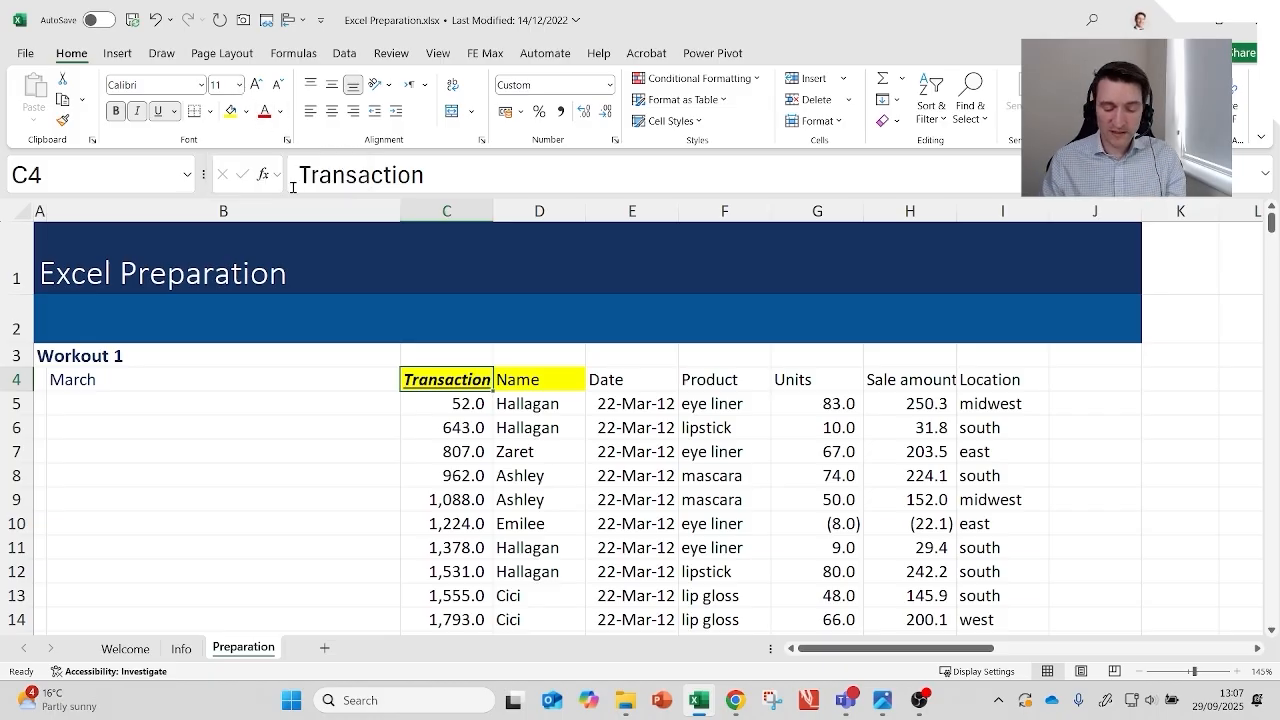
key(alt)
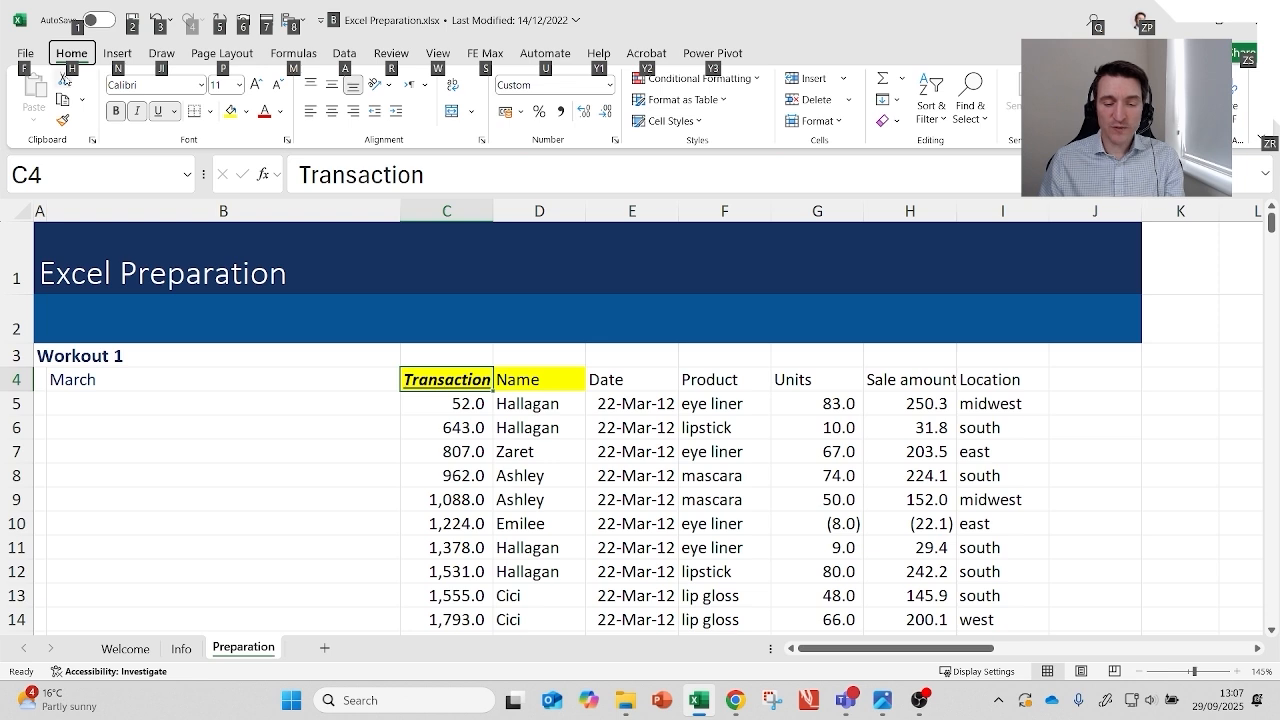
key(h)
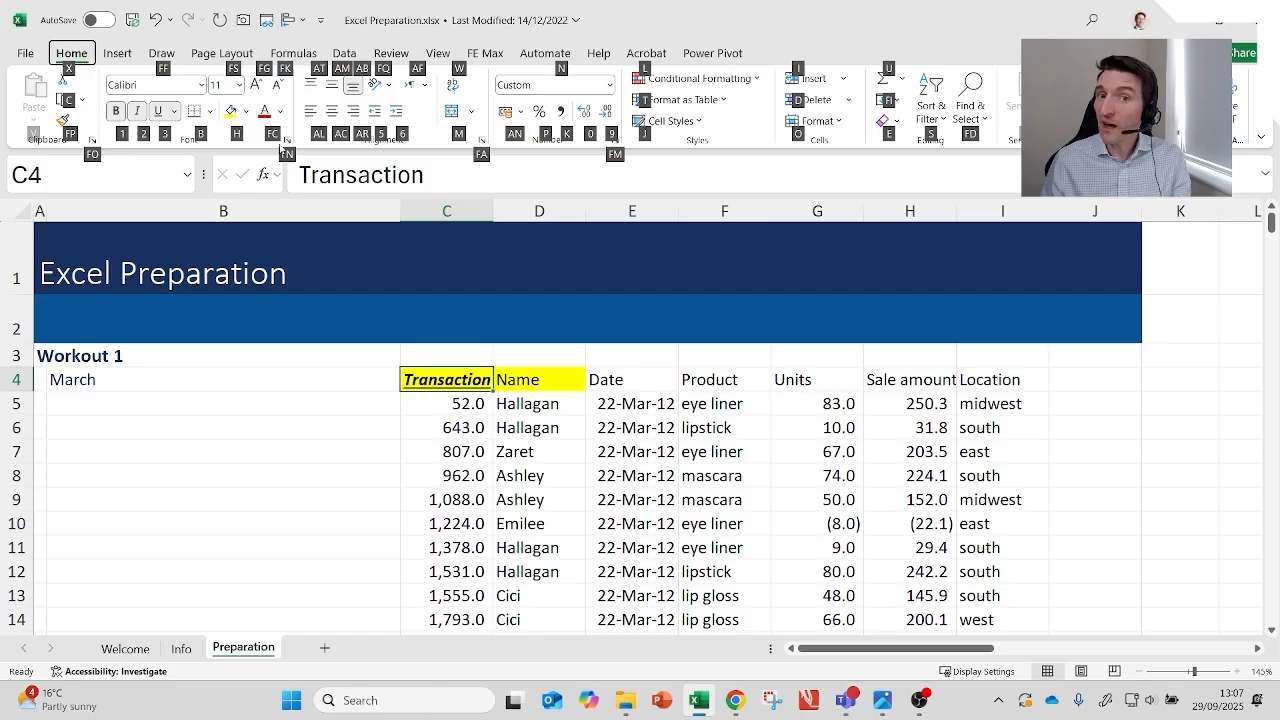
key(f)
key(c)
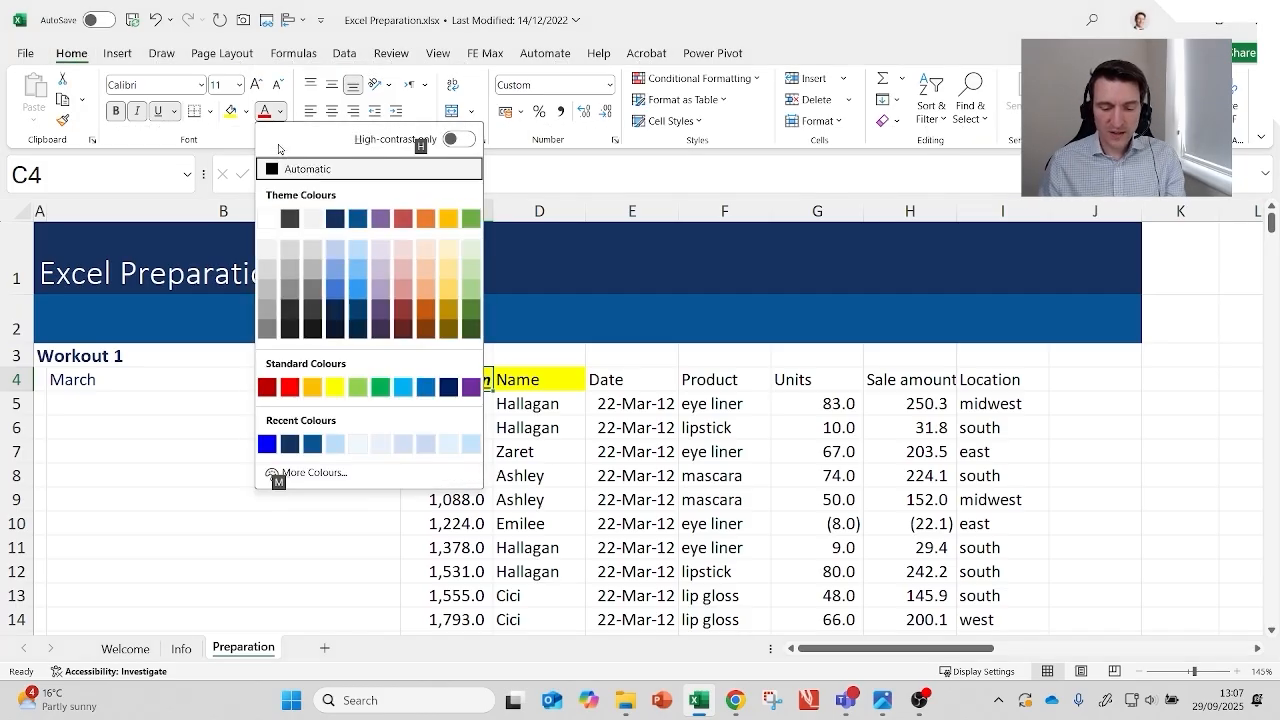
key(Down)
key(Down)
key(Down)
key(Down)
key(Down)
key(Down)
key(Down)
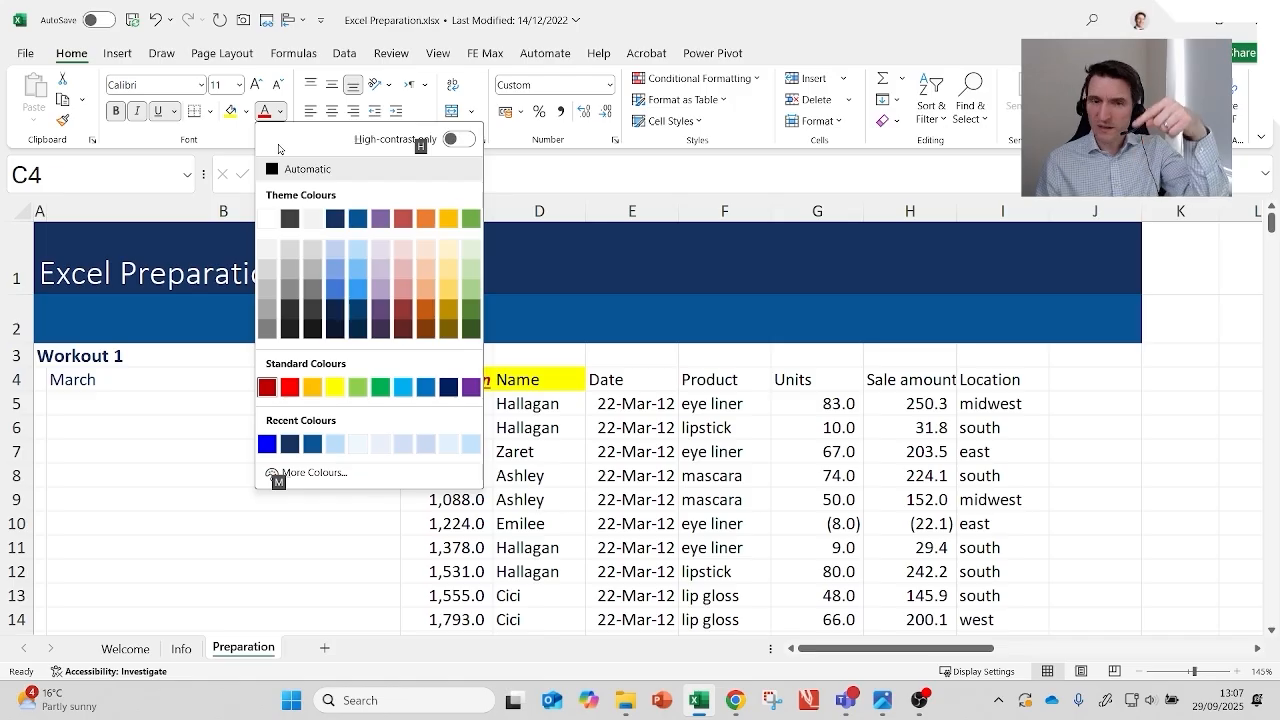
key(Right)
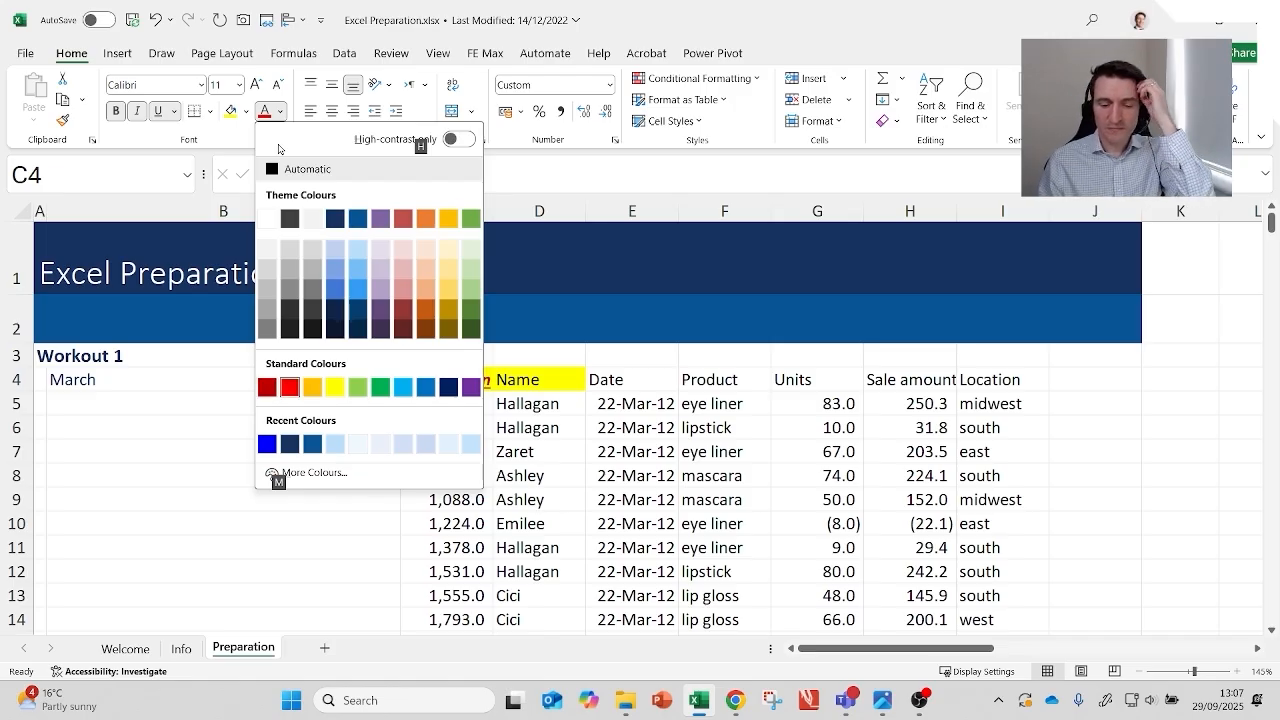
key(Return)
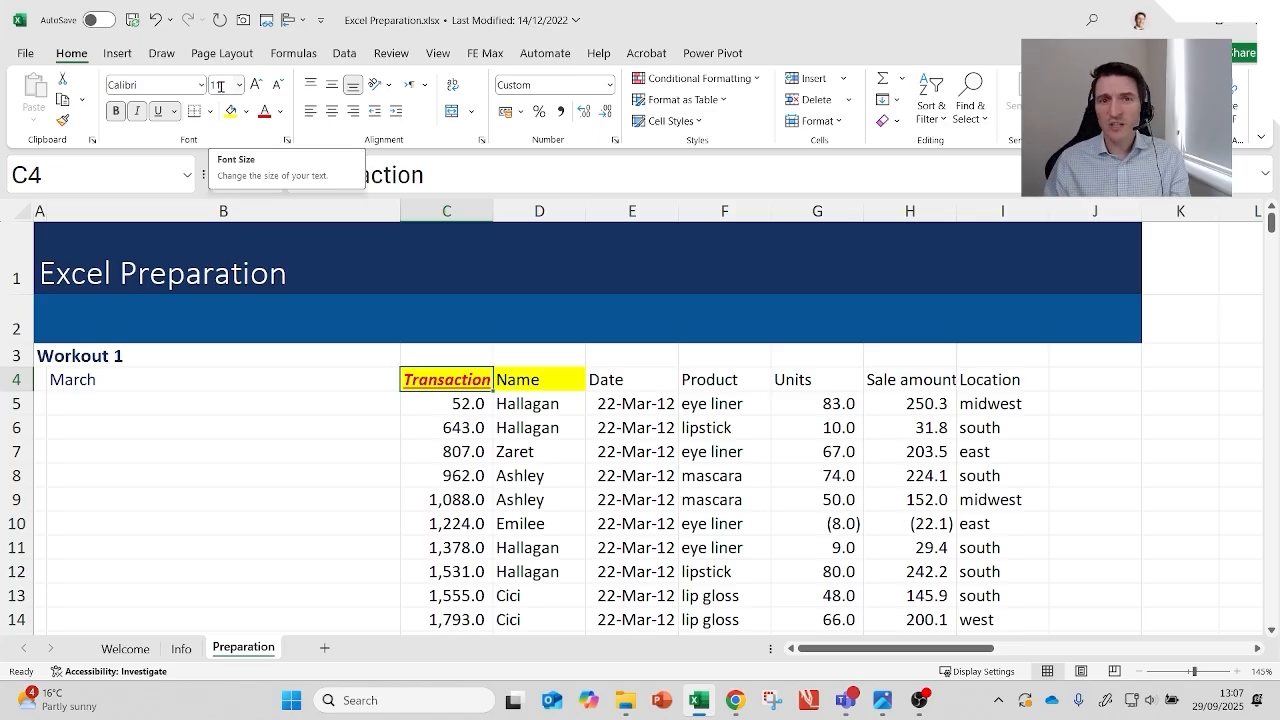
Step: Set the font size of the Transaction header in C4 to 24
key(alt)
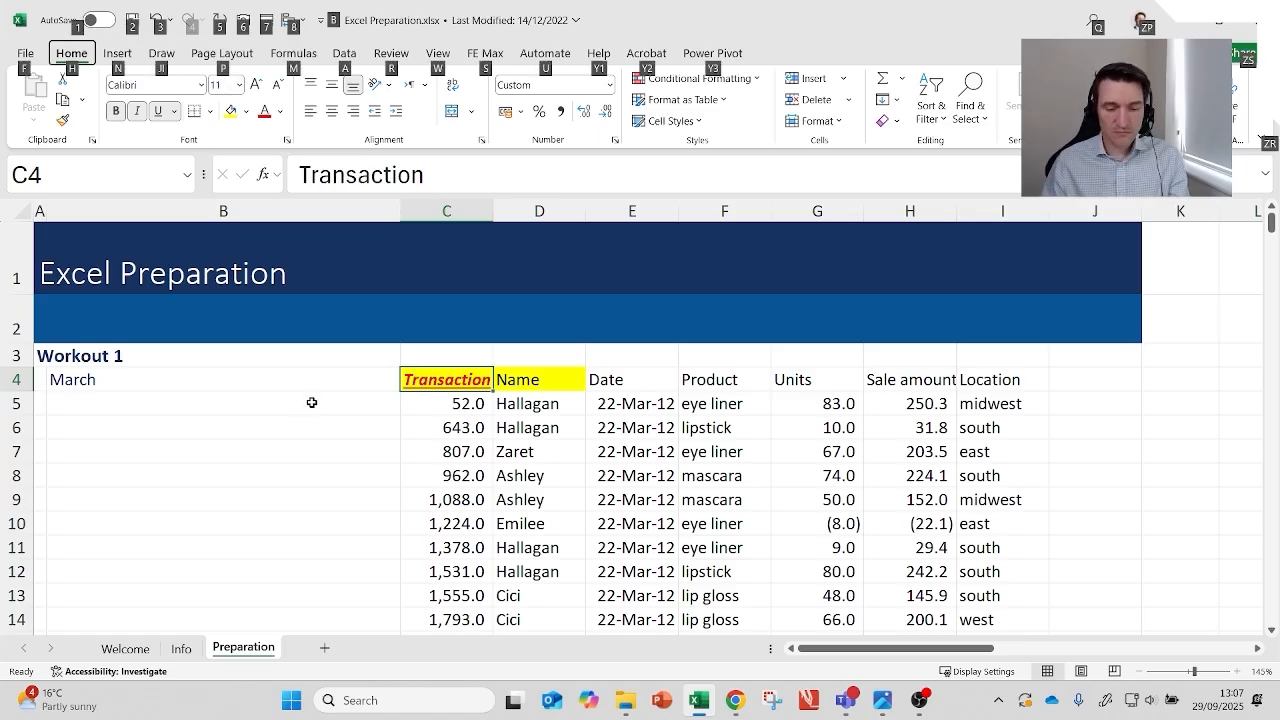
key(h)
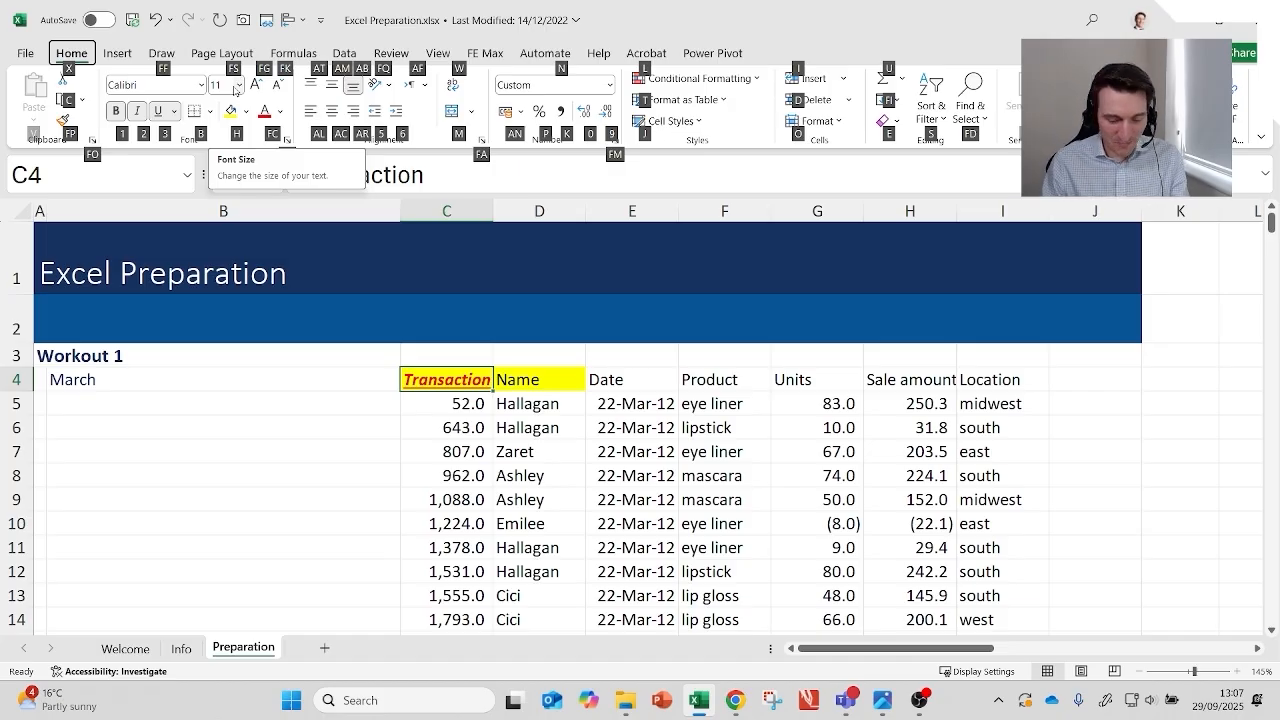
key(f)
key(s)
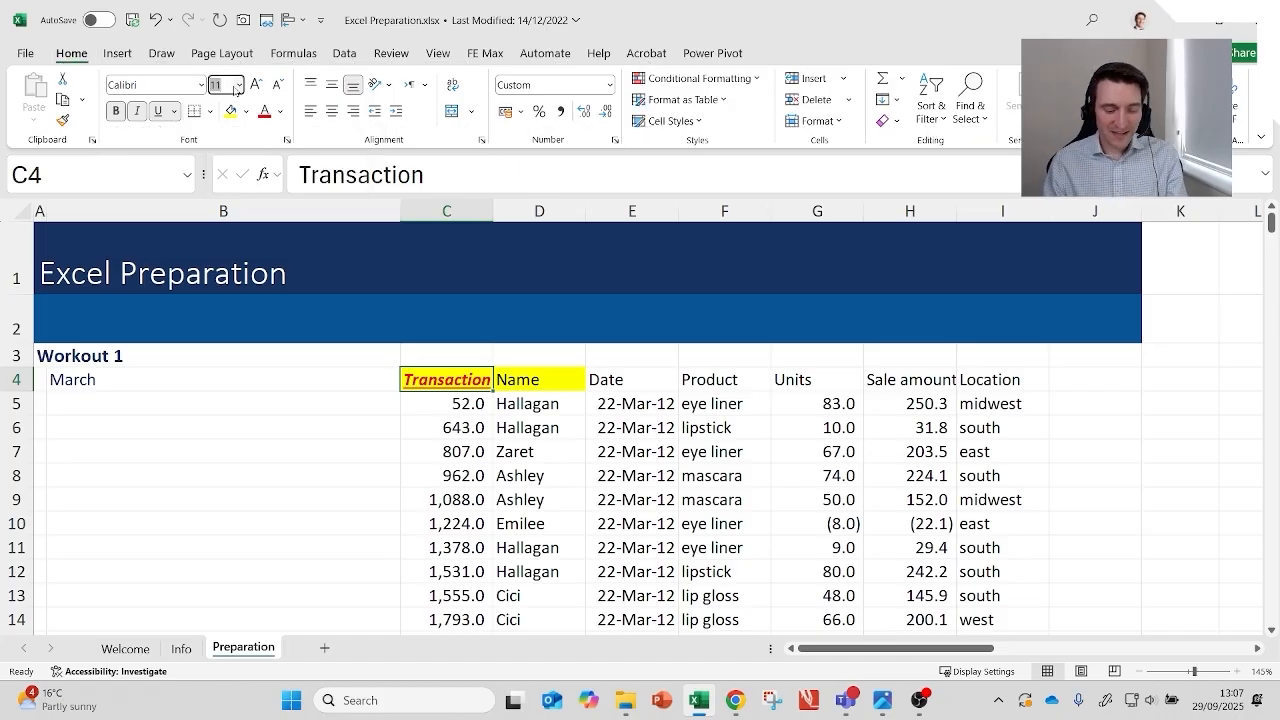
text(24)
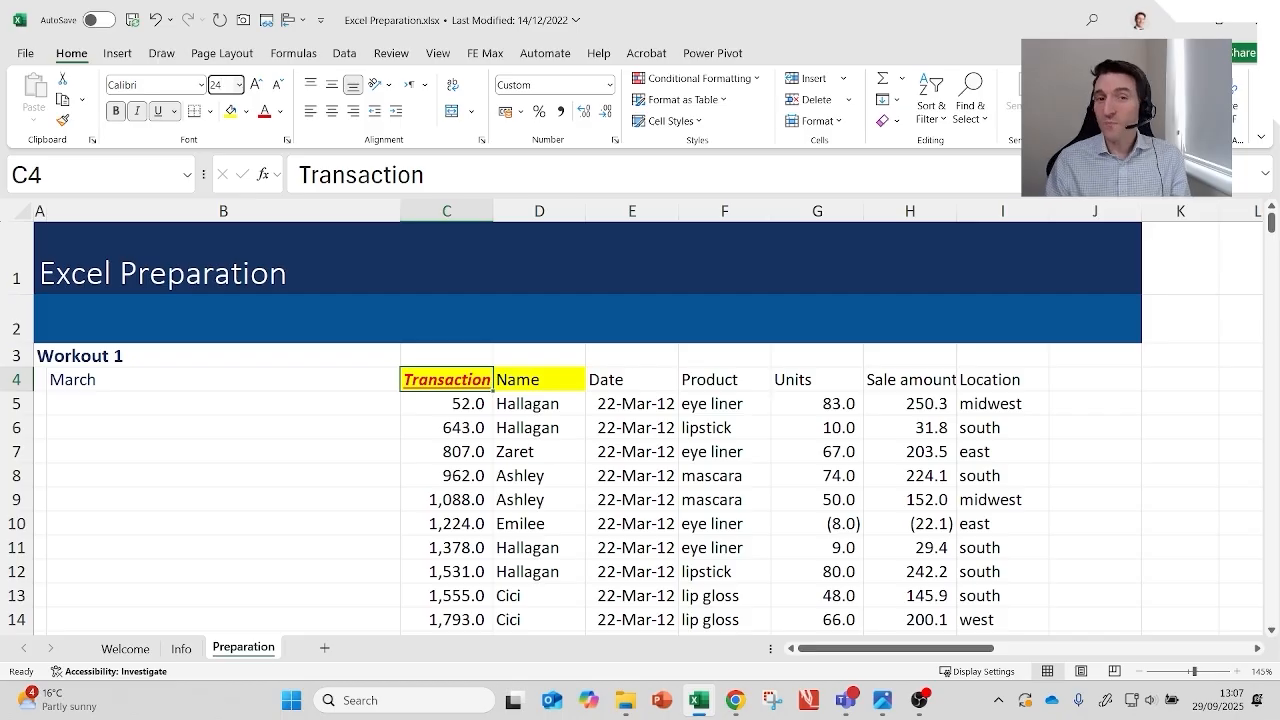
key(Return)
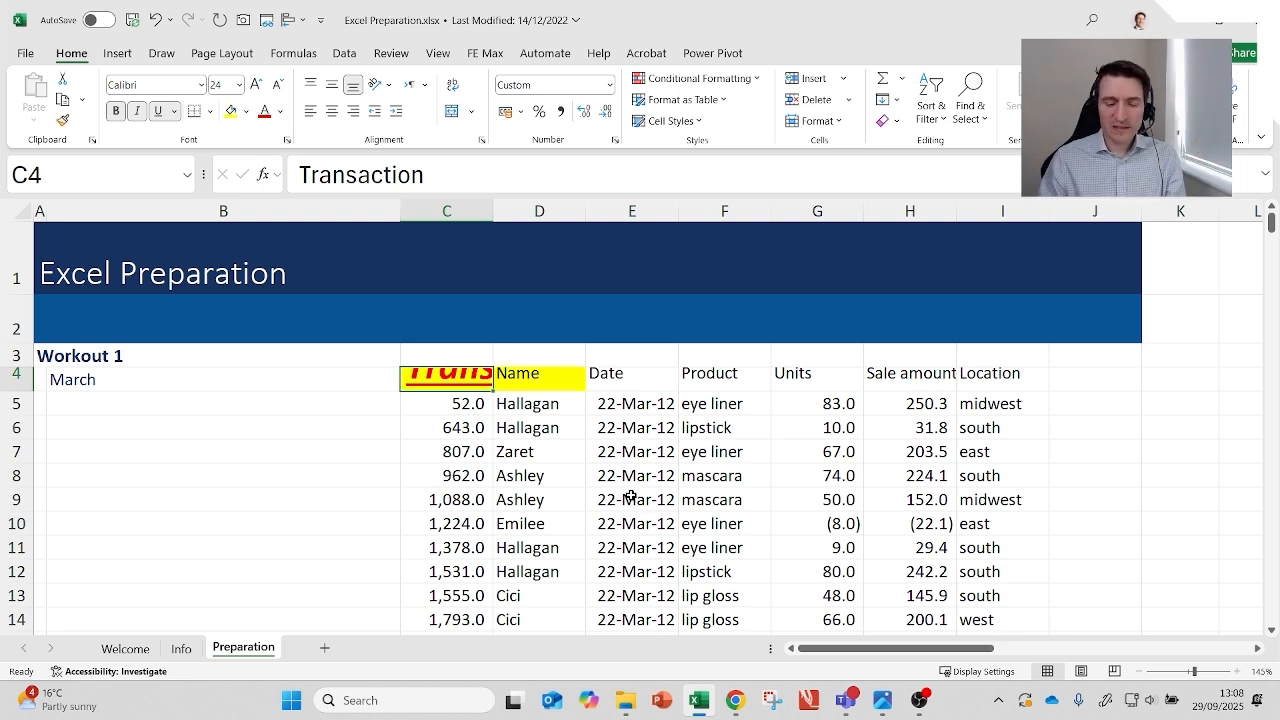
Step: Fill the first transaction value in C5 with the standard yellow colour
key(Down)
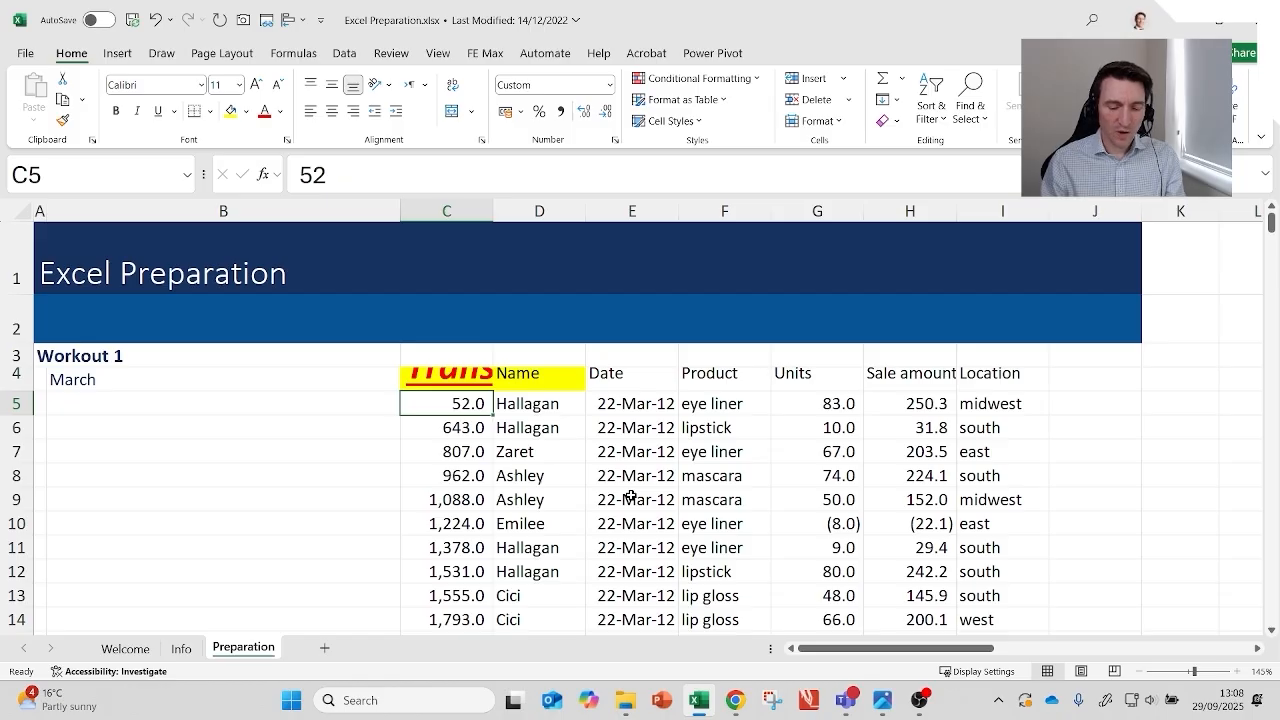
key(alt)
key(h)
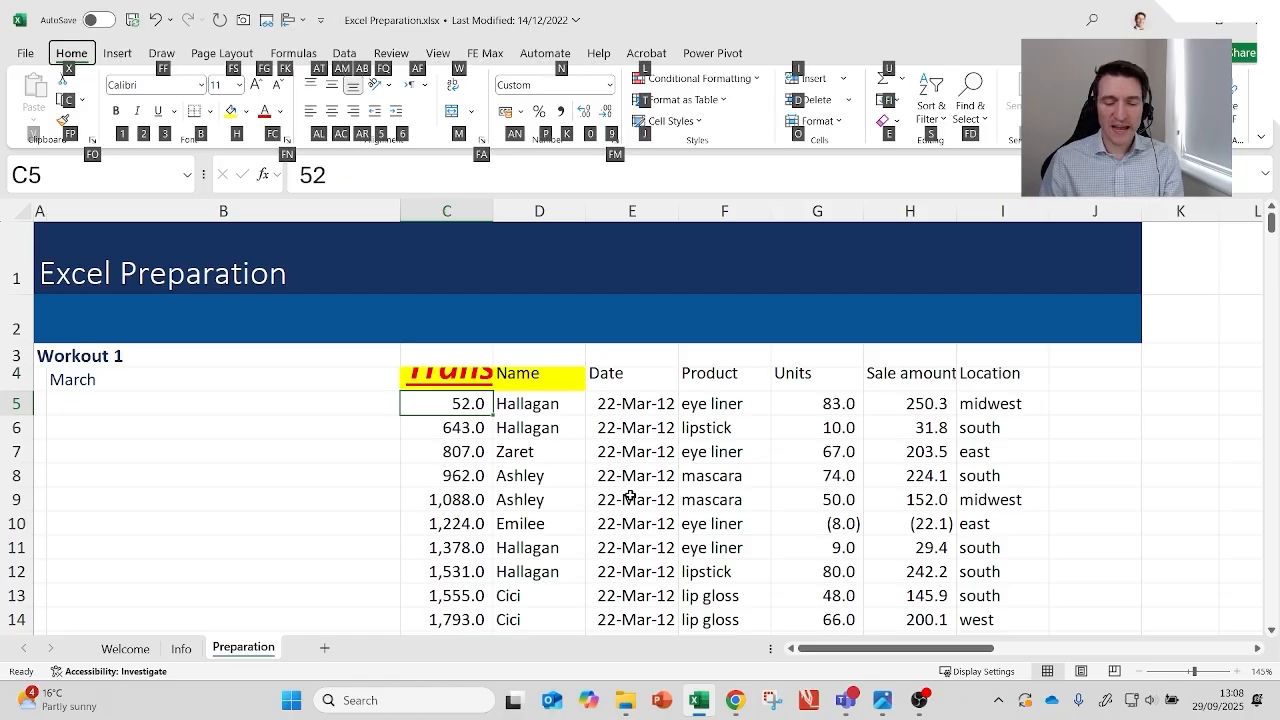
key(h)
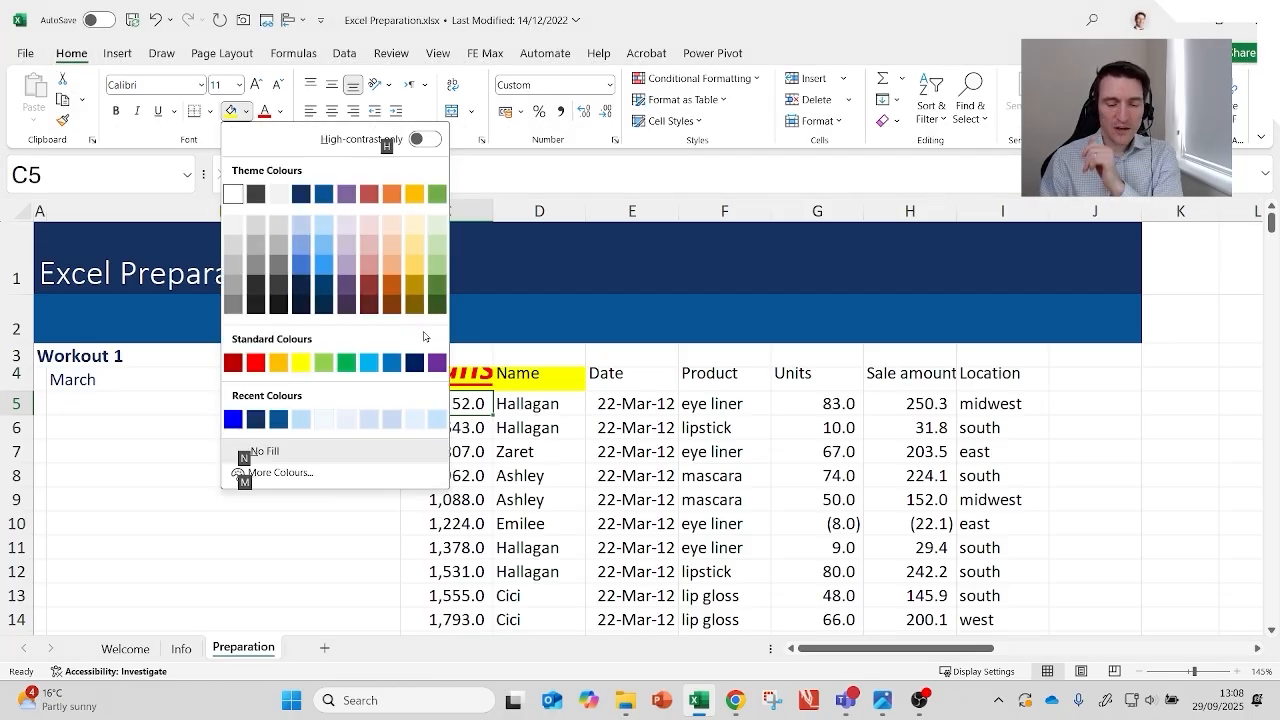
key(Down)
key(Down)
key(Down)
key(Down)
key(Down)
key(Down)
key(Right)
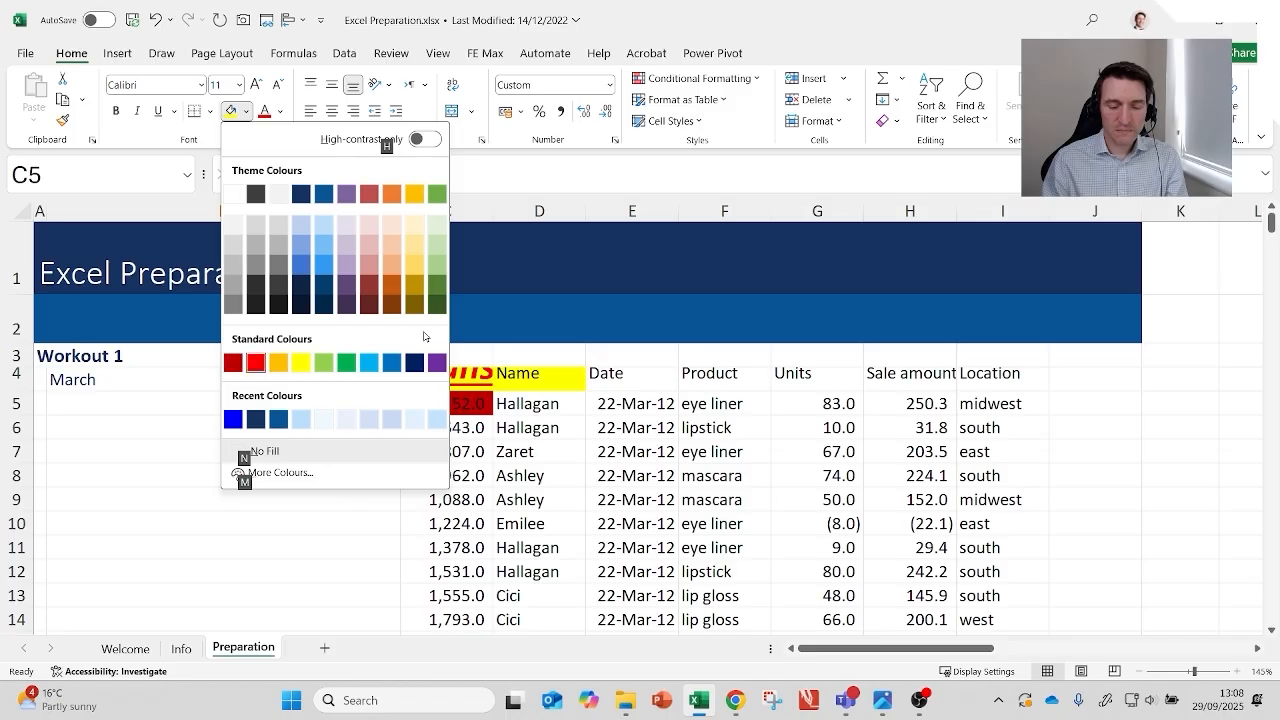
key(Right)
key(Right)
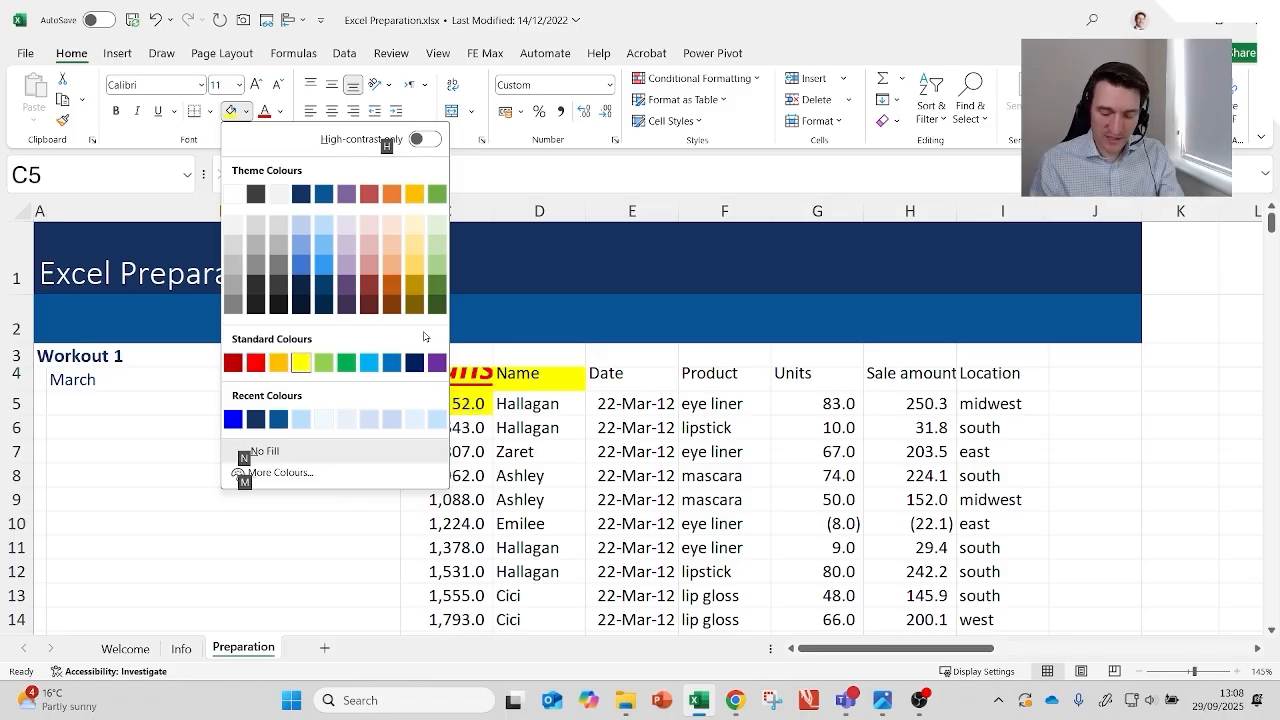
key(Return)
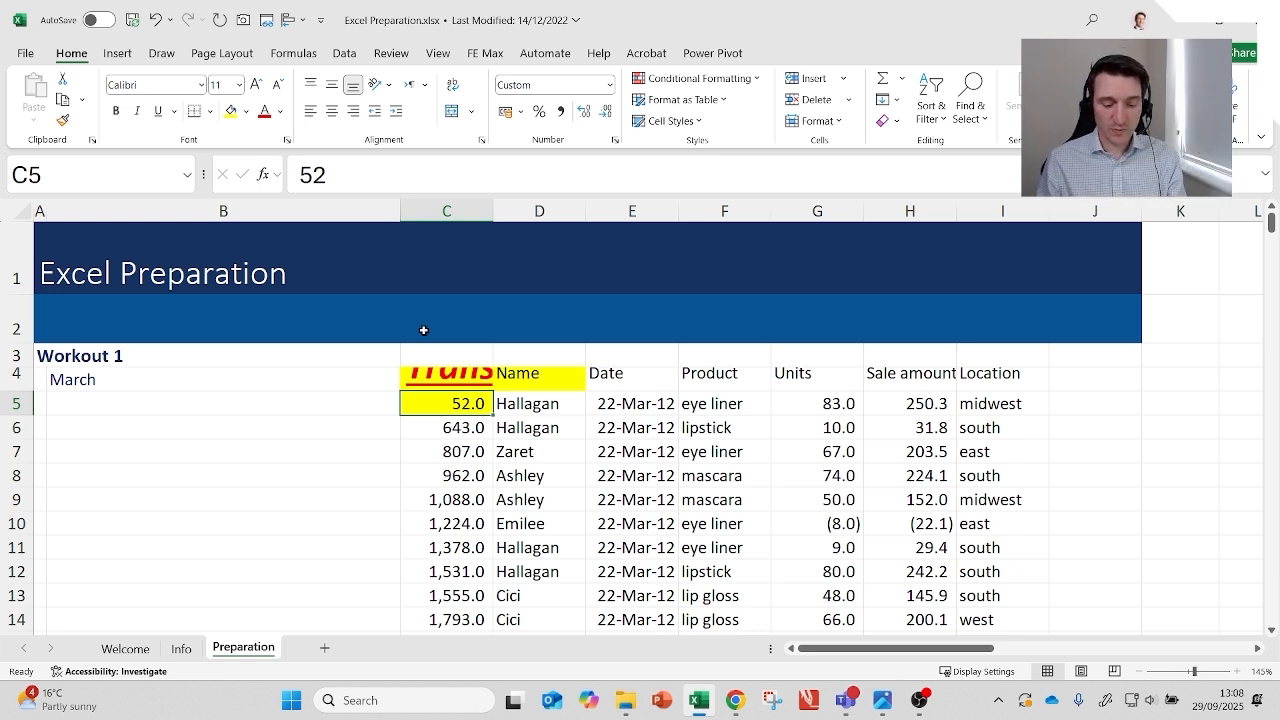
Step: Repeat the yellow fill on the transaction values in C7 and C9, and move the active cell to B9
key(Down)
key(Down)
key(F4)
key(Down)
key(Down)
key(F4)
key(Left)
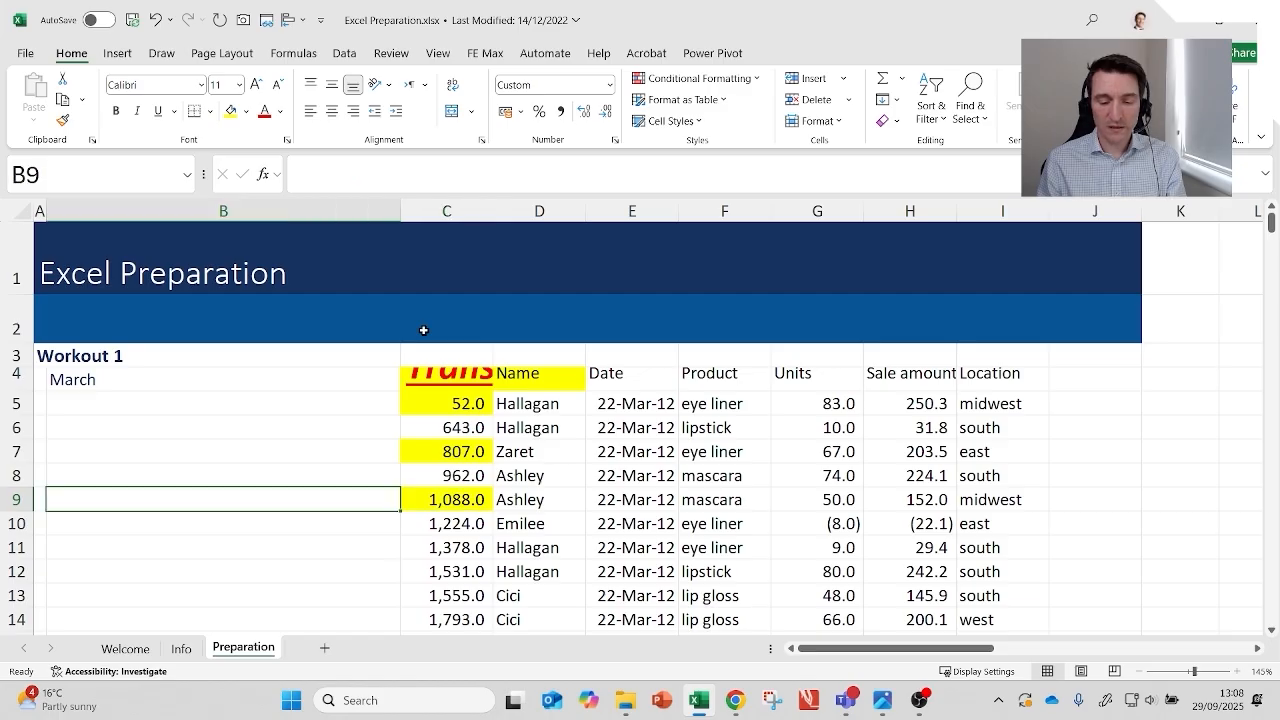
Step: Repeat the yellow fill on cells B9, B6 and B3
key(F4)
key(Up)
key(Up)
key(Up)
key(F4)
key(Up)
key(Up)
key(Up)
key(F4)
Step: Repeat the yellow fill on each cell from F3 down to F8 in the Product column
key(Right)
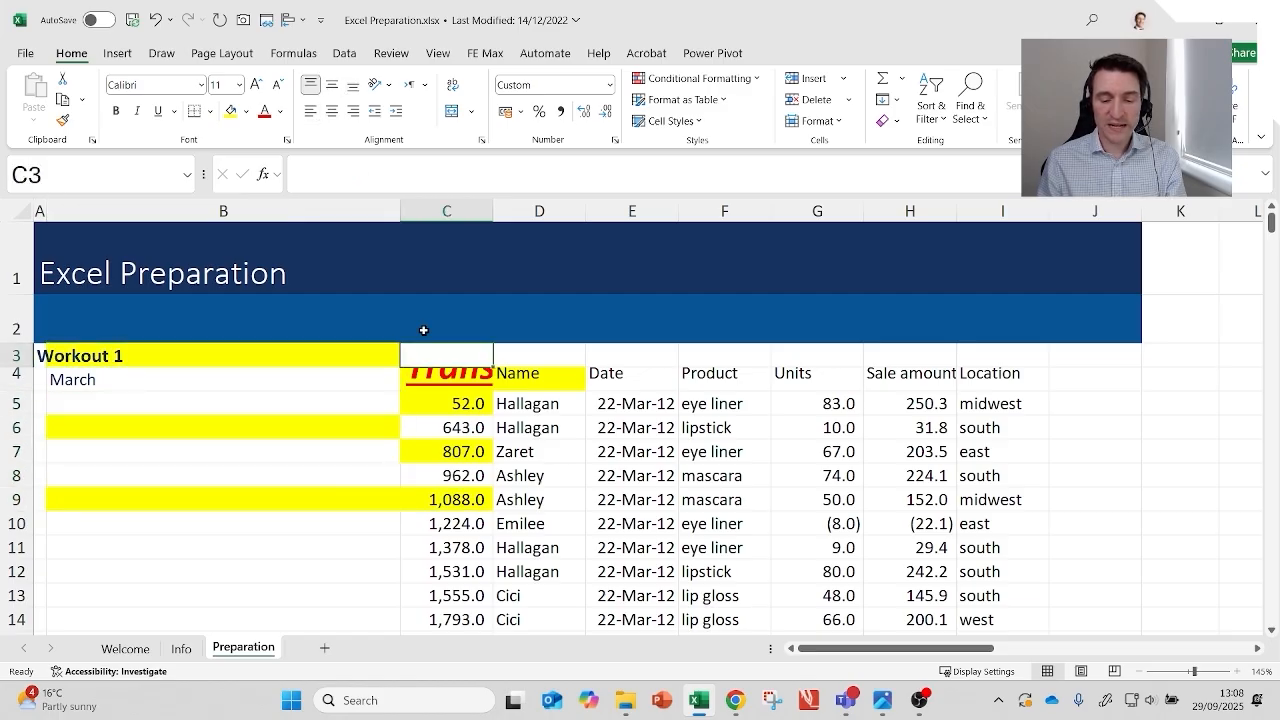
key(Right)
key(Right)
key(Right)
key(F4)
key(Down)
key(F4)
key(Down)
key(F4)
key(Down)
key(F4)
key(Down)
key(F4)
key(Down)
key(F4)
Step: Repeat the yellow fill on E9, E8, E6, E5 and E4 in the Date column, and on H3
key(Down)
key(Left)
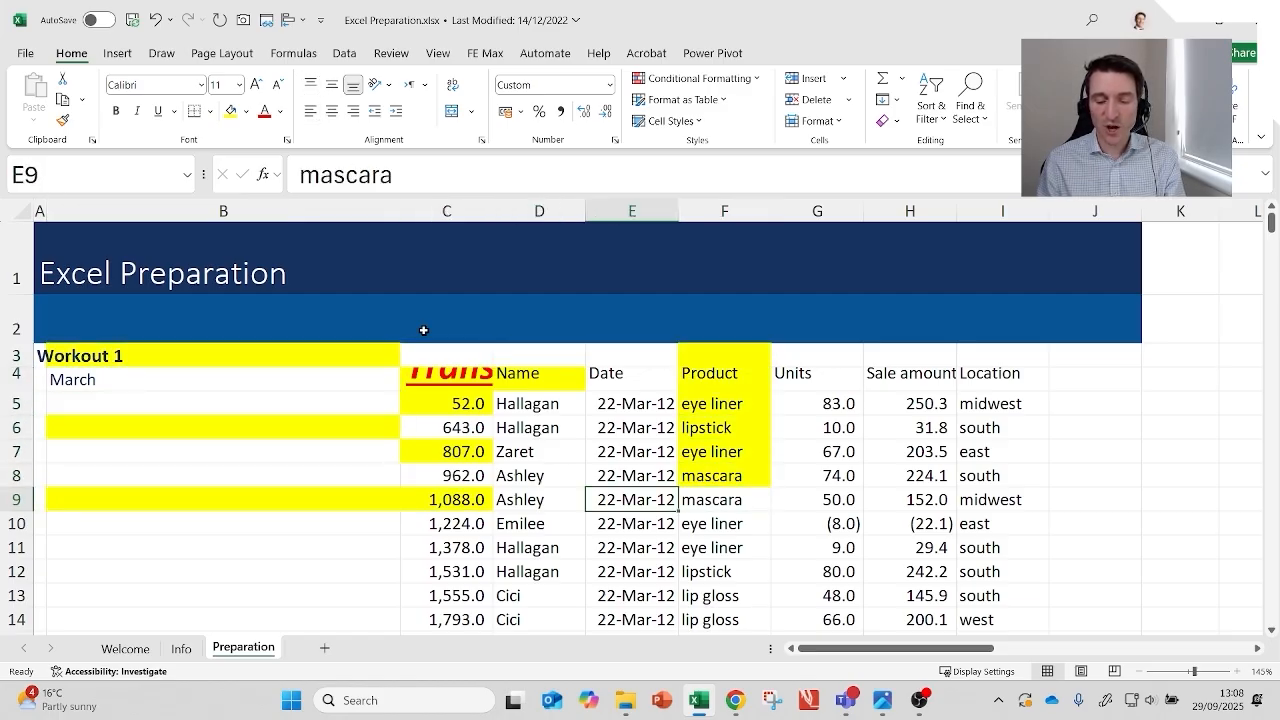
key(F4)
key(Up)
key(F4)
key(Up)
key(Up)
key(F4)
key(Up)
key(F4)
key(Up)
key(F4)
key(Up)
key(Right)
key(Right)
key(Right)
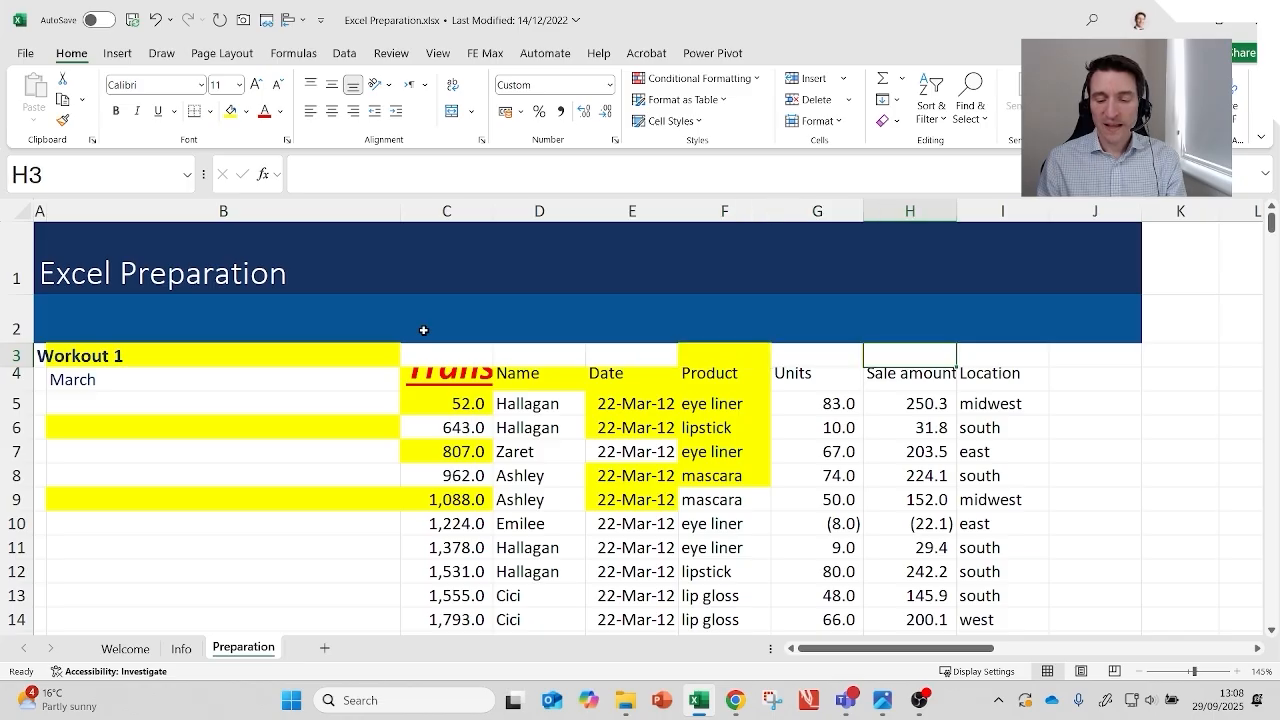
key(F4)
key(Down)
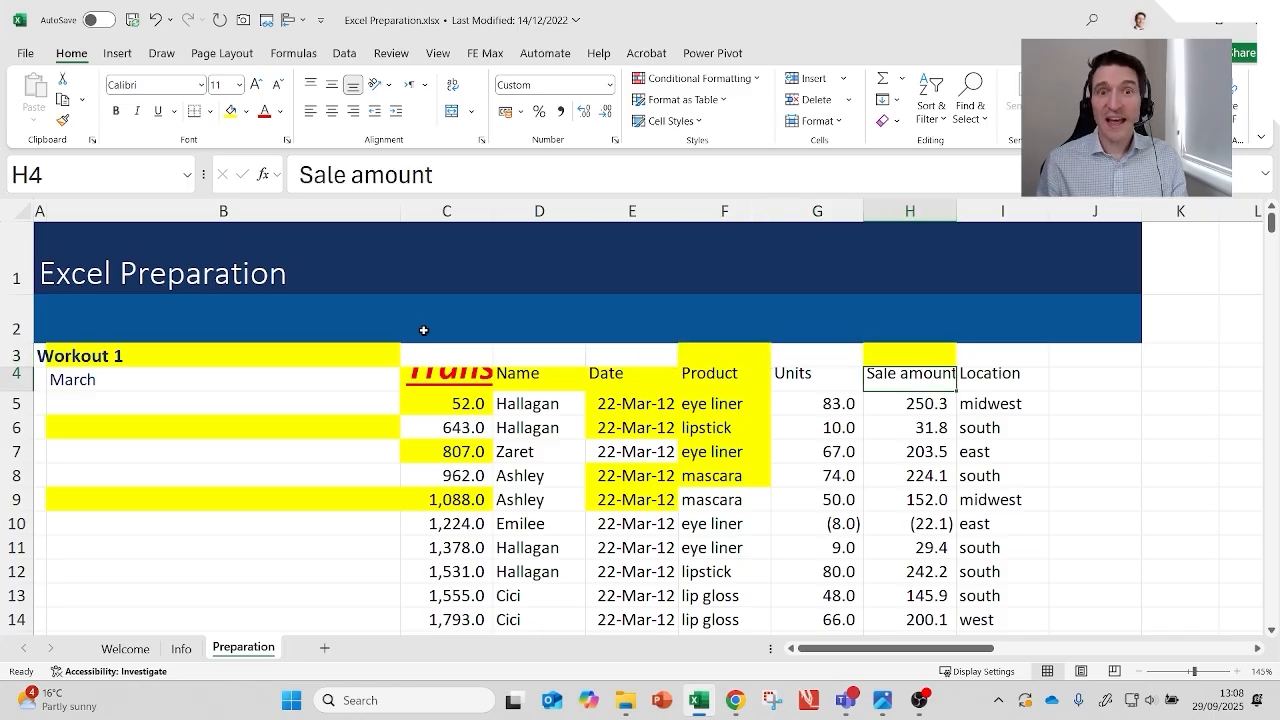
Step: Undo all the repeated yellow fills, back to and including the fill on C5
key(ctrl+z)
key(ctrl+z)
key(ctrl+z)
key(ctrl+z)
key(ctrl+z)
key(ctrl+z)
key(ctrl+z)
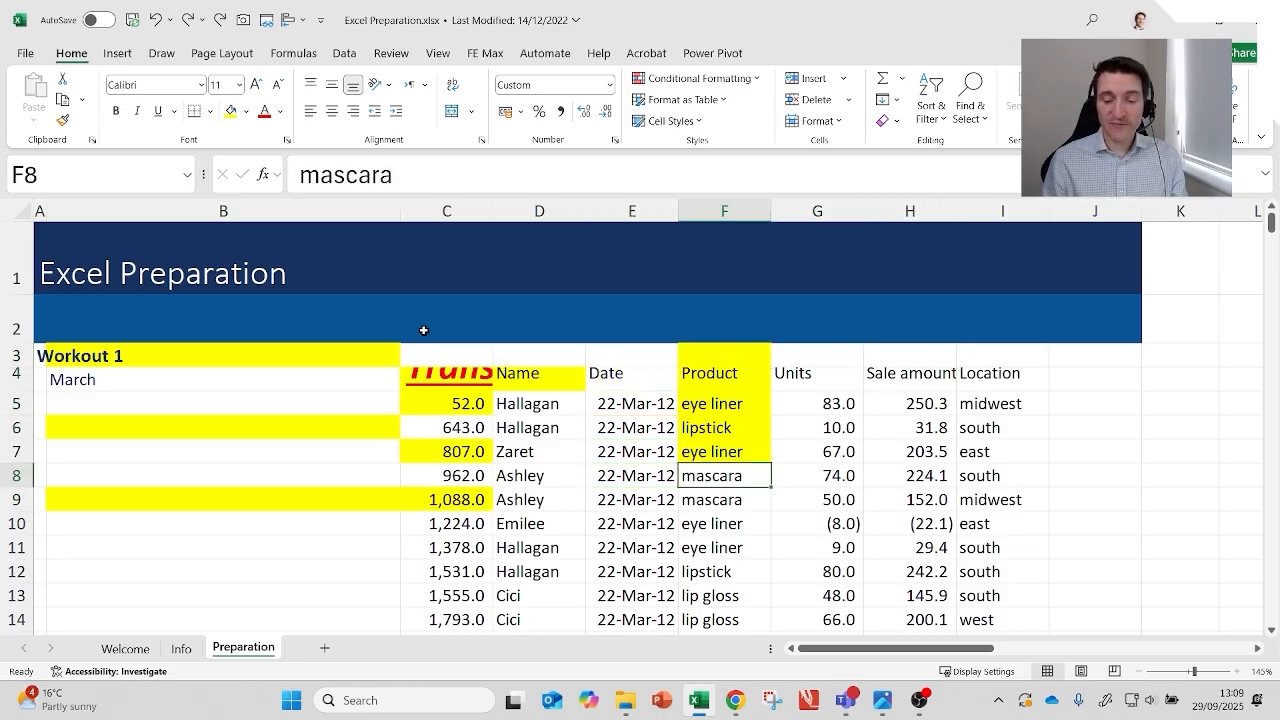
key(ctrl+z)
key(ctrl+z)
key(ctrl+z)
key(ctrl+z)
key(ctrl+z)
key(ctrl+z)
key(ctrl+z)
key(ctrl+z)
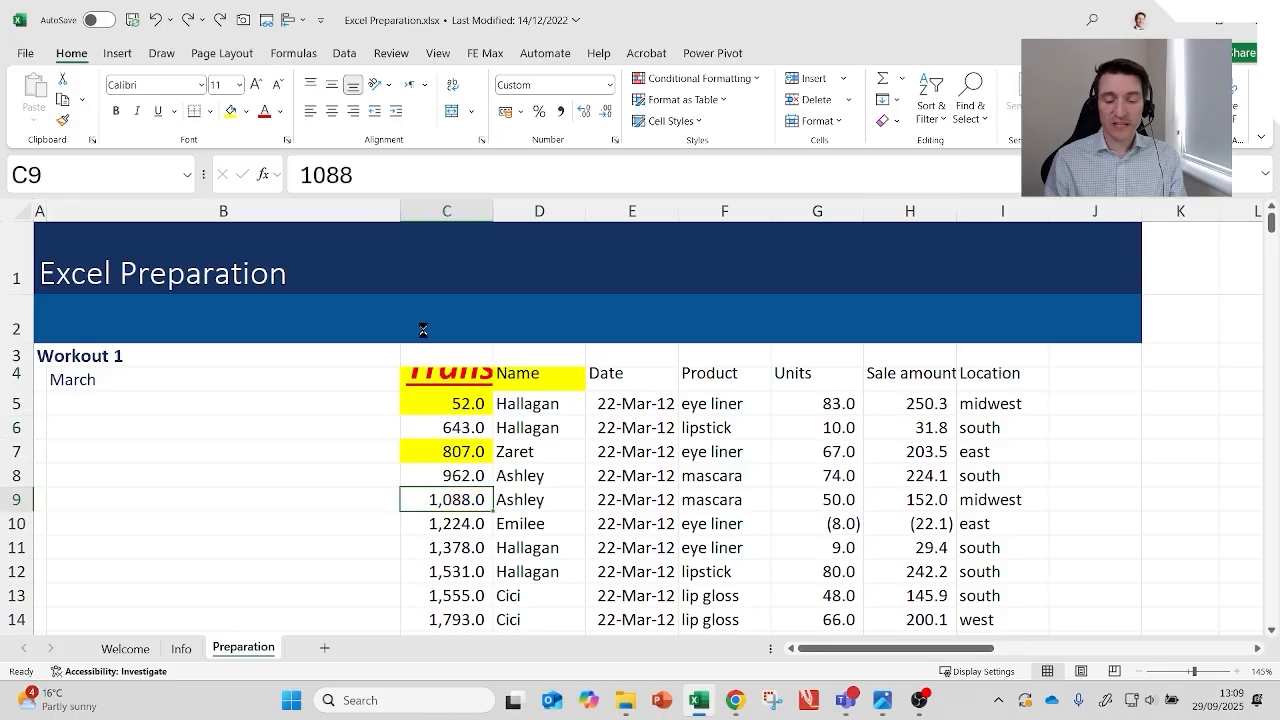
key(ctrl+z)
key(ctrl+z)
Step: Fill the transaction value in C5 with standard yellow again
key(alt+h)
key(h)
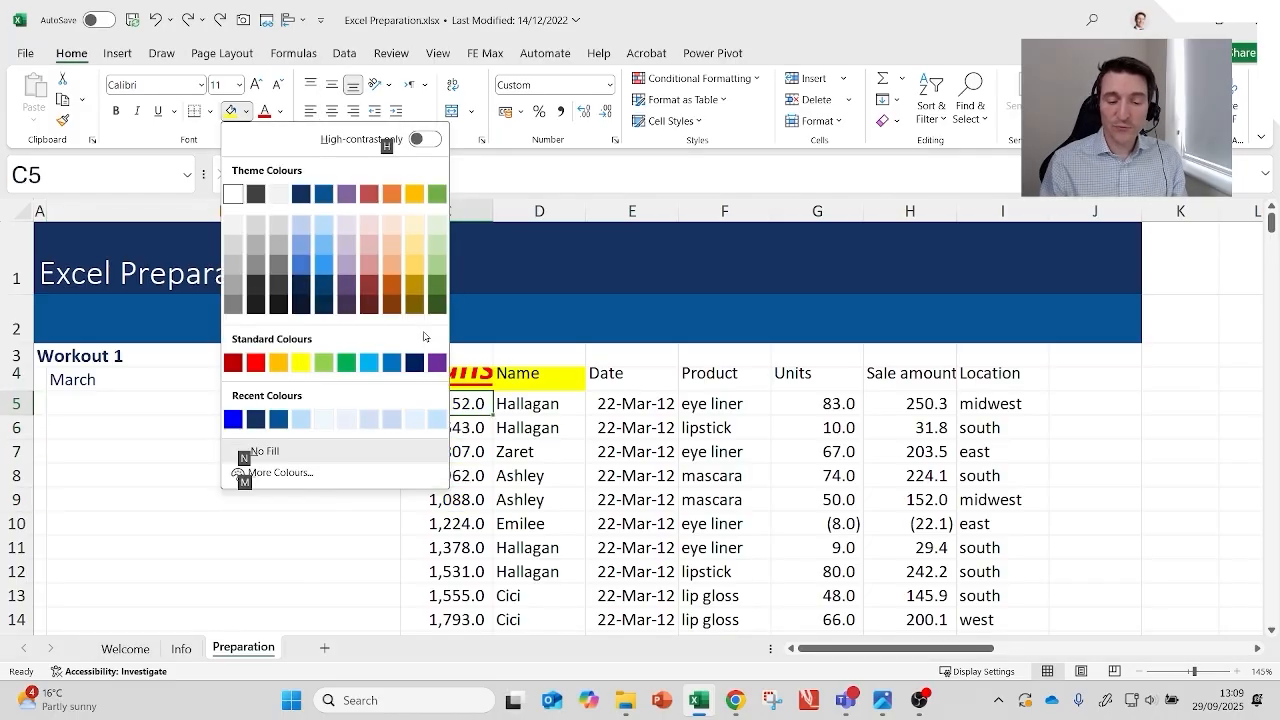
key(Down)
key(Down)
key(Down)
key(Down)
key(Down)
key(Down)
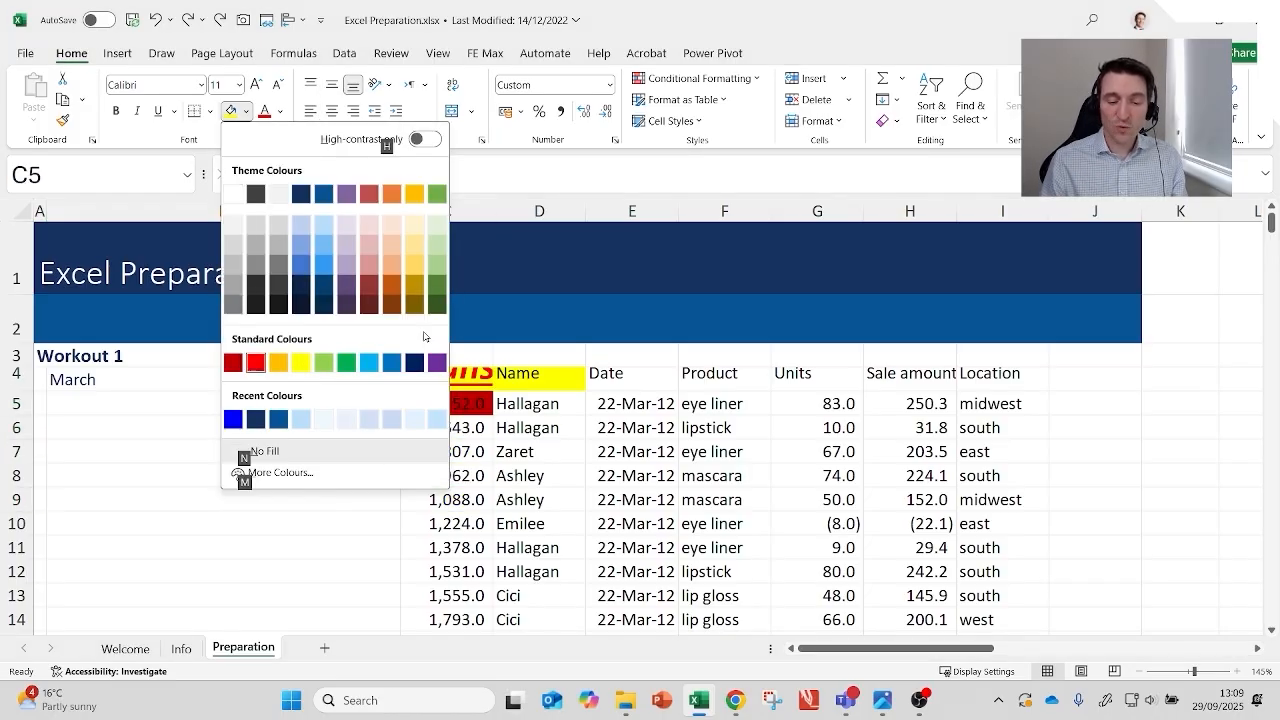
key(Right)
key(Right)
key(Right)
key(Return)
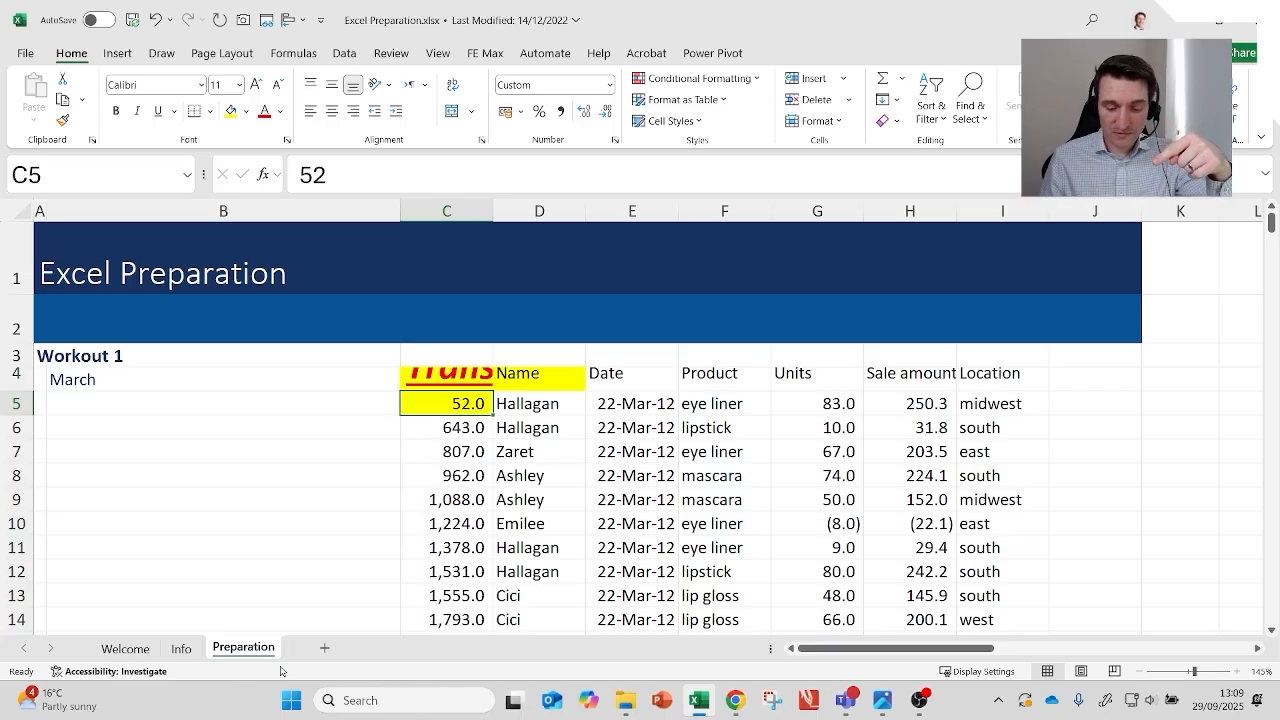
right_click(249, 648)
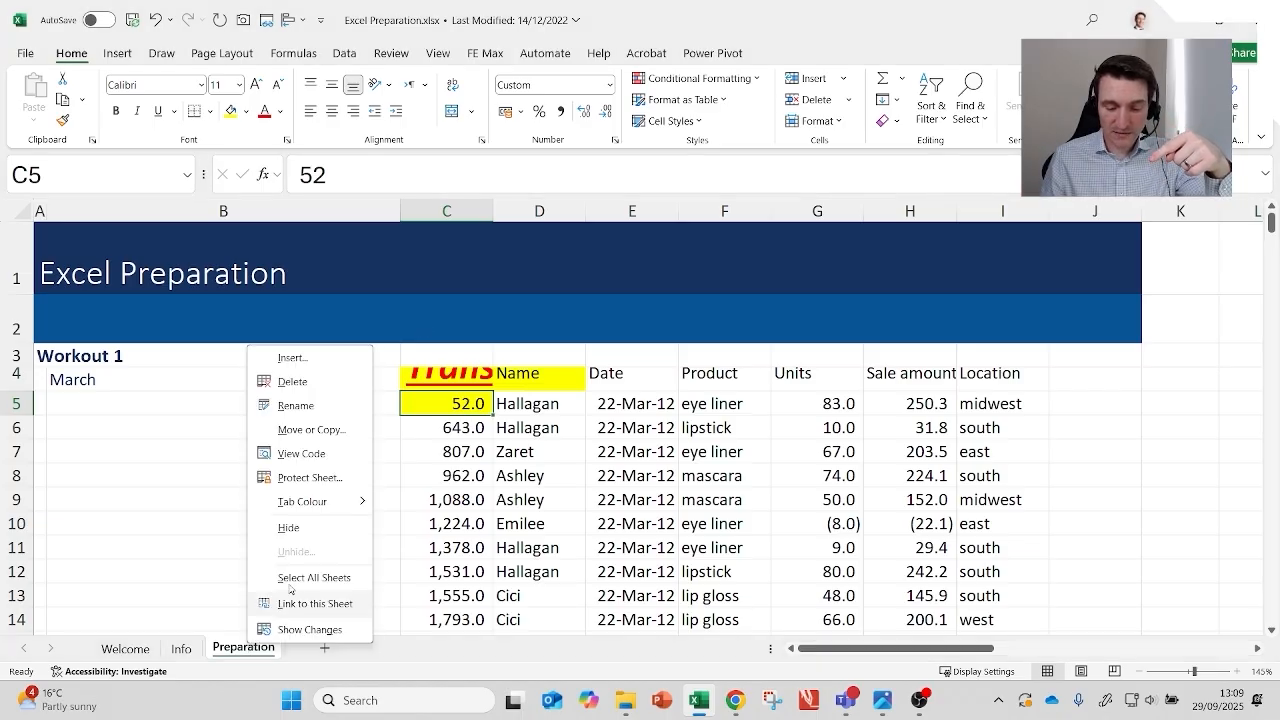
click(317, 379)
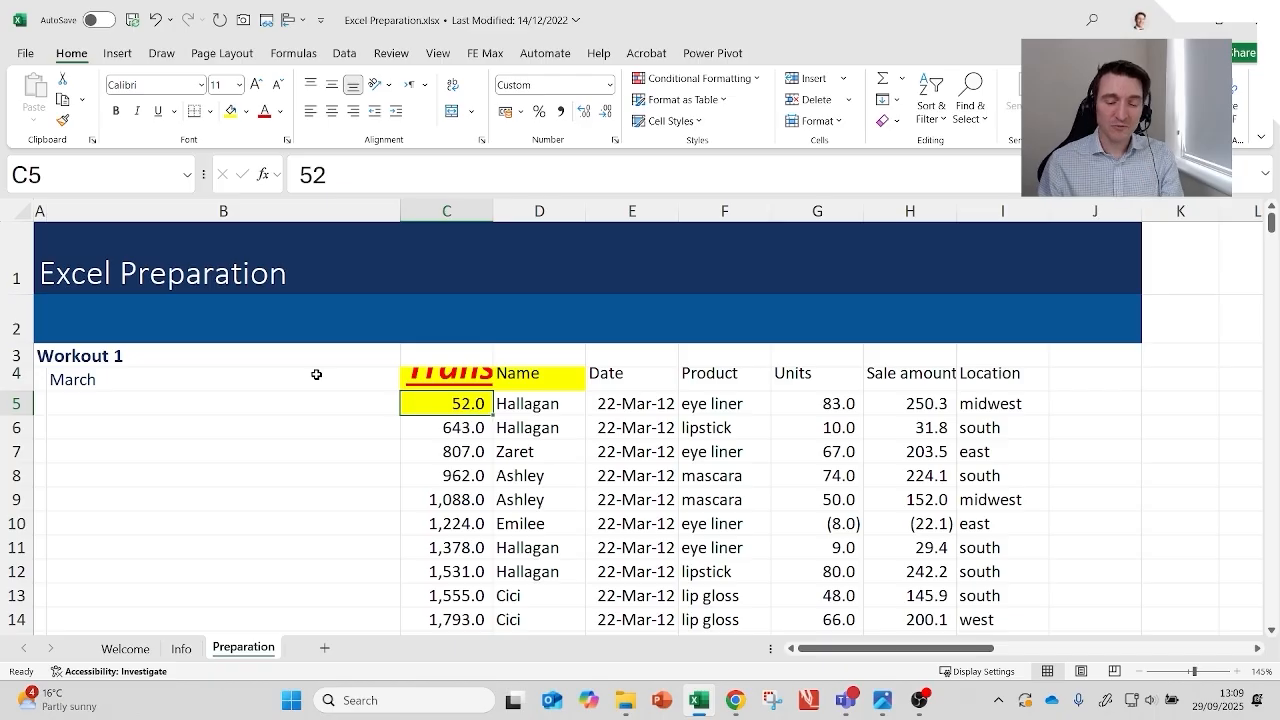
key(Up)
key(Up)
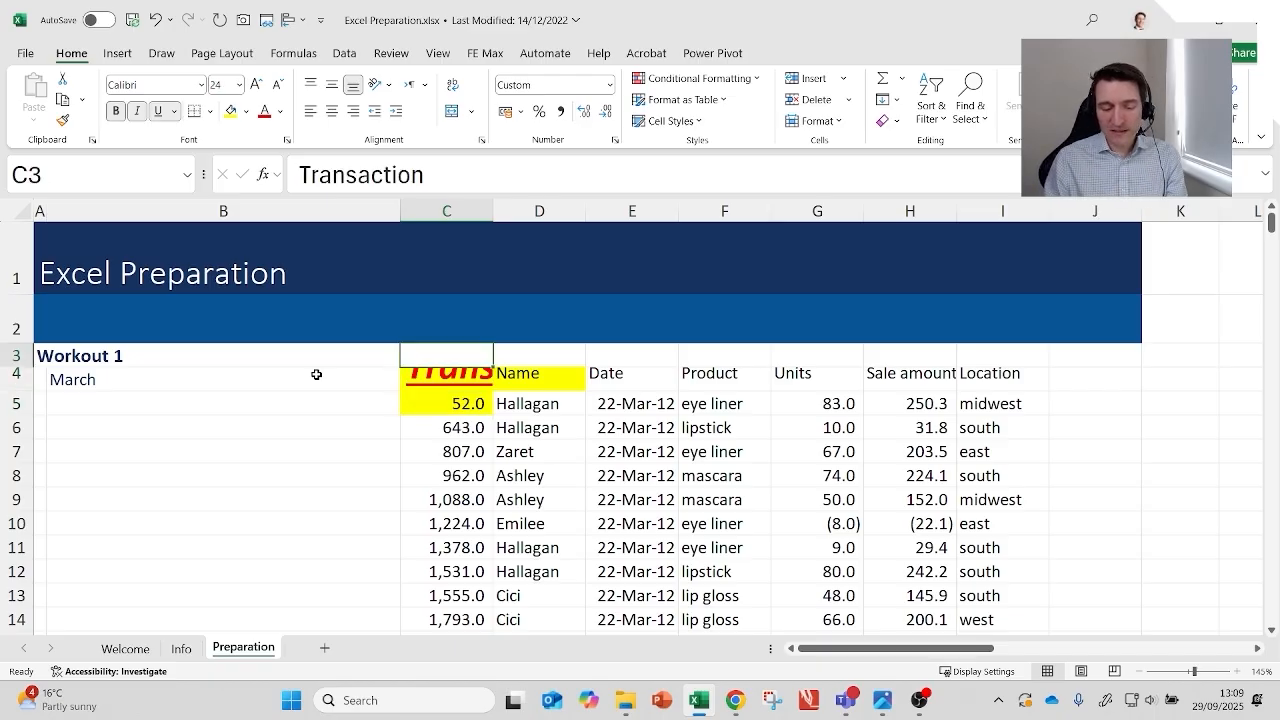
key(Down)
key(Up)
key(Down)
key(Up)
Step: AutoFit the width of column C to the enlarged Transaction header in C4
key(Down)
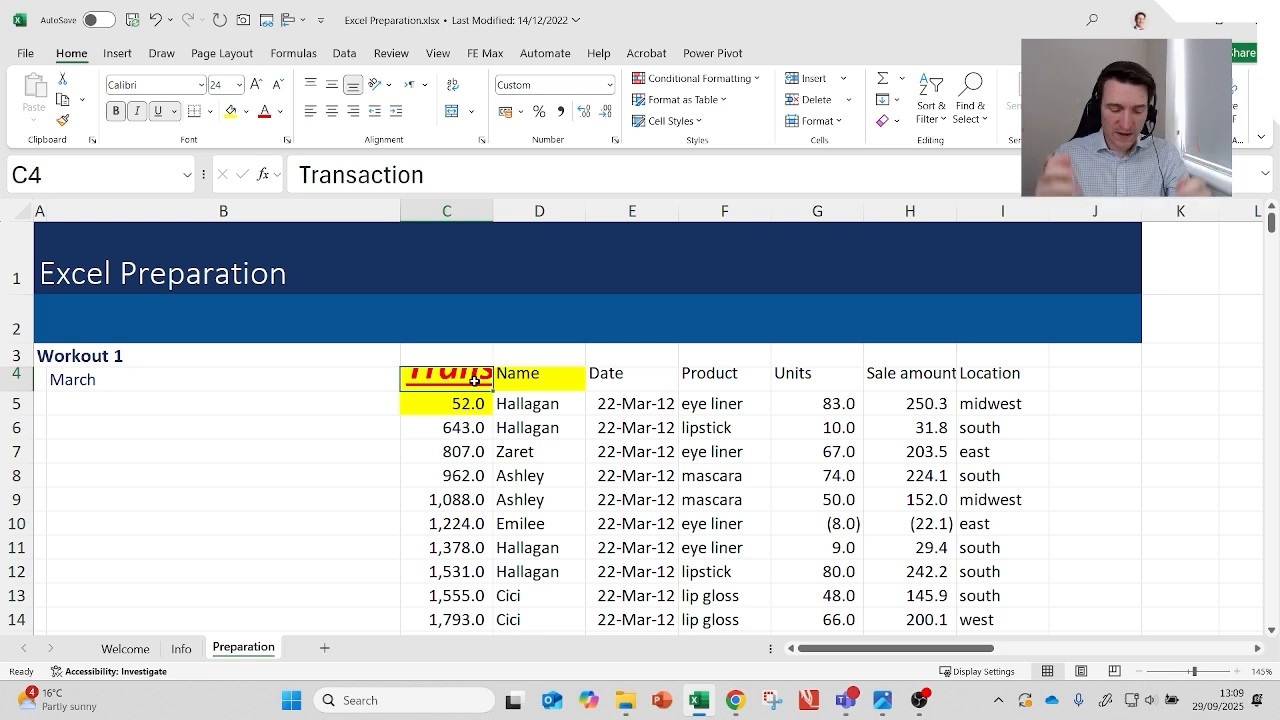
key(alt)
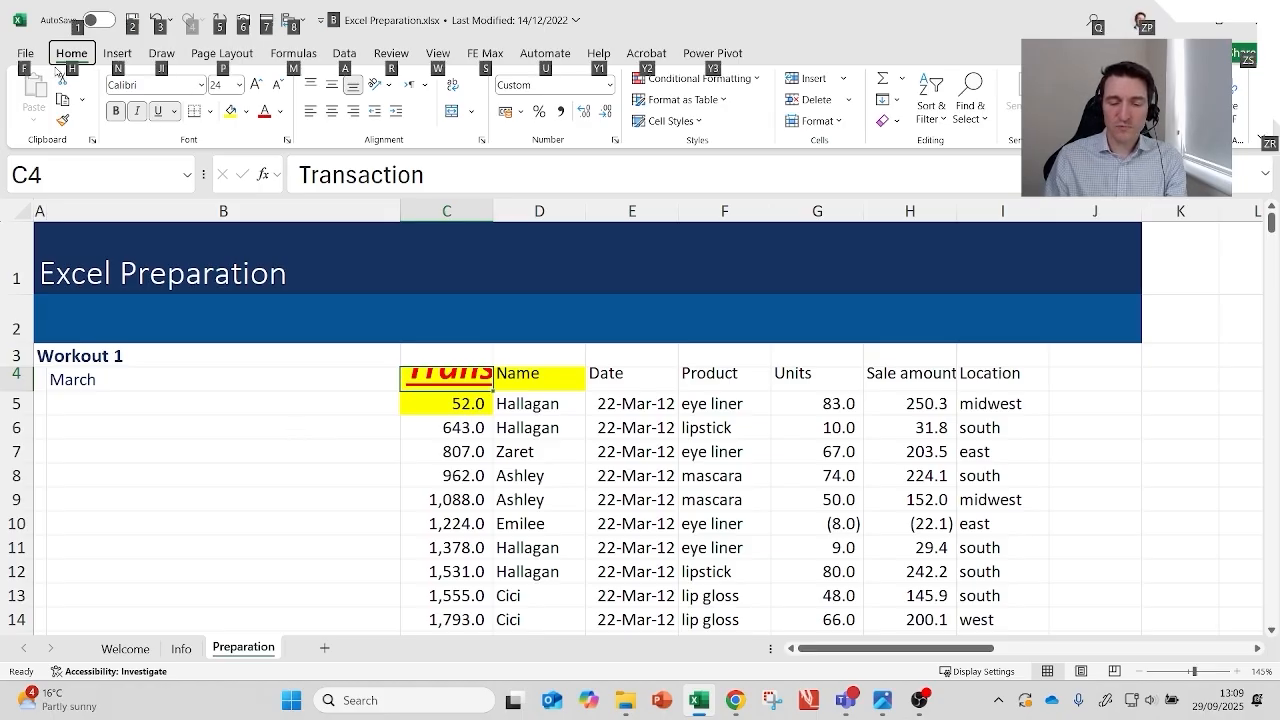
key(h)
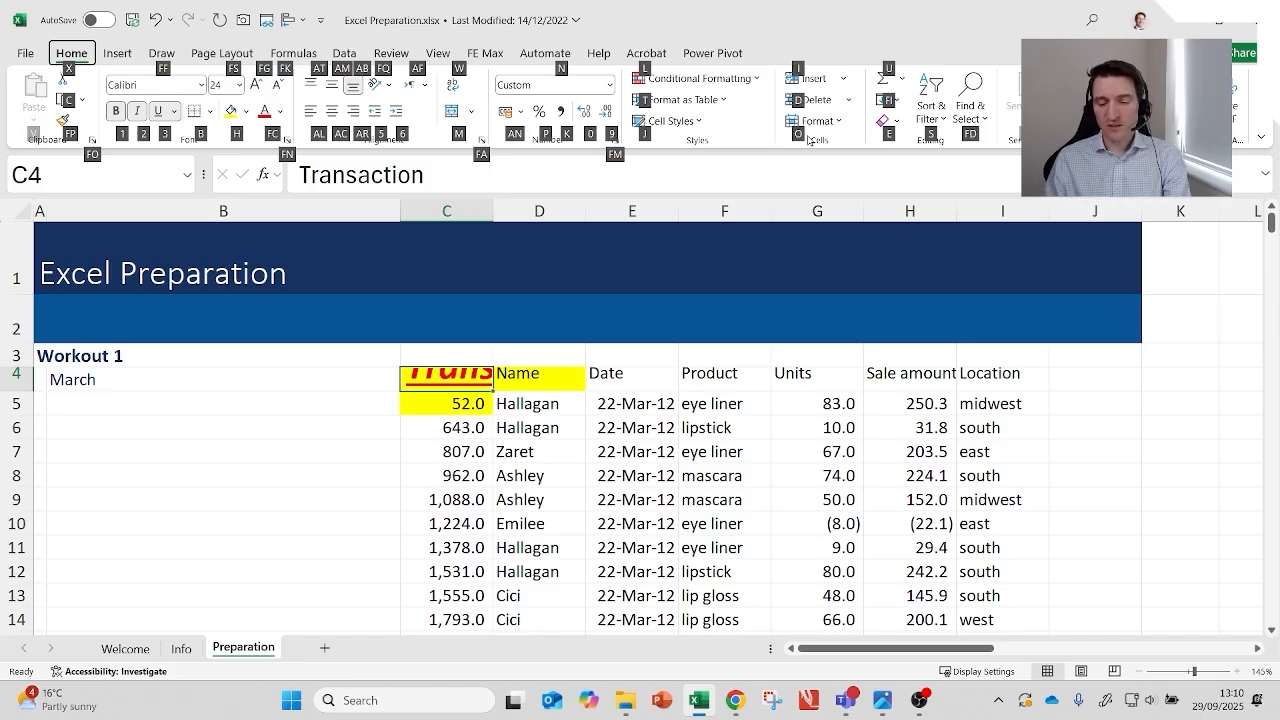
key(o)
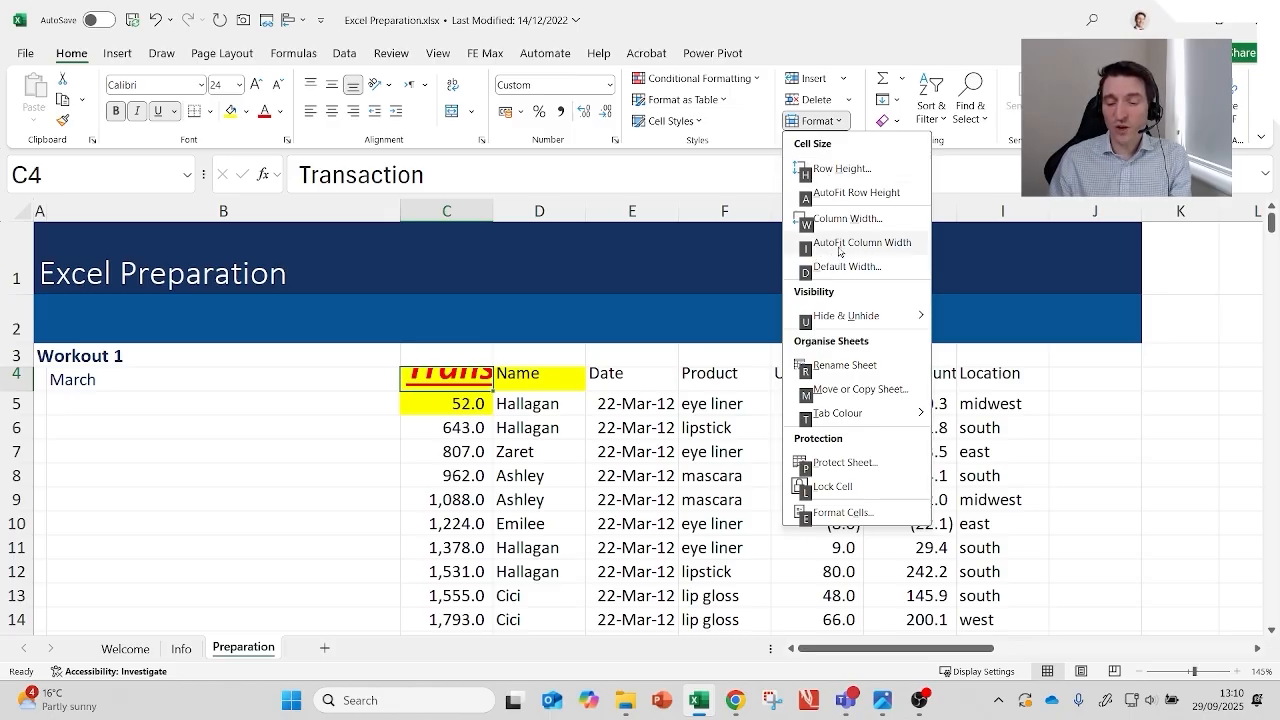
click(900, 251)
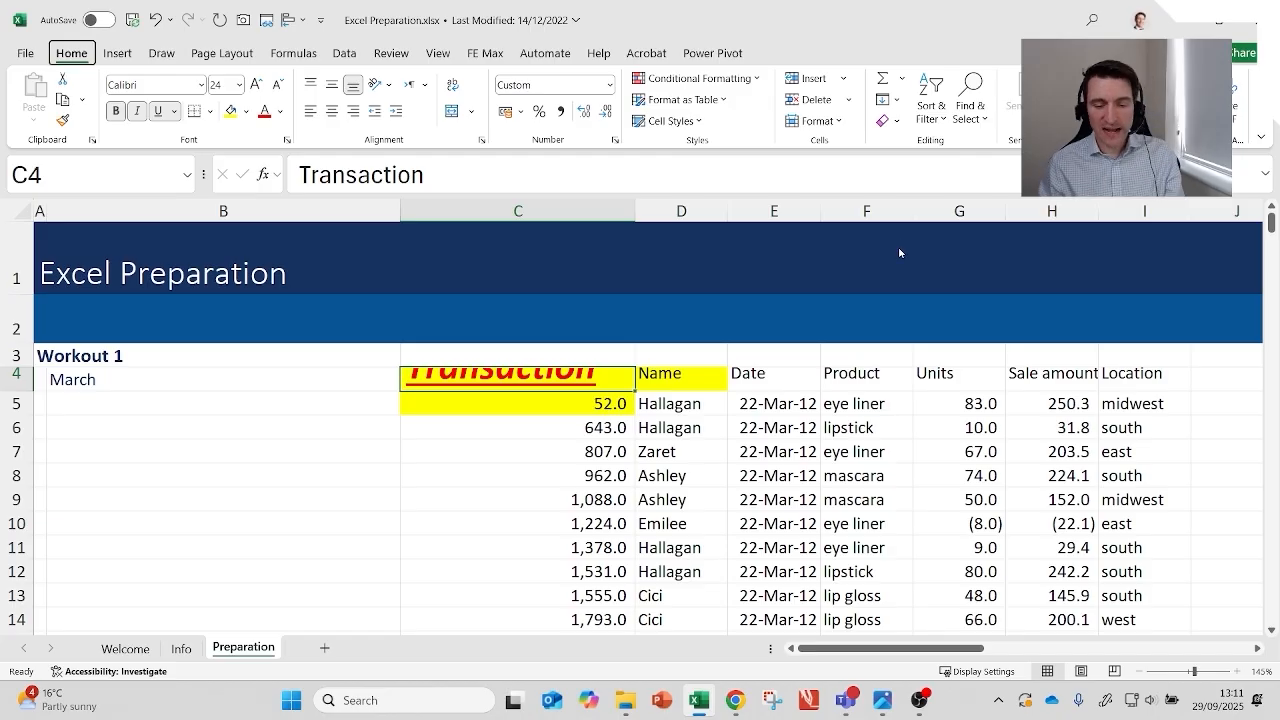
Step: AutoFit the height of row 4 so it fits the Transaction header
key(alt)
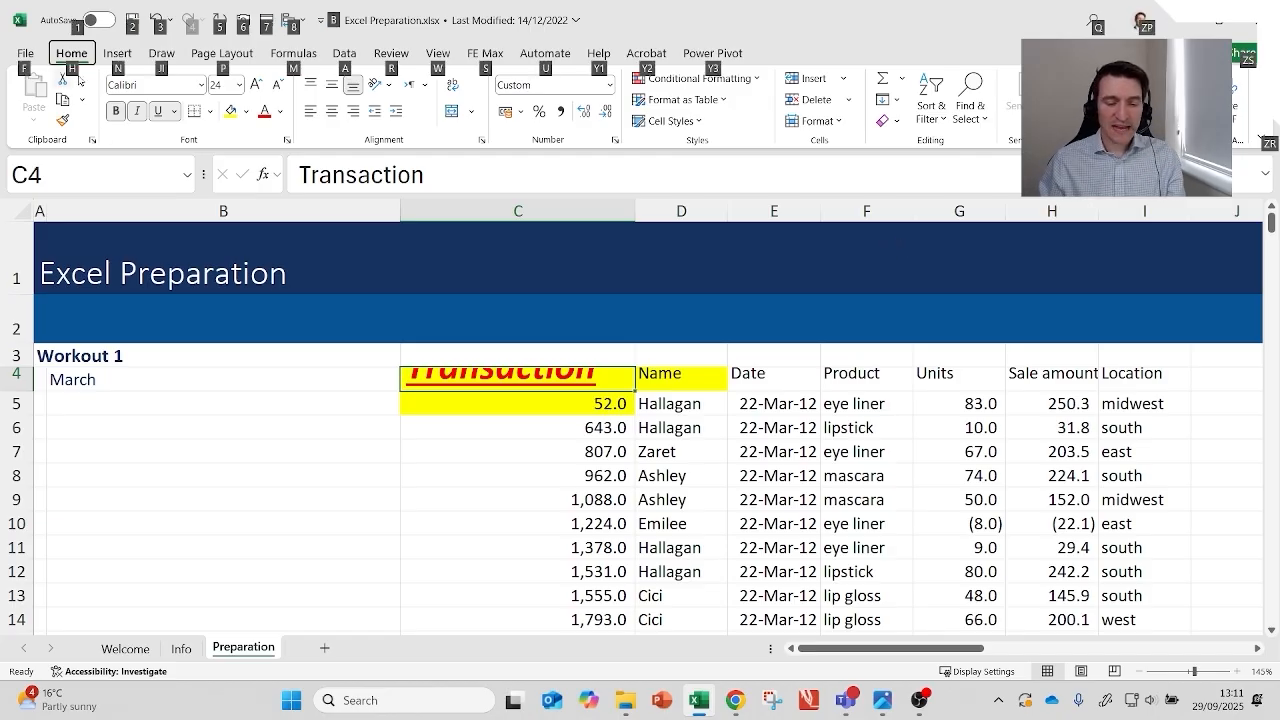
key(h)
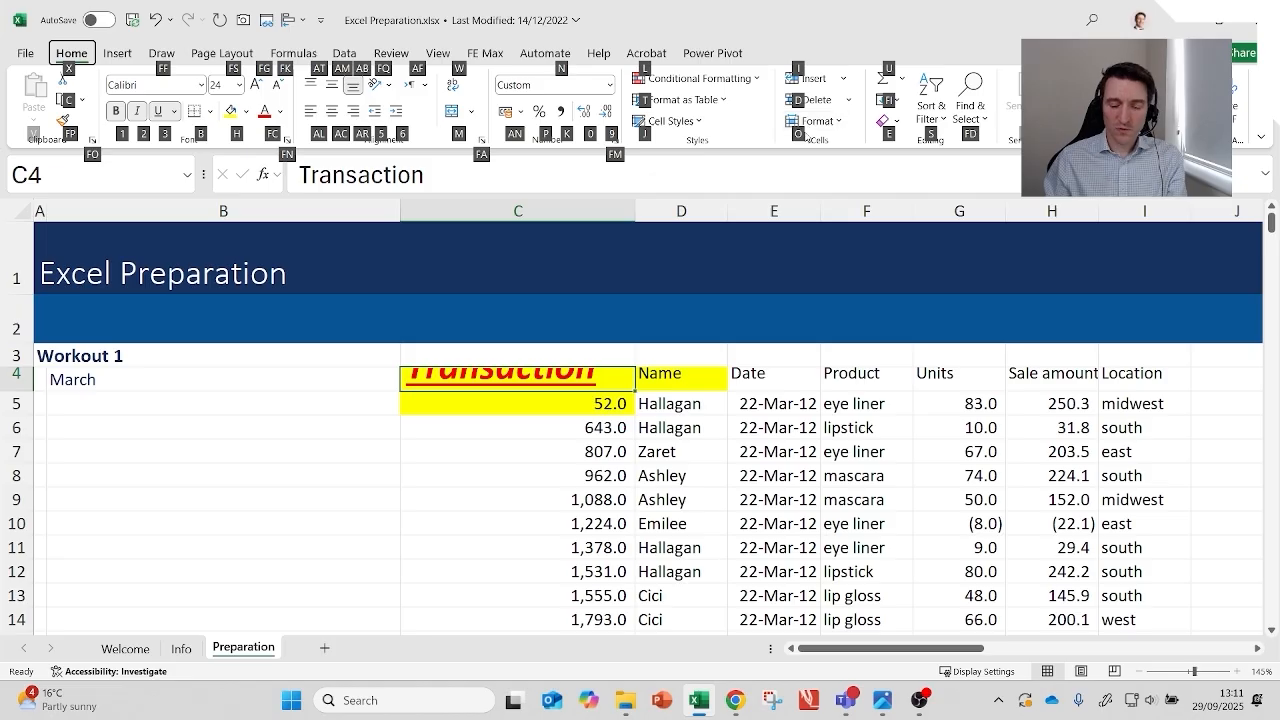
key(o)
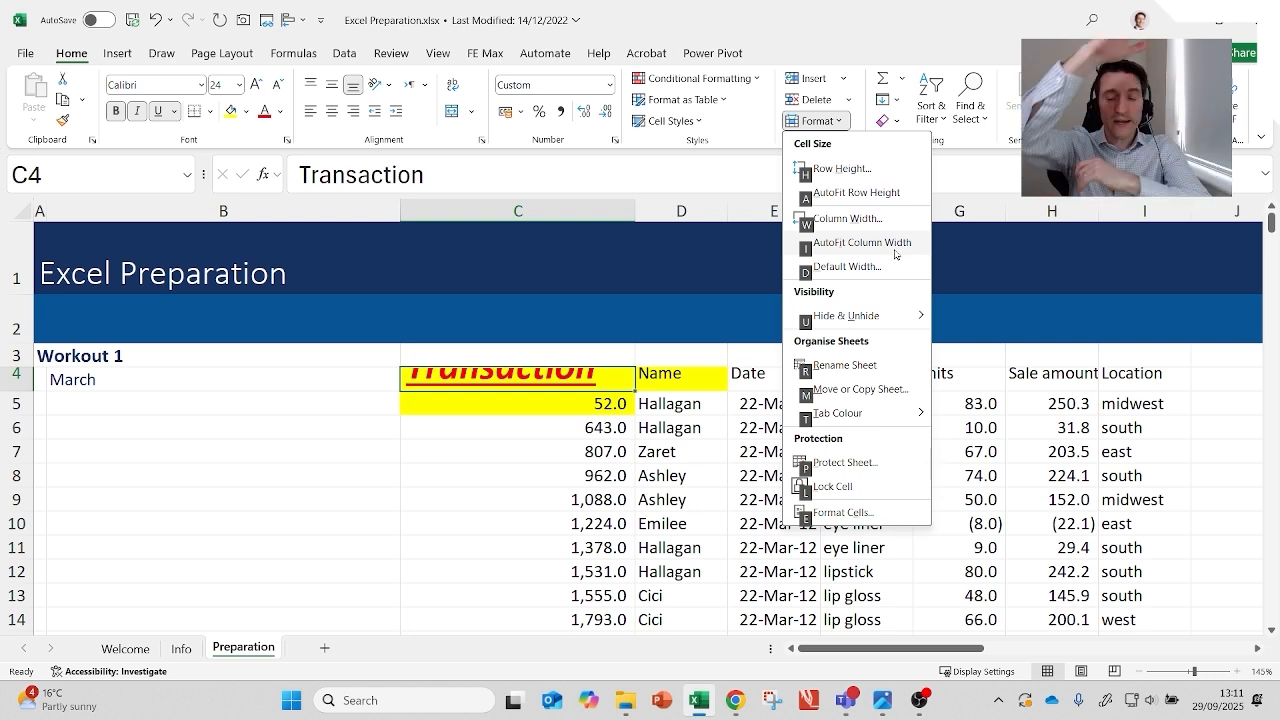
click(856, 192)
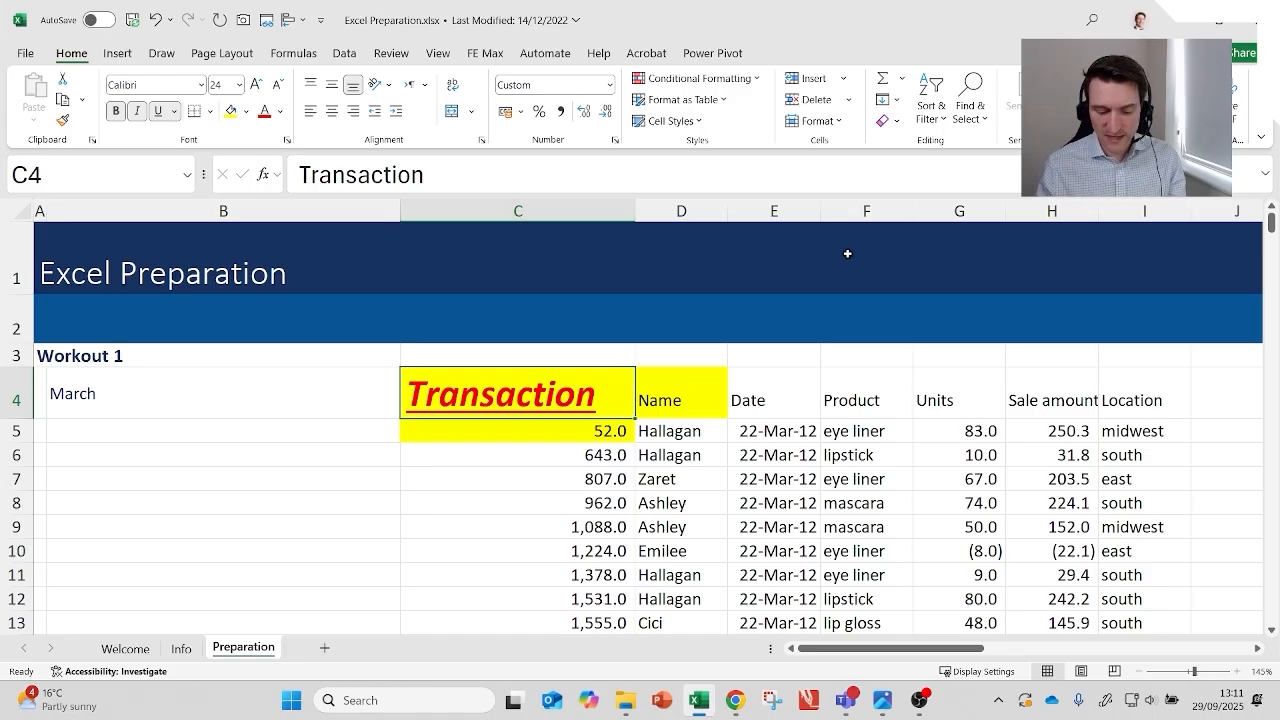
Step: Copy the Transaction header from C4 and paste it into C3 and D3
key(ctrl+c)
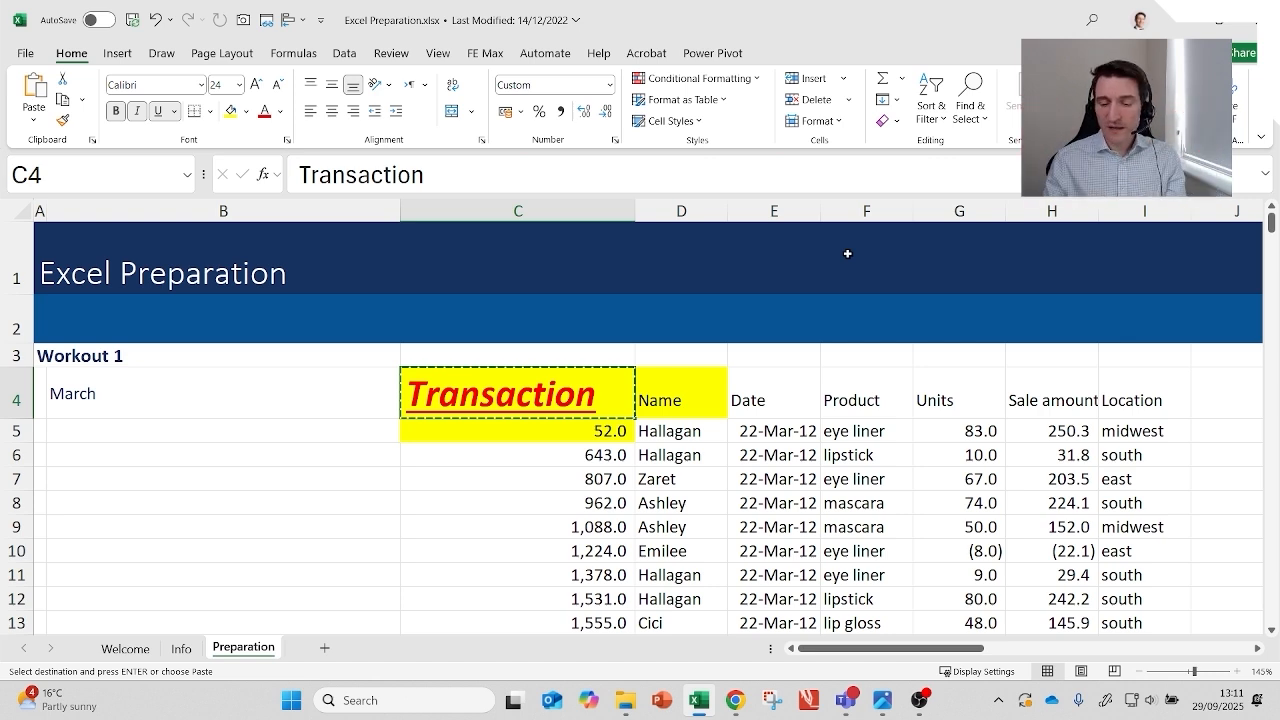
key(Up)
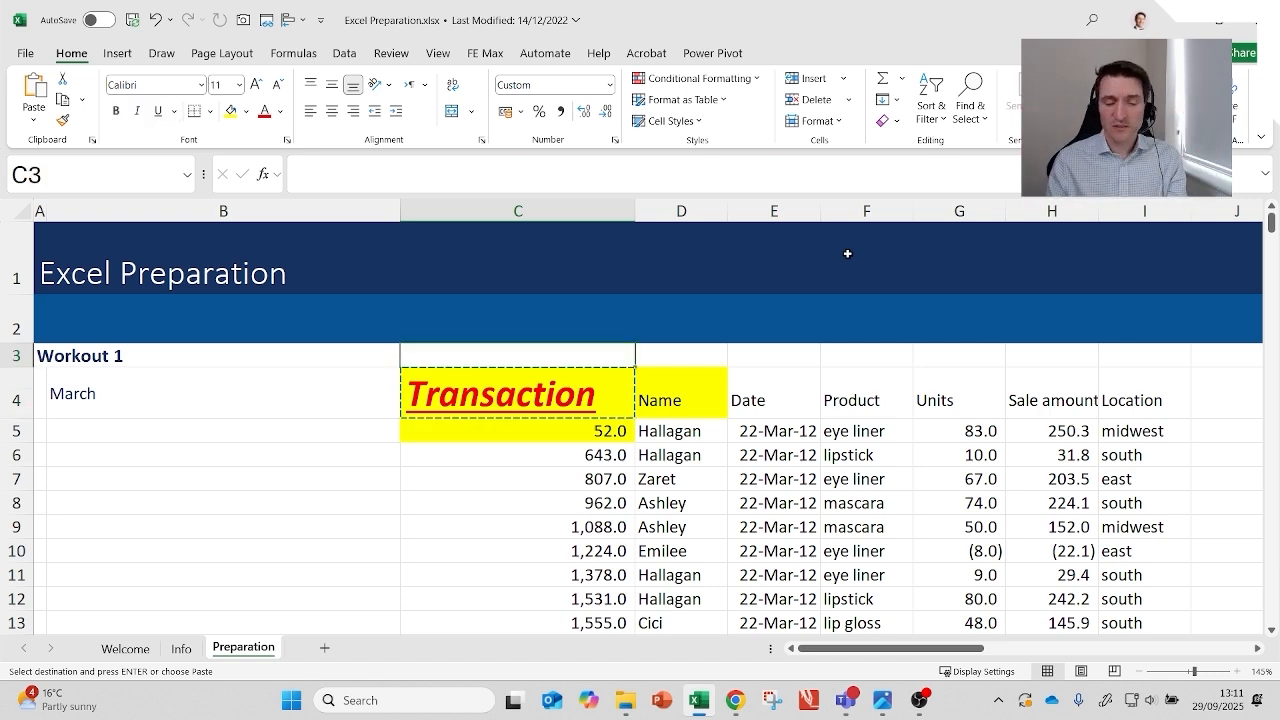
key(ctrl+v)
key(Right)
key(ctrl+v)
Step: Paste the copied Transaction header into every cell from E3 down to E10
key(Right)
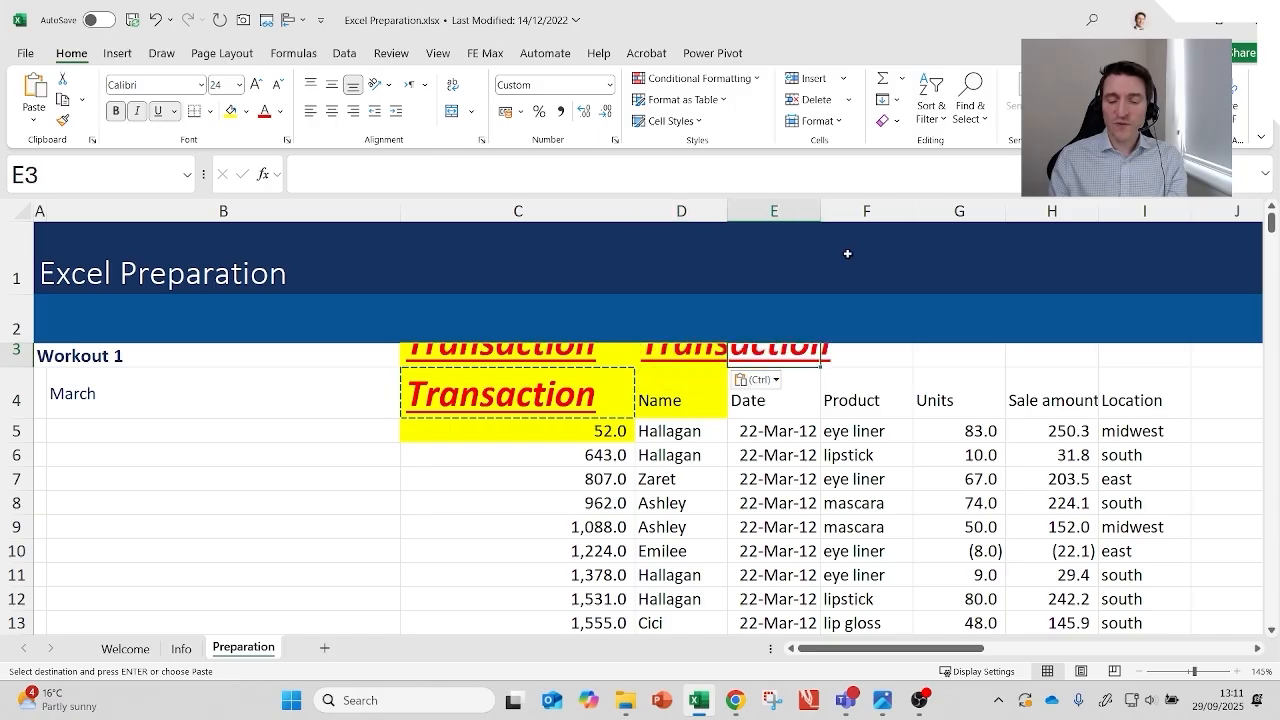
key(ctrl+v)
key(Down)
key(ctrl+v)
key(Down)
key(ctrl+v)
key(Down)
key(ctrl+v)
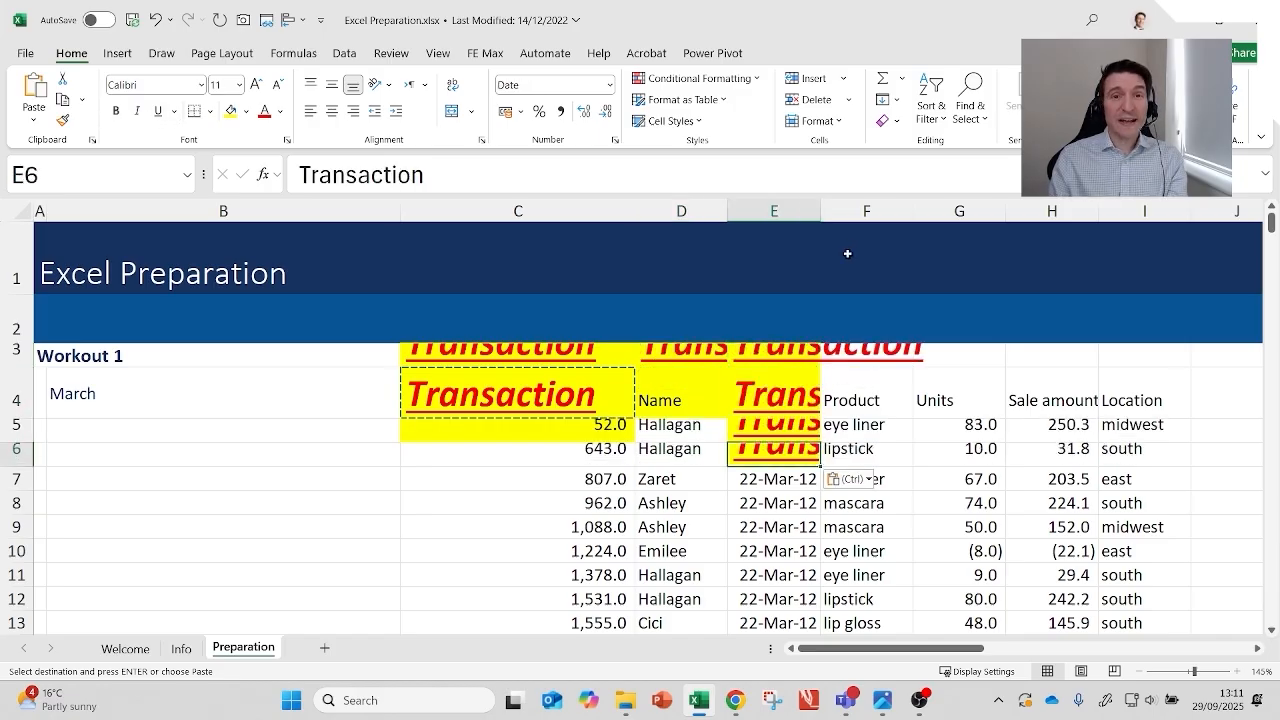
key(Down)
key(ctrl+v)
key(Down)
key(ctrl+v)
key(Down)
key(ctrl+v)
key(Down)
key(ctrl+v)
Step: Paste the copied Transaction header into D10, B10, B8 and B6
key(Left)
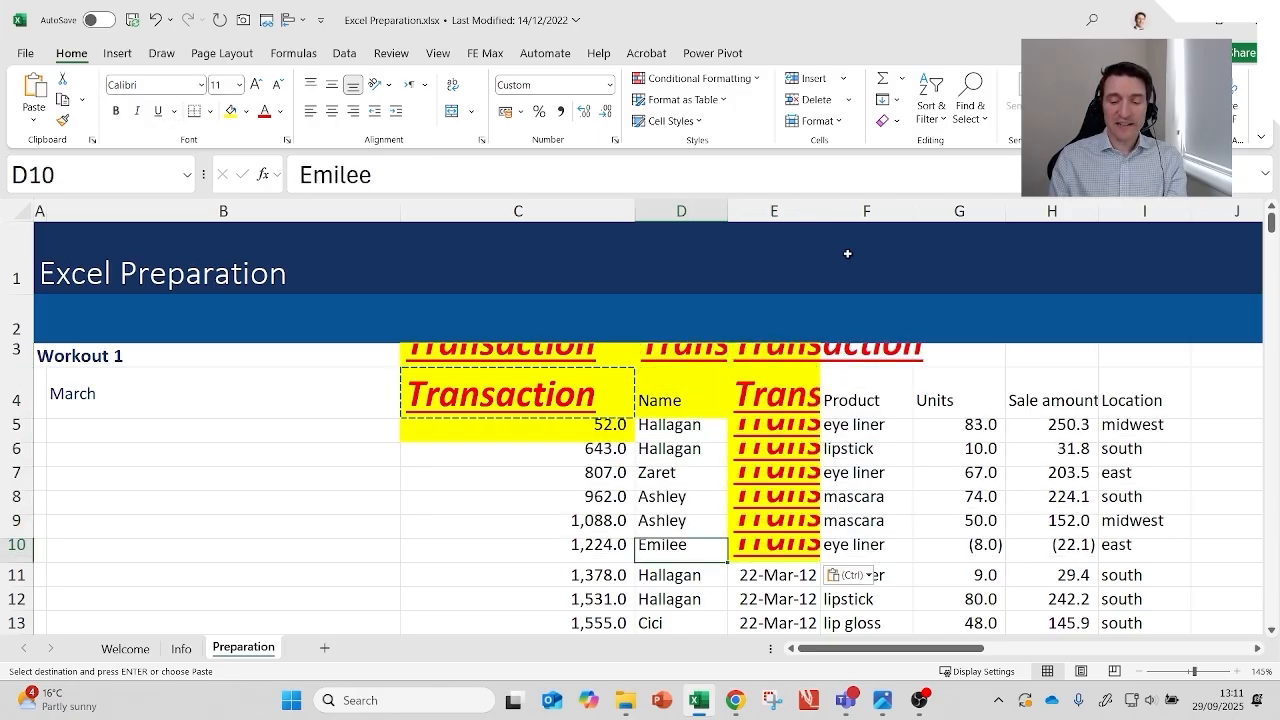
key(ctrl+v)
key(Left)
key(Left)
key(ctrl+v)
key(Up)
key(Up)
key(ctrl+v)
key(Up)
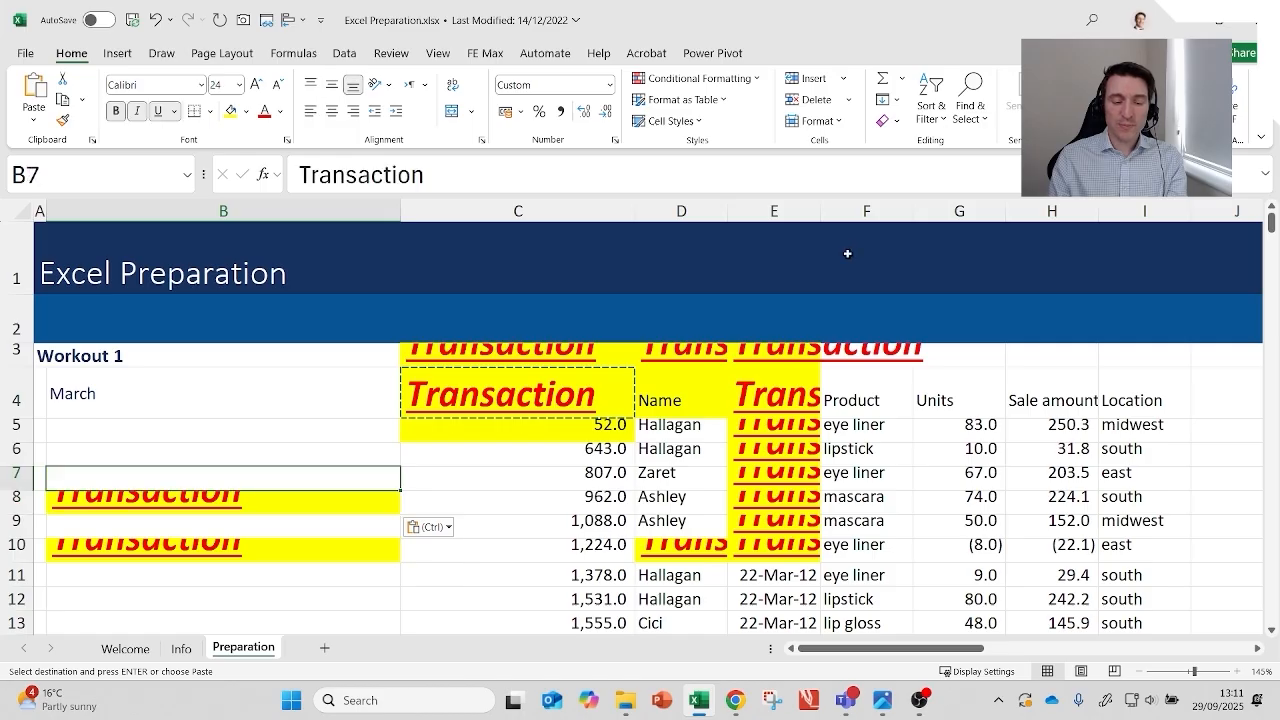
key(Up)
key(ctrl+v)
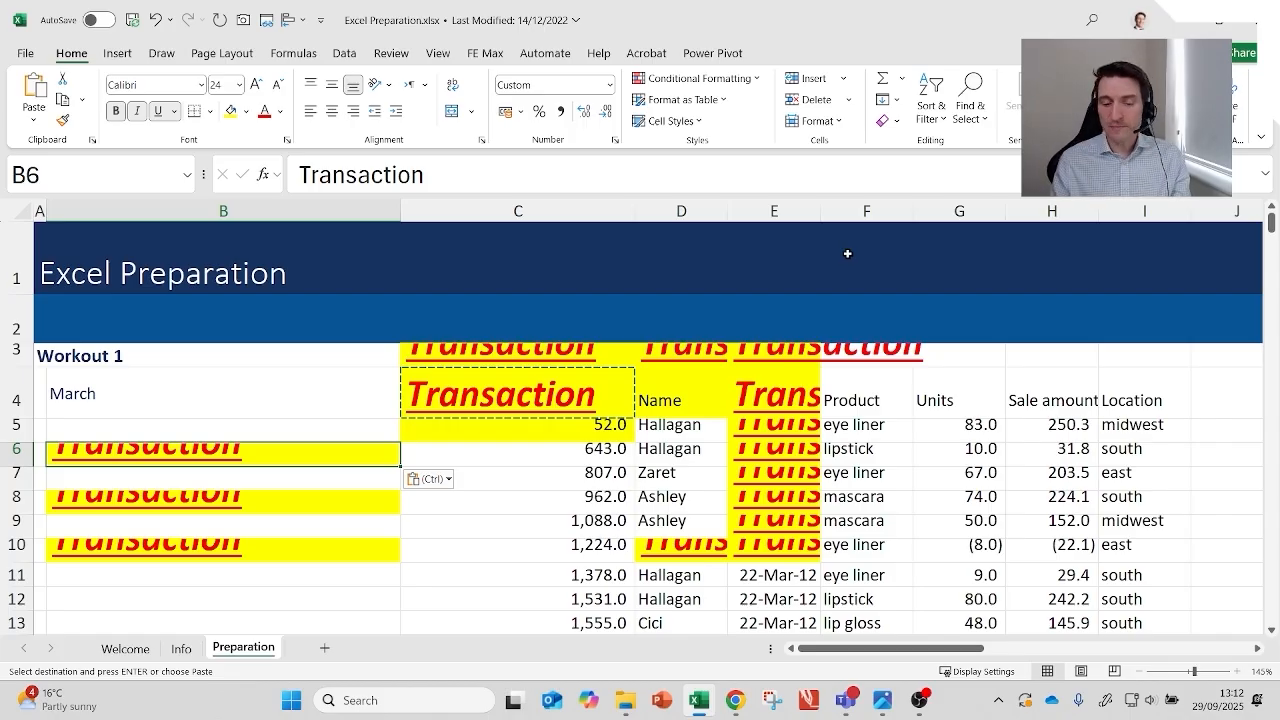
Step: Undo all the pasted Transaction headers and cancel the copy selection
key(ctrl+z)
key(ctrl+z)
key(ctrl+z)
key(ctrl+z)
key(ctrl+z)
key(ctrl+z)
key(ctrl+z)
key(ctrl+z)
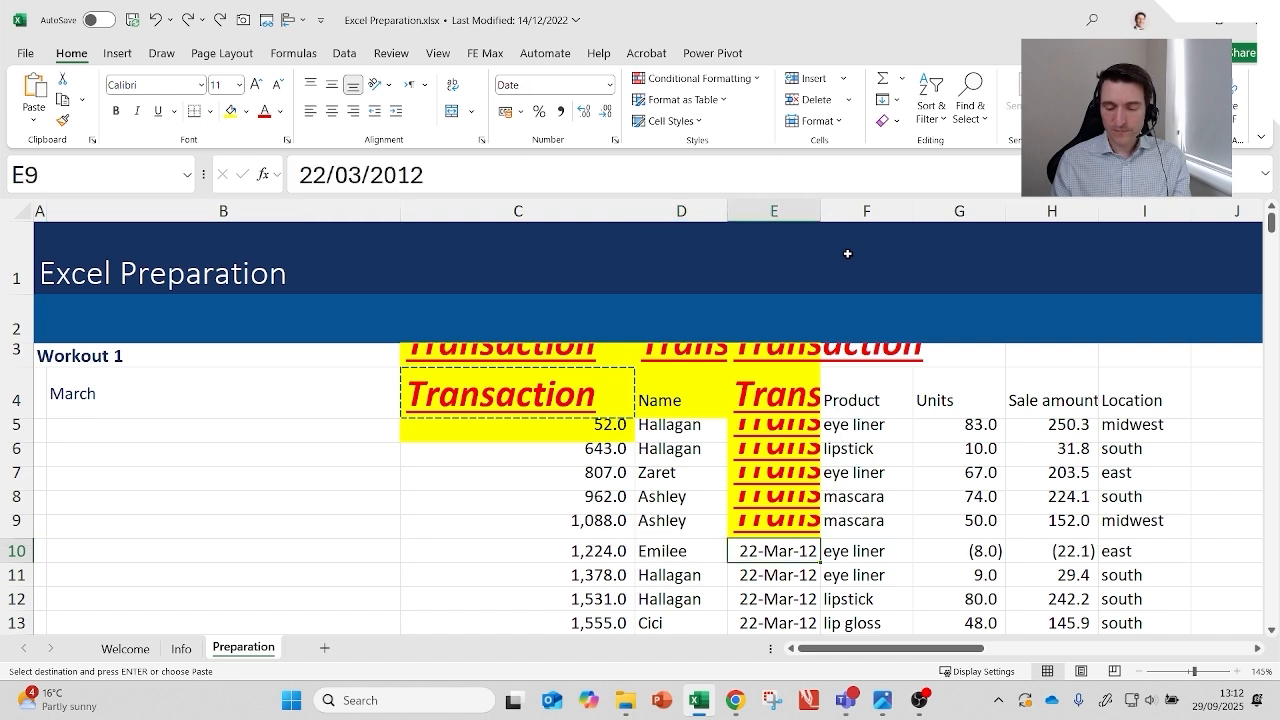
key(ctrl+z)
key(ctrl+z)
key(ctrl+z)
key(ctrl+z)
key(ctrl+z)
key(ctrl+z)
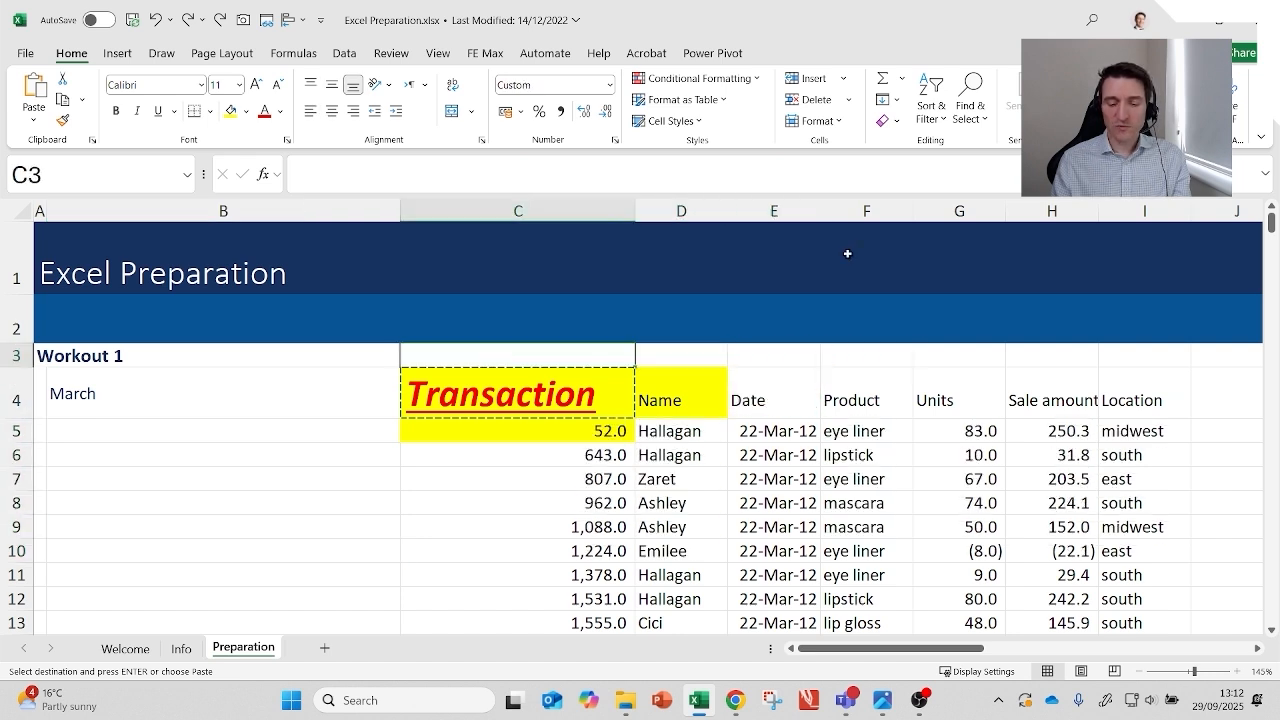
key(Escape)
Step: Copy the Transaction header from C4 and paste it into the empty cell C3 above it
key(Down)
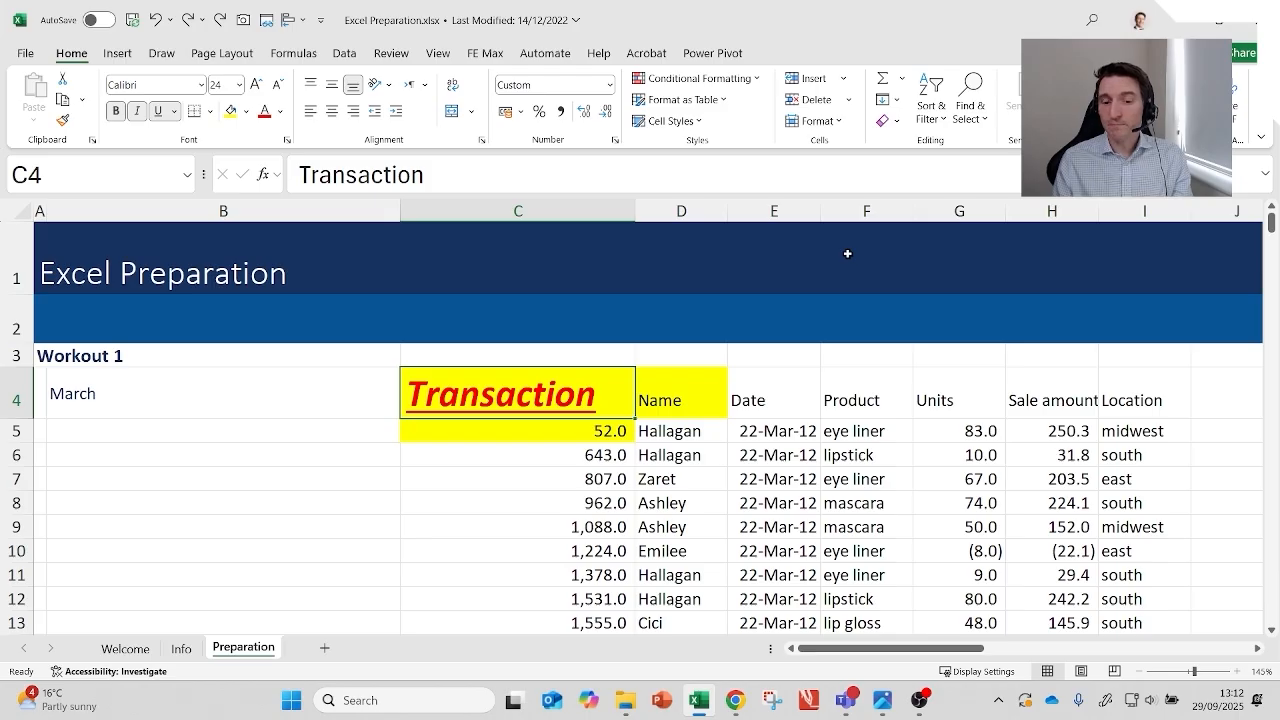
key(Left)
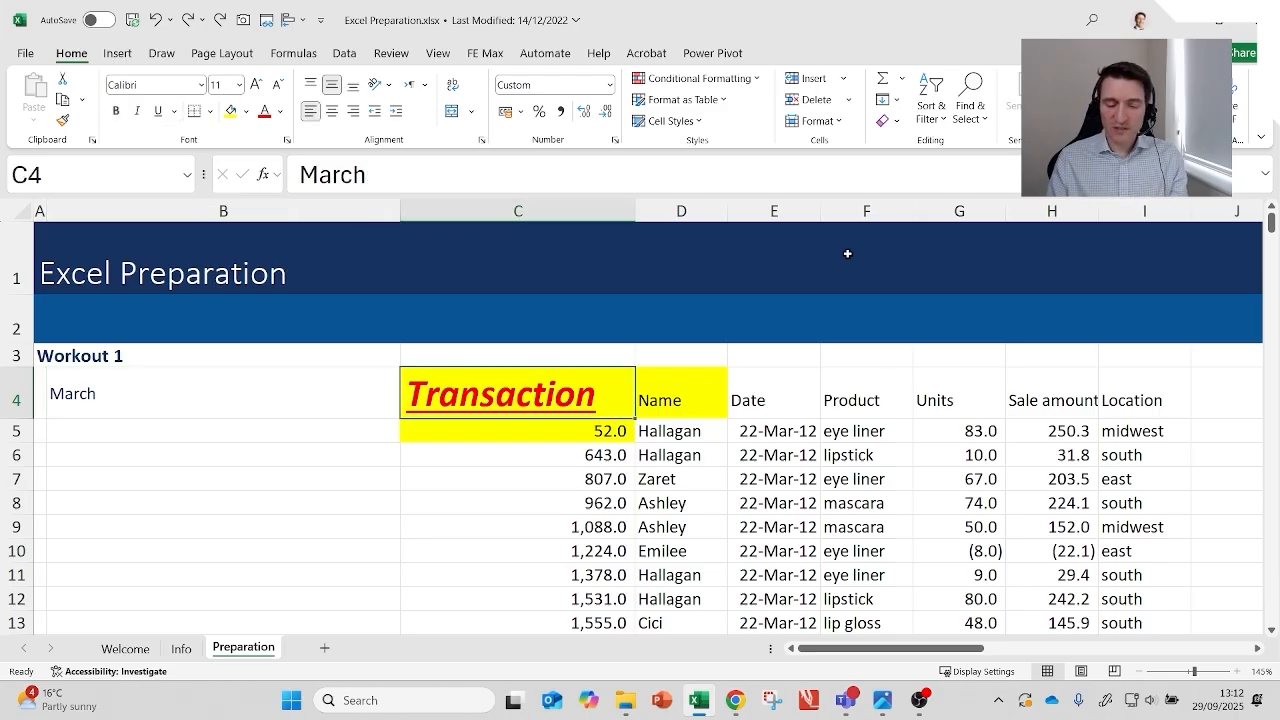
key(Right)
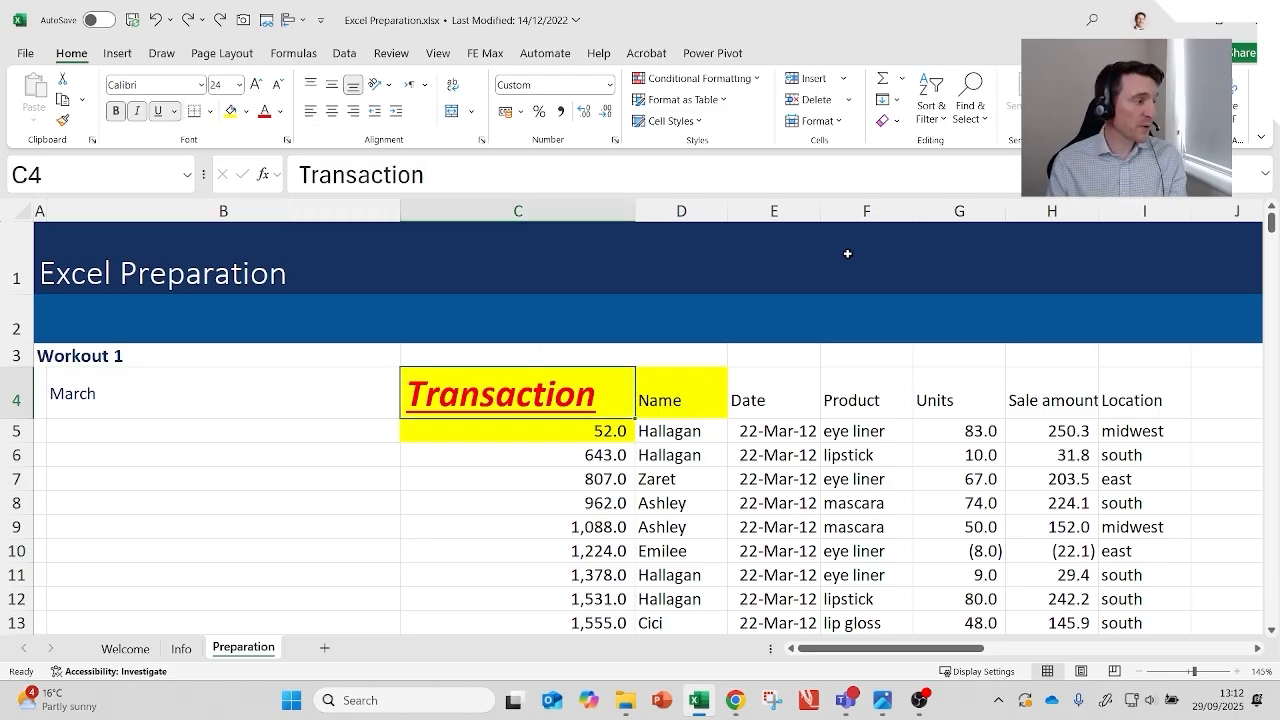
key(ctrl+c)
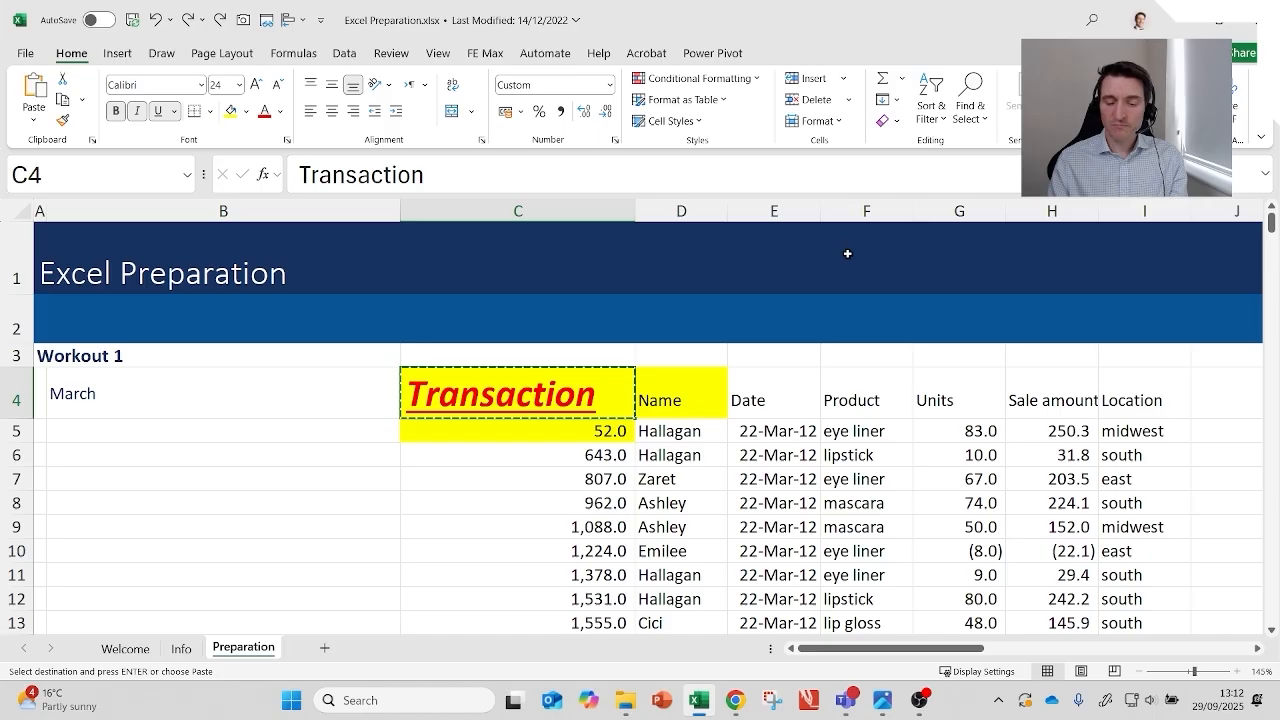
key(Up)
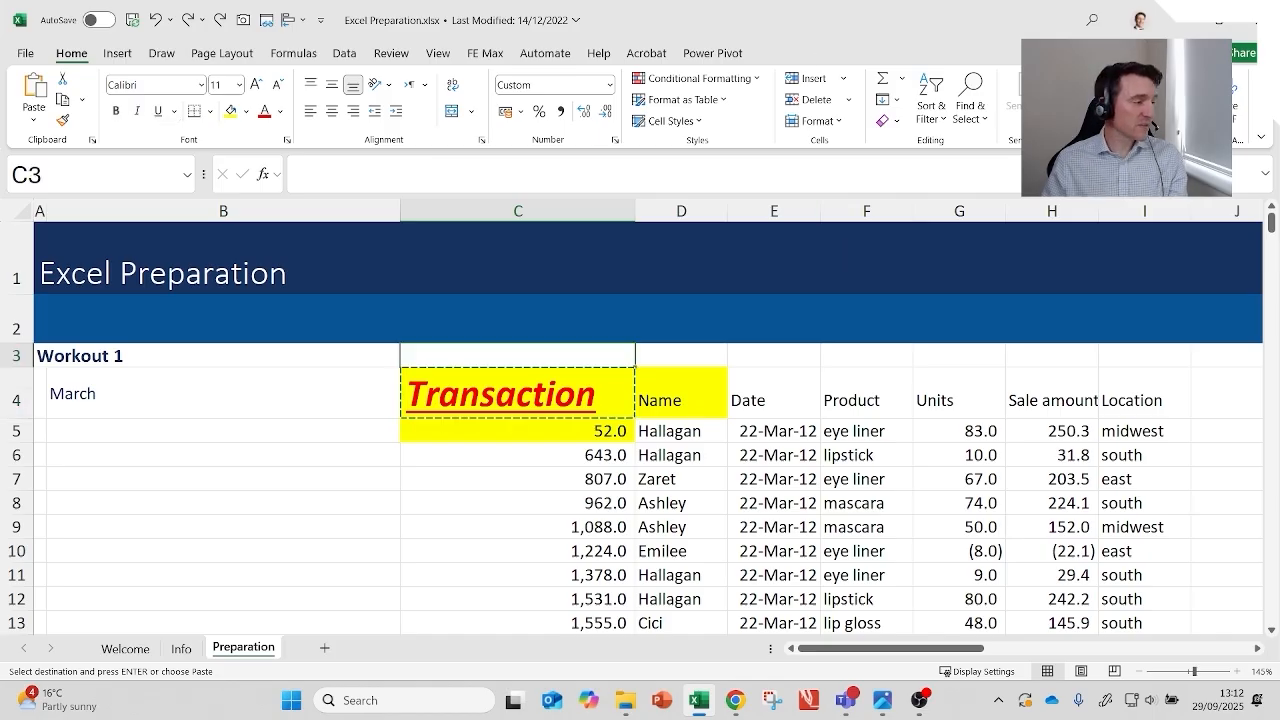
key(alt+Tab)
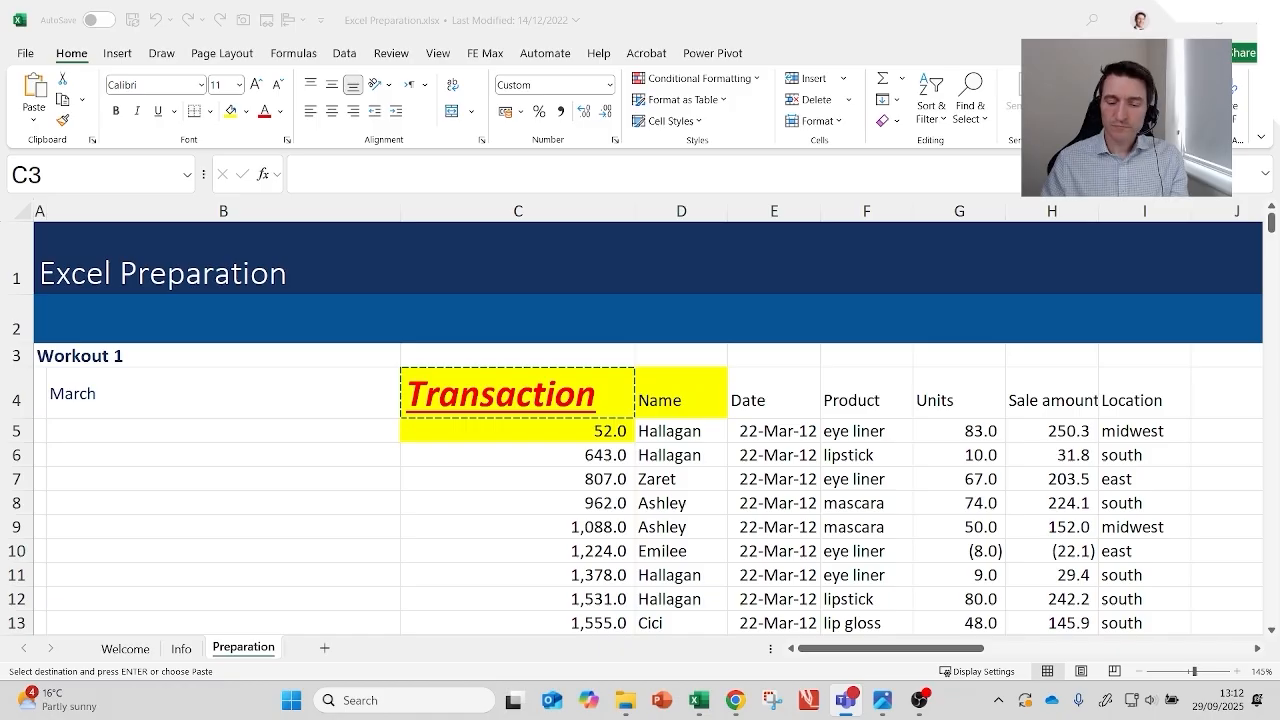
key(alt+Tab)
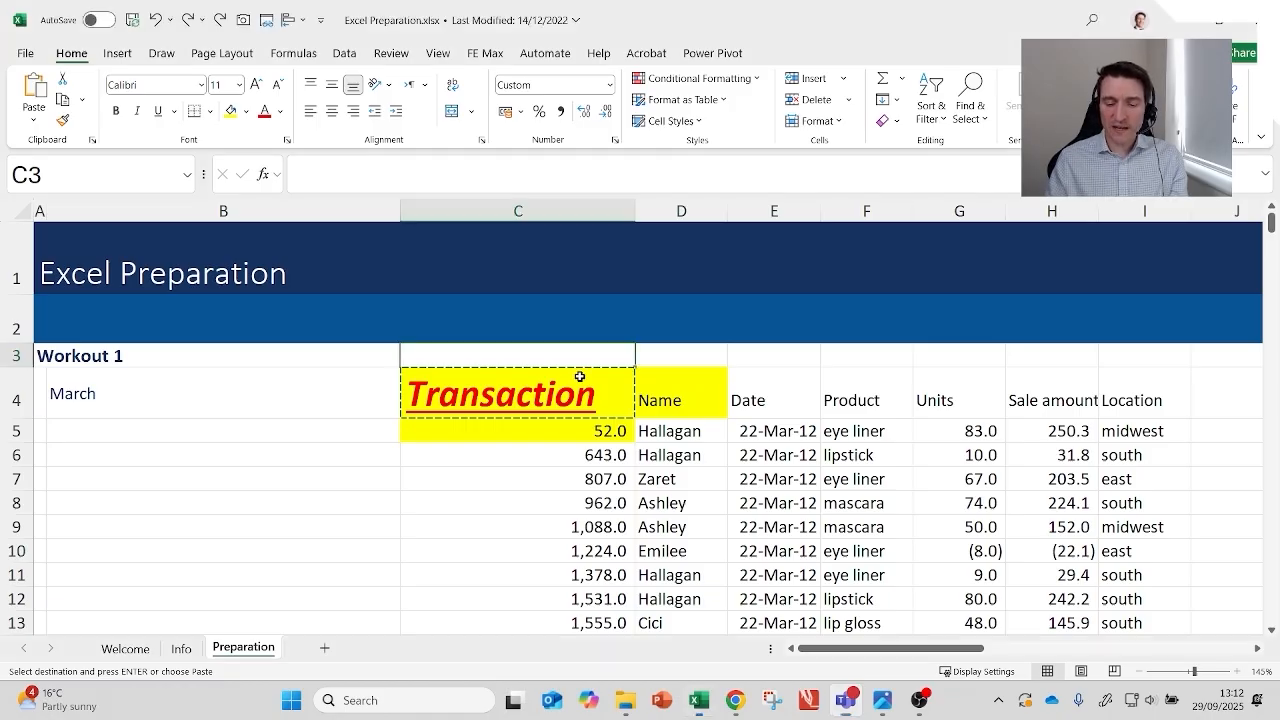
key(Right)
key(Left)
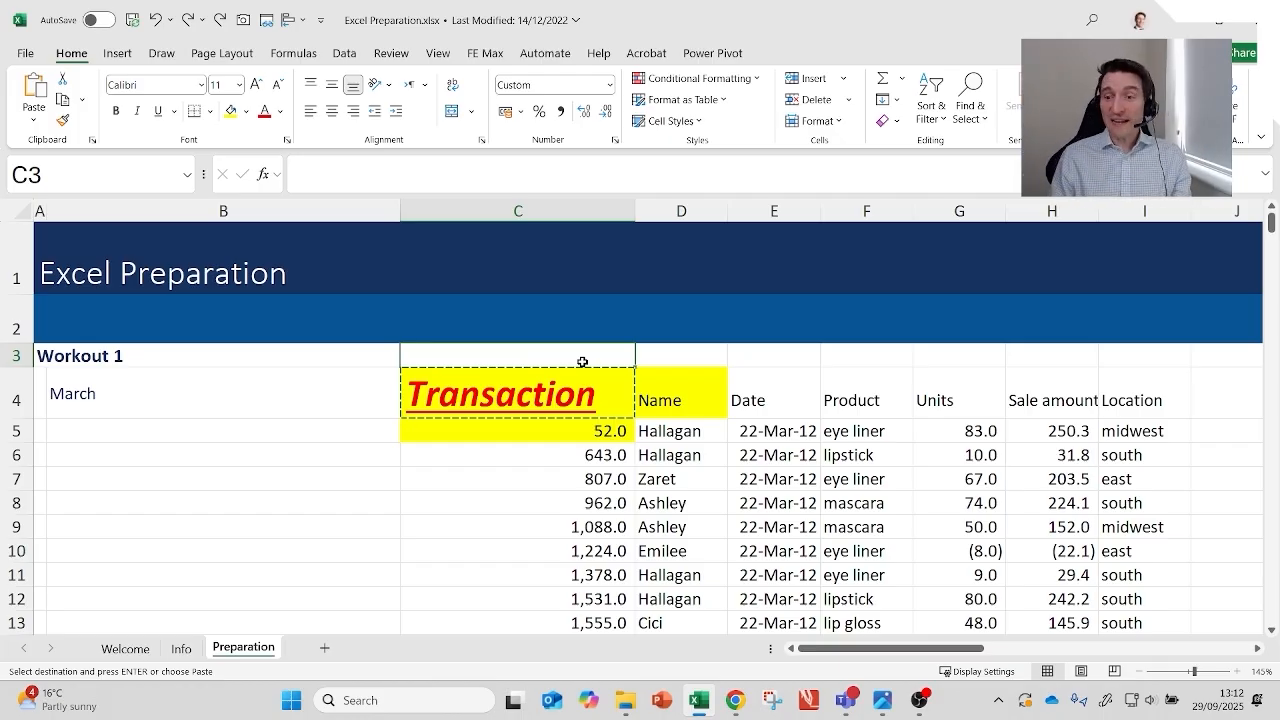
key(Return)
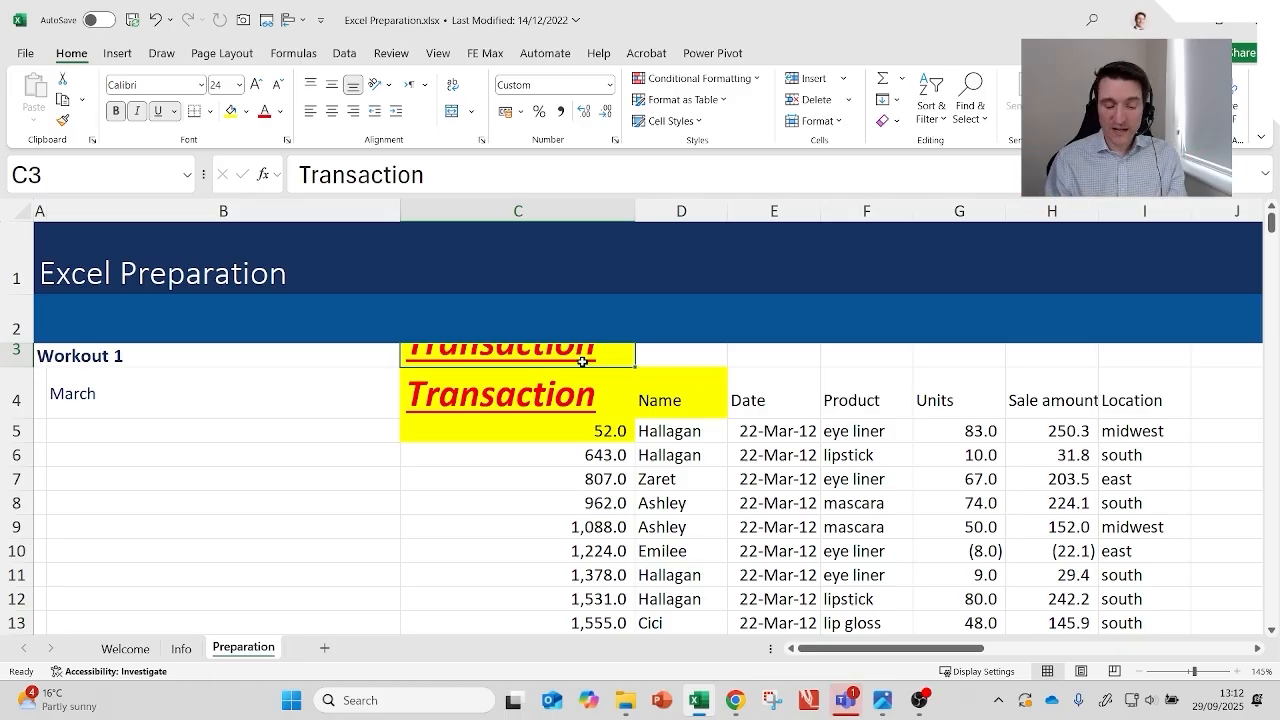
Step: Copy the header in C3 into D3, and copy D3 into E3
key(ctrl+c)
key(Right)
key(ctrl+v)
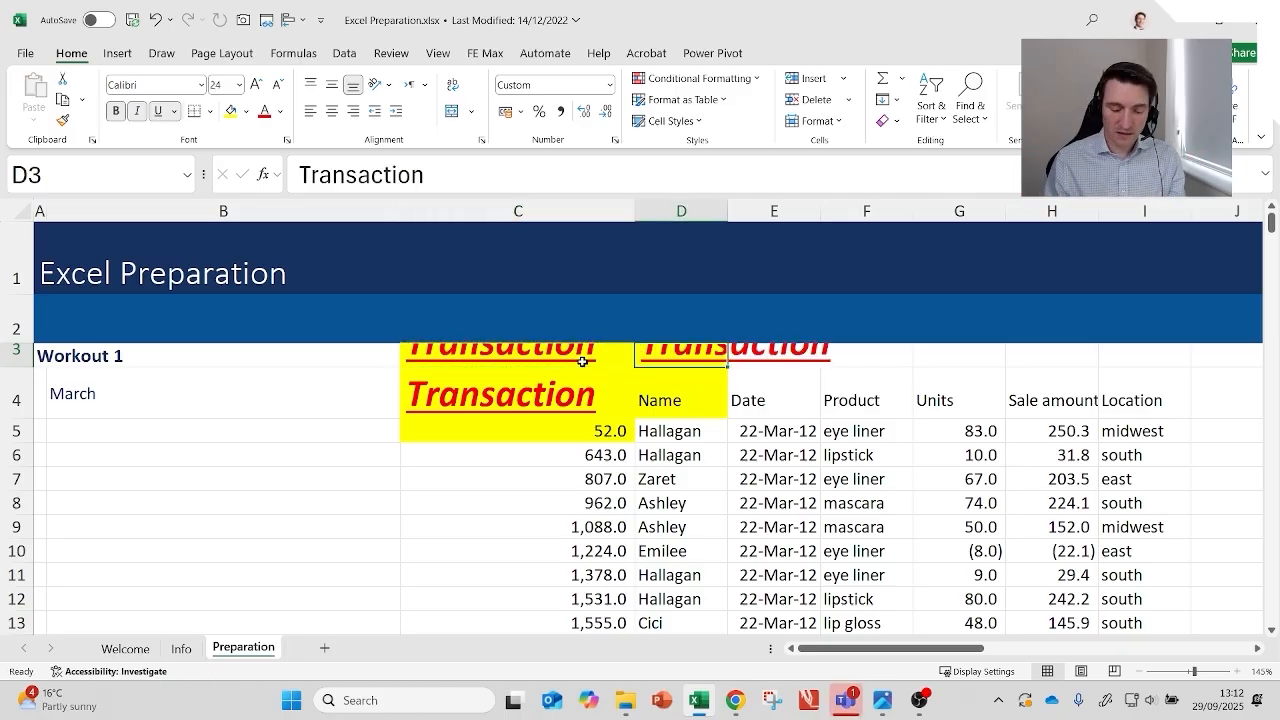
key(ctrl+c)
key(Right)
key(Return)
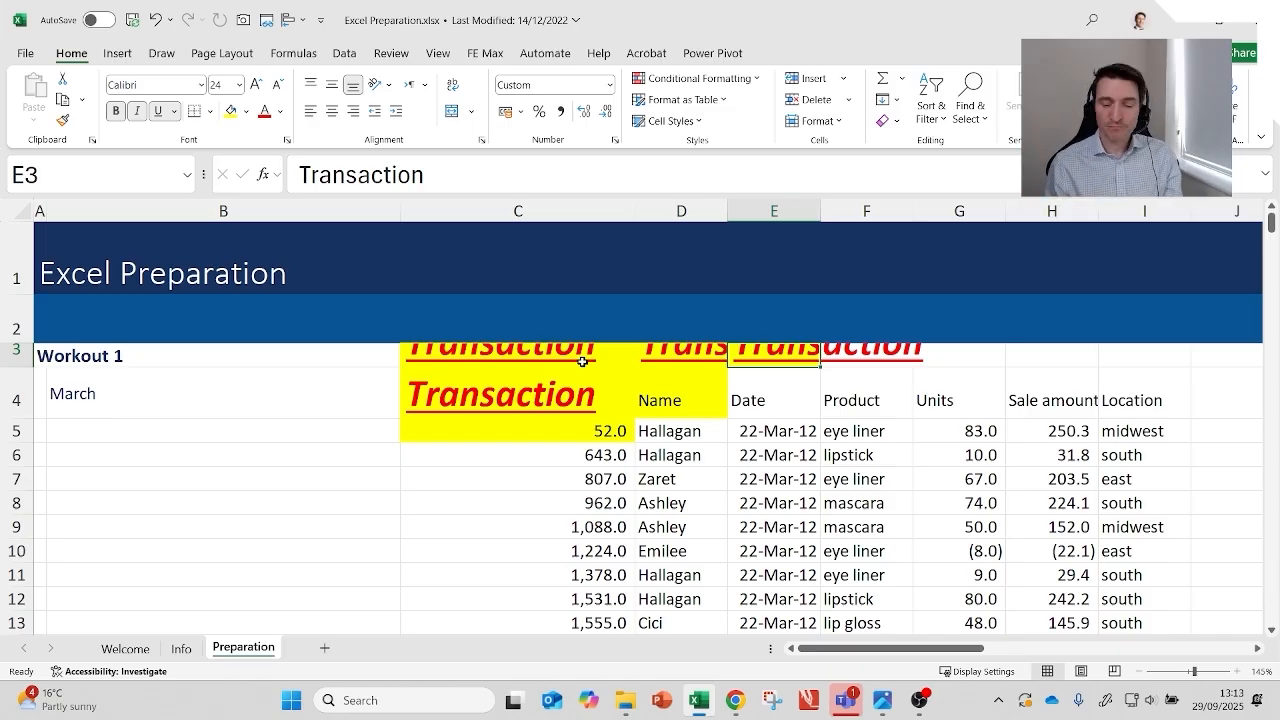
Step: Remove the pasted Transaction headers from E3, D3 and C3, and return to C4
key(Delete)
key(Left)
key(Delete)
key(Left)
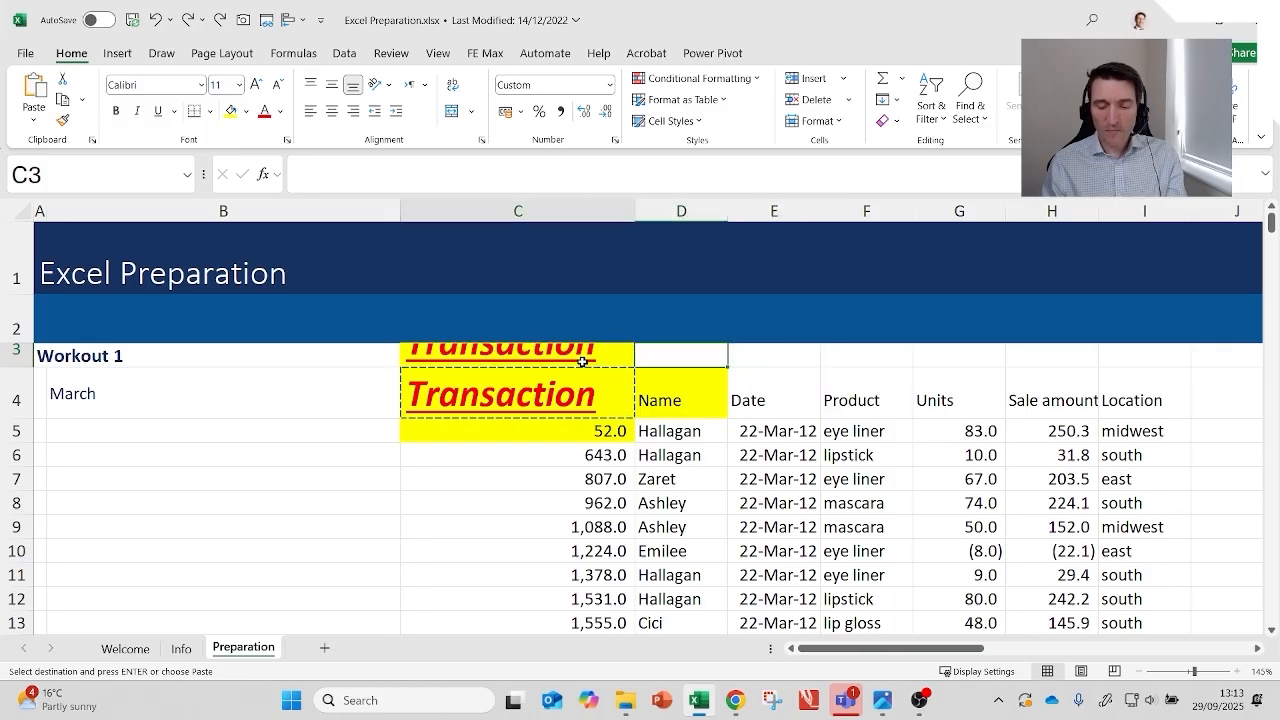
key(Delete)
key(Down)
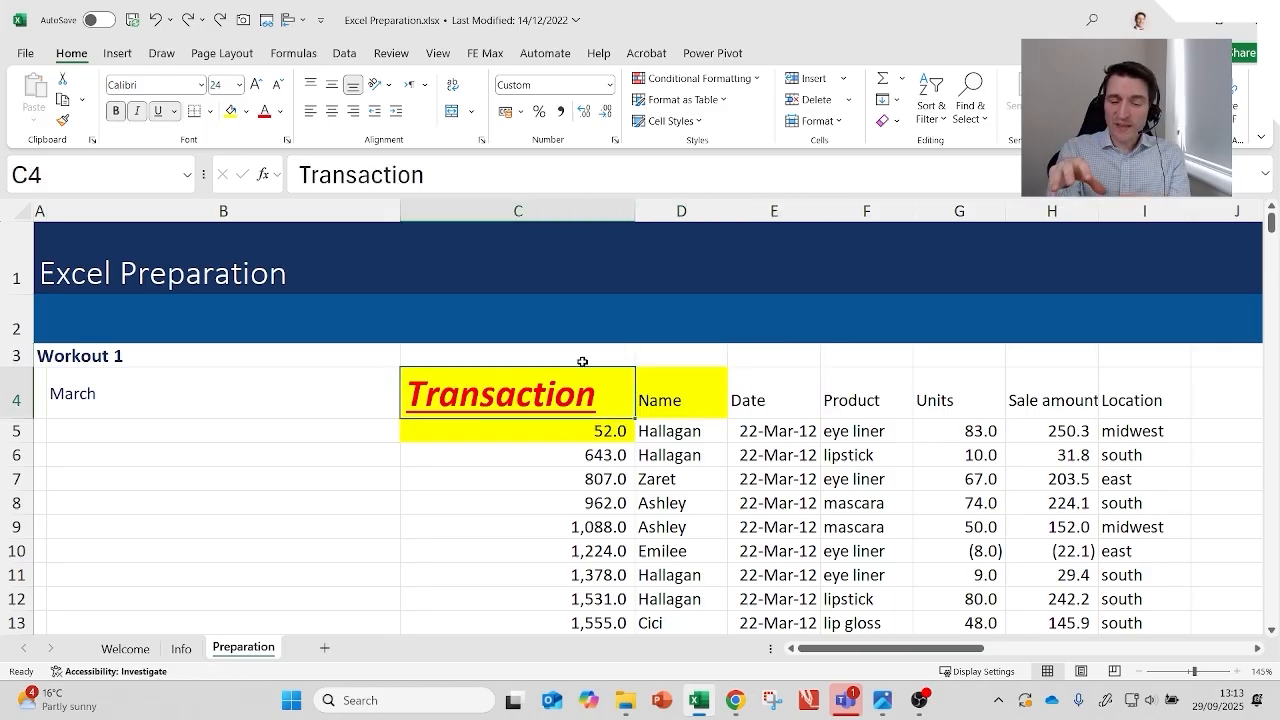
key(Left)
key(Right)
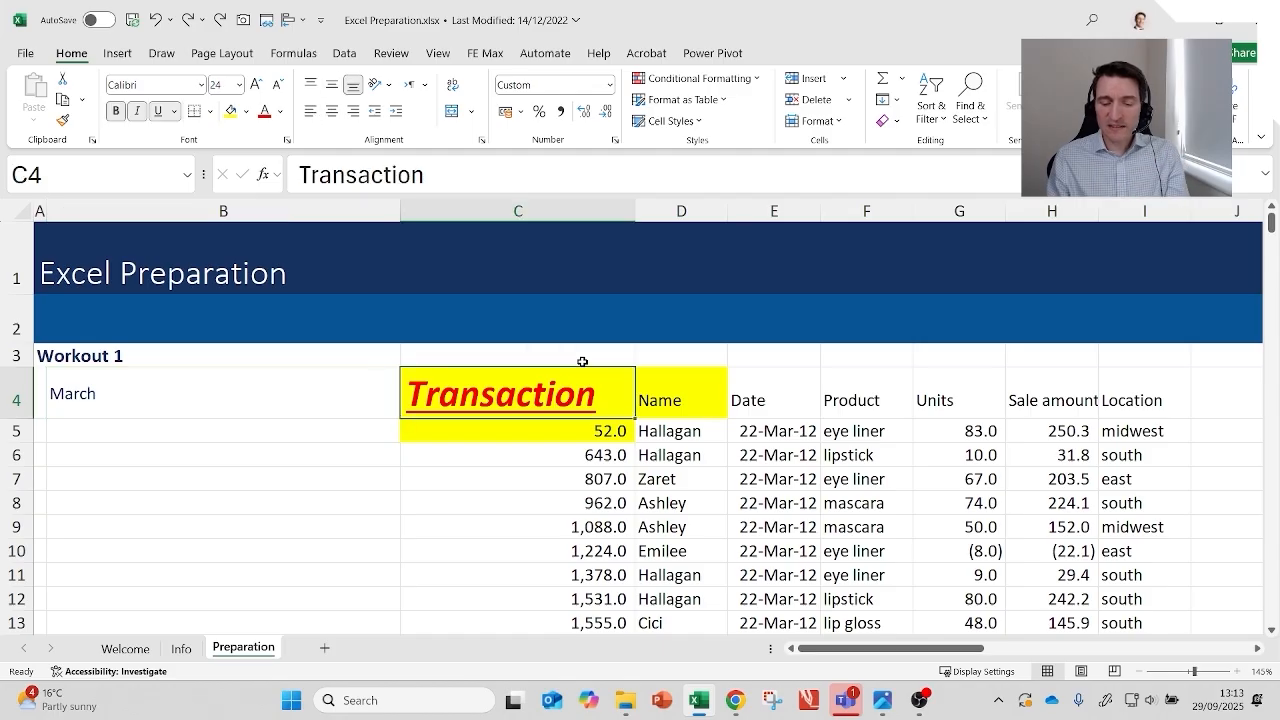
key(Left)
key(Right)
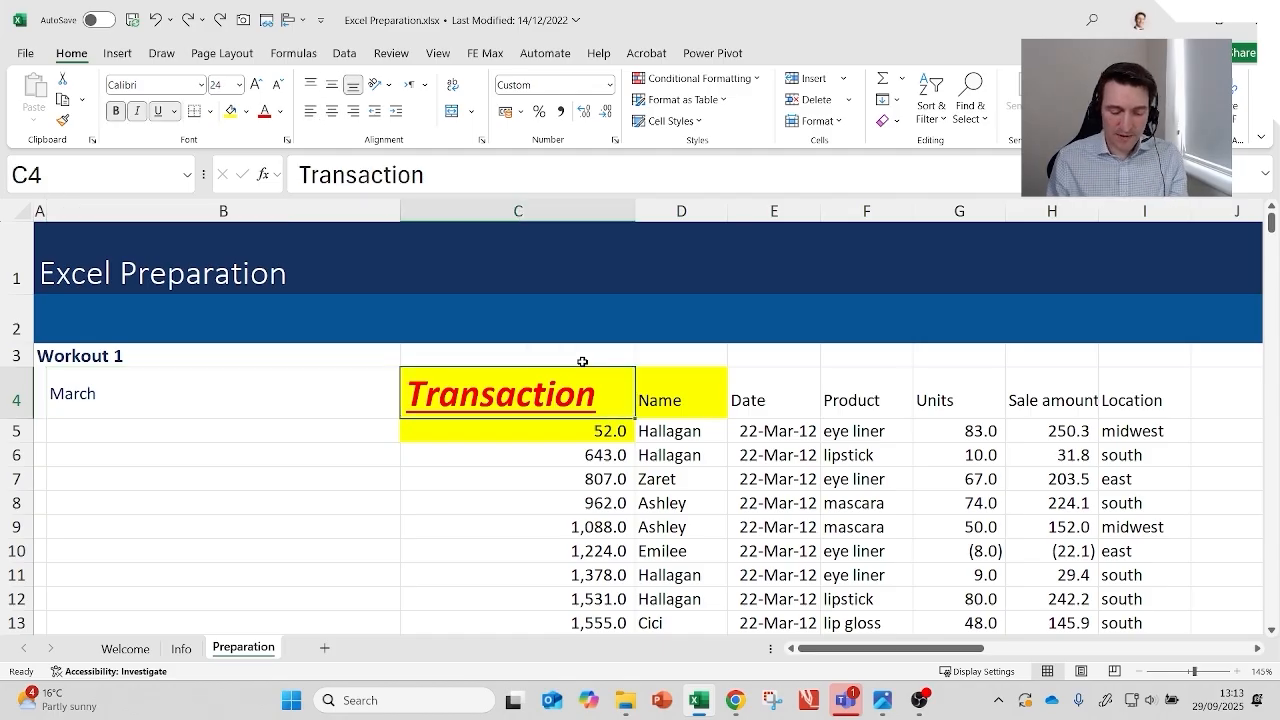
key(ctrl+c)
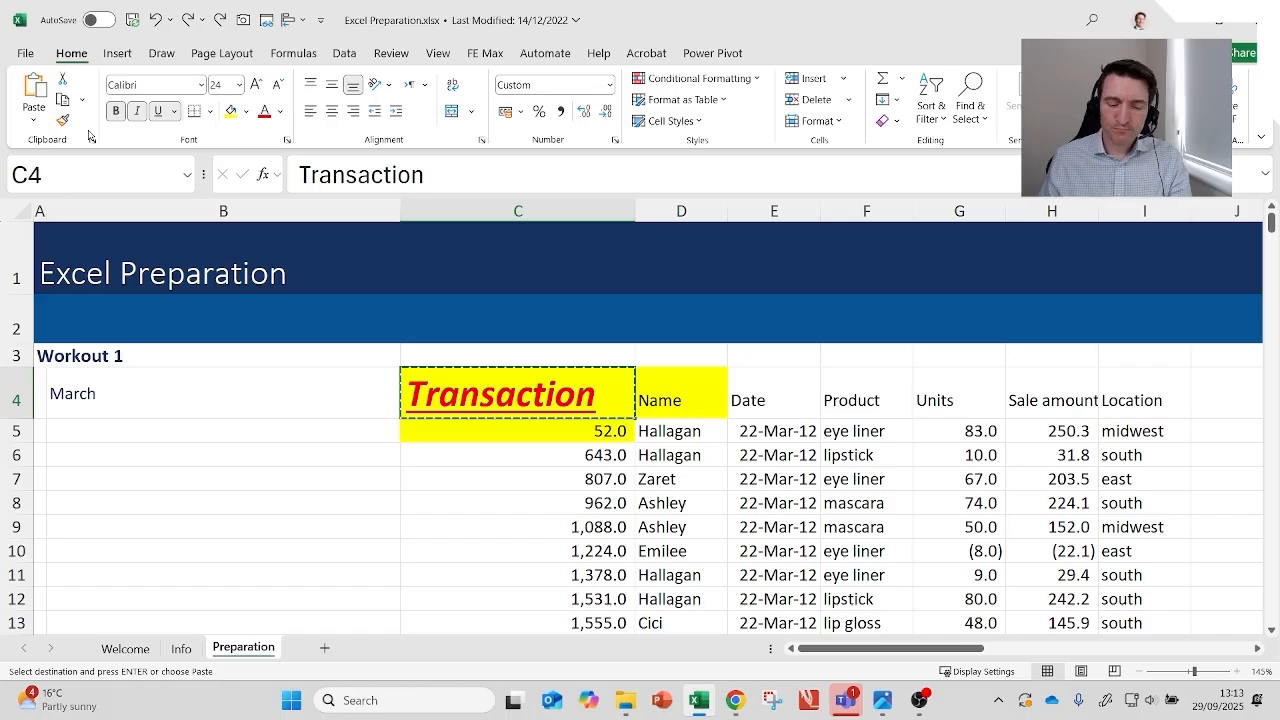
key(Escape)
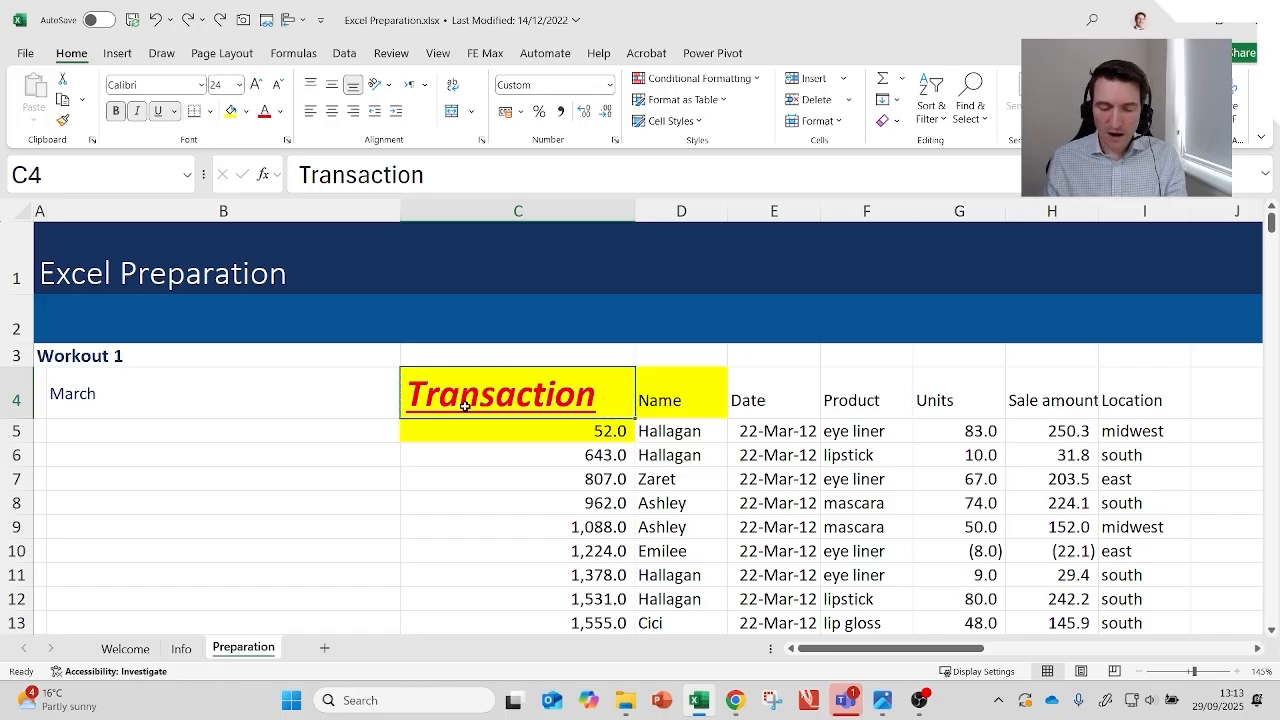
Step: Copy the Transaction header in C4 and open Paste Special for the Name header in D4, moving the dialog up
key(ctrl+c)
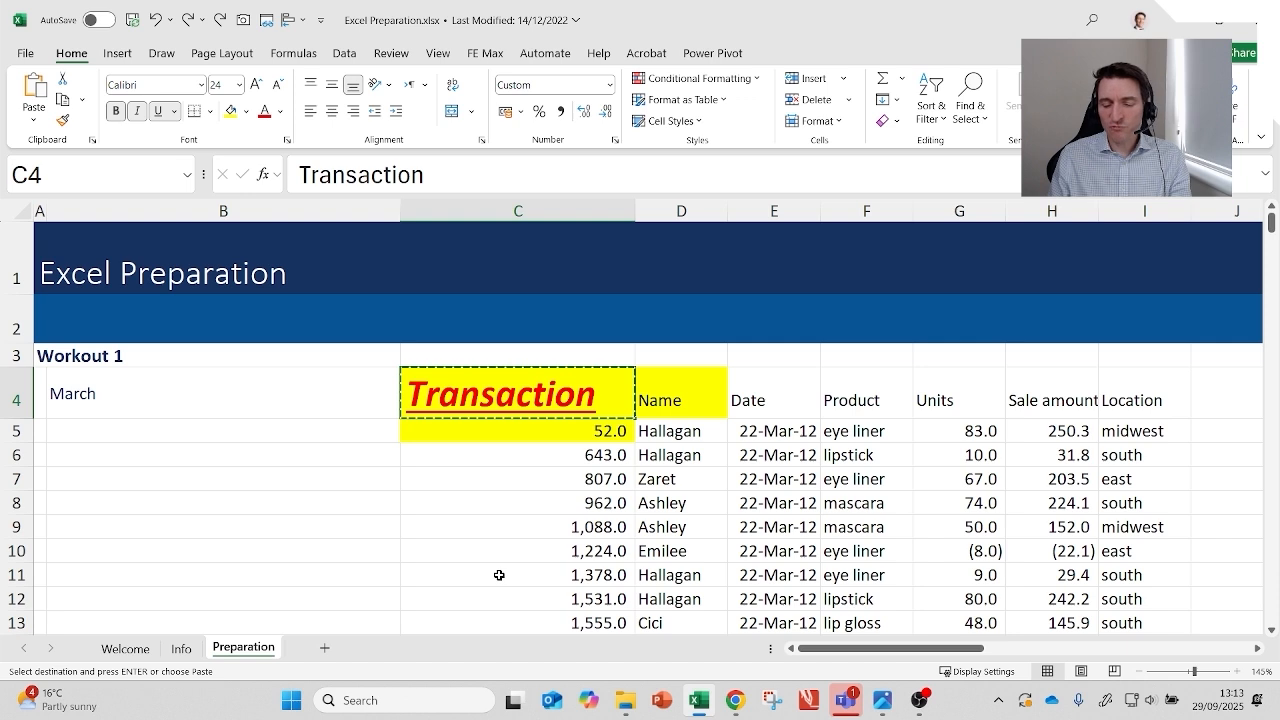
key(Right)
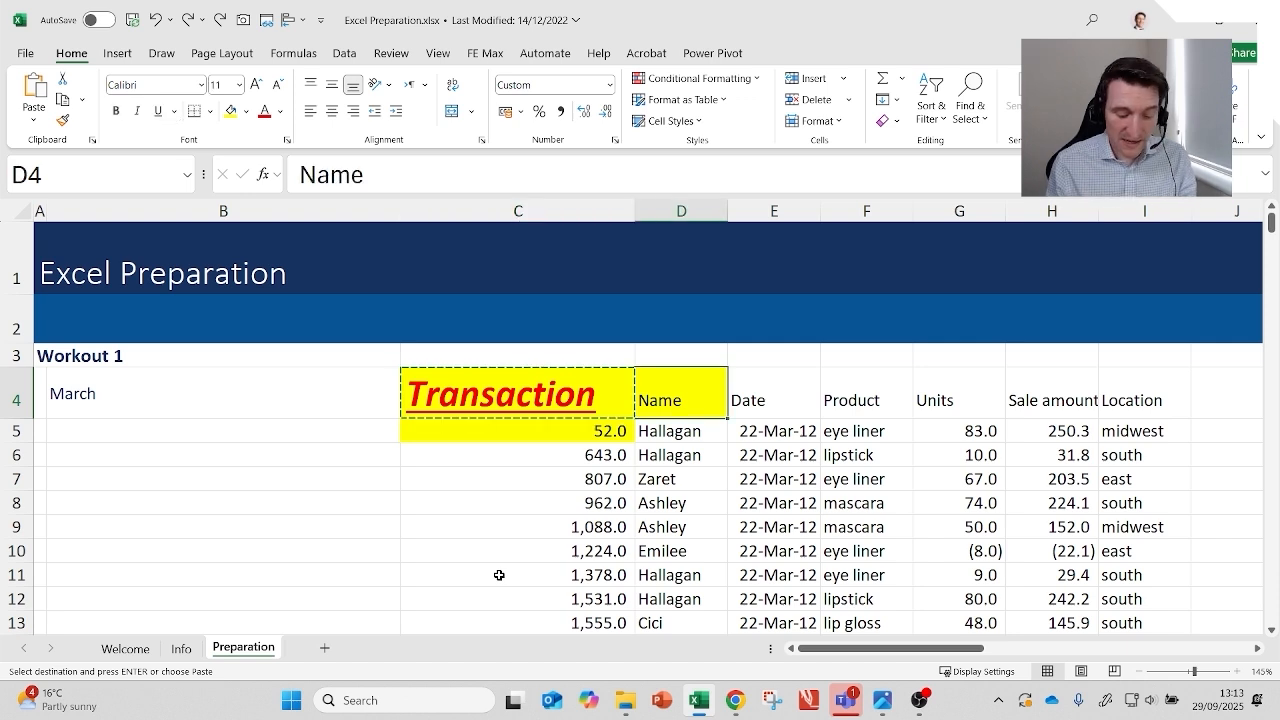
key(ctrl+alt+v)
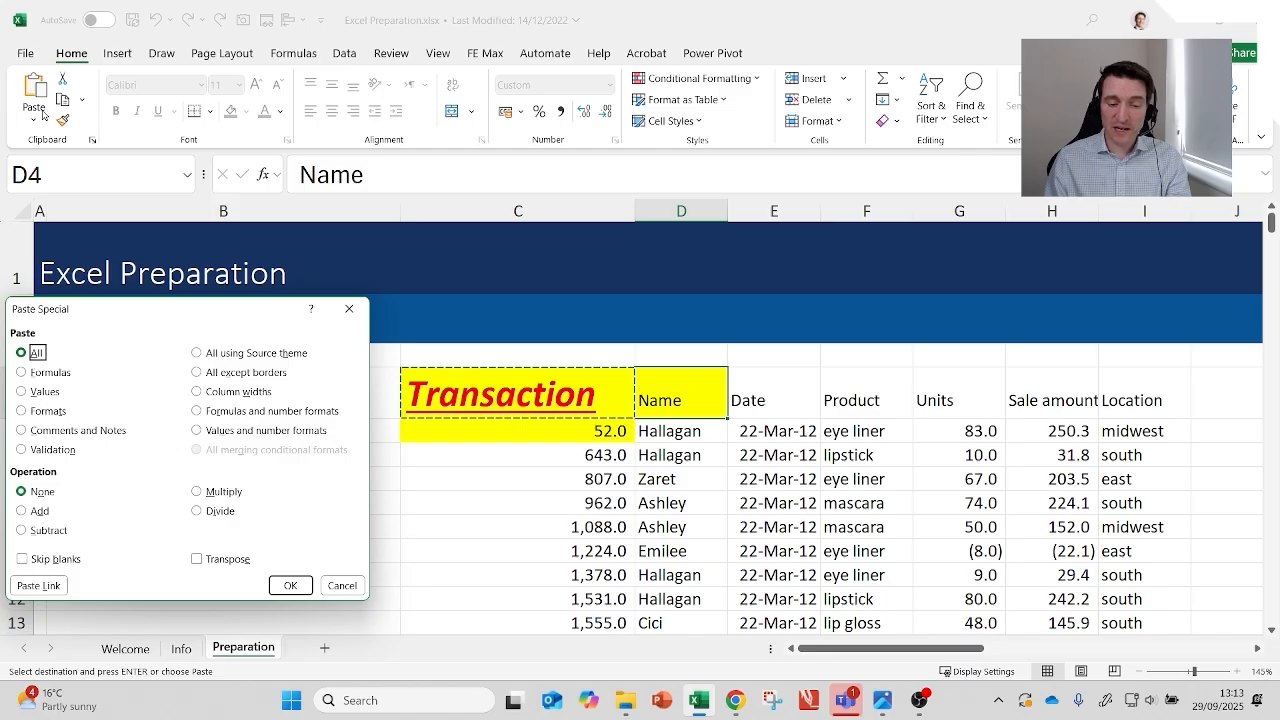
key(Escape)
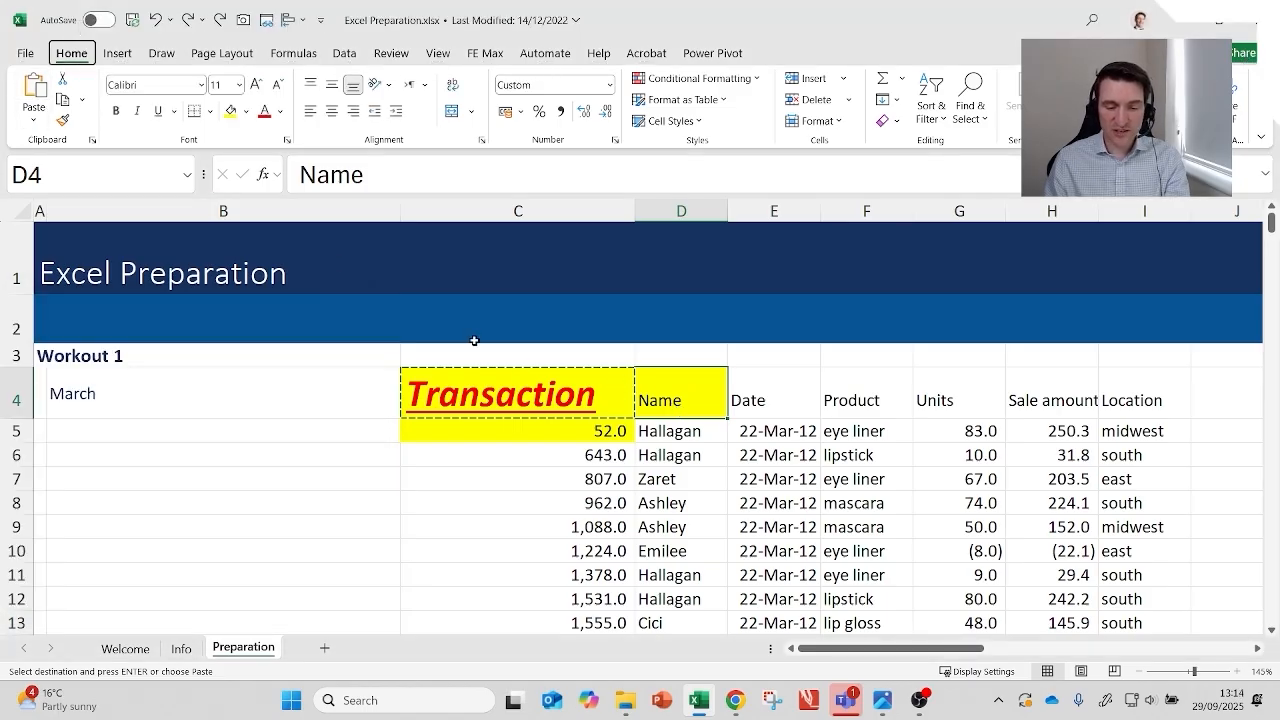
key(alt+h)
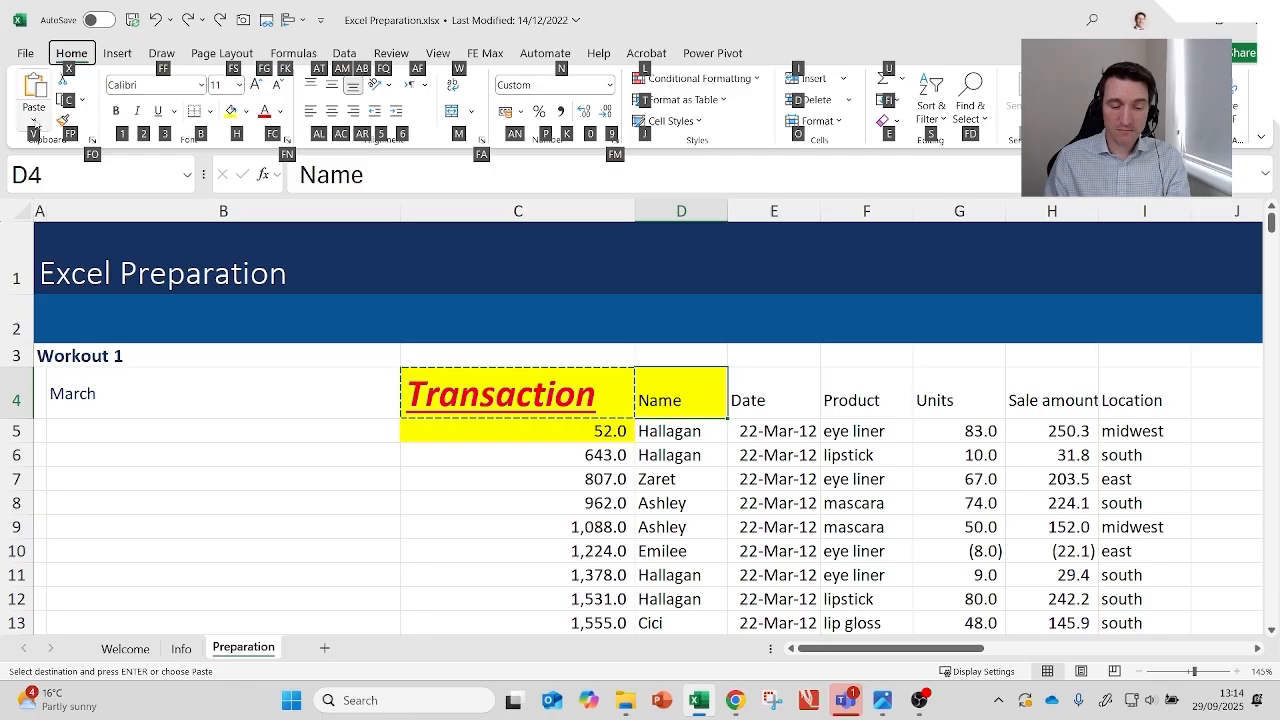
key(v)
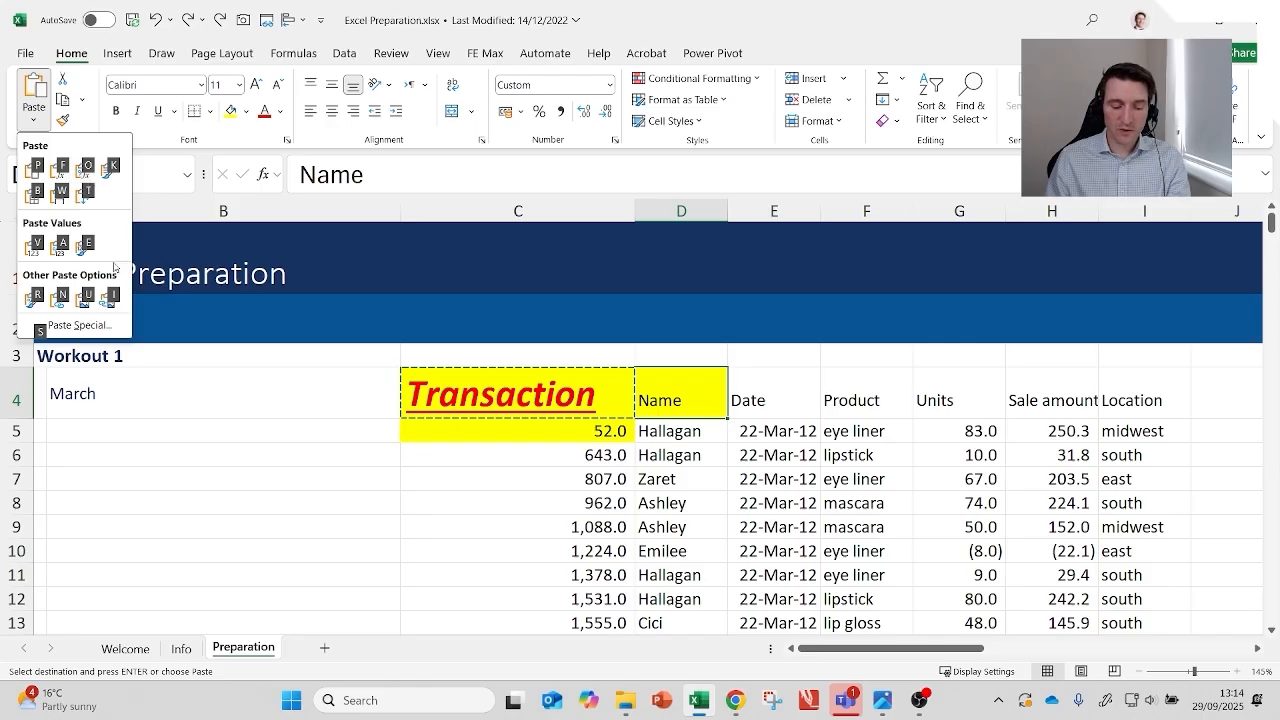
key(s)
drag(144, 313, 186, 204)
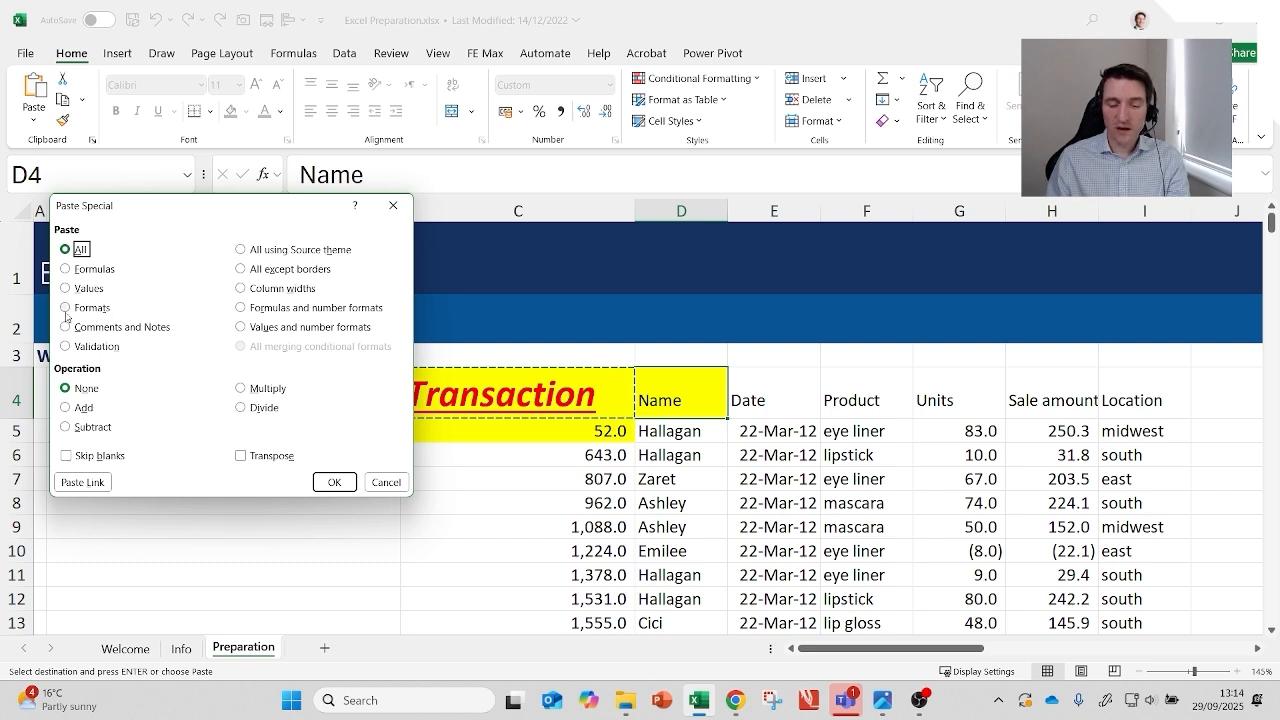
Step: Step through the paste options in the Paste Special dialog, including Values, and return to All
key(Down)
key(Down)
key(Down)
key(Down)
key(Up)
key(Up)
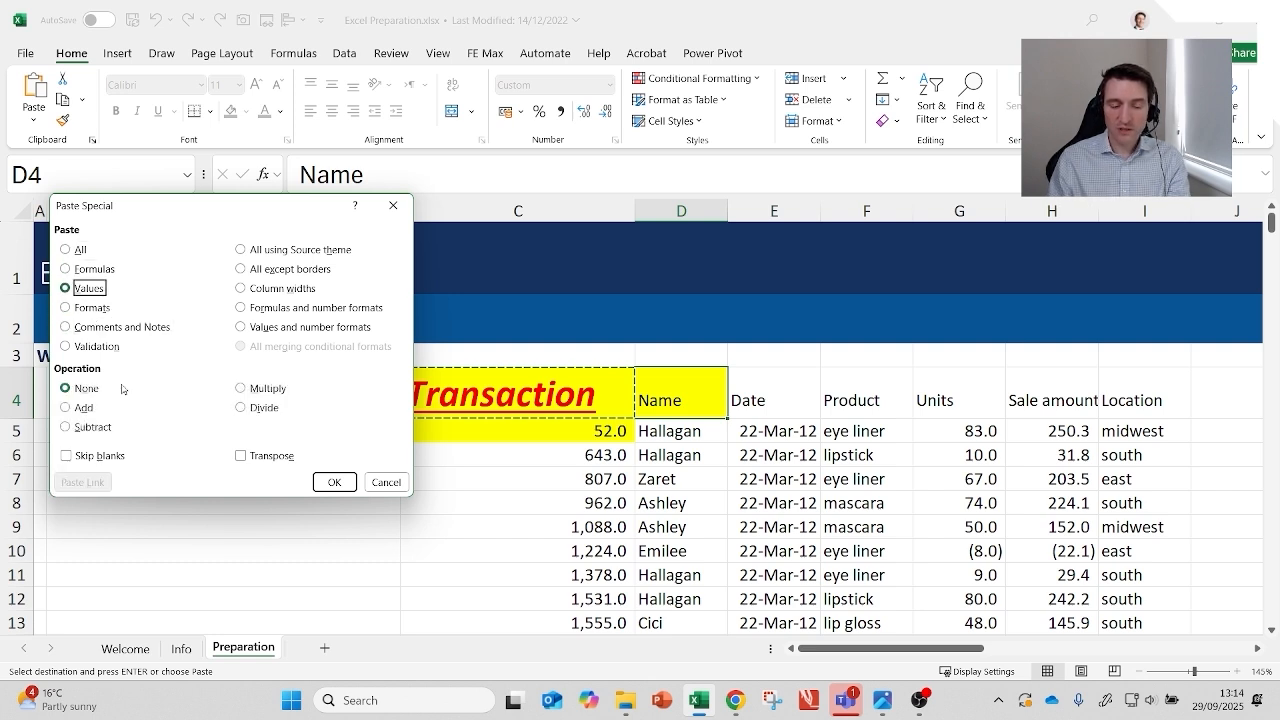
key(Up)
key(Down)
key(Down)
key(Down)
key(Down)
key(Up)
key(Up)
key(Up)
key(Up)
key(Up)
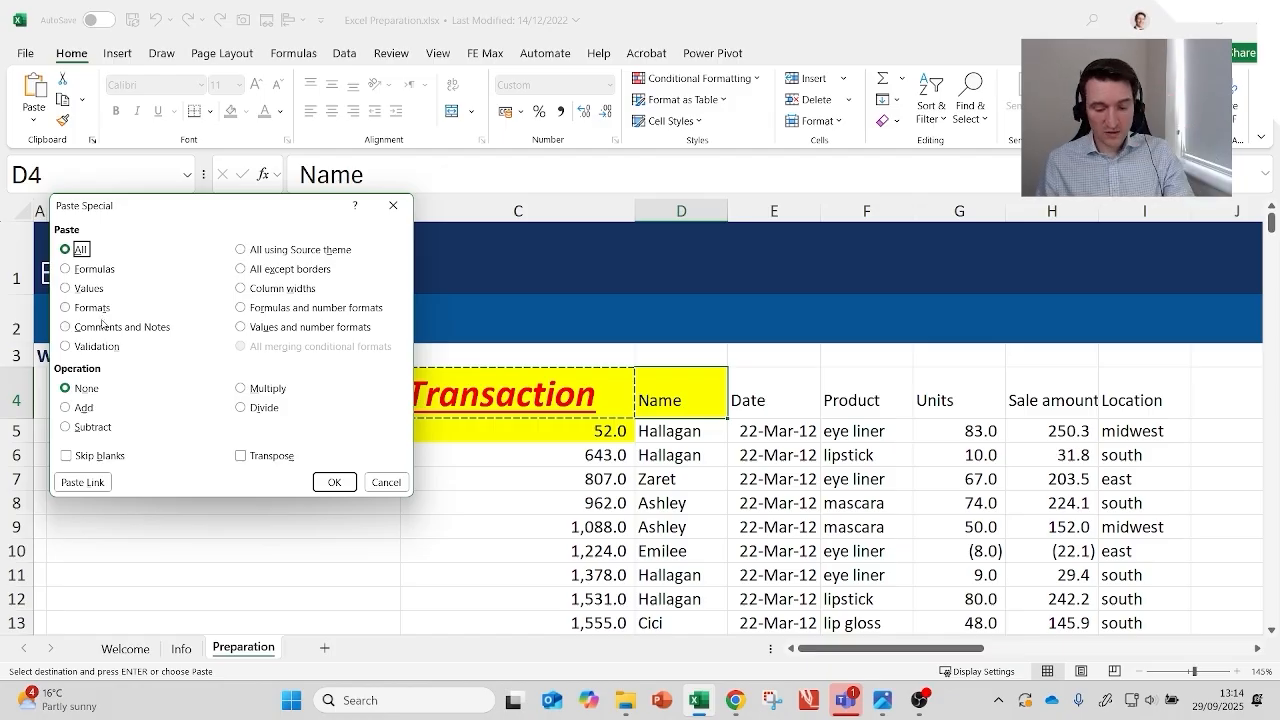
Step: Paste only the copied header's formats onto the Name header in D4, and cancel the copy selection
key(t)
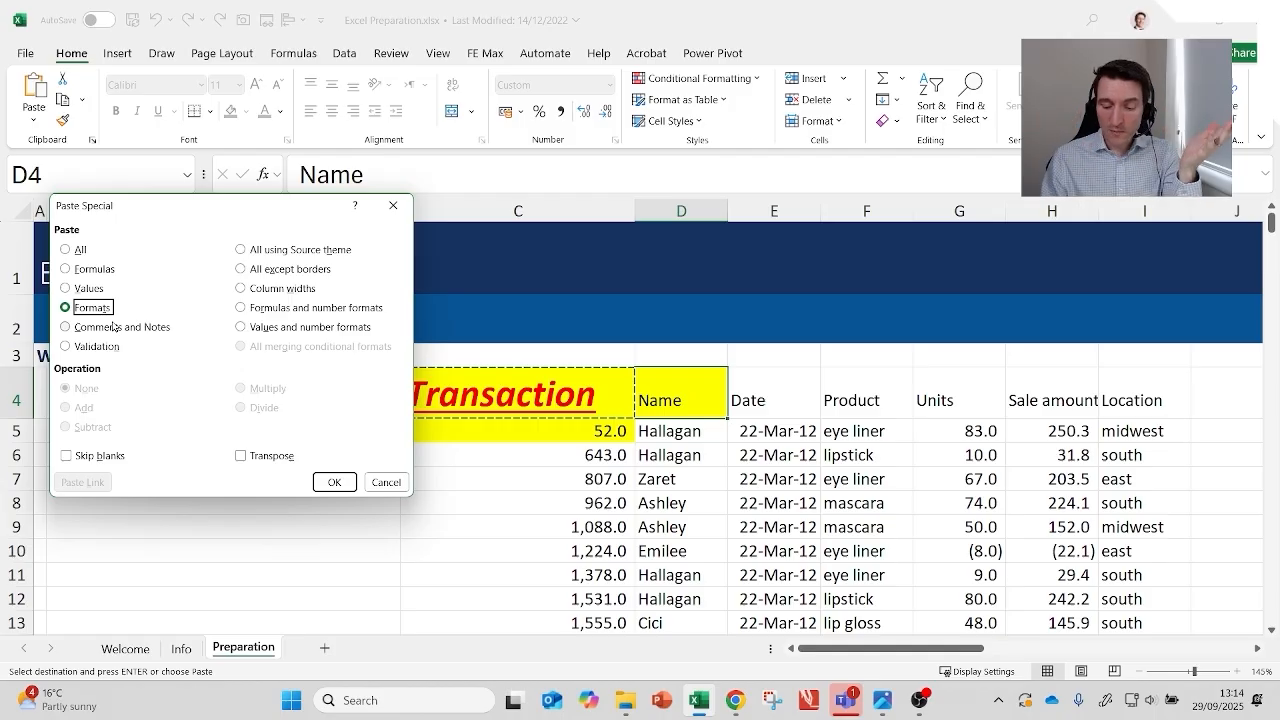
key(Return)
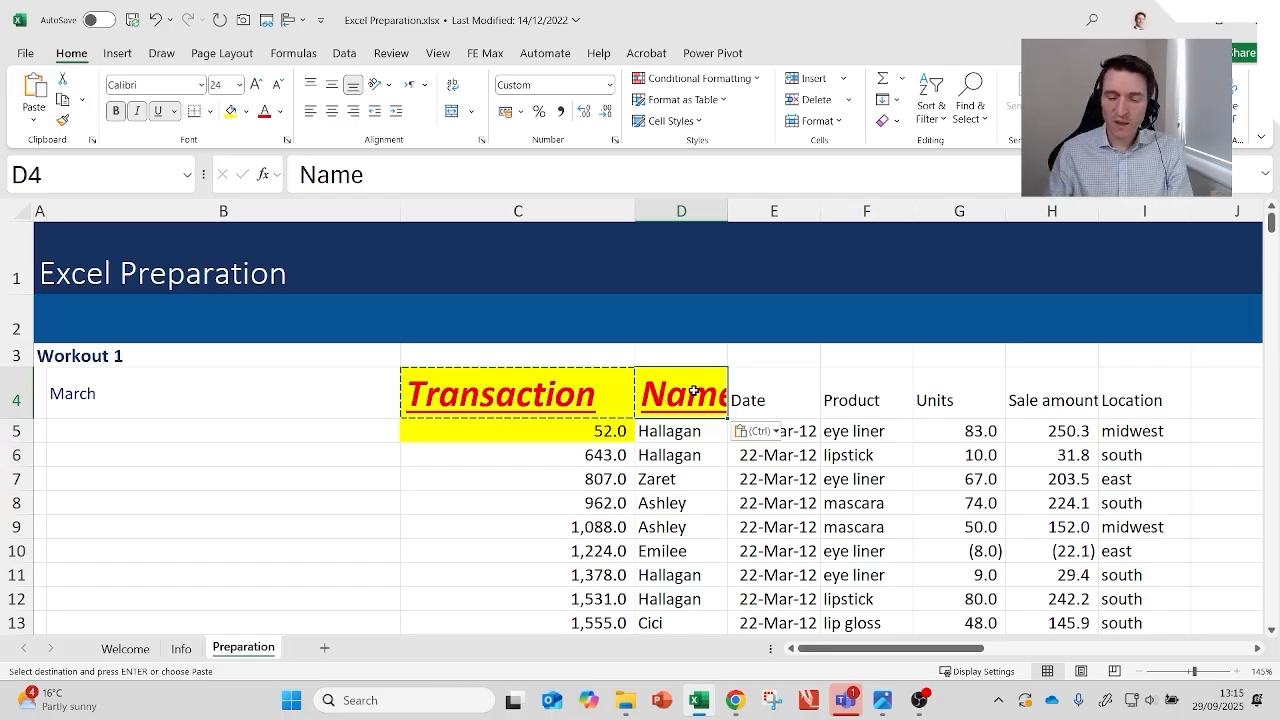
click(505, 385)
key(Escape)
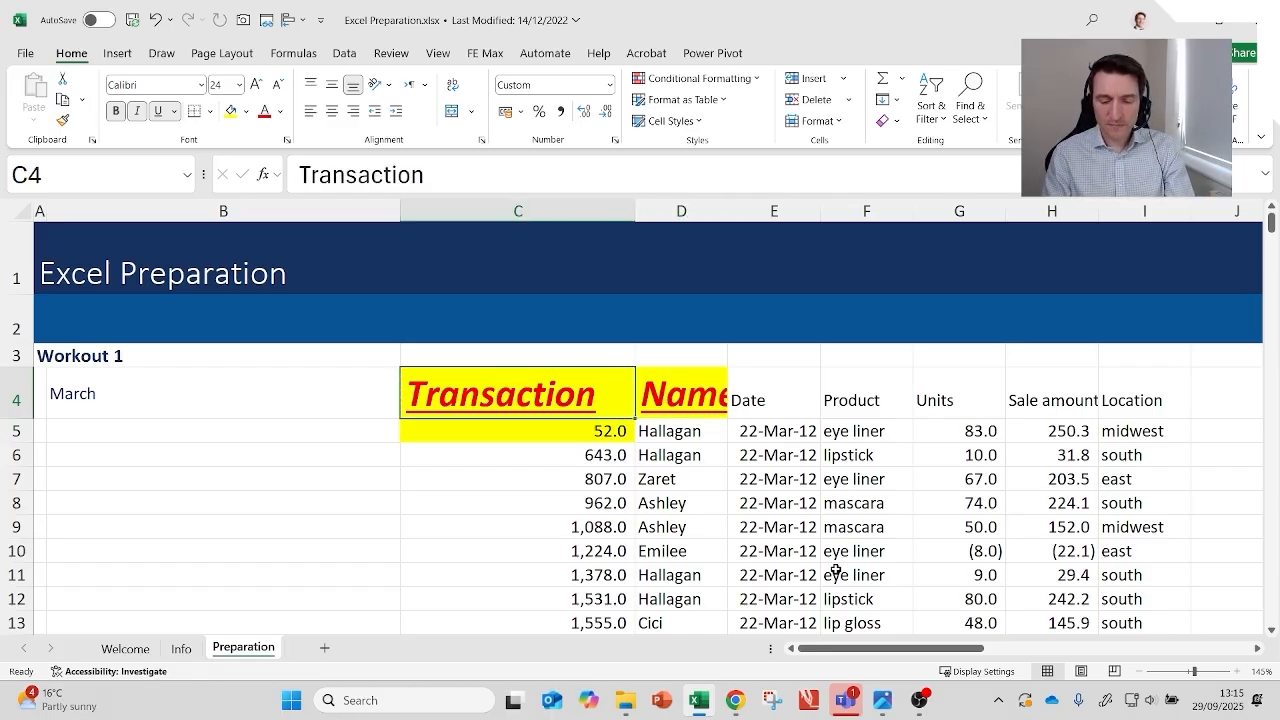
Step: Copy the Transaction header in C4 and paste only its formats onto the Date header in E4
key(ctrl+c)
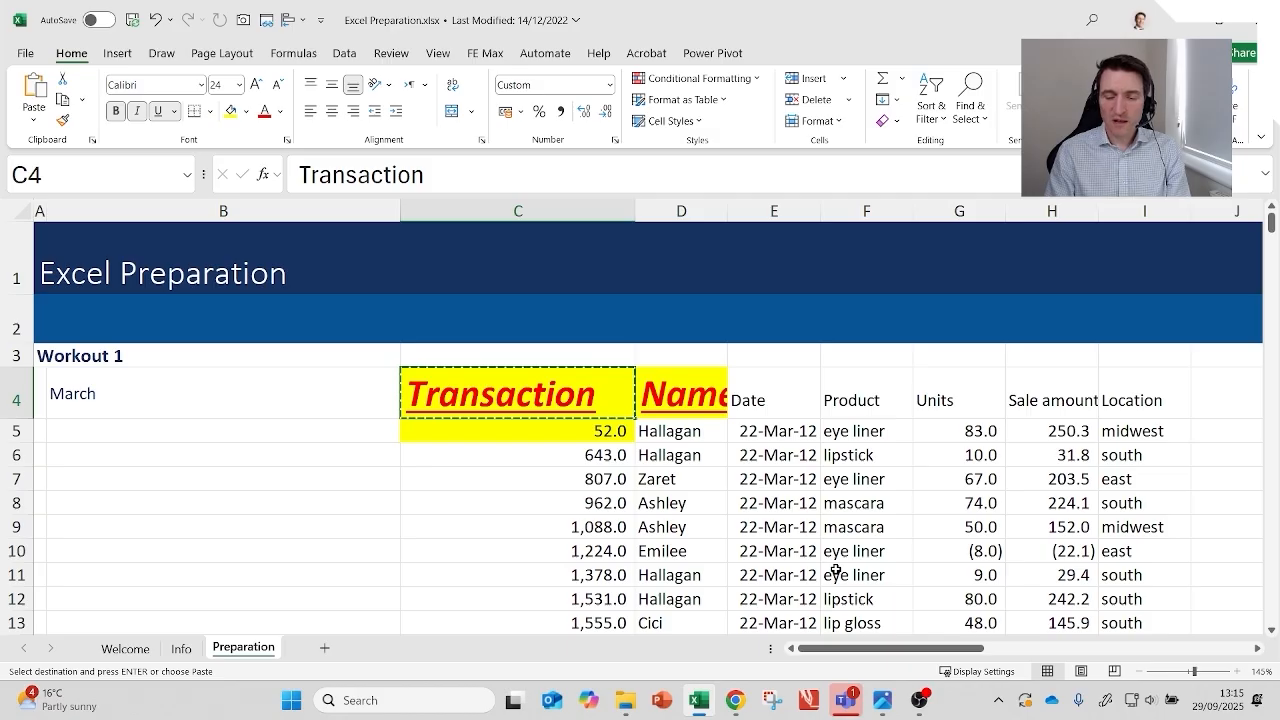
key(Right)
key(Right)
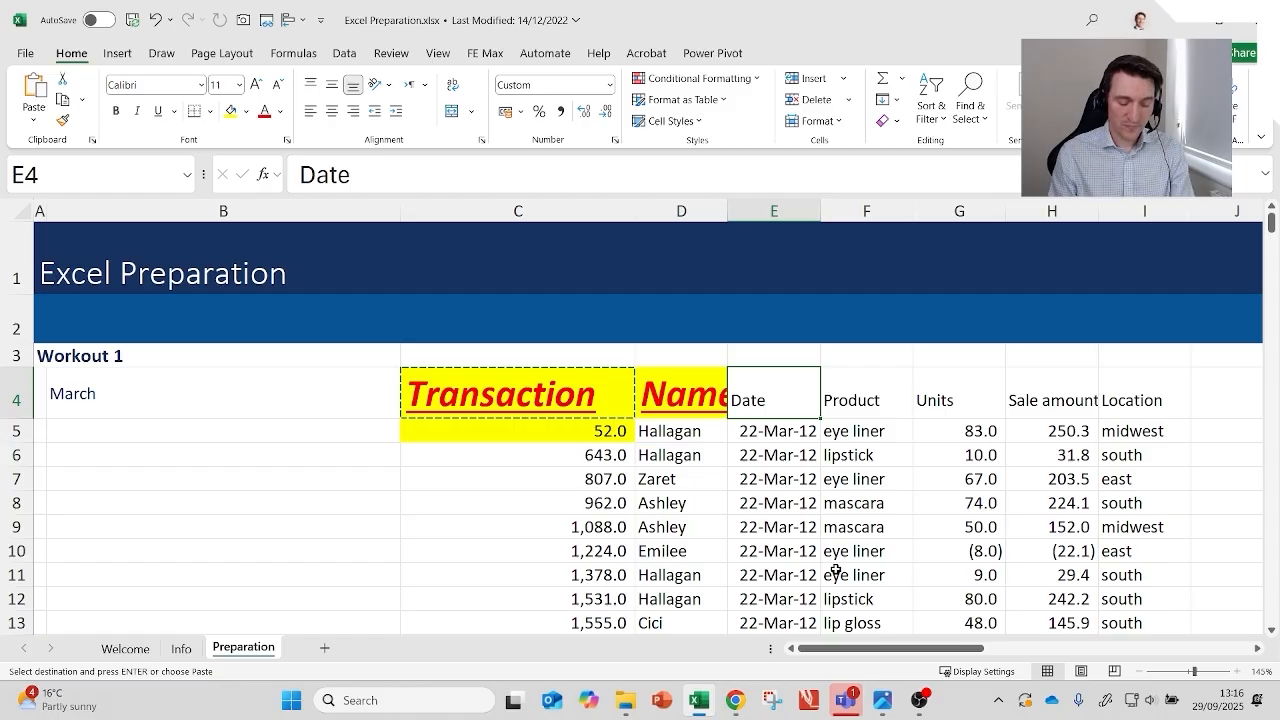
key(ctrl+alt+v)
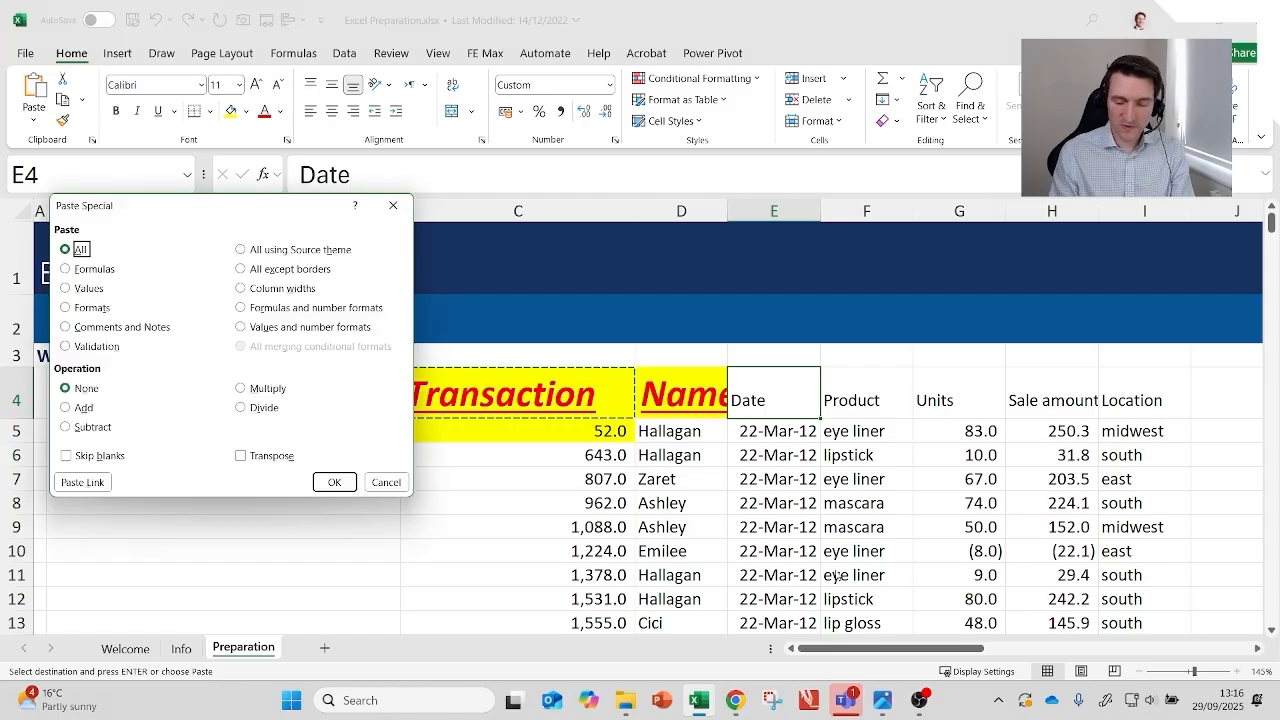
key(t)
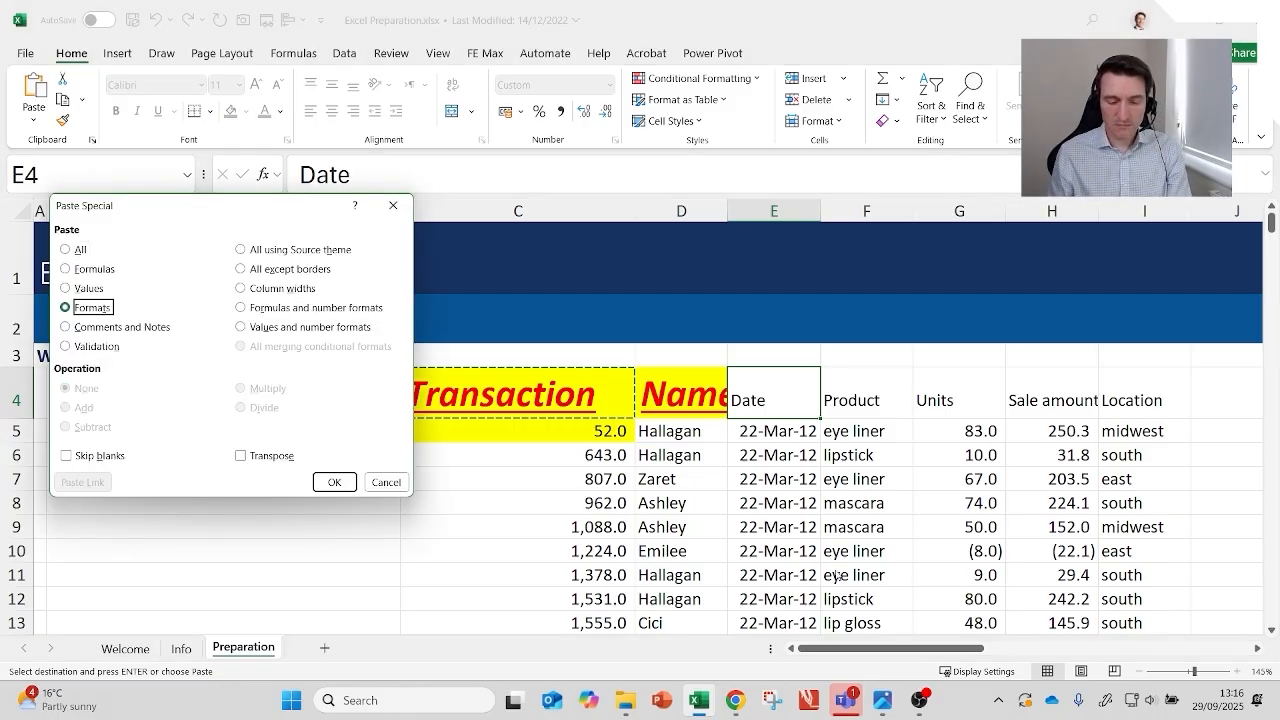
key(Return)
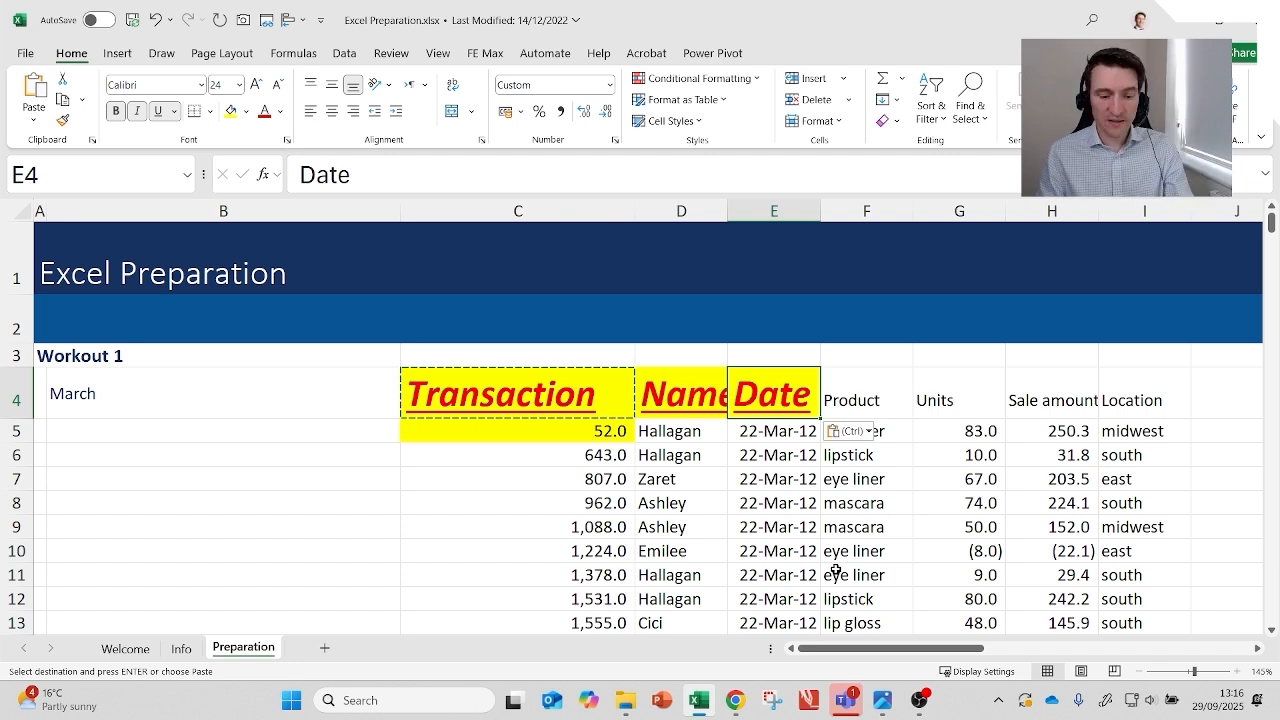
Step: Repeat the formats-only paste on the Product header in F4 and the lipstick entry in F6
key(Right)
key(F4)
key(Down)
key(Down)
key(F4)
Step: Repeat the formats-only paste on the Sale amount header in H4, the value in H6, and the Location header in I4
key(Right)
key(Right)
key(Up)
key(Up)
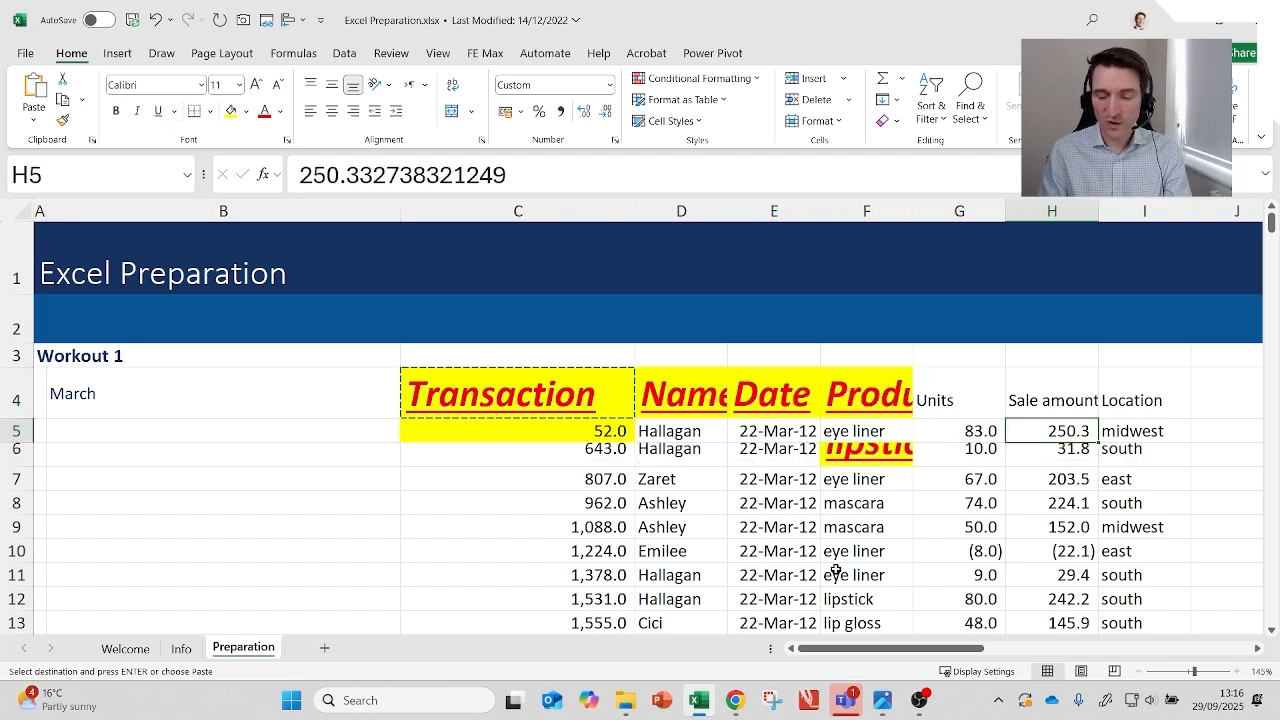
key(F4)
key(Down)
key(Down)
key(F4)
key(Right)
key(Up)
key(Up)
key(F4)
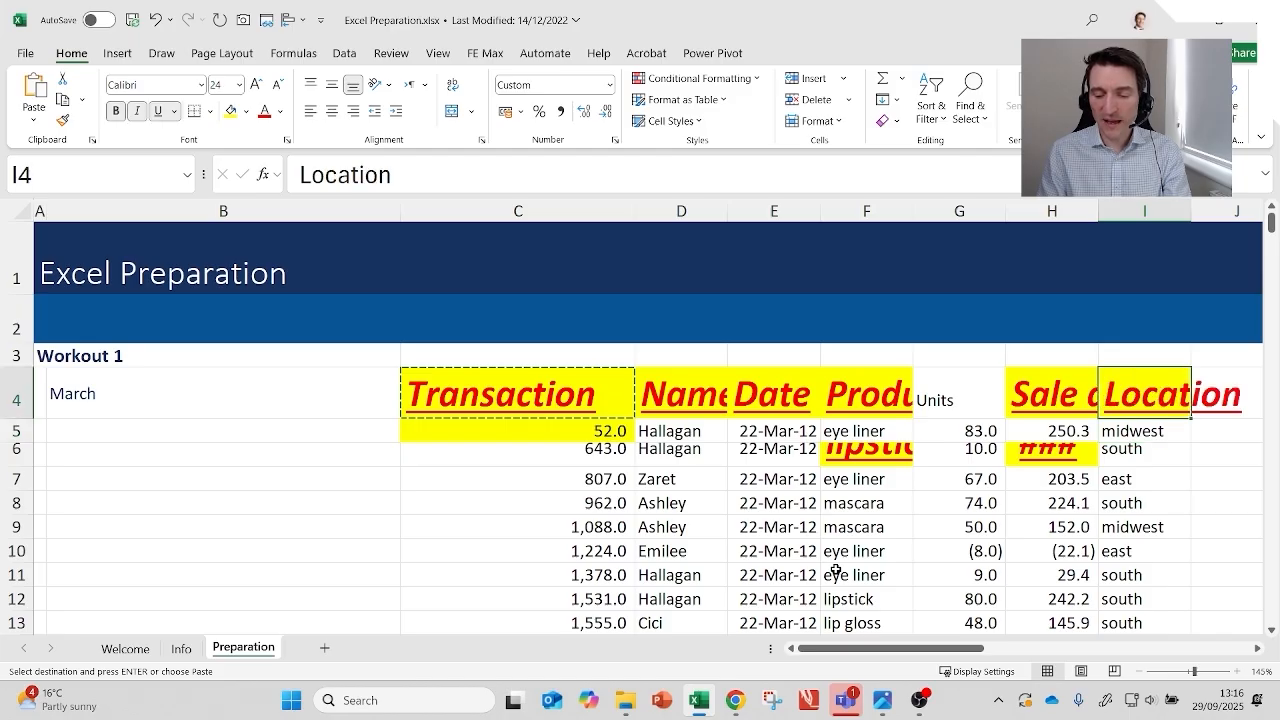
Step: Repeat the formats-only paste on the Units values in G7 and G9
key(Down)
key(Down)
key(Down)
key(Left)
key(Left)
key(F4)
key(Down)
key(Down)
key(F4)
Step: Repeat the formats-only paste on the row 9 name in D9 and the Transaction values in C9 and C7
key(Left)
key(Left)
key(Left)
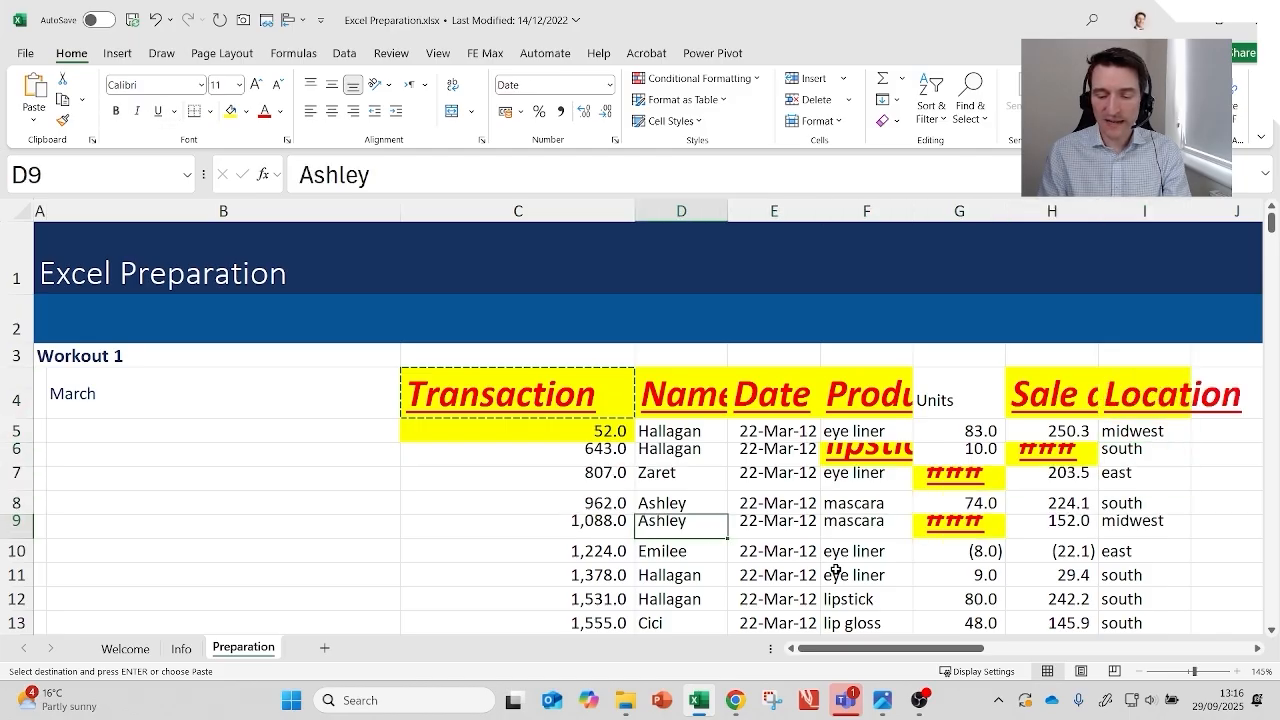
key(F4)
key(Left)
key(Left)
key(Right)
key(F4)
key(Up)
key(Up)
key(F4)
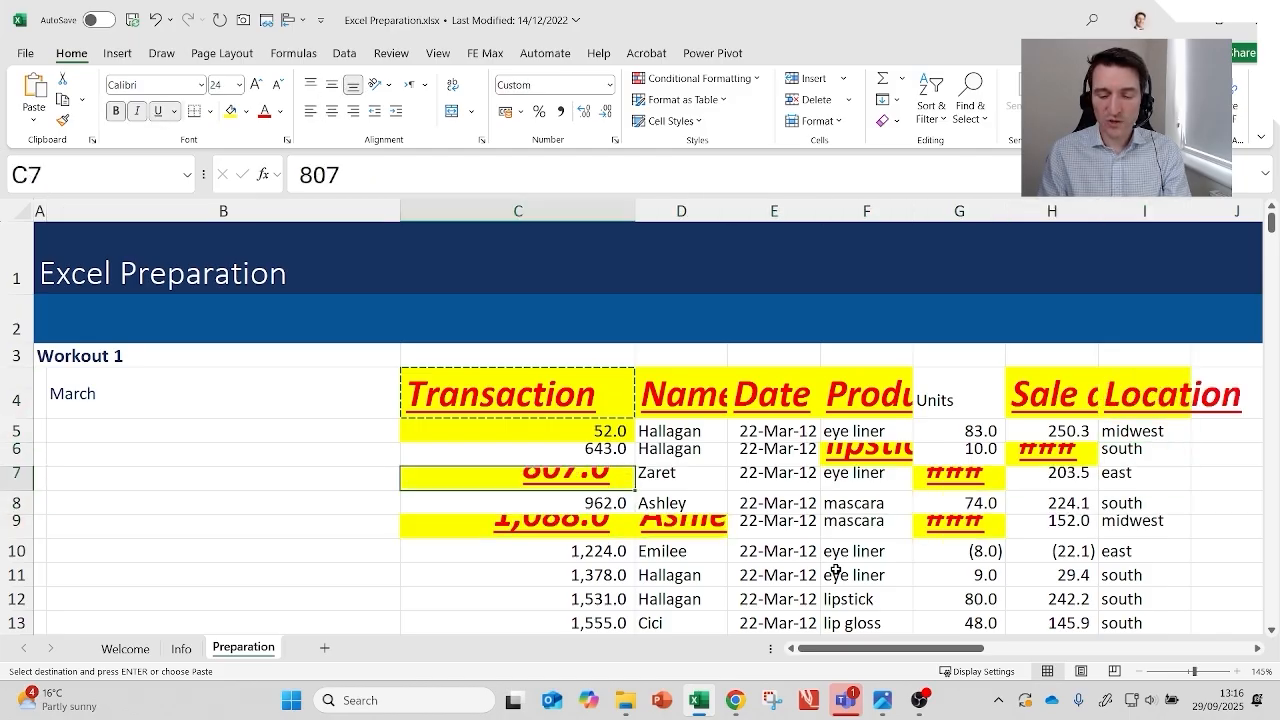
Step: Repeat the formats-only paste on the Transaction values in C11 and C13
key(Down)
key(Down)
key(Down)
key(Down)
key(F4)
key(Down)
key(Down)
key(F4)
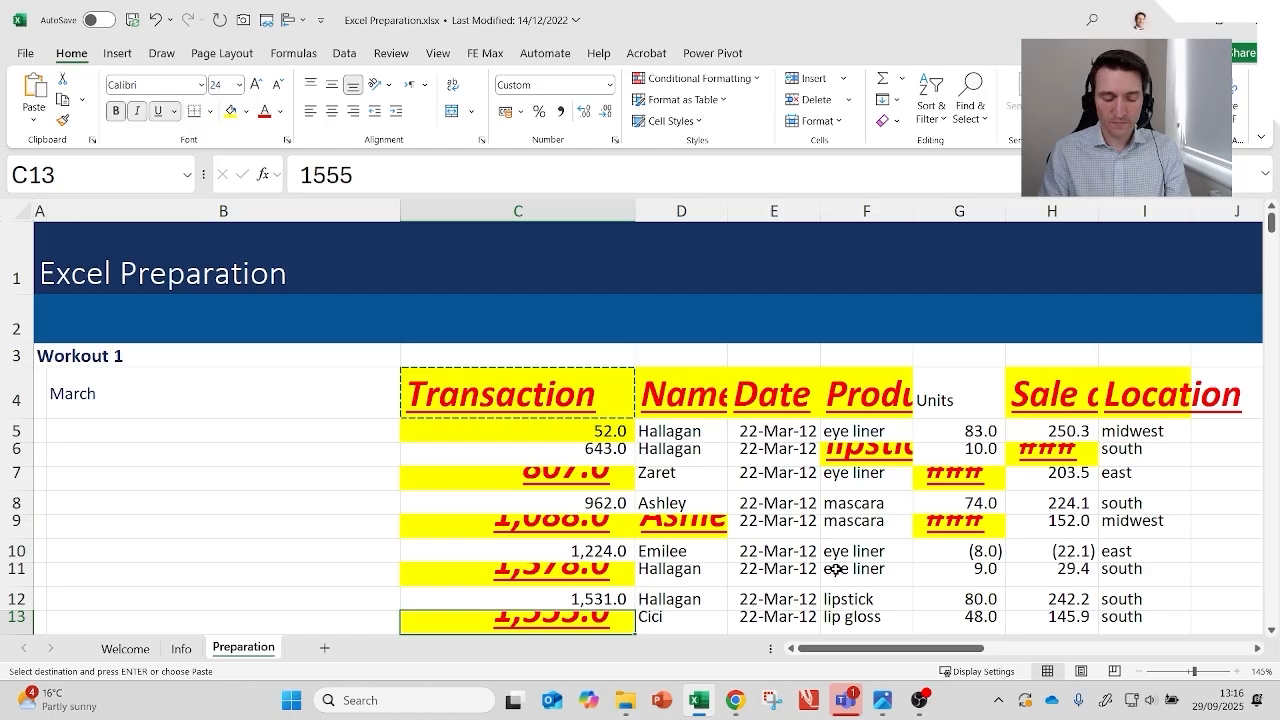
Step: Undo all the repeated format pastes back to the Product header in F4, keeping the formatted Name and Date headers
key(ctrl+z)
key(ctrl+z)
key(ctrl+z)
key(ctrl+z)
key(ctrl+z)
key(ctrl+z)
key(ctrl+z)
key(ctrl+z)
key(ctrl+z)
key(ctrl+z)
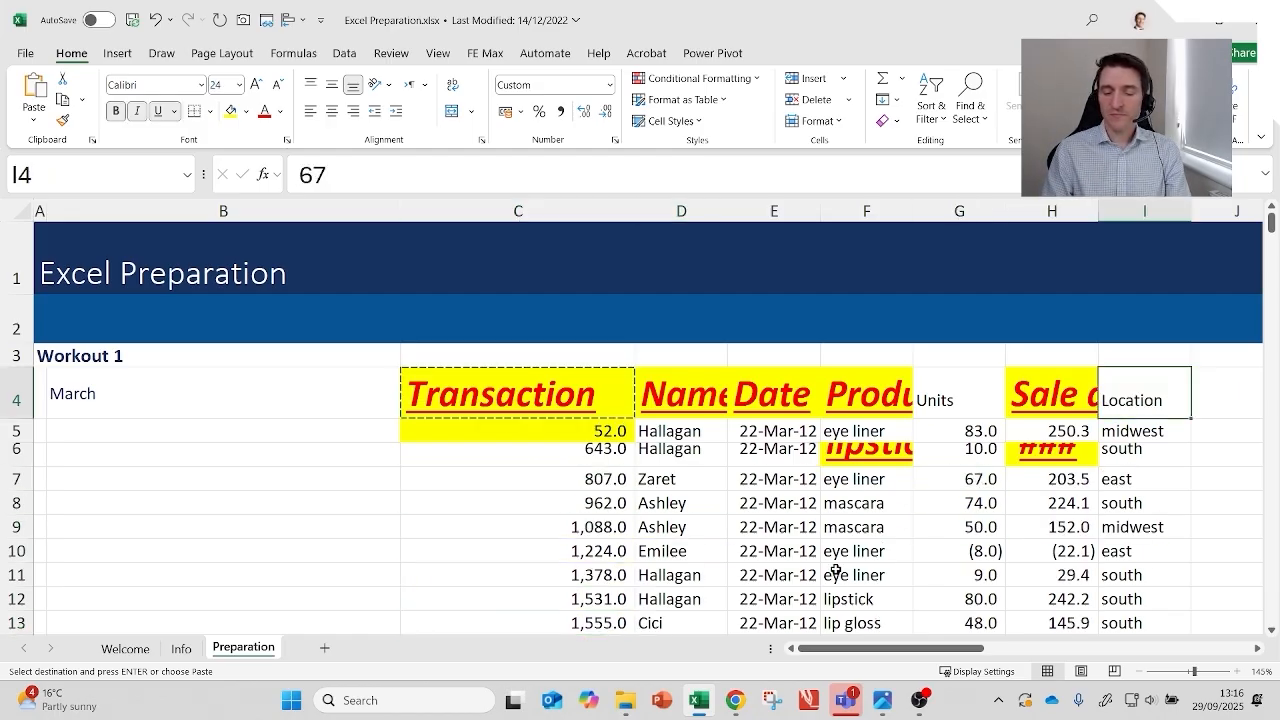
key(ctrl+z)
key(ctrl+z)
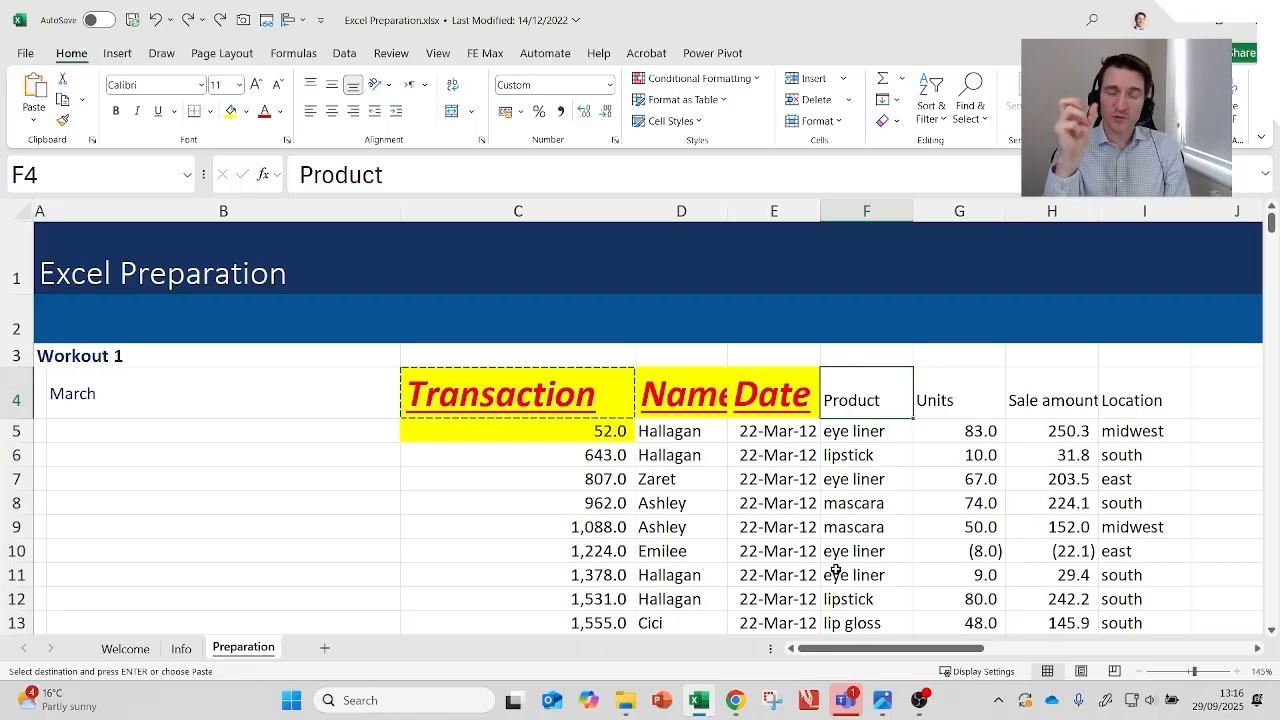
Step: Collapse the ribbon, look over the Units and Sale amount columns, and cancel the copy selection on C4
key(Down)
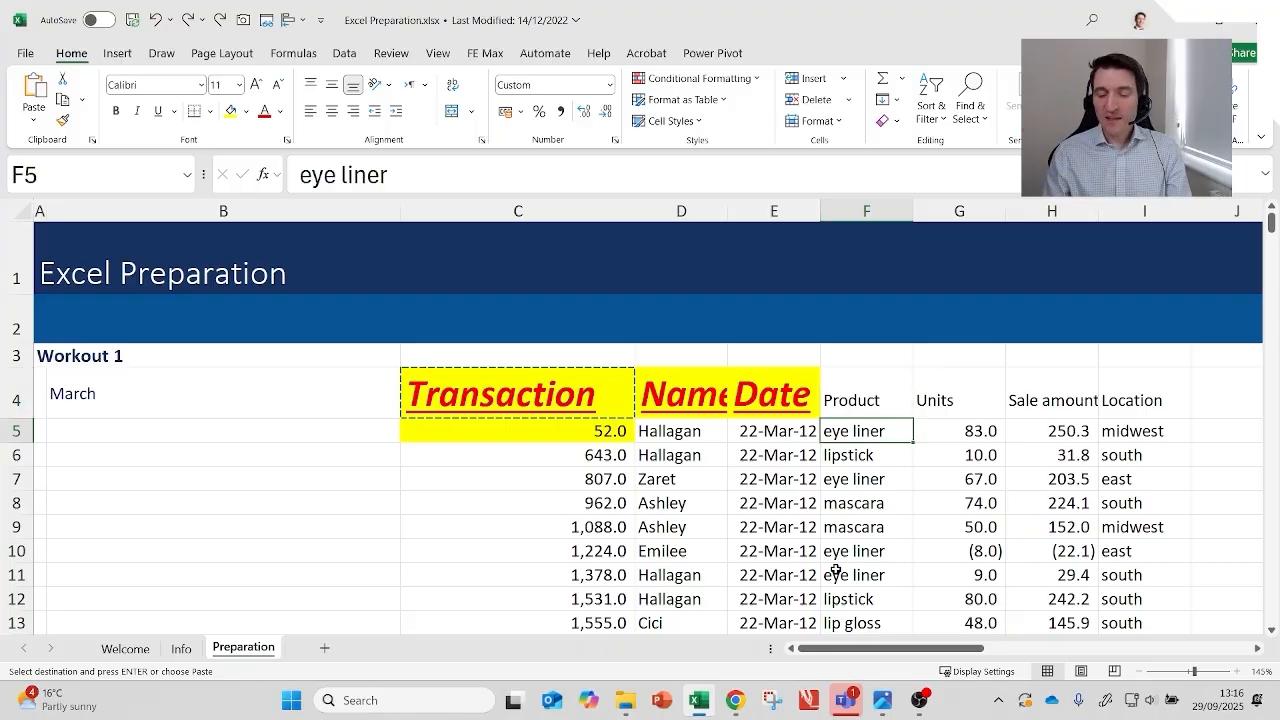
key(ctrl+F1)
key(Right)
key(ctrl+shift+Down)
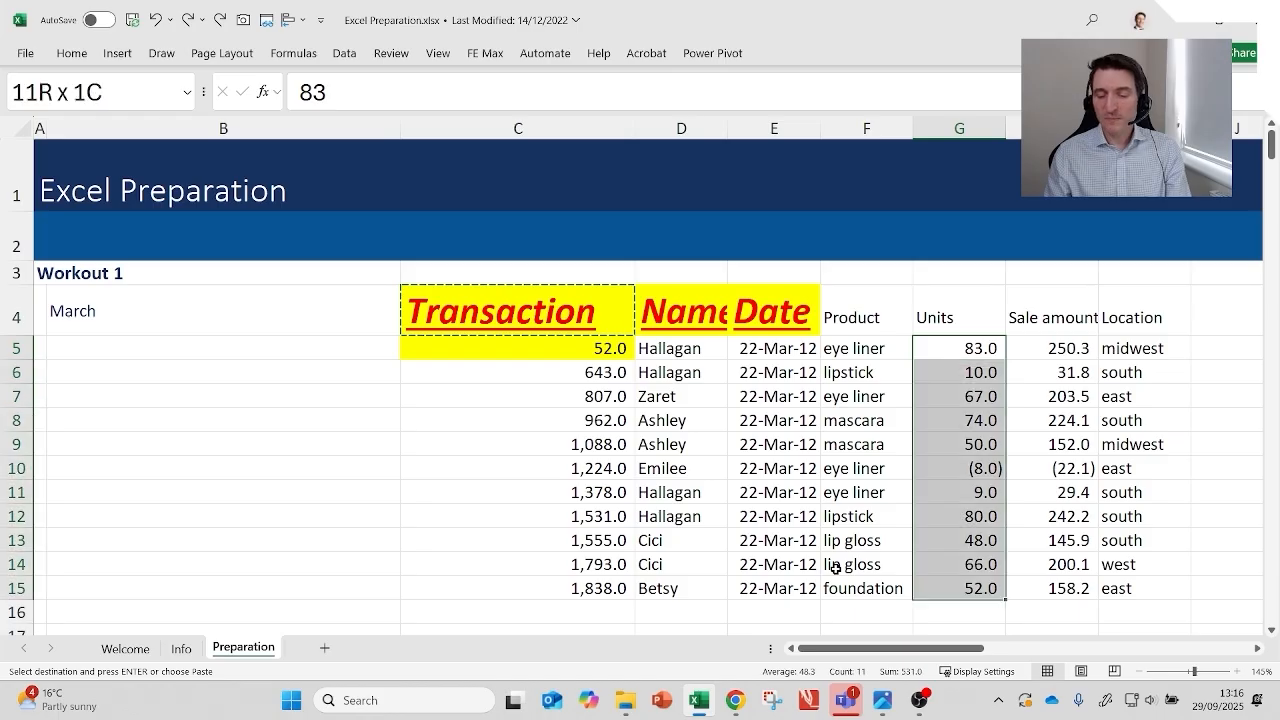
click(956, 358)
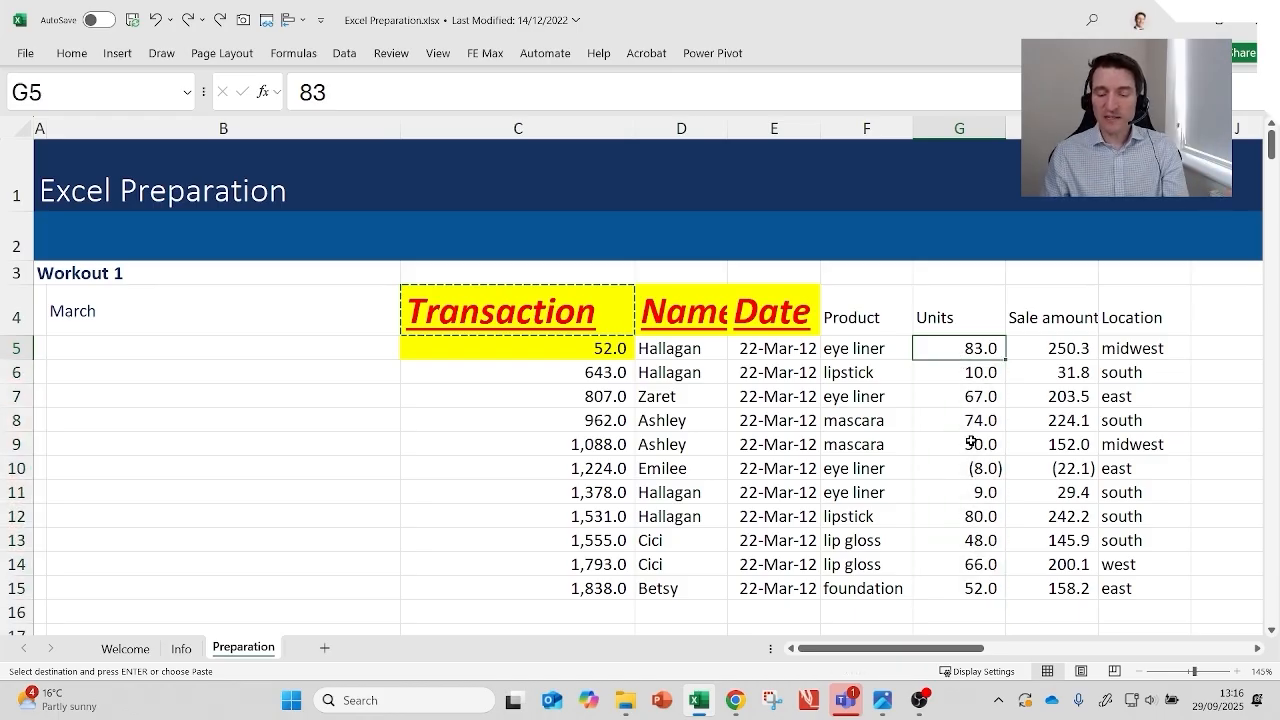
key(Right)
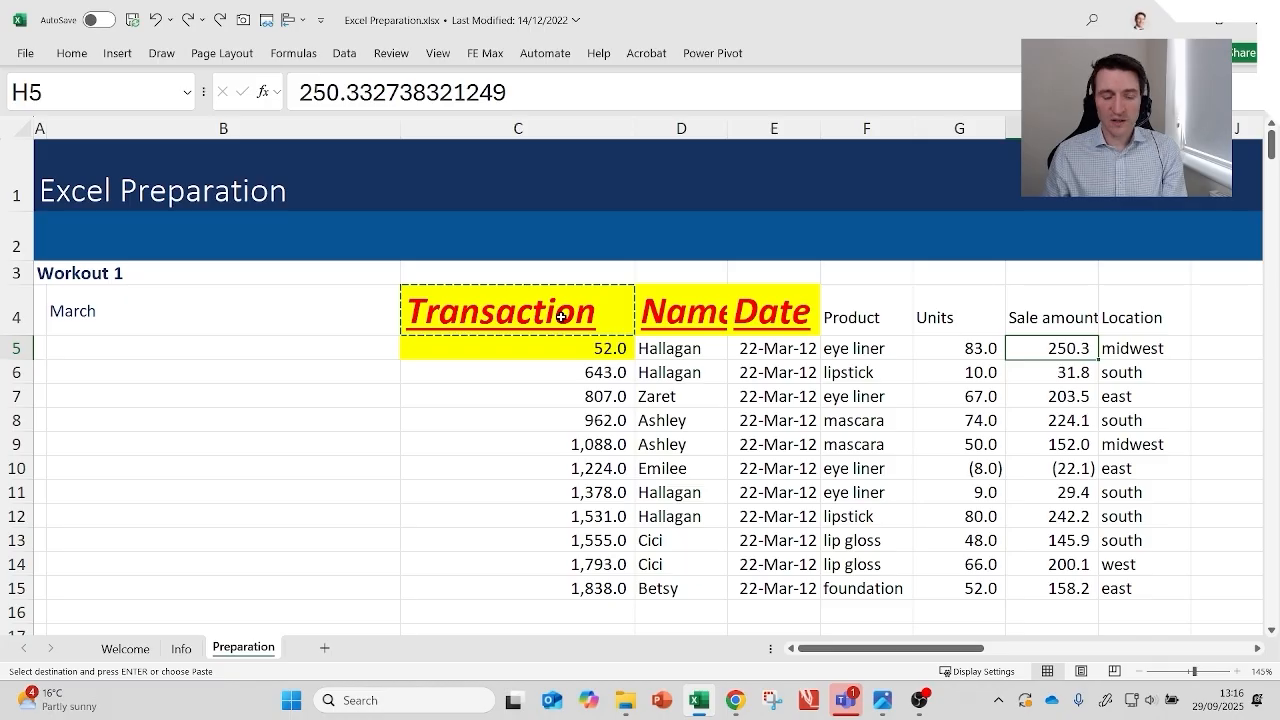
key(Escape)
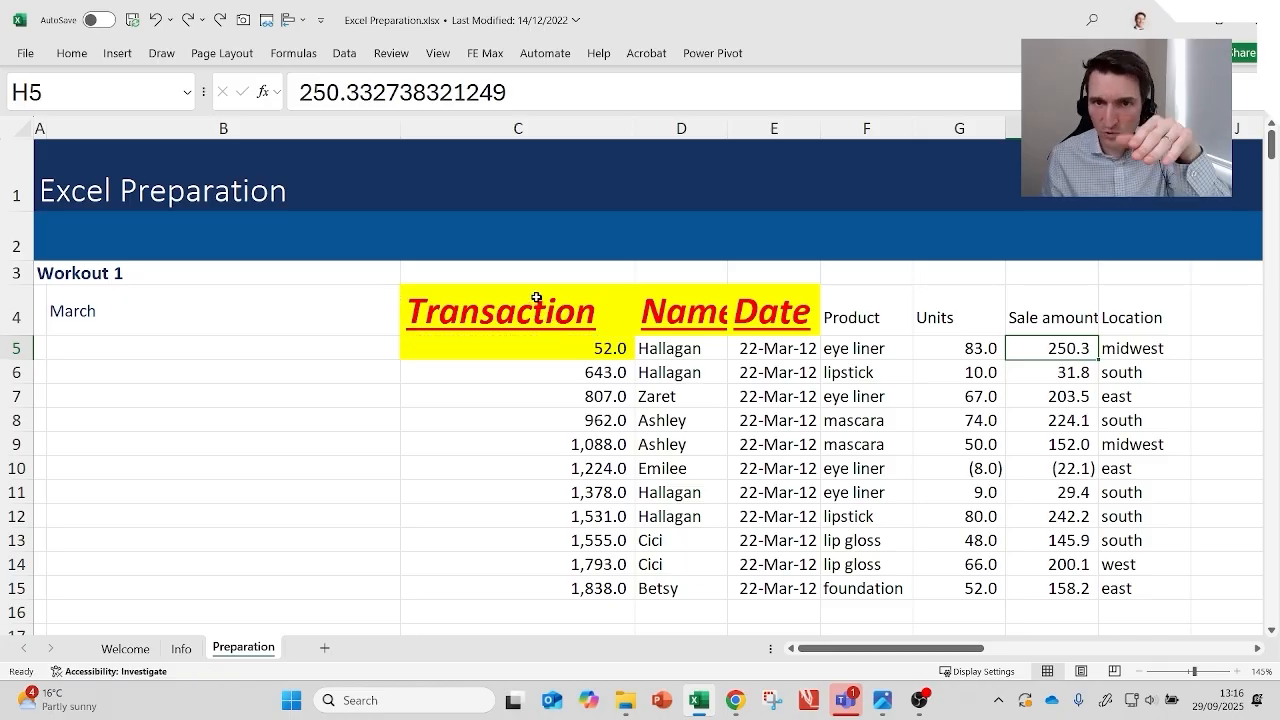
Step: Try multiplying the first Sale amount in H5 by hand by shifting its decimal point to give 250332.738321249, and undo the edit
click(343, 97)
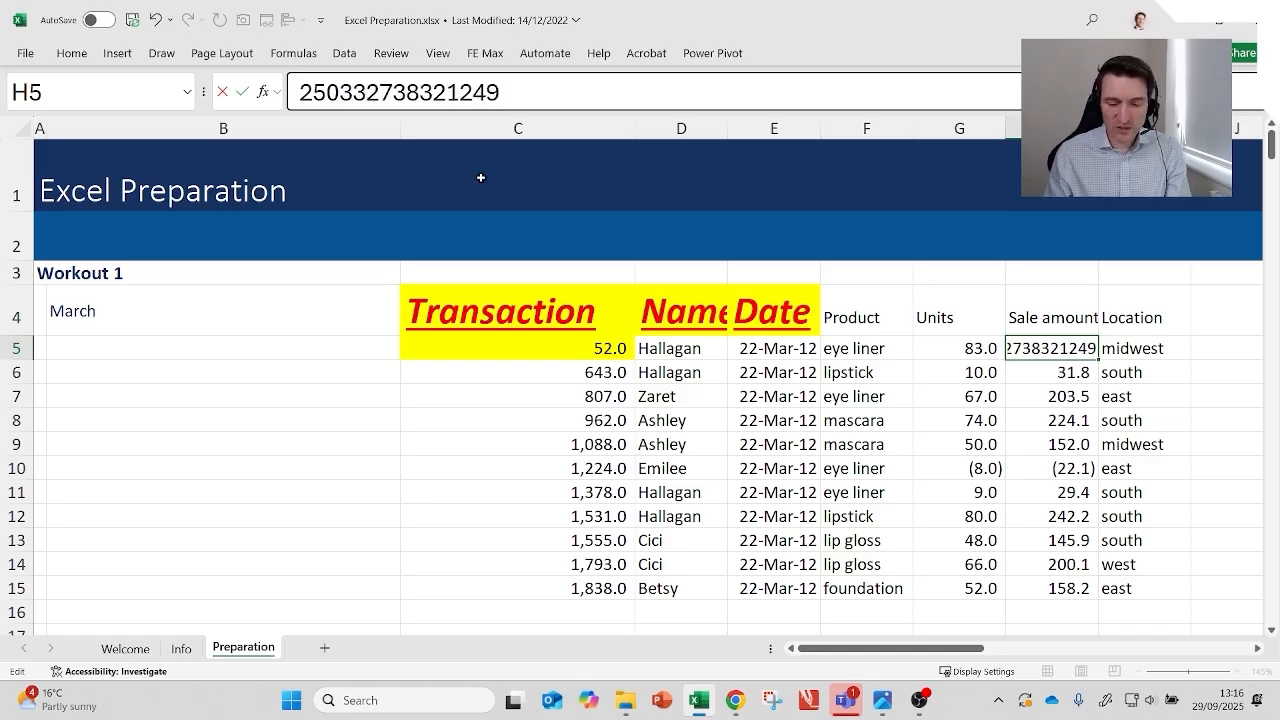
key(Right)
key(Right)
key(Right)
text(.)
key(ctrl+Return)
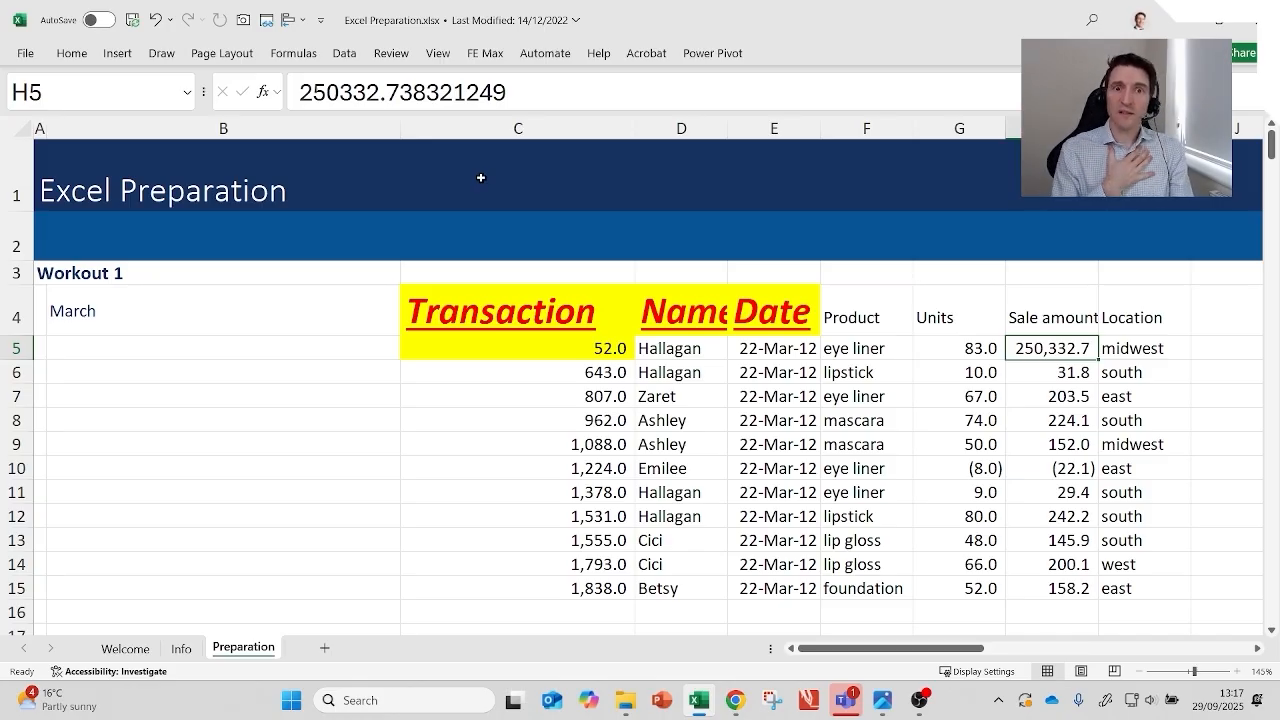
key(ctrl+z)
key(Right)
key(Right)
key(Right)
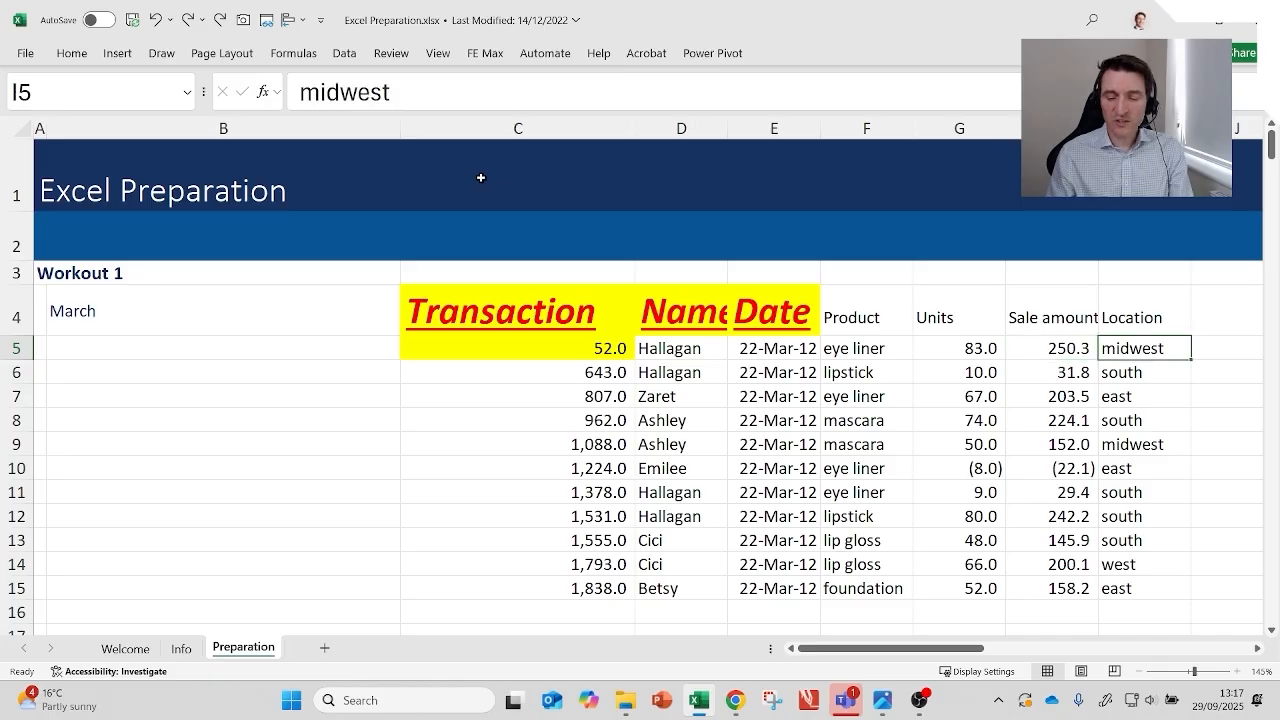
key(End)
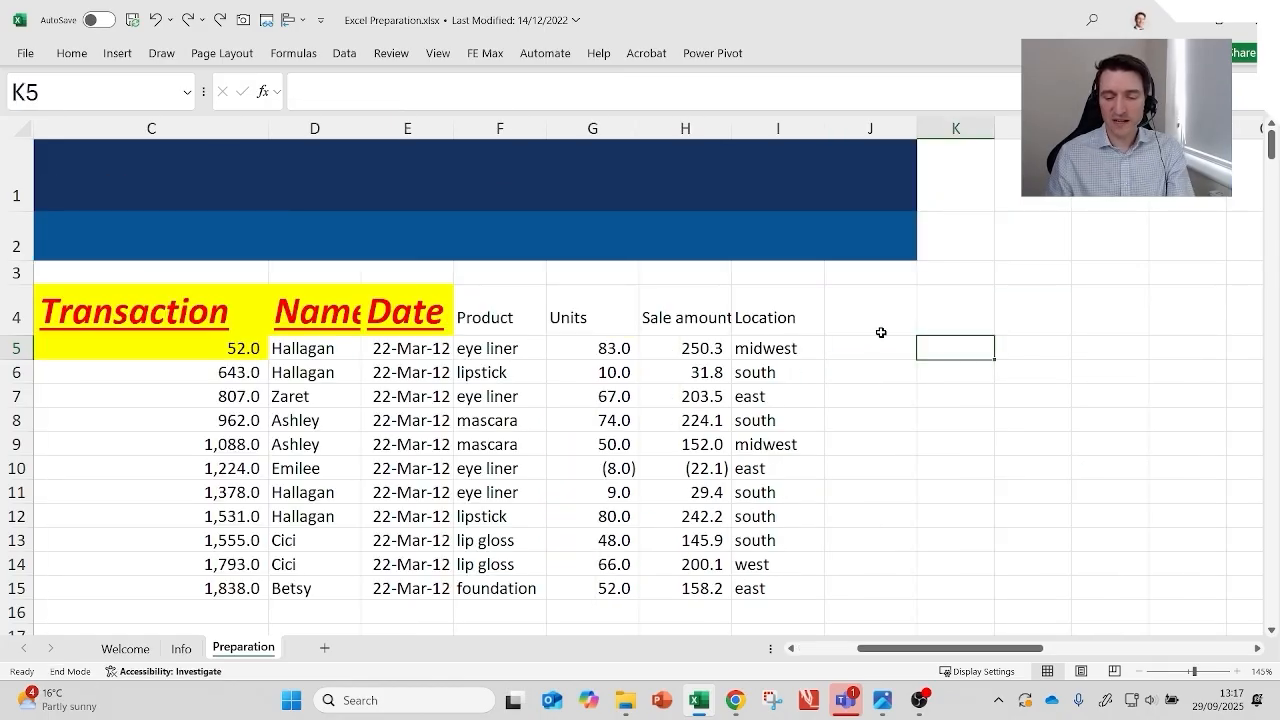
click(941, 319)
key(Down)
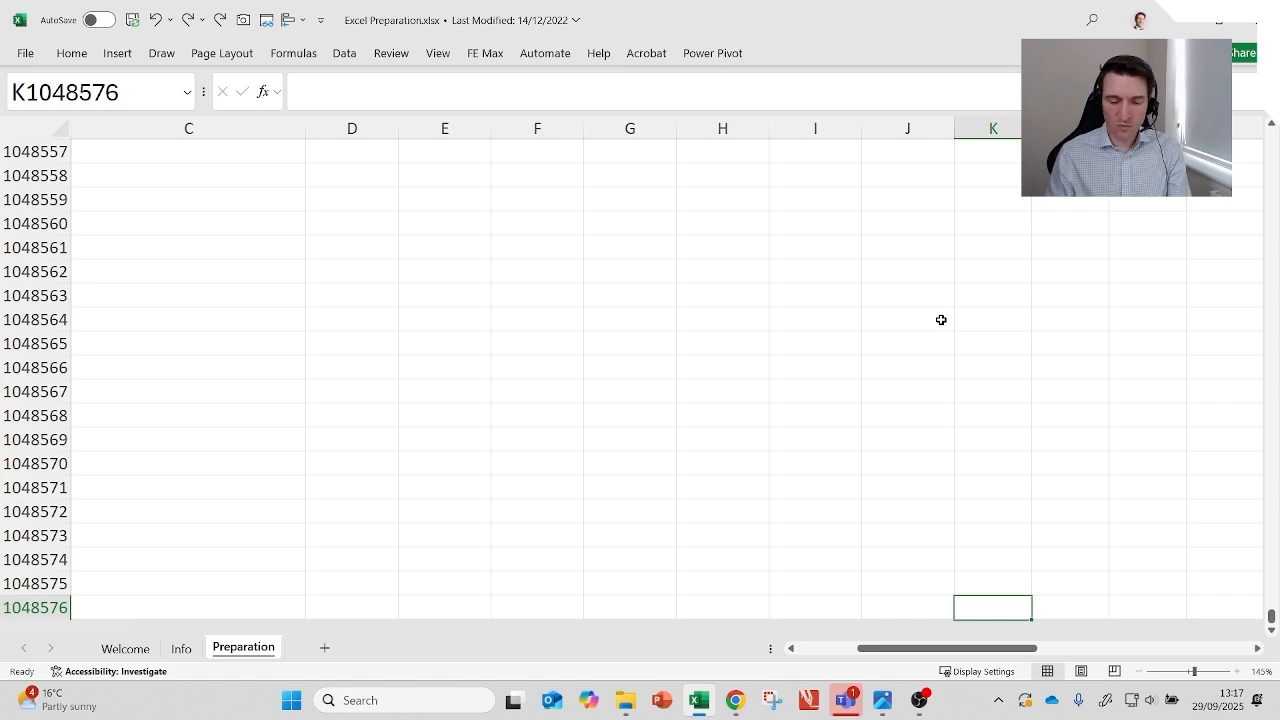
key(ctrl+Home)
click(1191, 383)
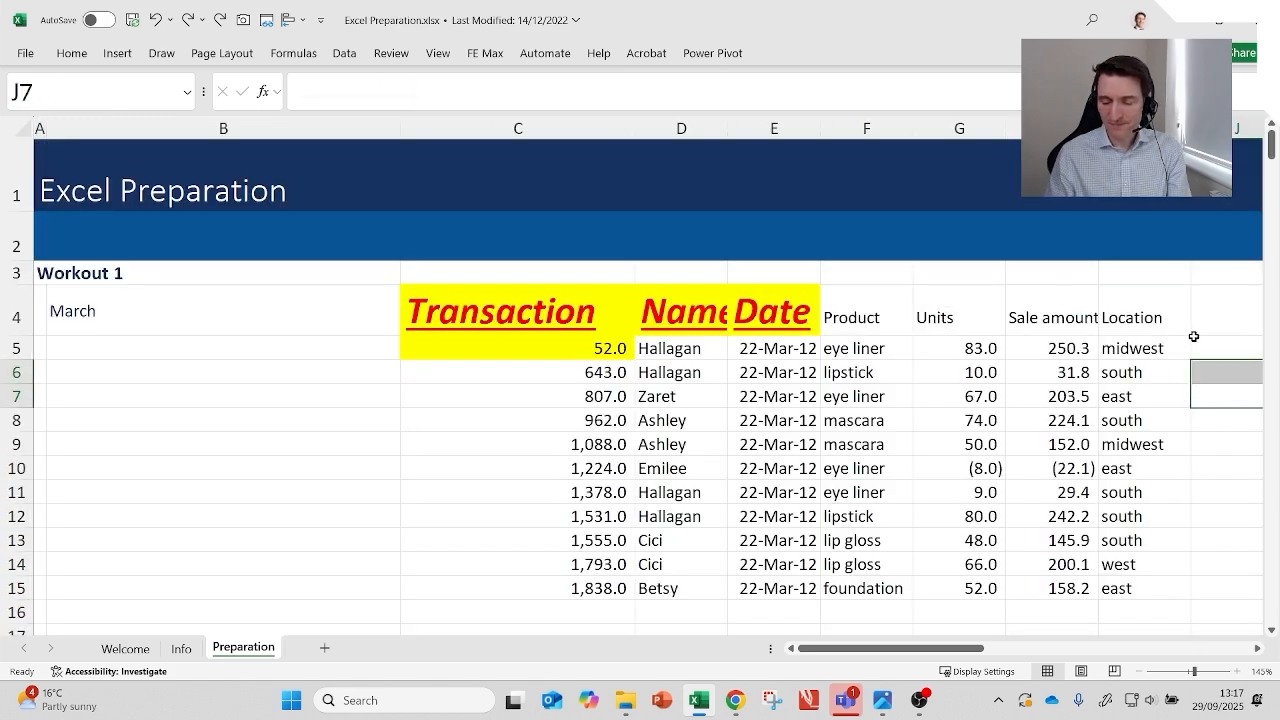
Step: Enter 1000 in the empty cell K5 beside the table and copy it
key(Right)
key(Right)
key(Left)
key(Up)
key(Up)
text(1000)
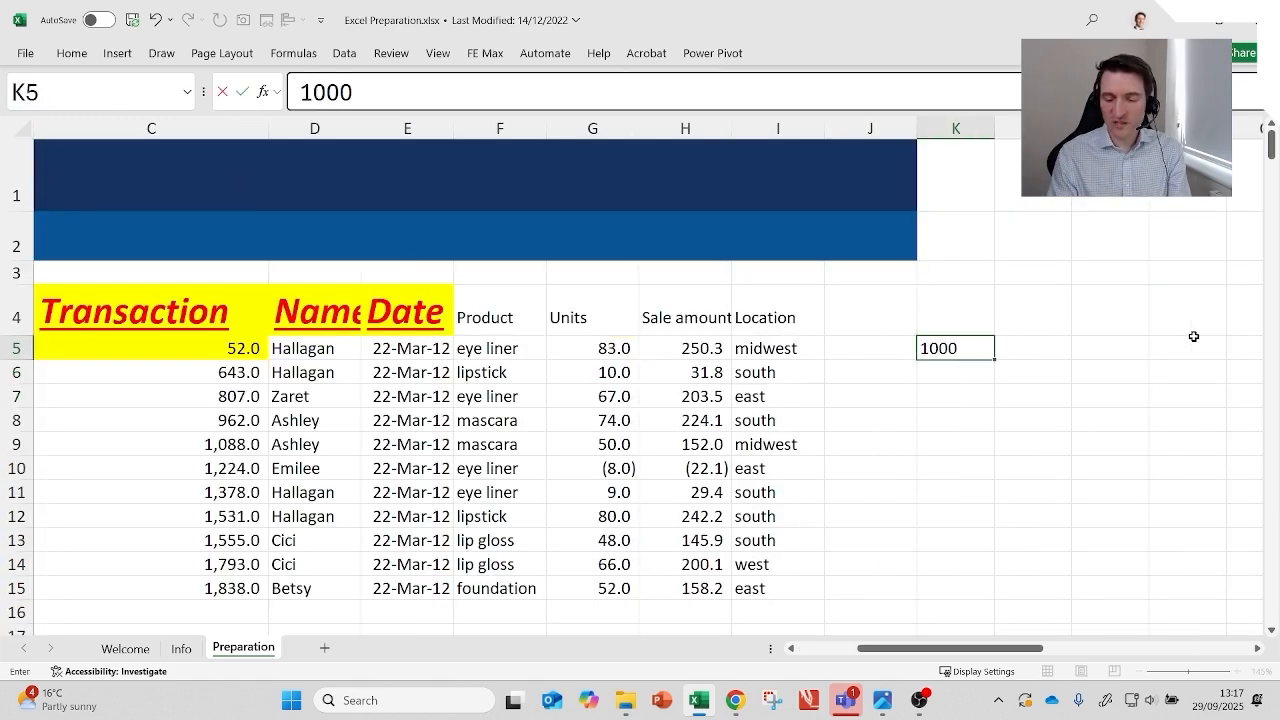
key(ctrl+Return)
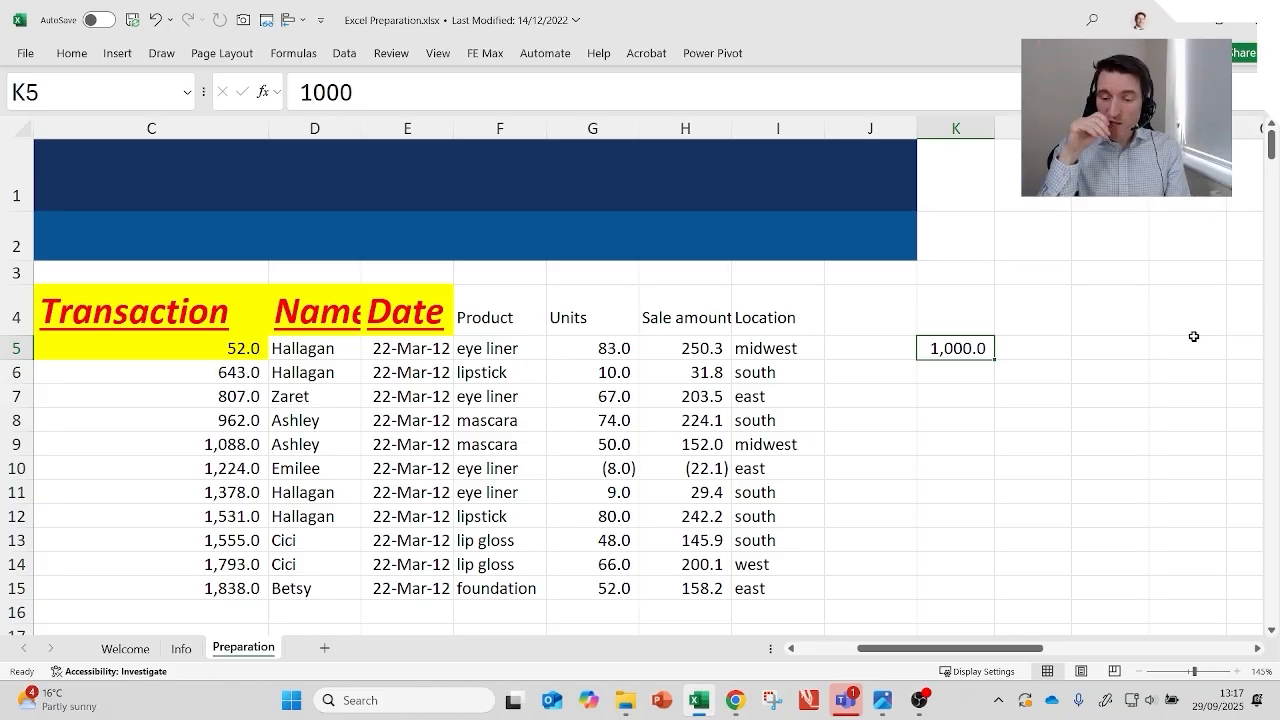
key(ctrl+c)
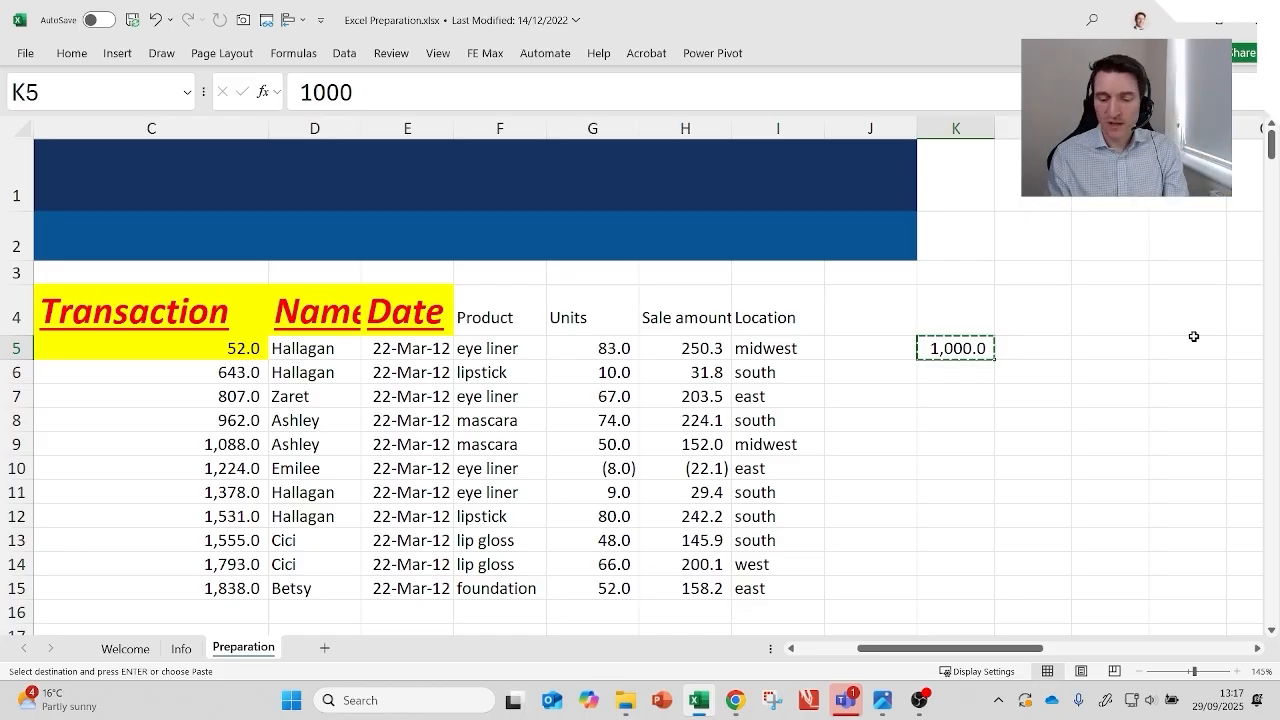
key(Left)
key(Left)
key(Left)
key(shift+Down)
key(shift+Down)
key(shift+Down)
key(shift+Down)
key(shift+Down)
key(shift+Down)
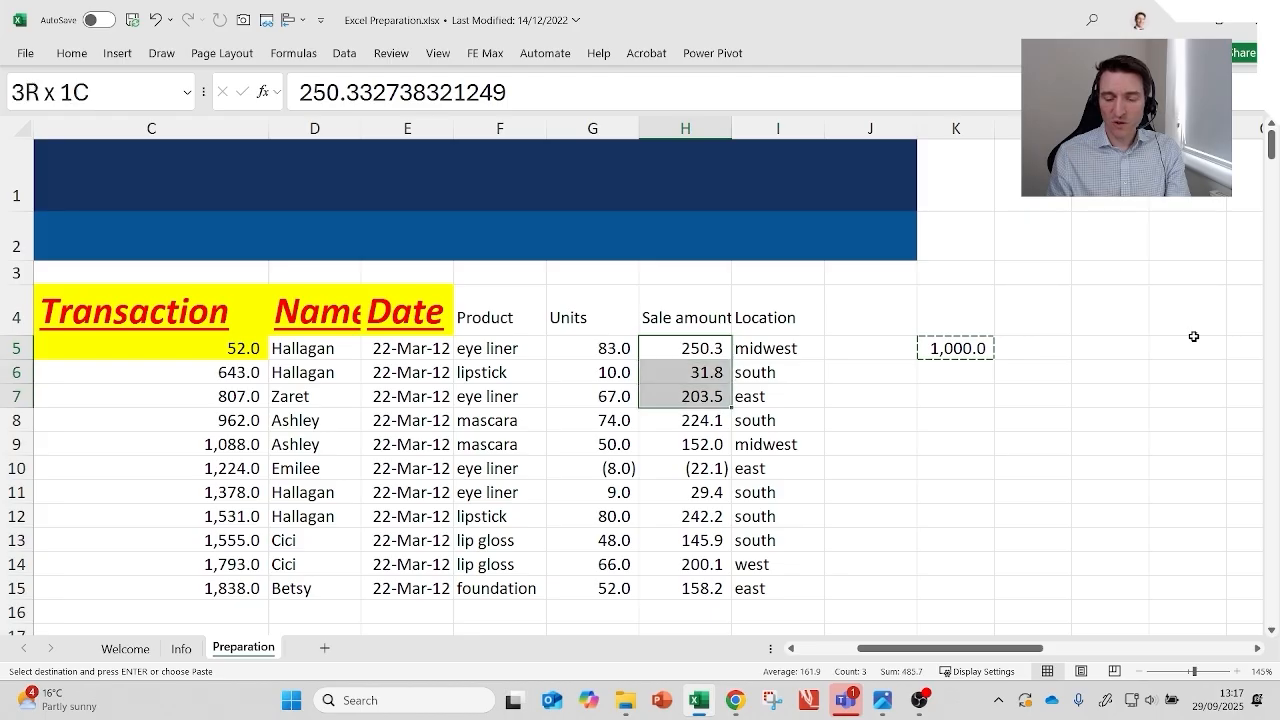
key(shift+Down)
key(shift+Down)
key(shift+Down)
key(shift+Down)
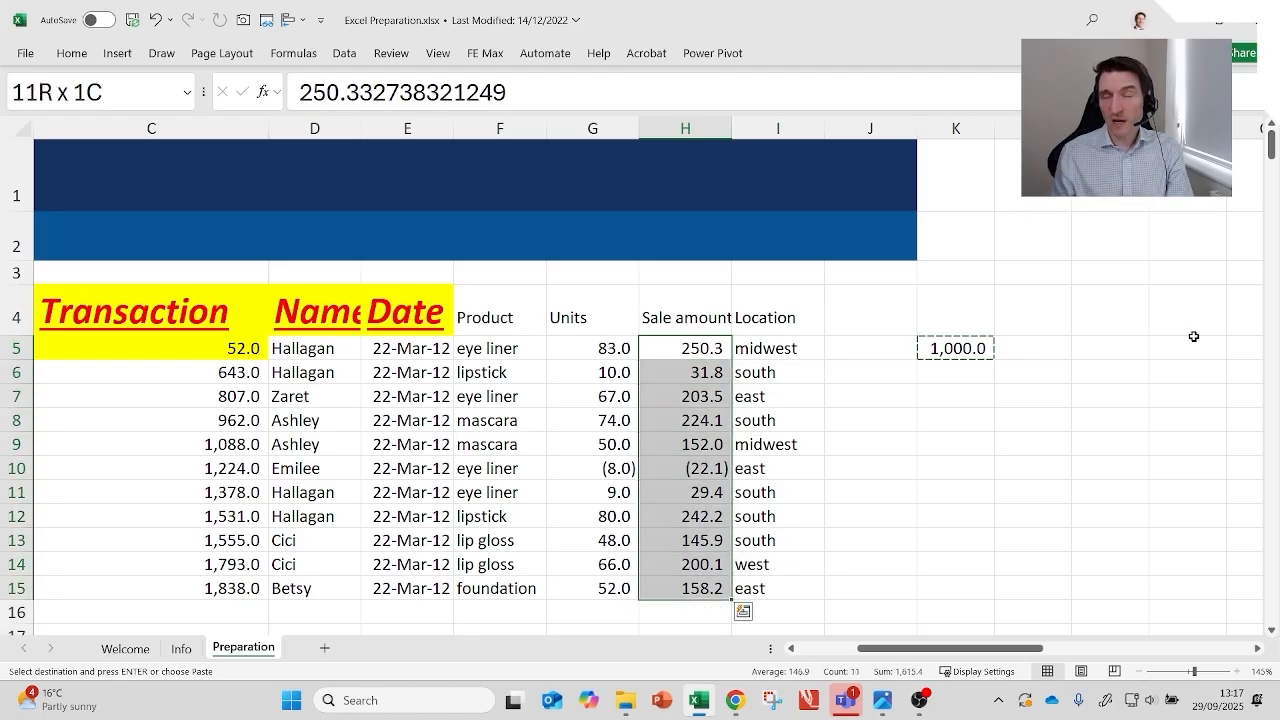
key(Right)
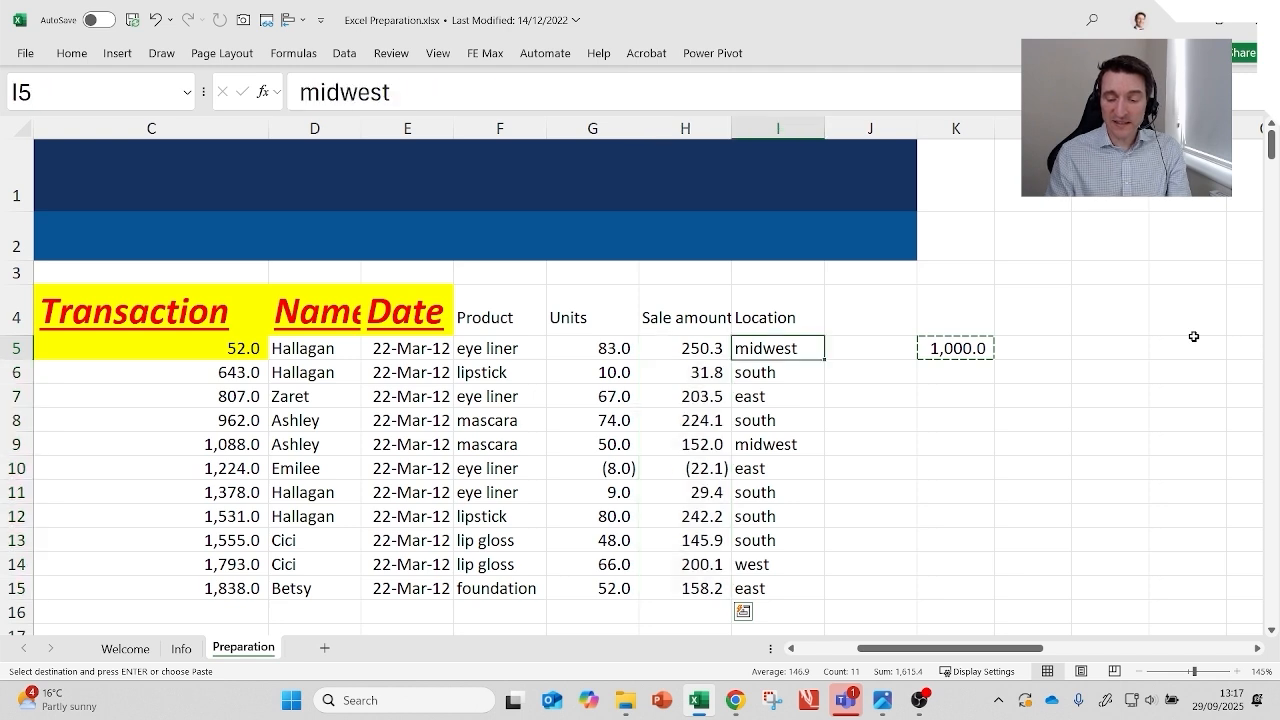
Step: Multiply the Sale amount values in H5:H15 by the copied 1000 using Paste Special with Values and Multiply, and end copy mode
key(Left)
key(shift+Down)
key(shift+Down)
key(shift+Down)
key(shift+Down)
key(shift+Down)
key(shift+Down)
key(shift+Down)
key(shift+Down)
key(shift+Down)
key(shift+Down)
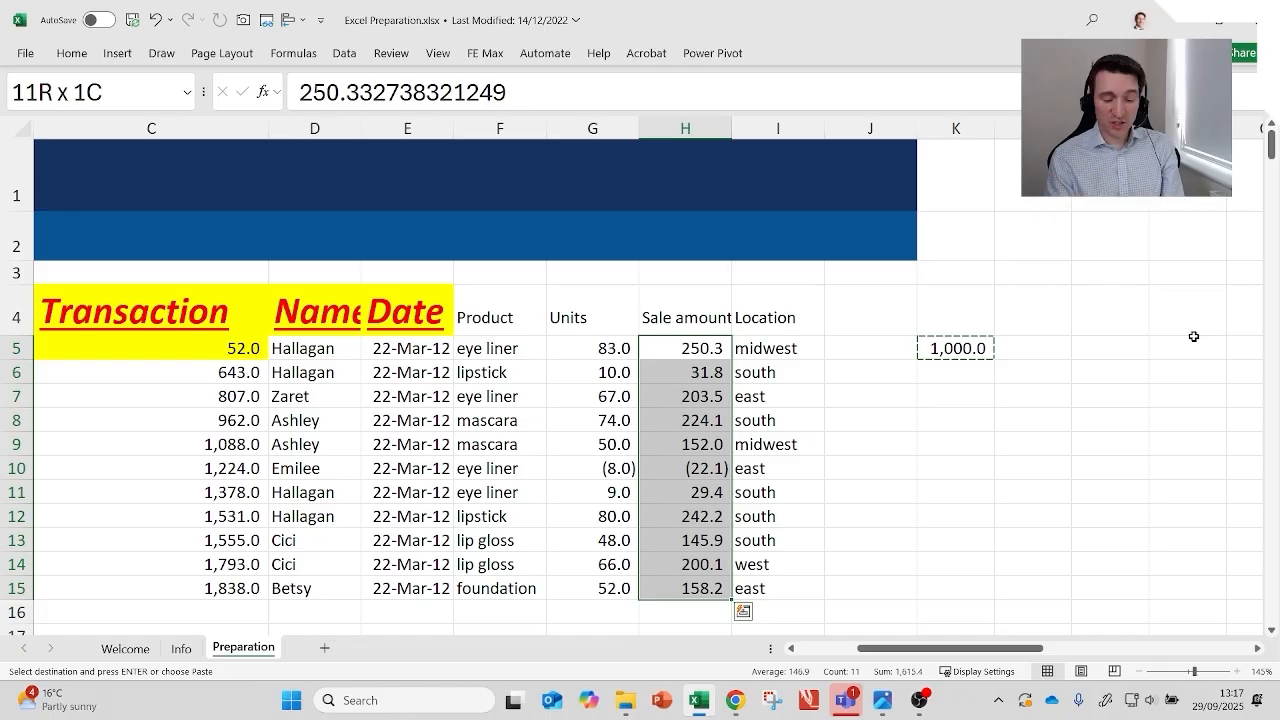
key(ctrl+alt+v)
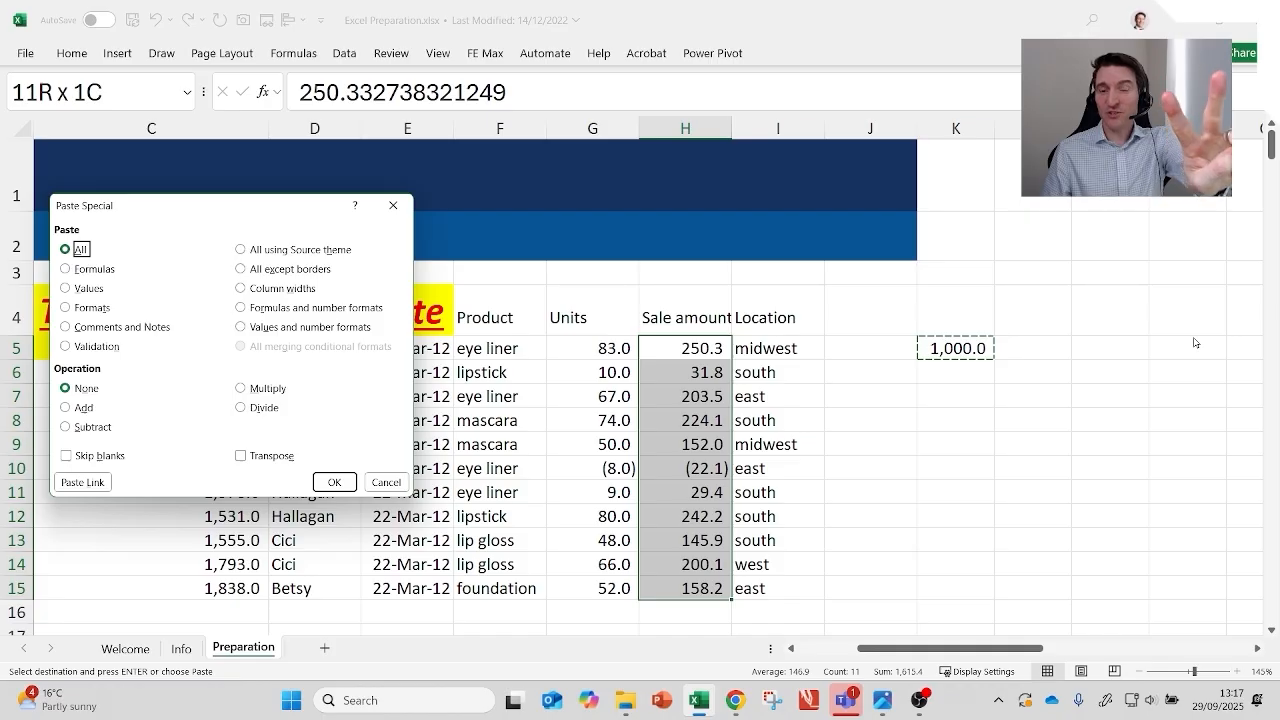
click(262, 388)
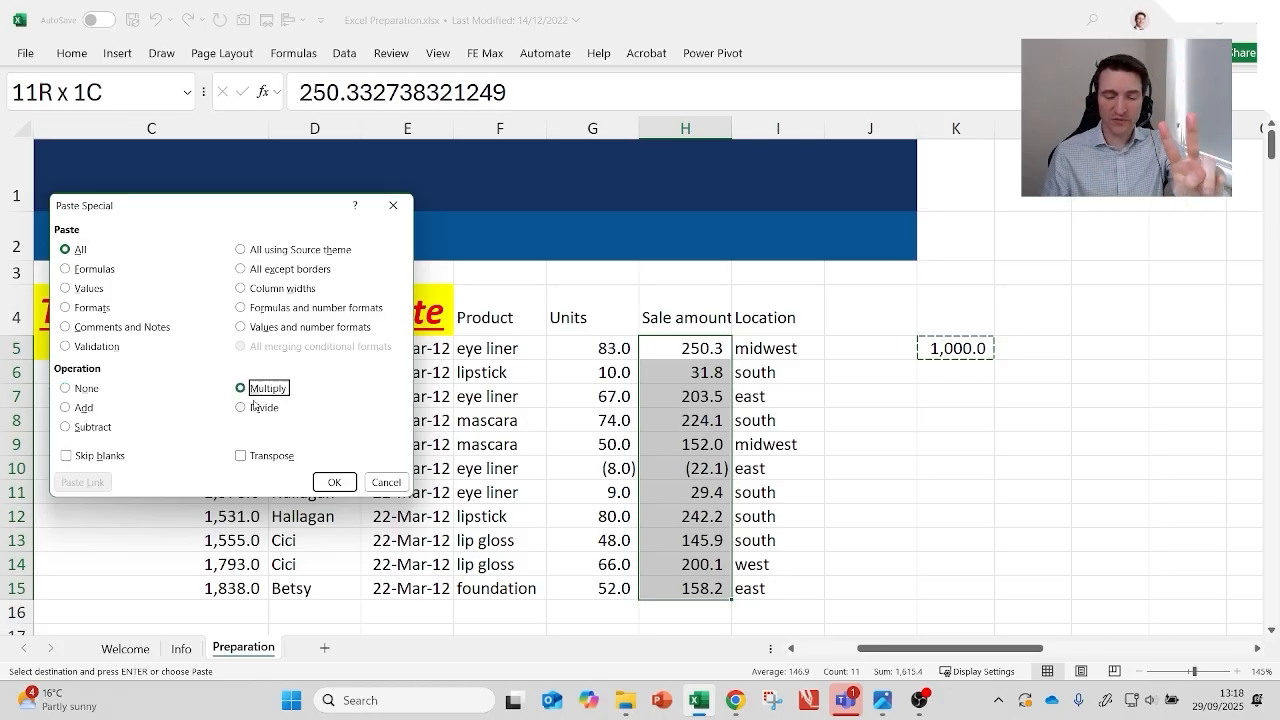
click(76, 296)
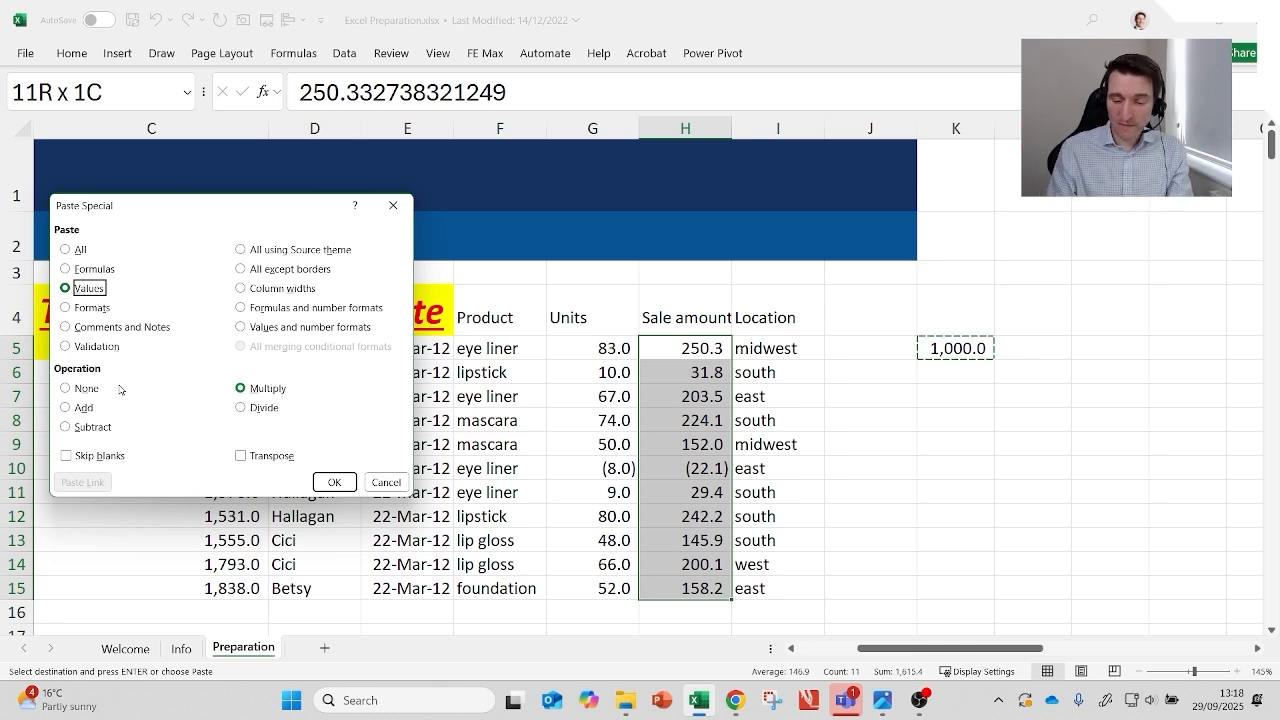
key(Return)
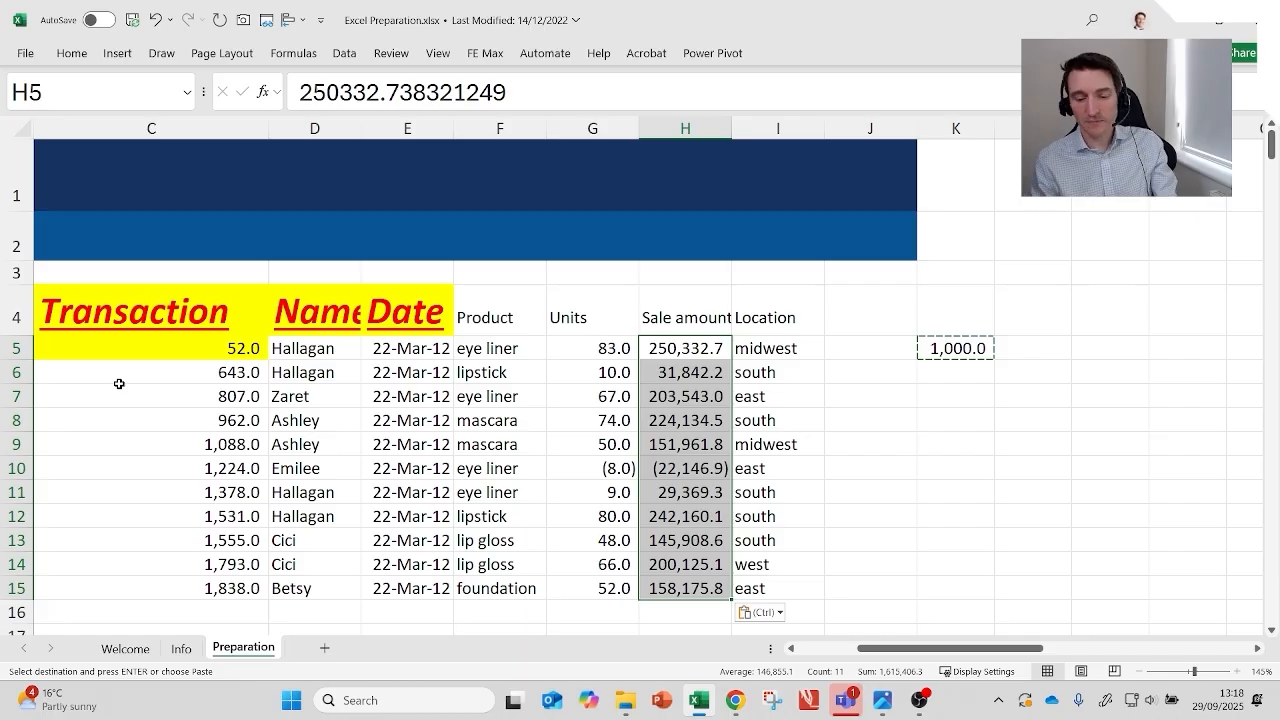
key(Escape)
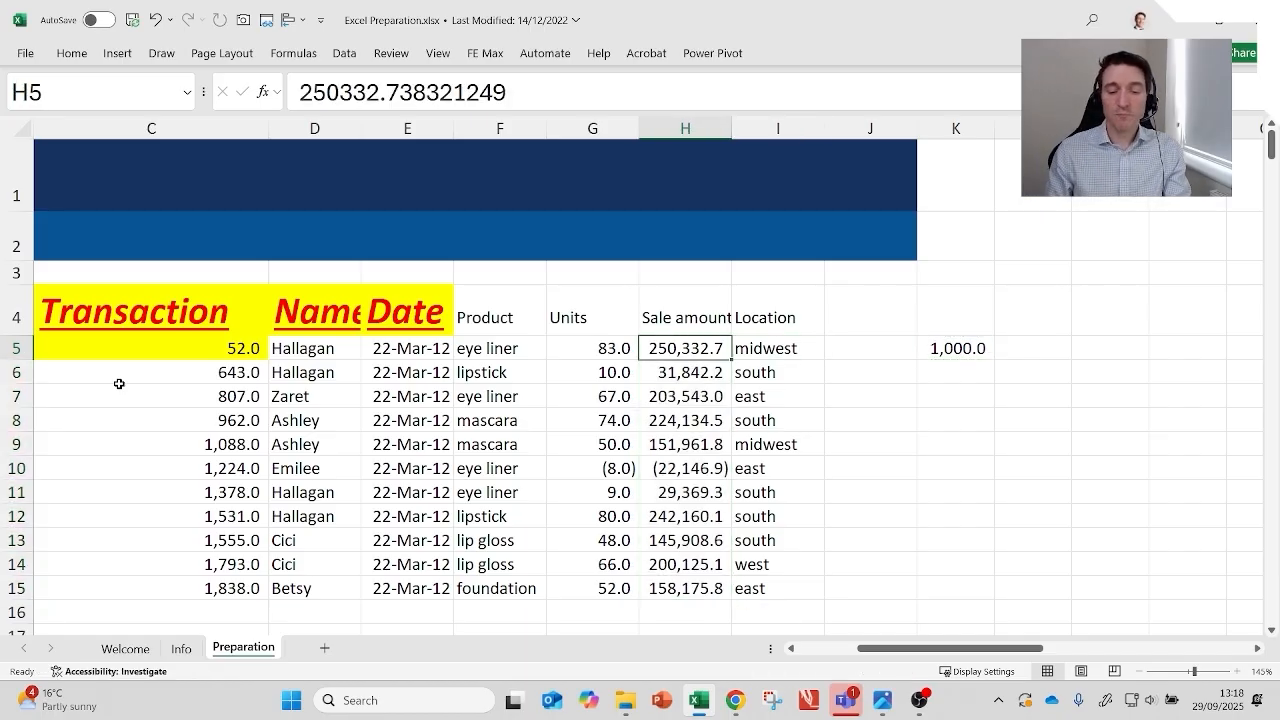
Step: Examine the multiplied Sale amount values from H5 down to the negative entry in row 10
key(shift+Down)
key(shift+Down)
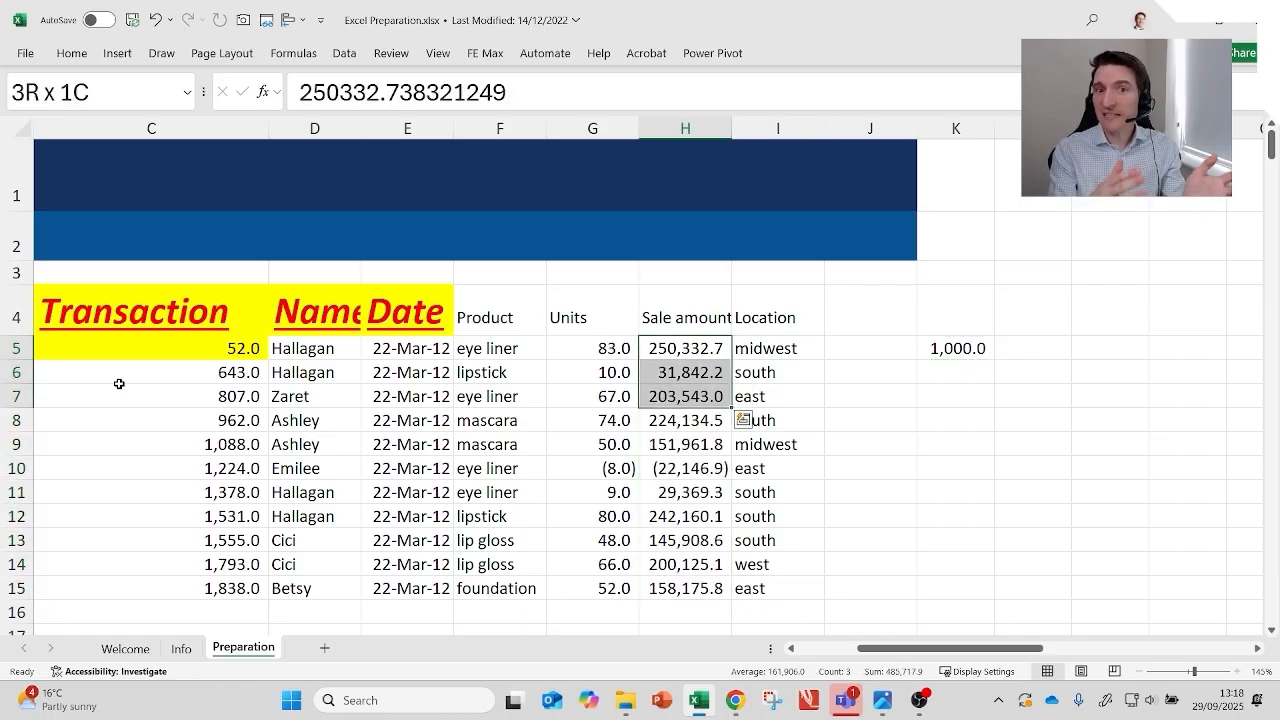
key(Down)
key(Down)
key(Down)
key(Down)
key(Down)
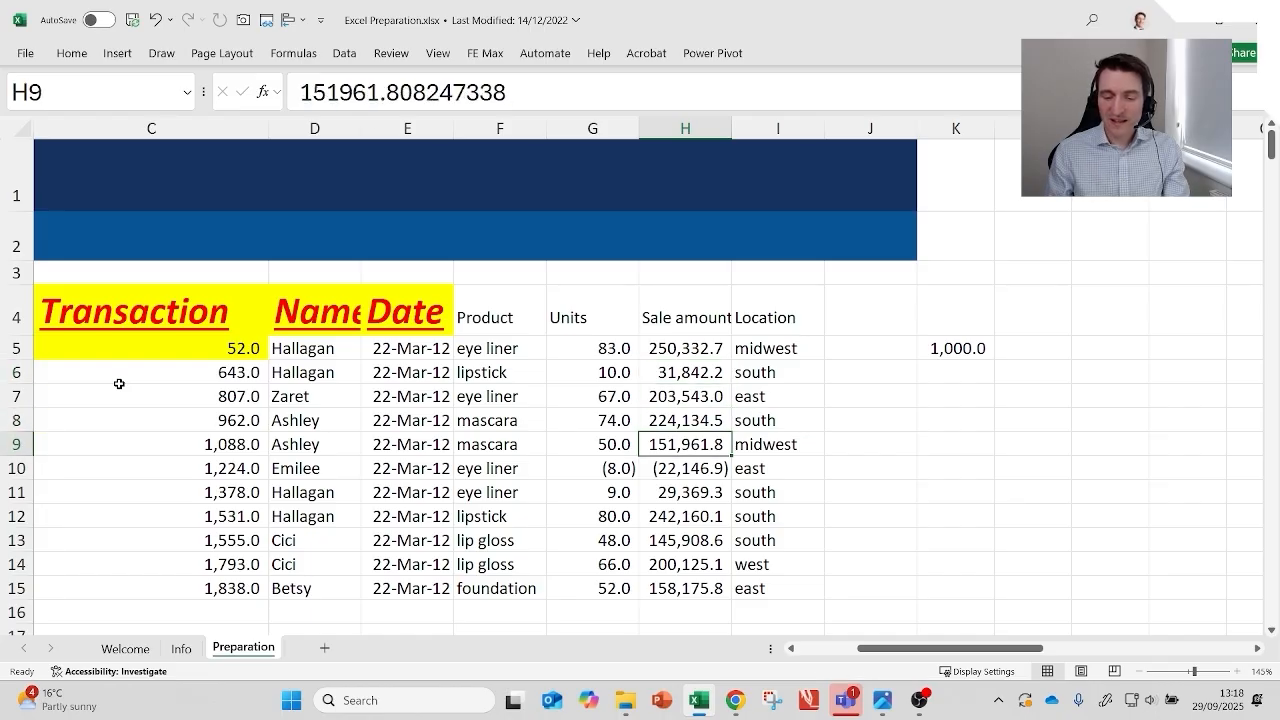
key(shift+Left)
key(shift+Right)
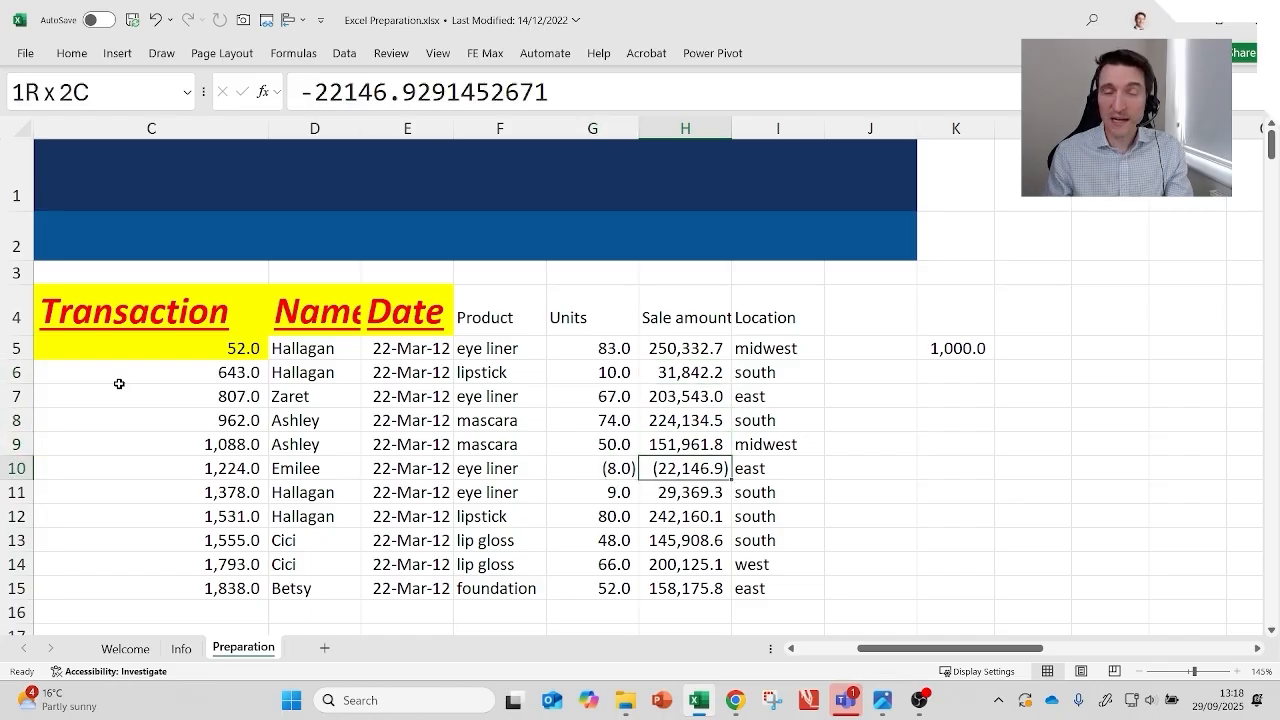
Step: Enter -1 in K6, below the 1000 multiplier
key(Right)
key(Right)
key(Right)
key(Up)
key(Up)
key(Up)
key(Up)
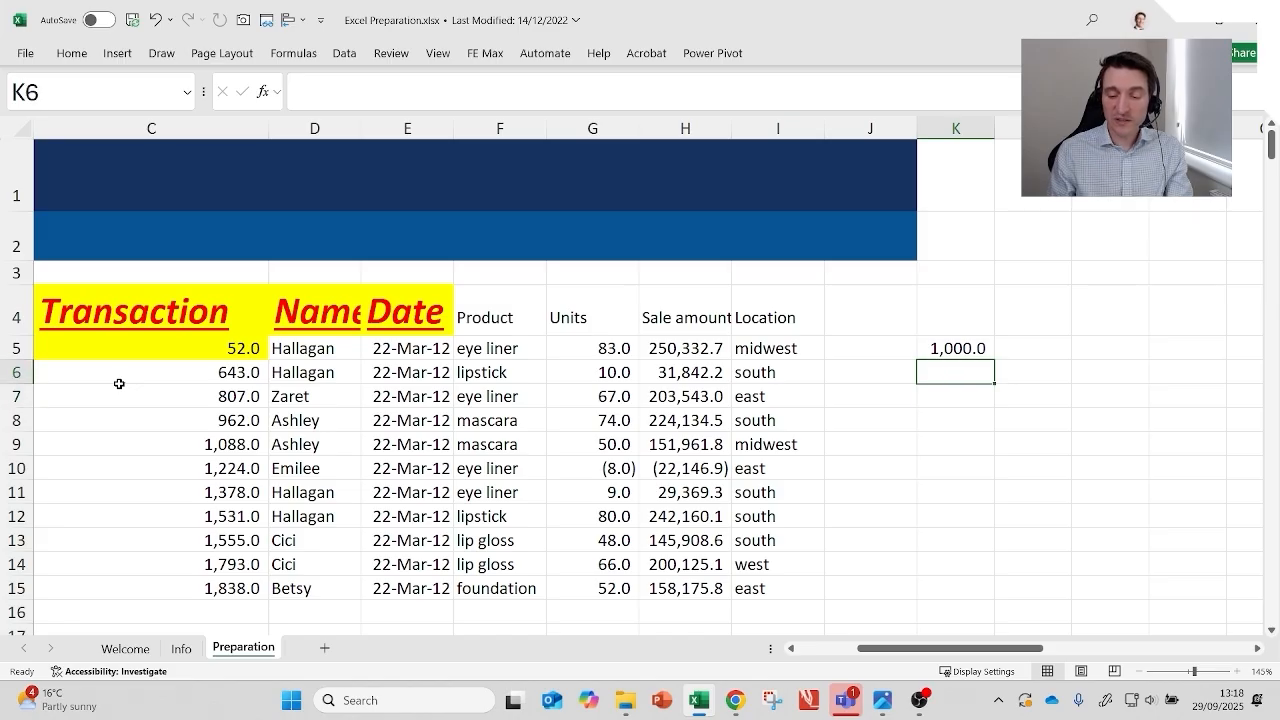
text(-1)
key(ctrl+Return)
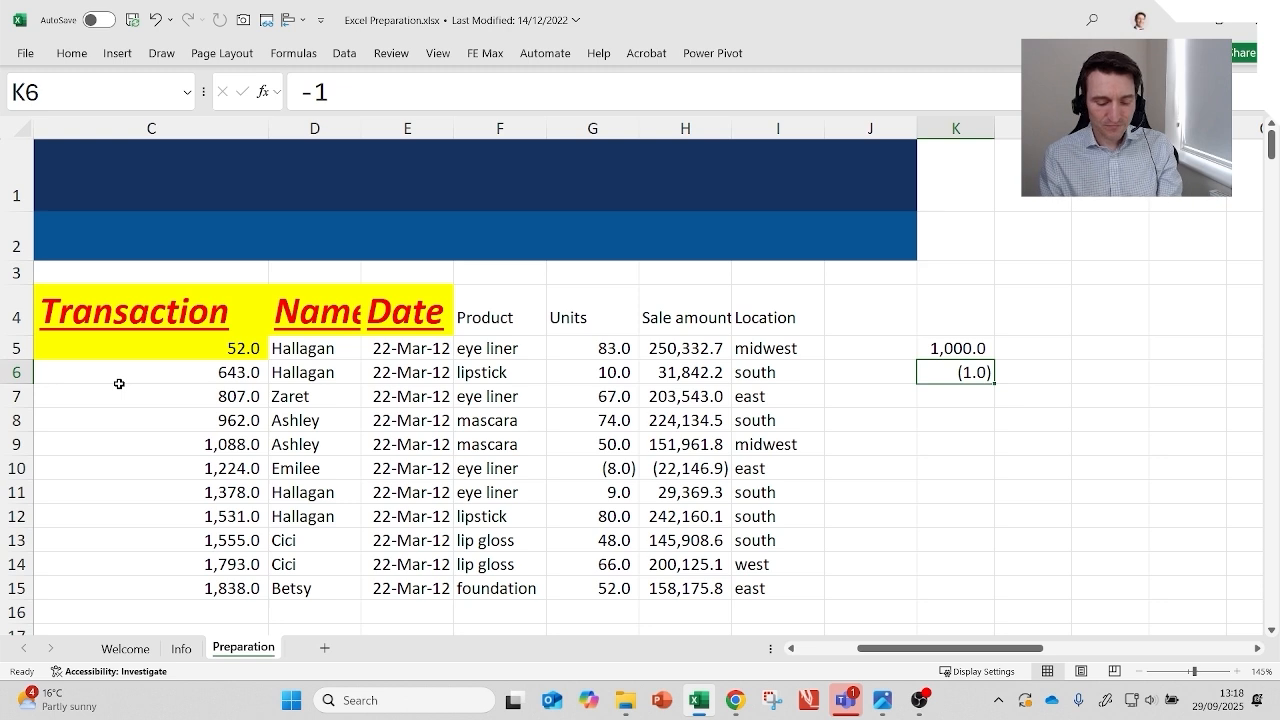
Step: Copy the -1 in cell K6
key(Left)
key(Right)
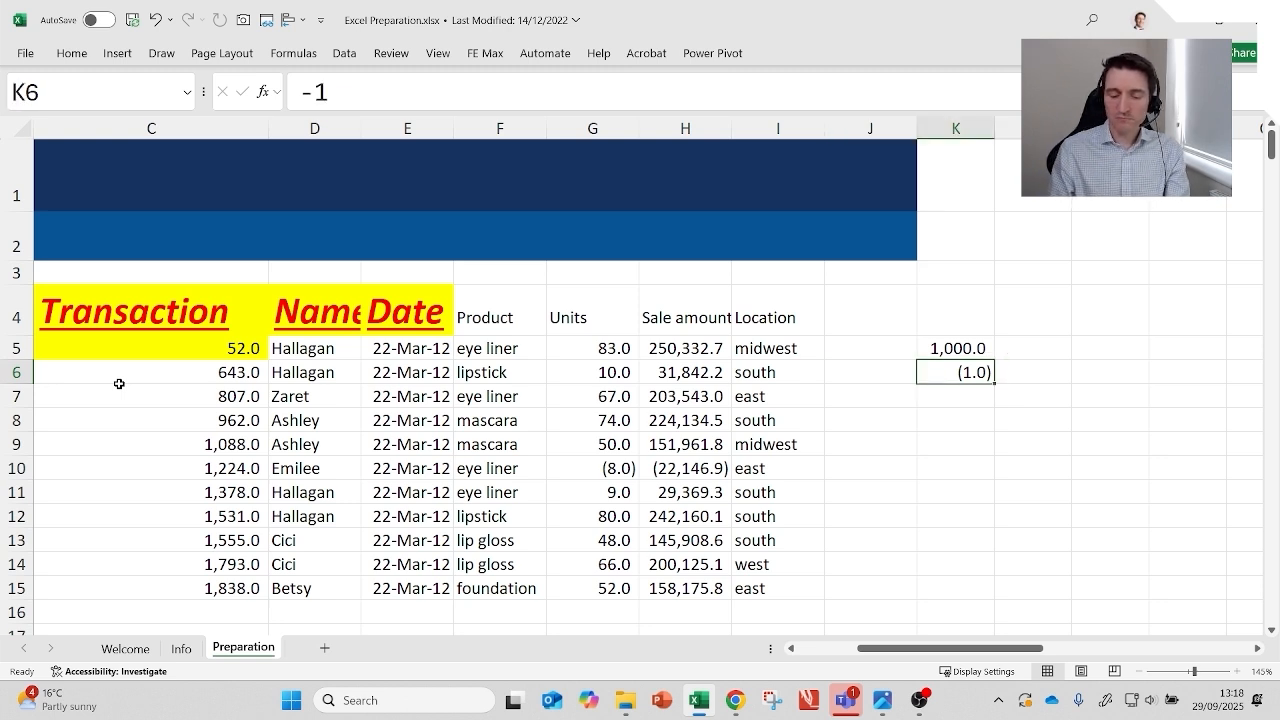
key(ctrl+c)
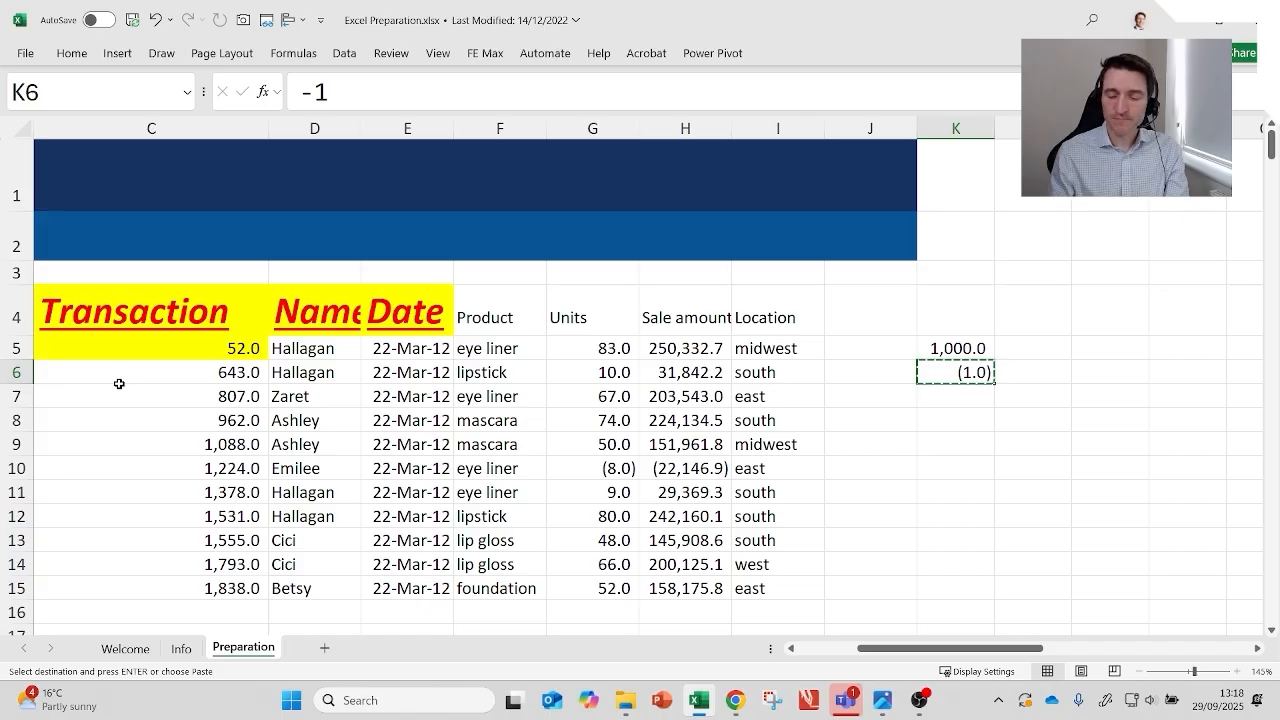
Step: Multiply the Sale amount values in H5:H15 by the copied -1 using Paste Special with Values and Multiply, and end copy mode
key(Left)
key(Left)
key(Left)
key(Up)
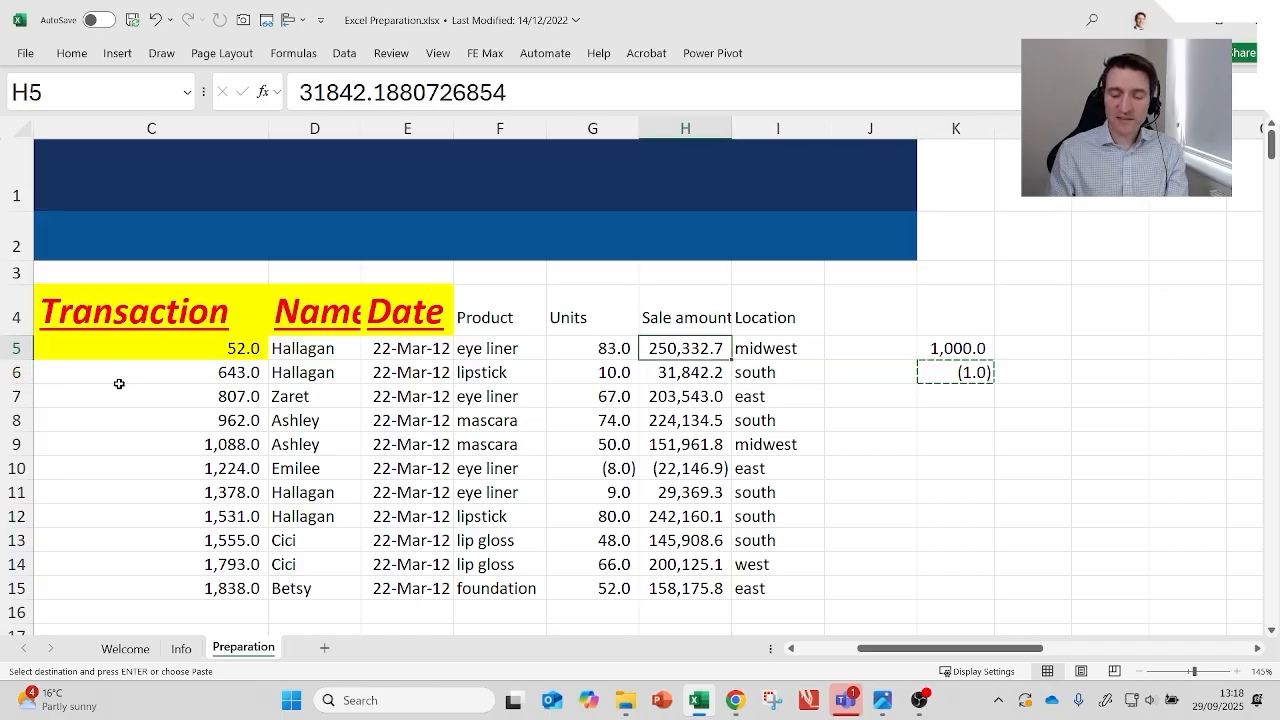
key(Right)
key(Left)
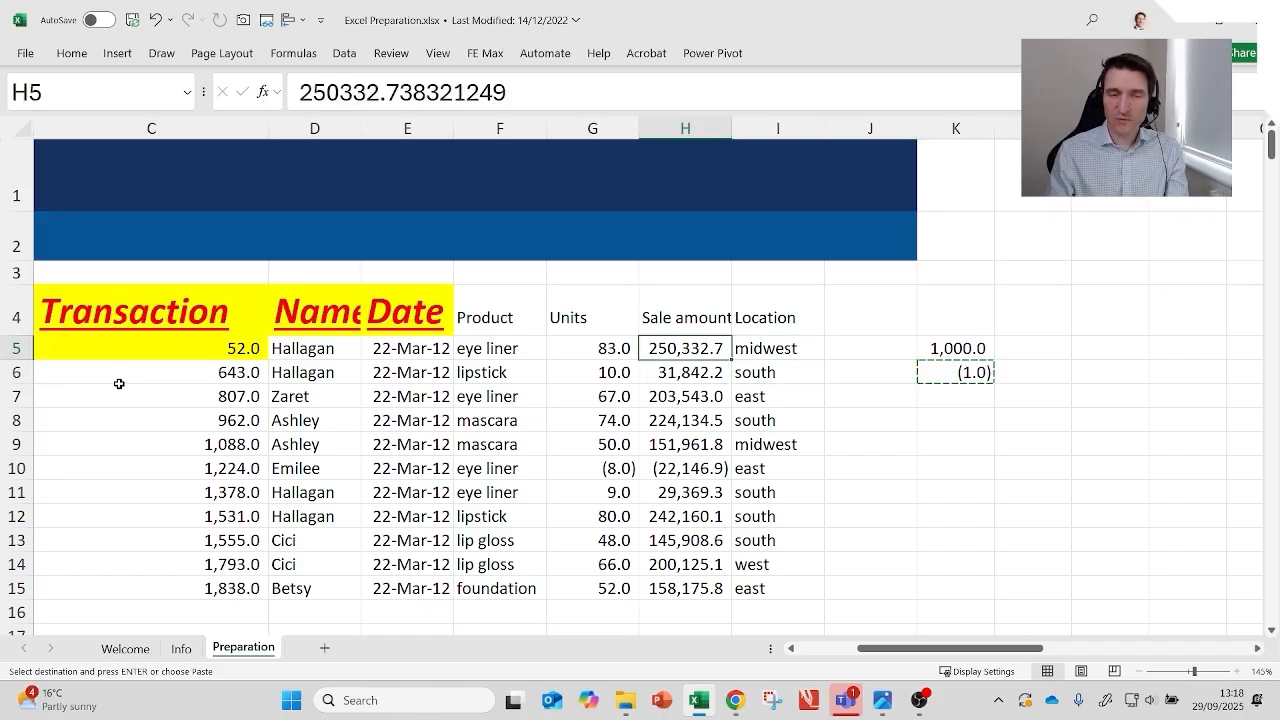
key(shift+Down)
key(shift+Down)
key(shift+Down)
key(shift+Down)
key(shift+Down)
key(shift+Down)
key(shift+Down)
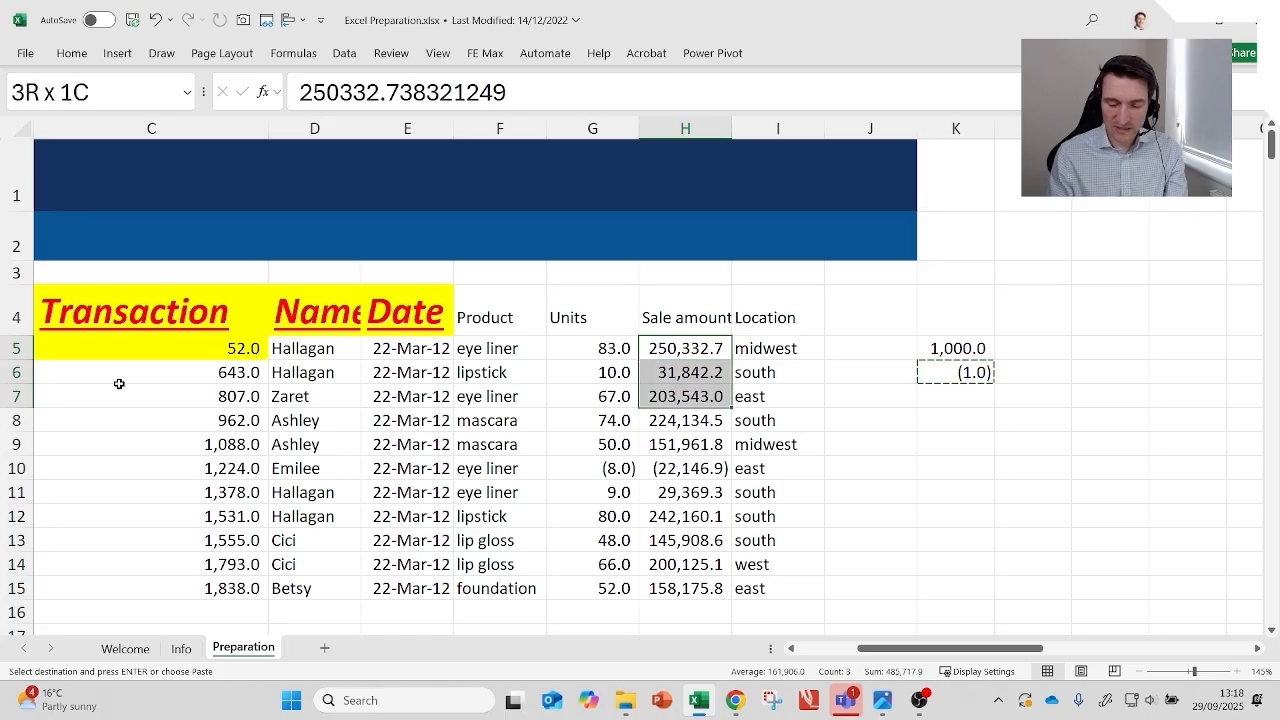
key(shift+Down)
key(shift+Down)
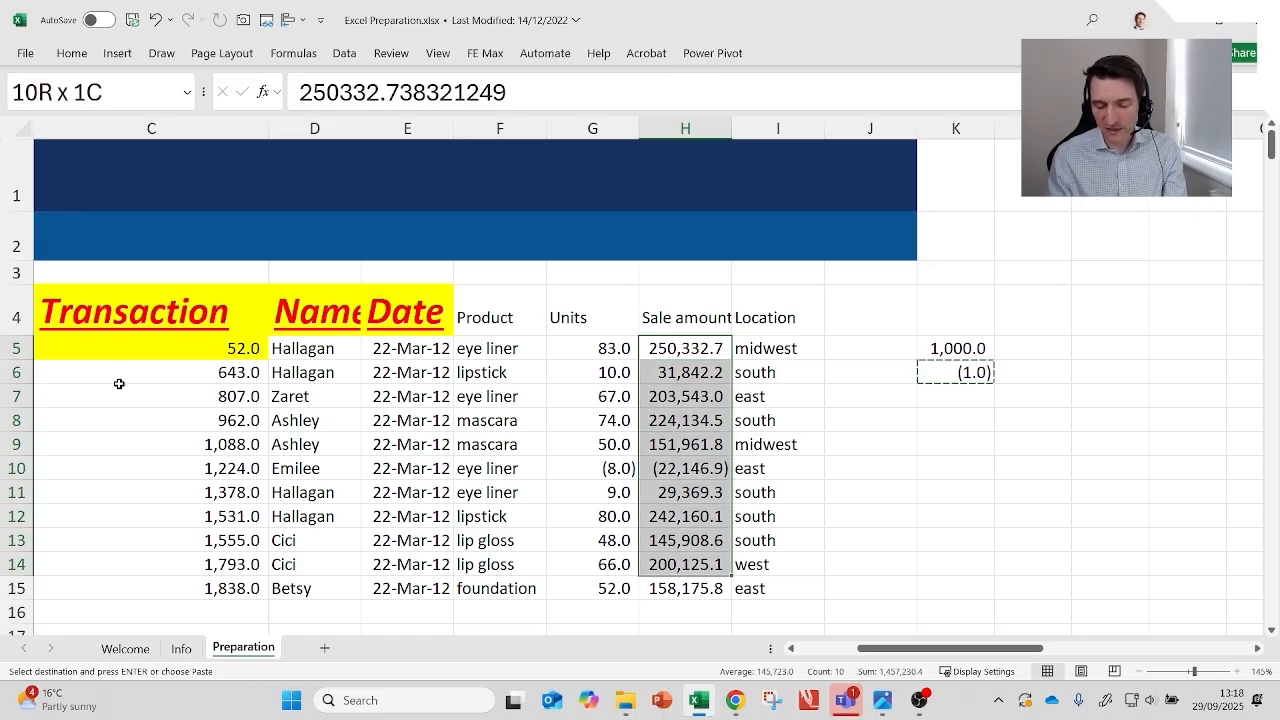
key(shift+Down)
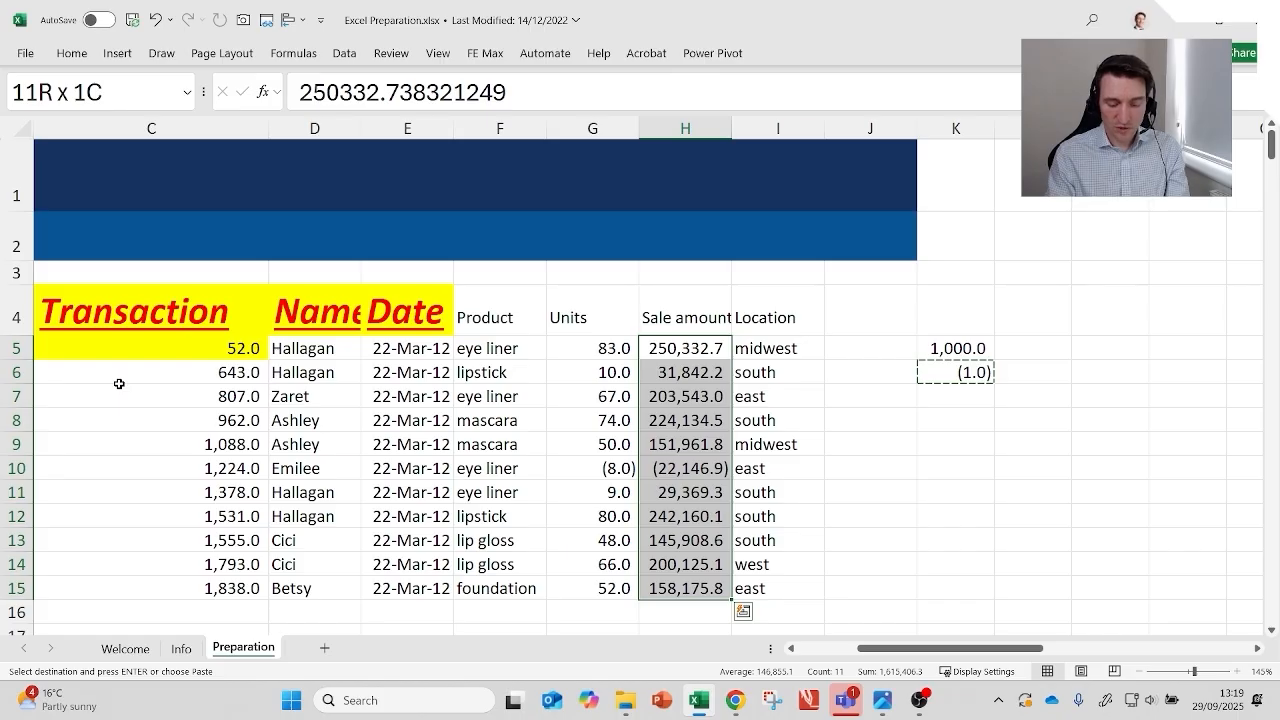
key(ctrl+alt+v)
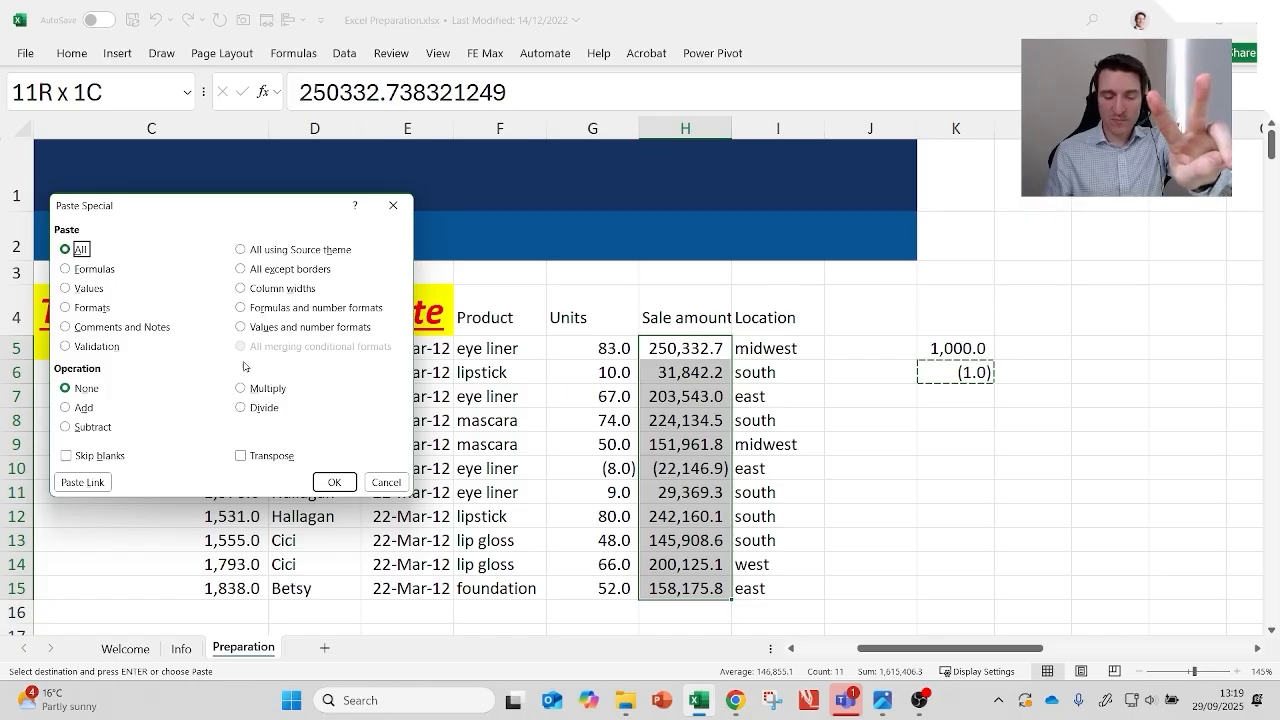
key(m)
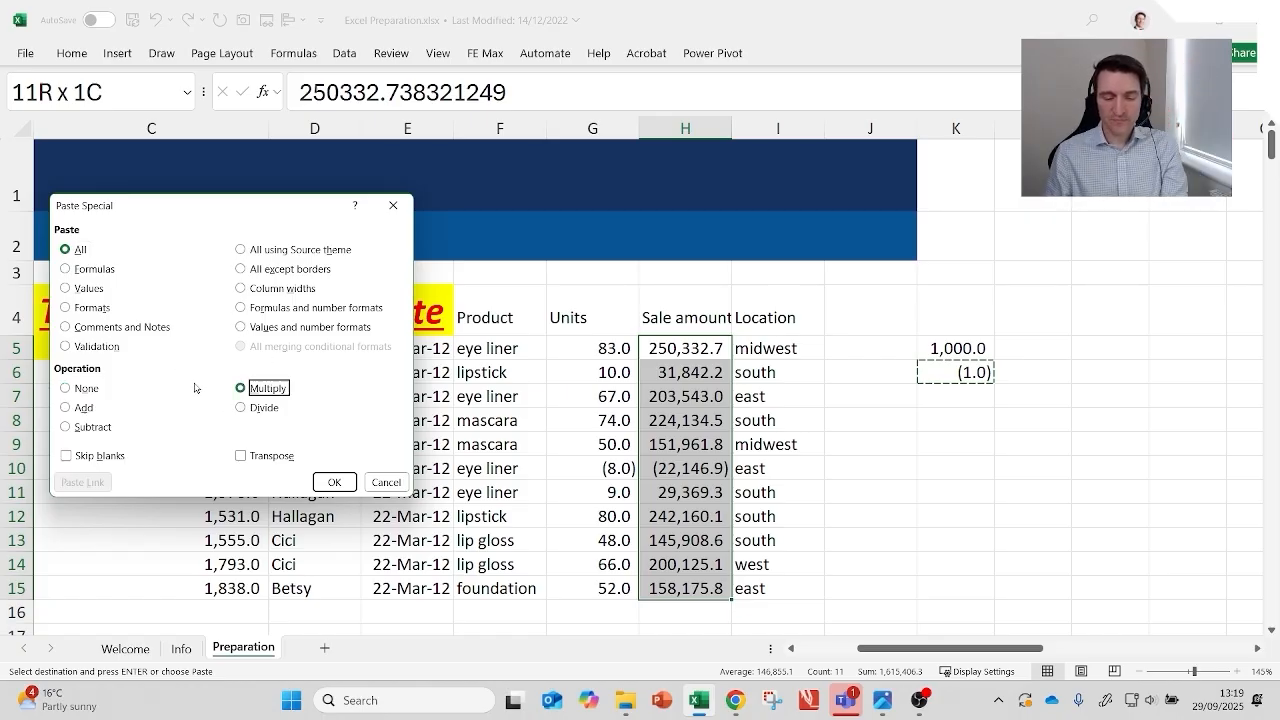
click(64, 288)
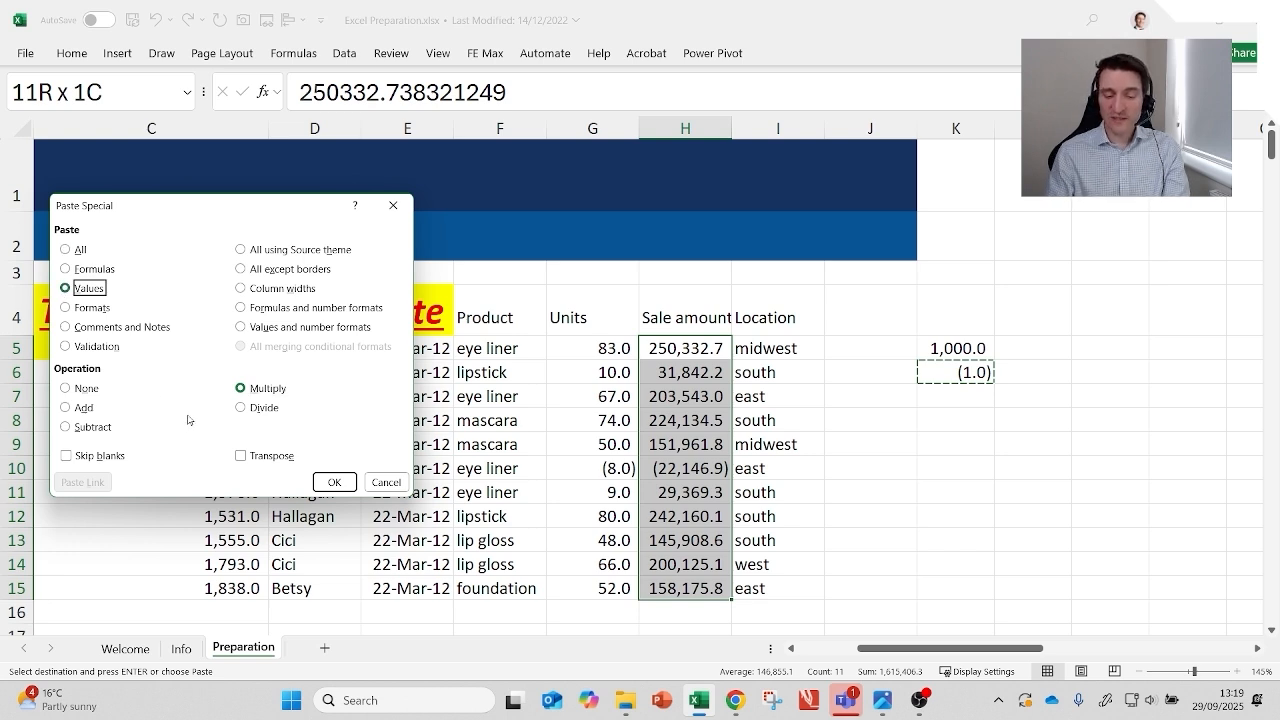
key(Return)
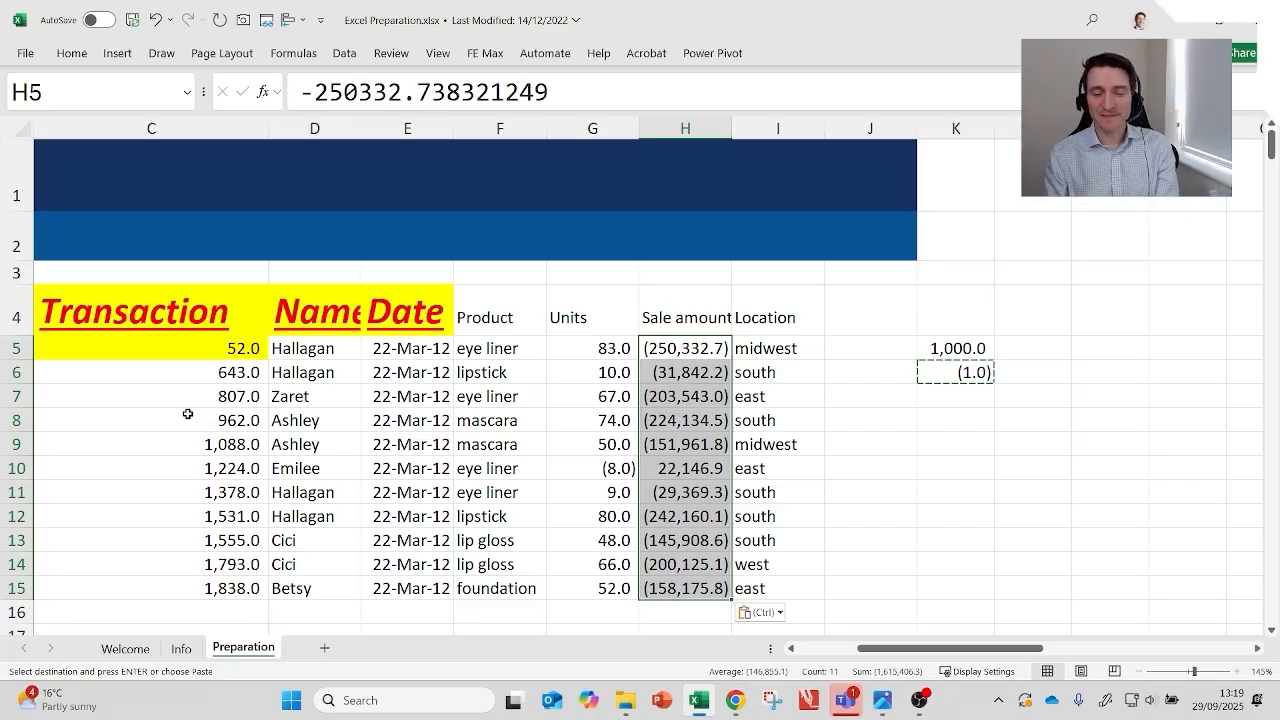
key(Escape)
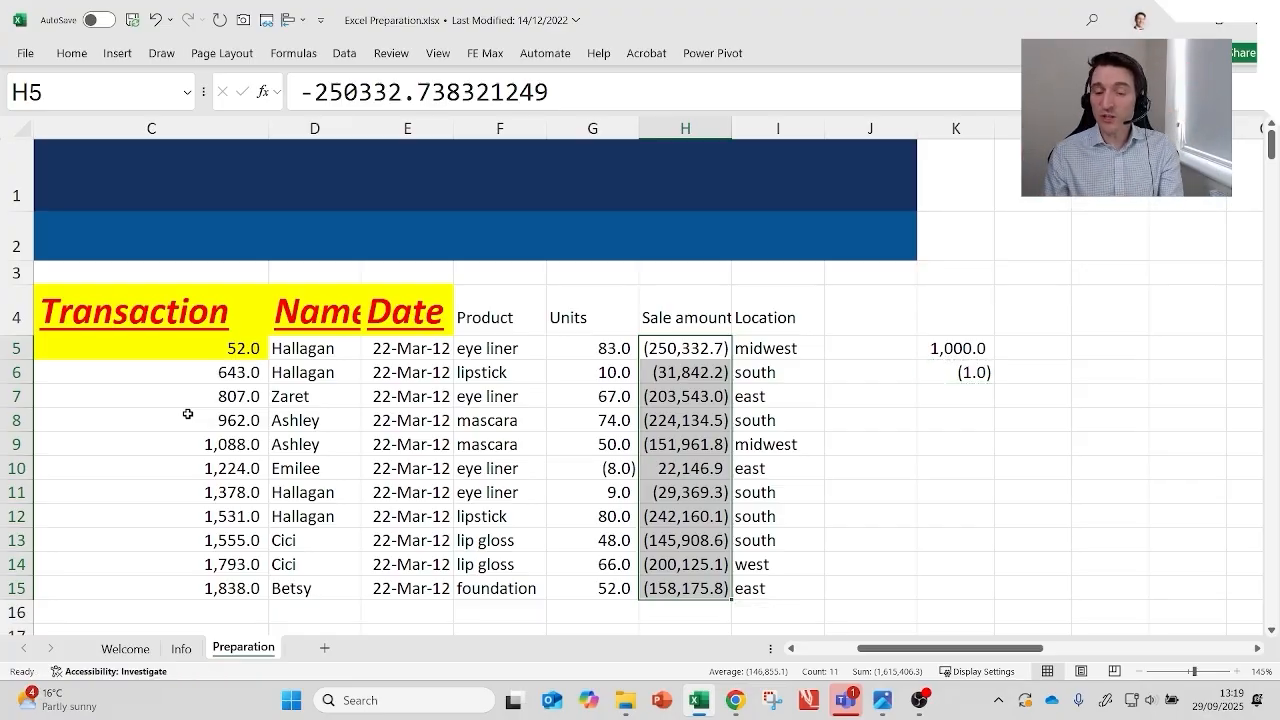
Step: Clear the two helper multipliers in K5:K6 beside the table
key(Right)
key(Right)
key(Right)
key(Up)
key(Down)
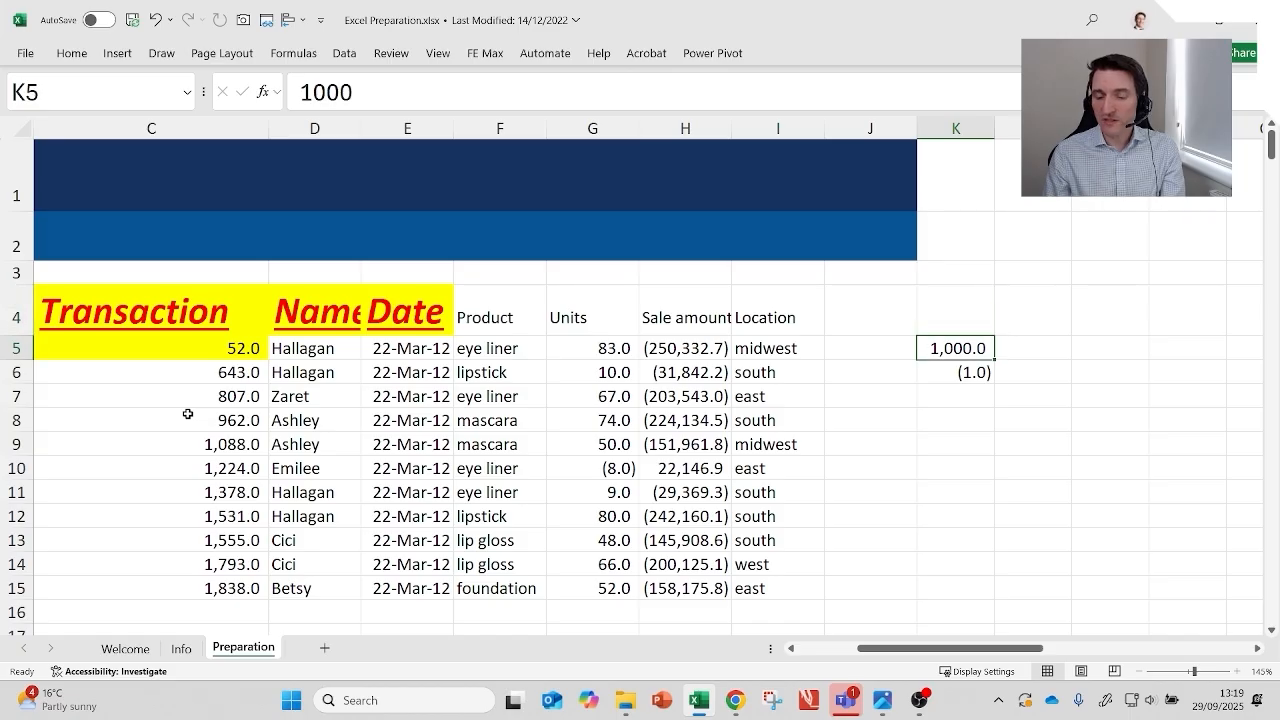
key(shift+Down)
key(Delete)
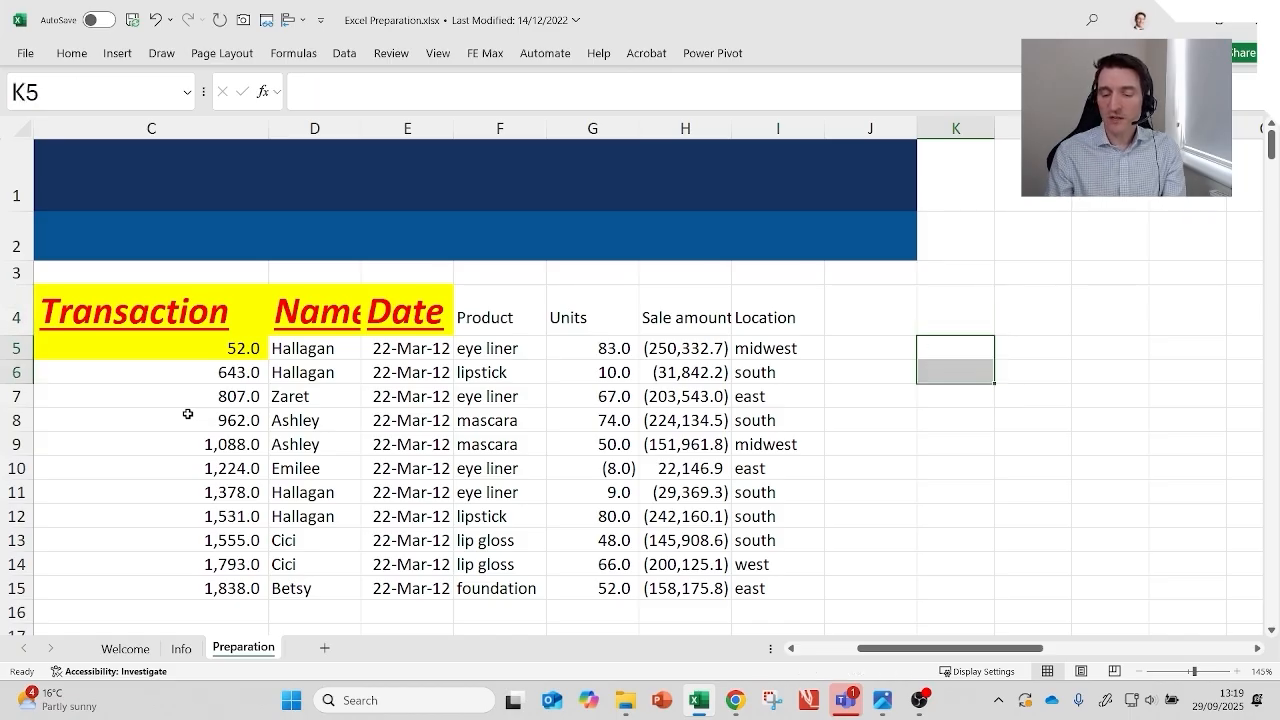
key(Right)
key(Left)
key(Down)
key(Down)
key(Right)
key(Up)
key(Up)
key(Up)
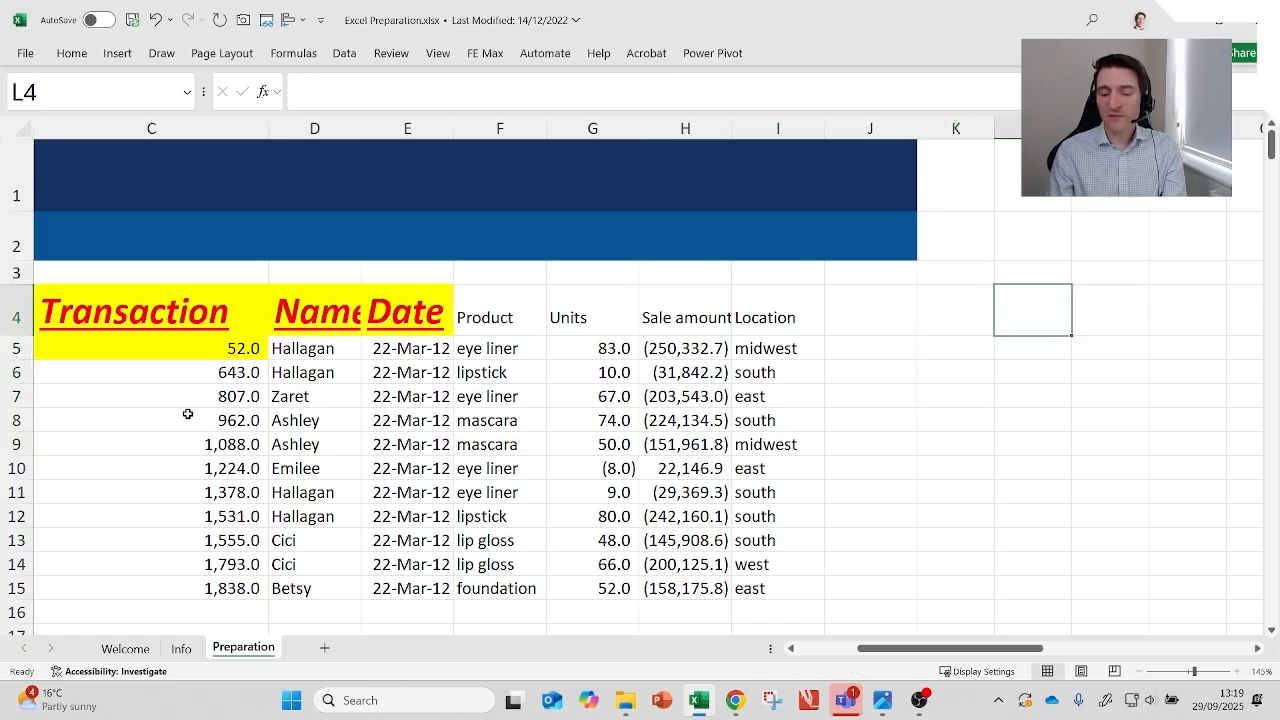
key(Left)
key(shift+Down)
key(shift+Down)
key(shift+Down)
key(shift+Right)
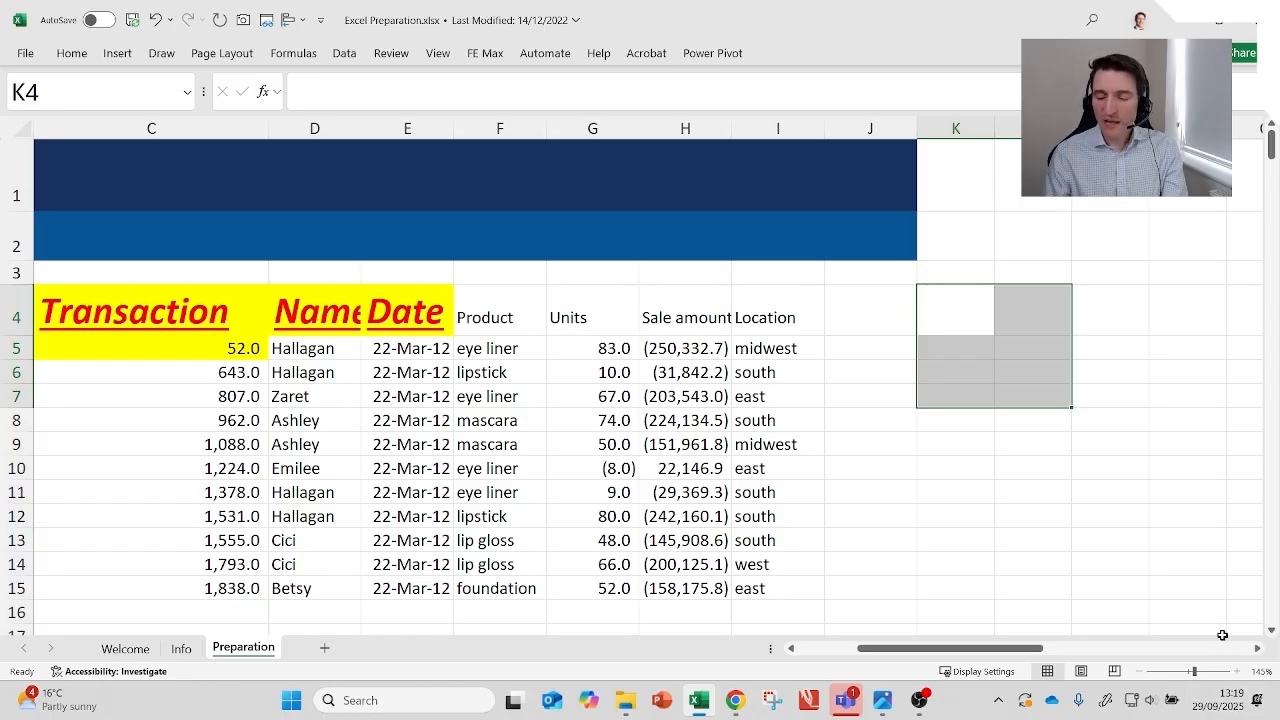
key(Right)
key(Right)
key(Right)
key(Right)
key(Right)
key(Right)
key(Right)
key(Right)
key(Right)
key(Down)
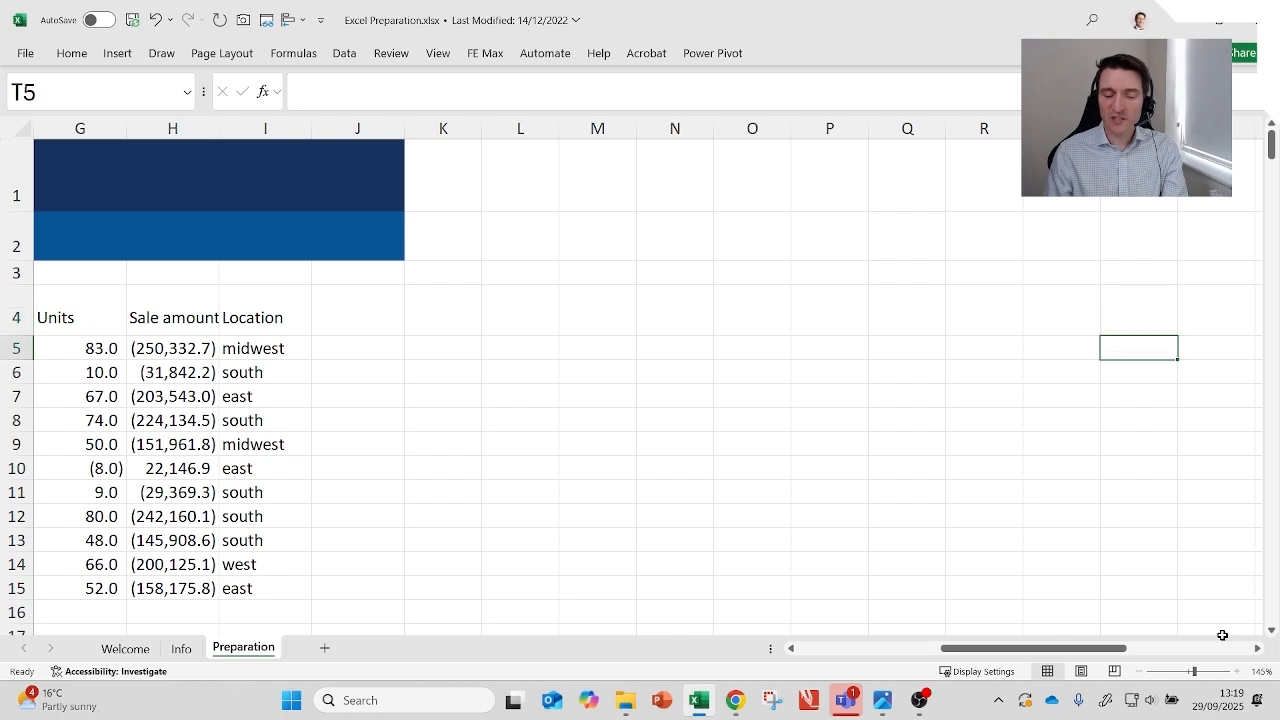
key(Down)
key(Down)
key(Down)
key(Down)
key(Down)
key(Down)
key(Down)
key(Down)
key(Down)
key(Down)
key(Down)
key(Down)
key(Down)
key(Up)
key(Up)
key(Up)
key(Left)
key(Left)
key(Left)
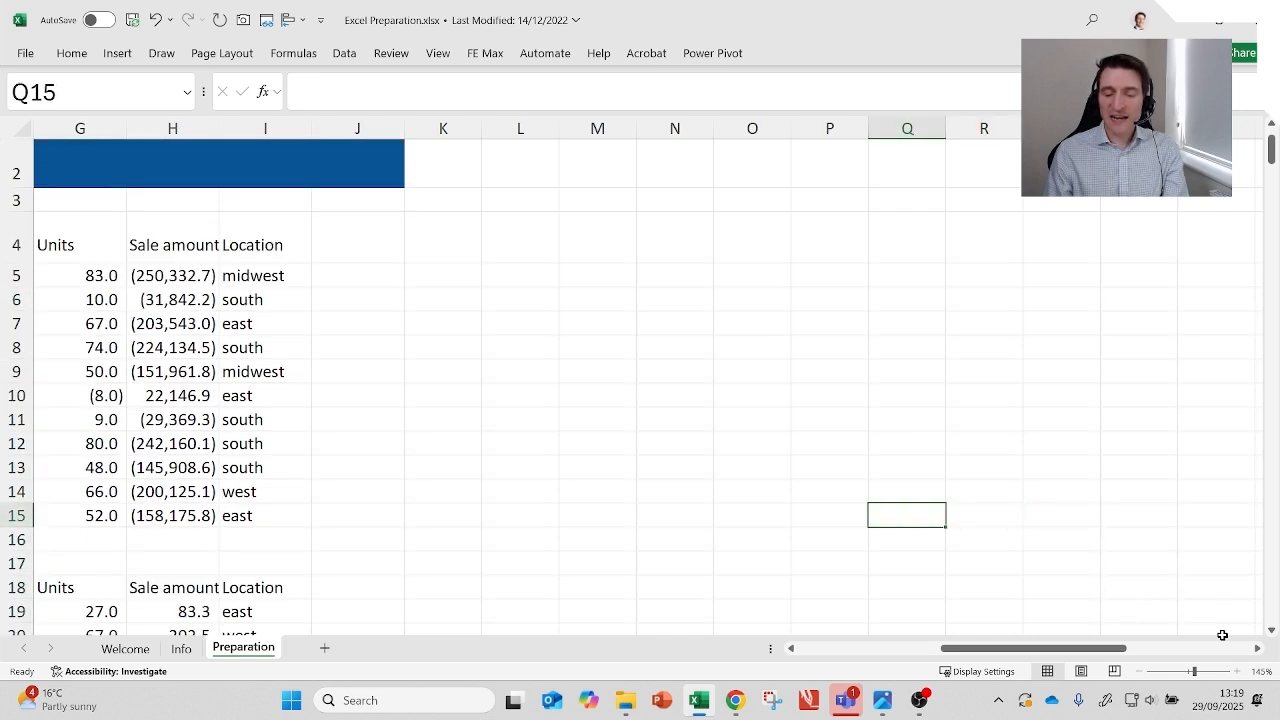
key(Left)
key(Left)
key(Left)
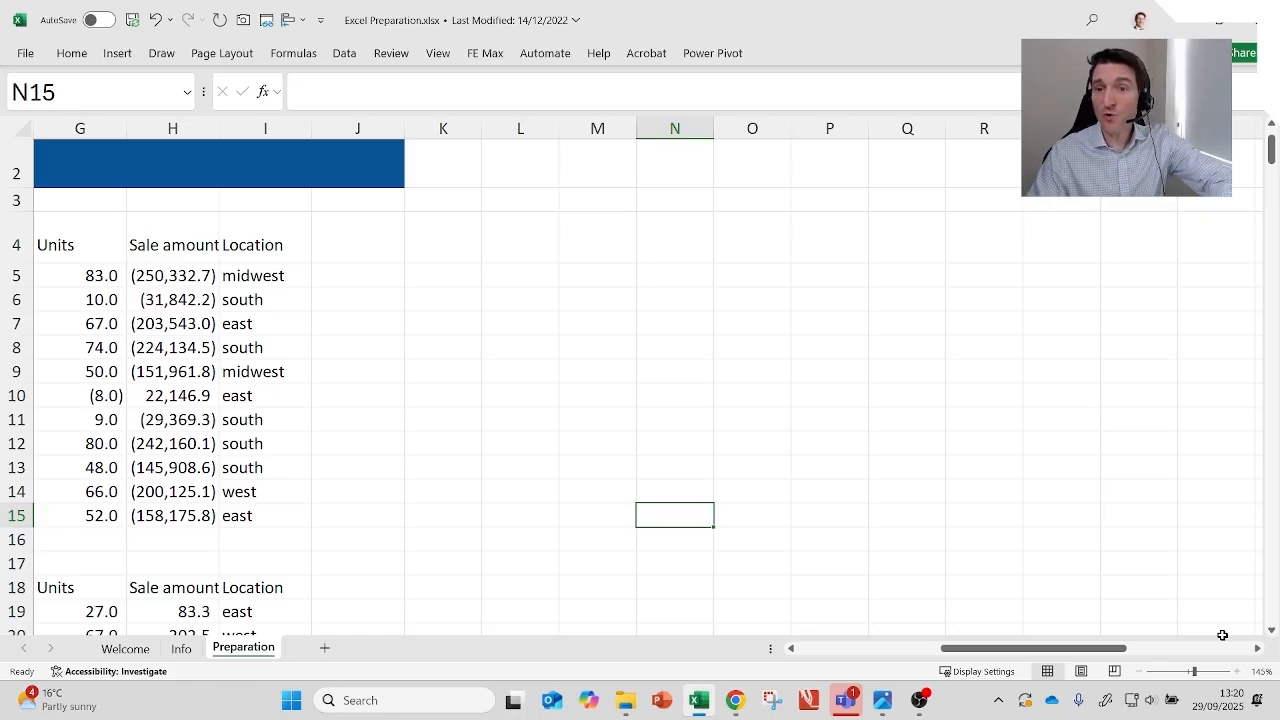
Step: Return to the start of the Preparation sheet and select the empty cell B8 beside the Transaction values
key(ctrl+Home)
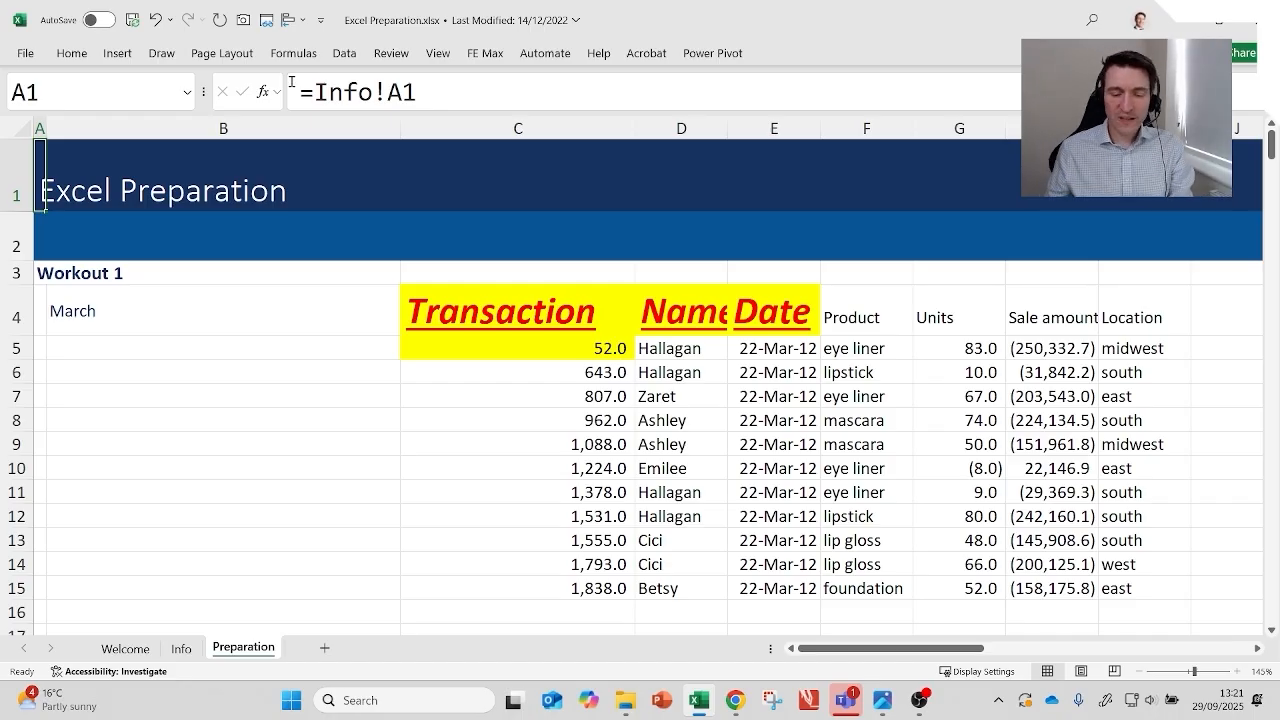
key(Right)
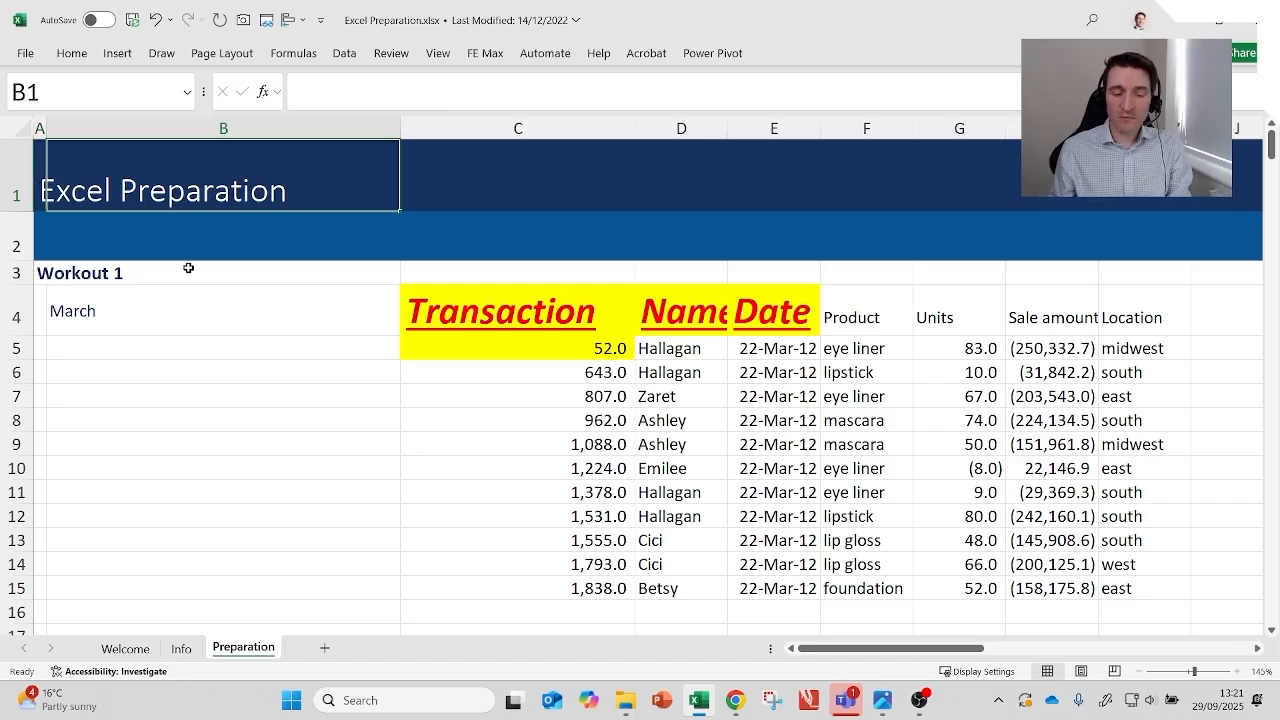
key(Left)
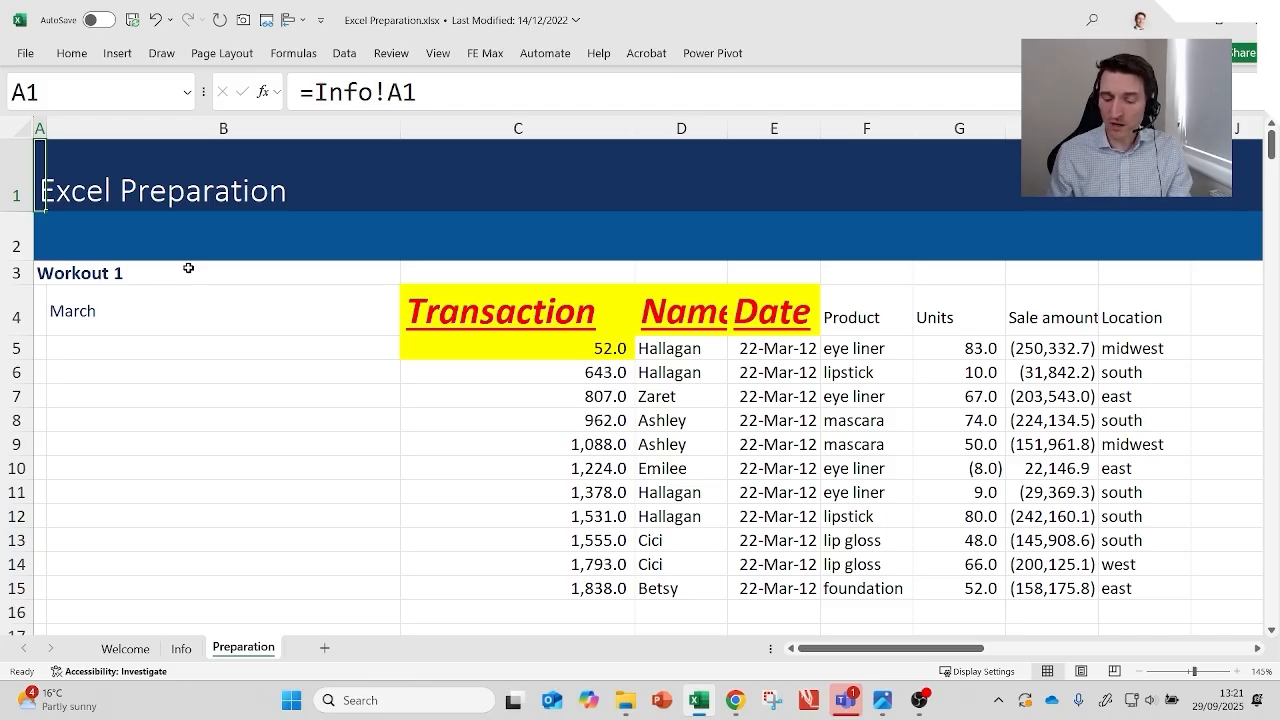
key(Down)
key(Down)
key(Down)
key(Down)
key(Down)
key(Down)
key(Up)
key(Up)
key(Up)
key(Right)
key(Right)
key(Right)
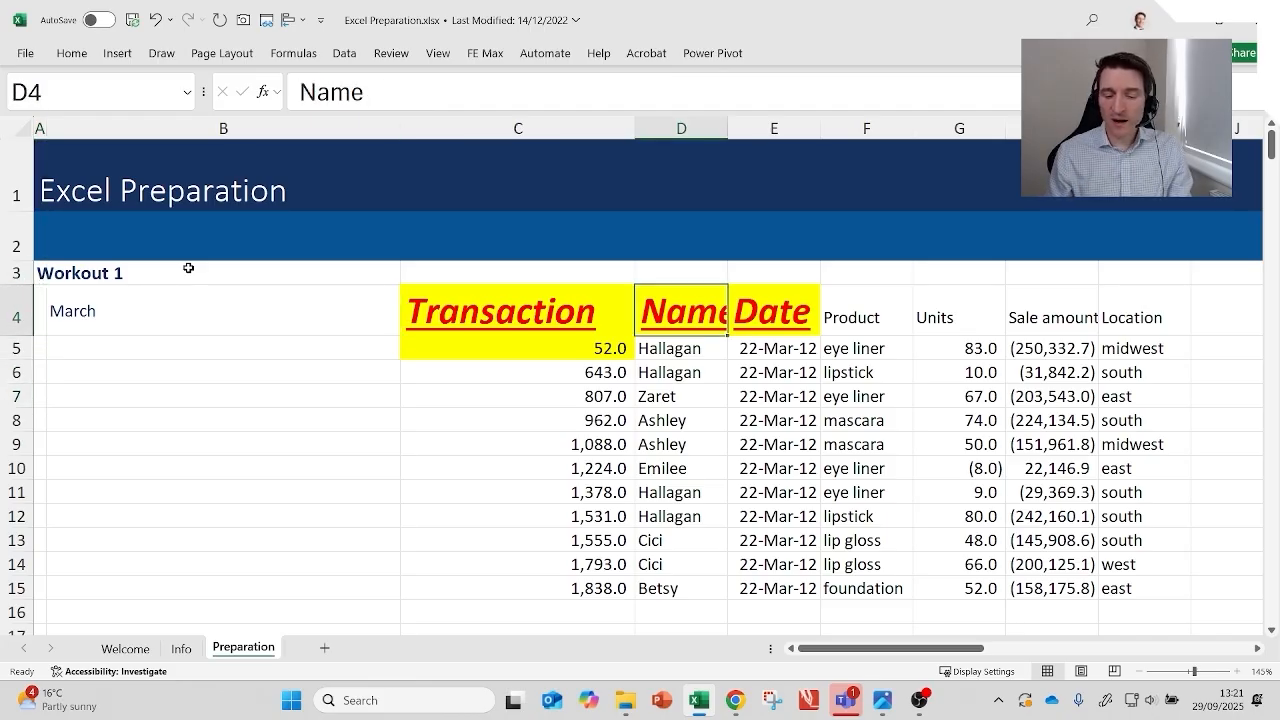
key(Right)
key(Down)
key(Left)
key(Left)
key(Left)
key(Left)
key(Down)
key(Down)
key(Down)
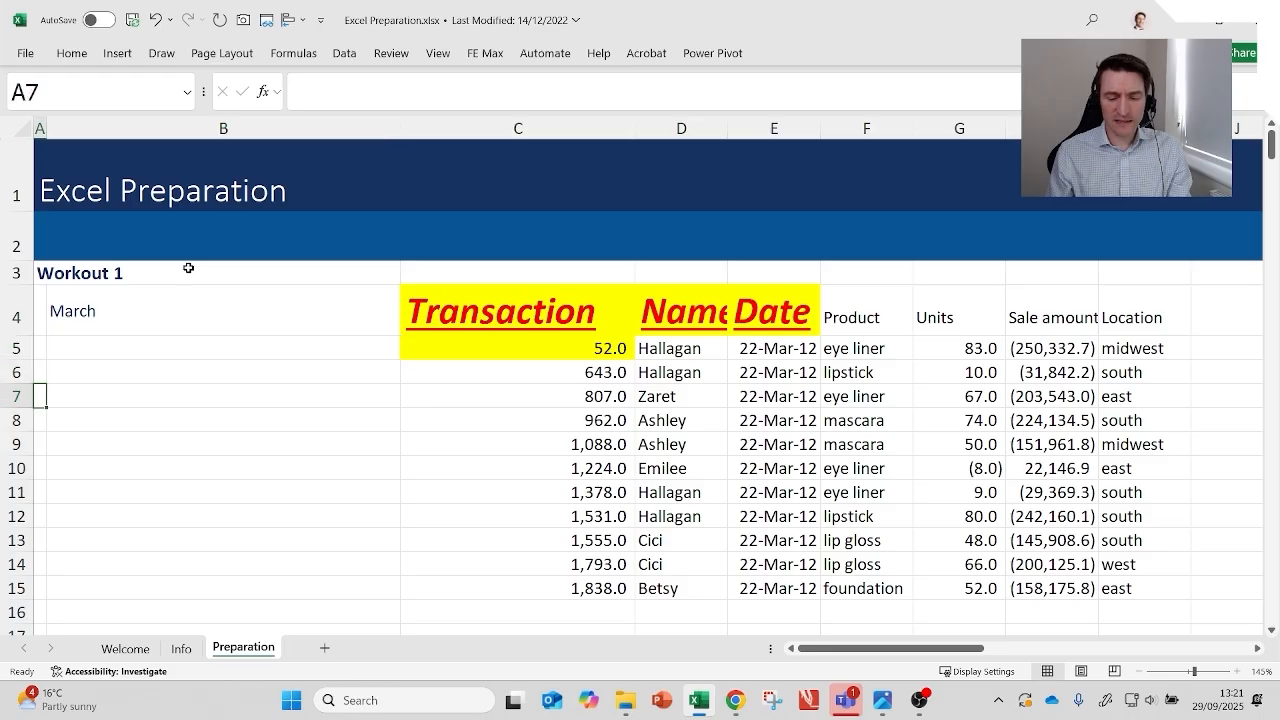
key(Right)
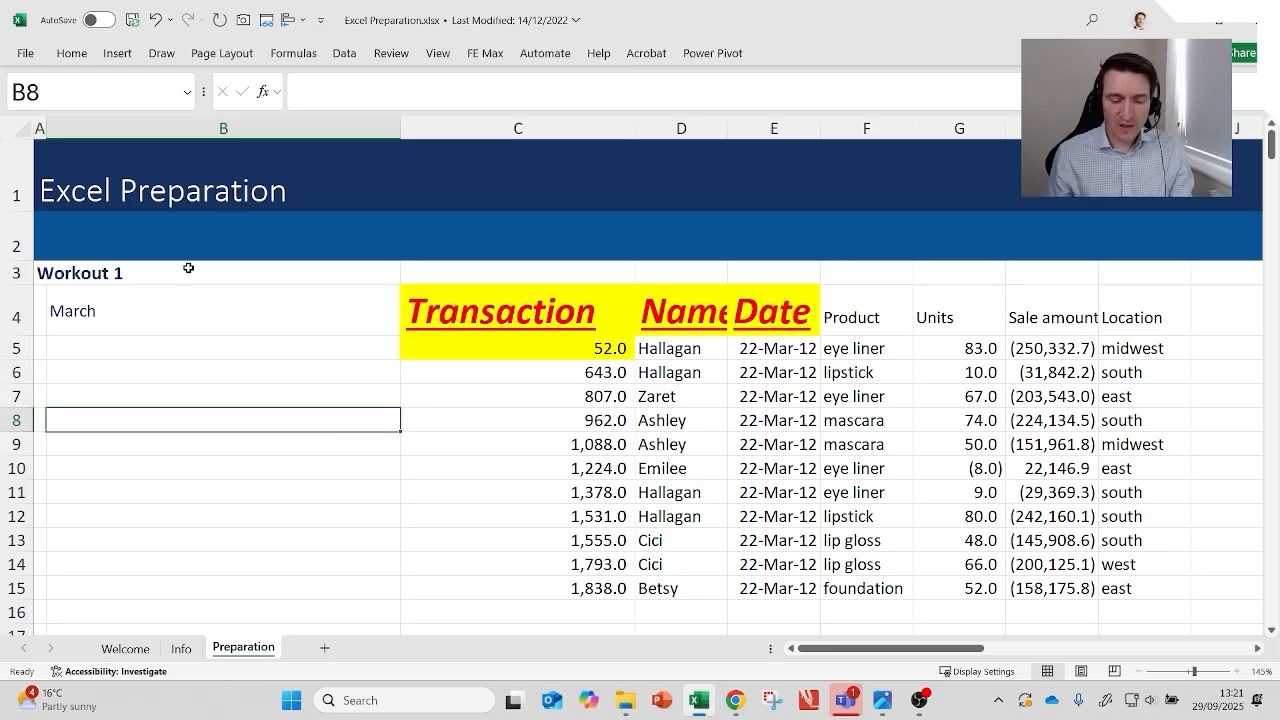
text(=)
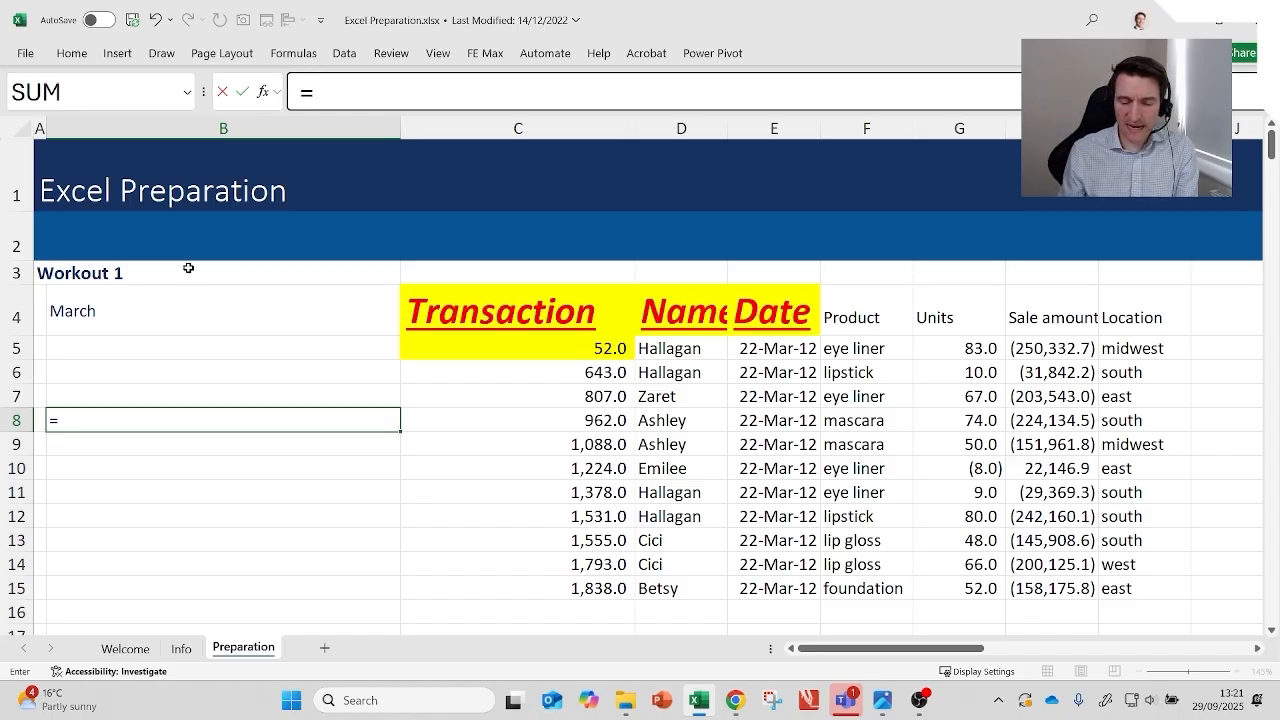
key(Right)
text(+)
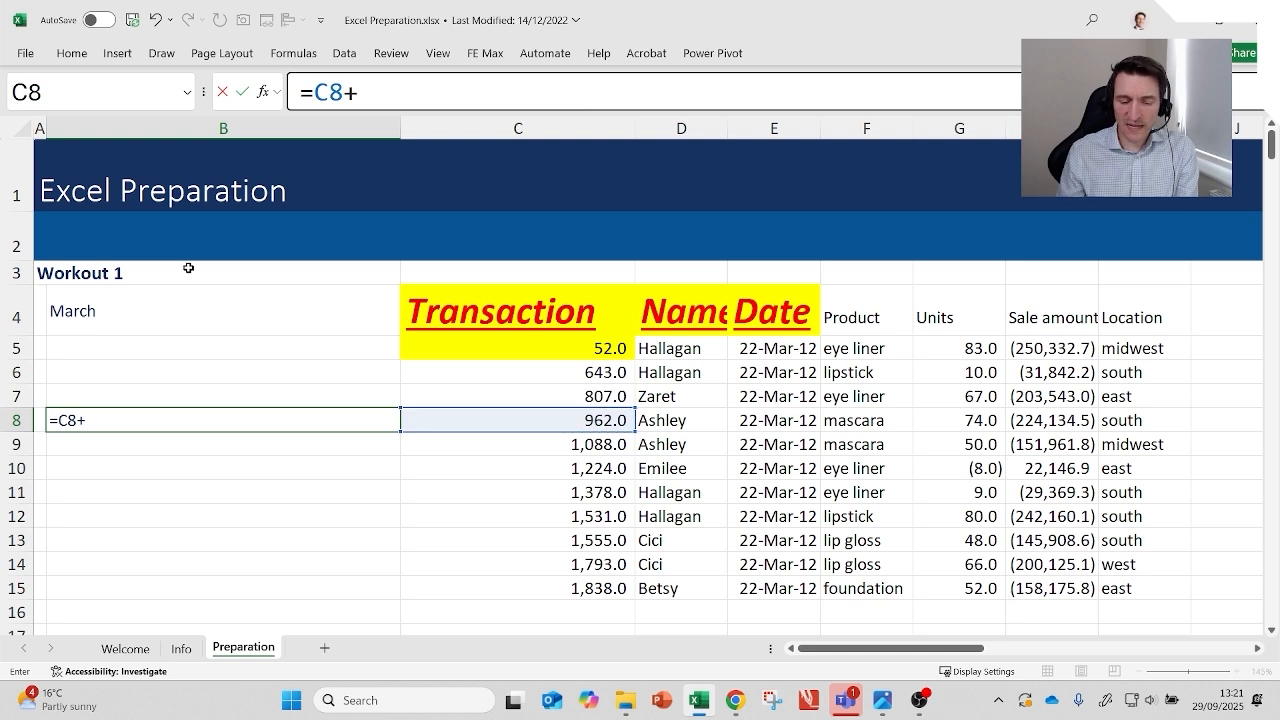
key(Down)
key(Right)
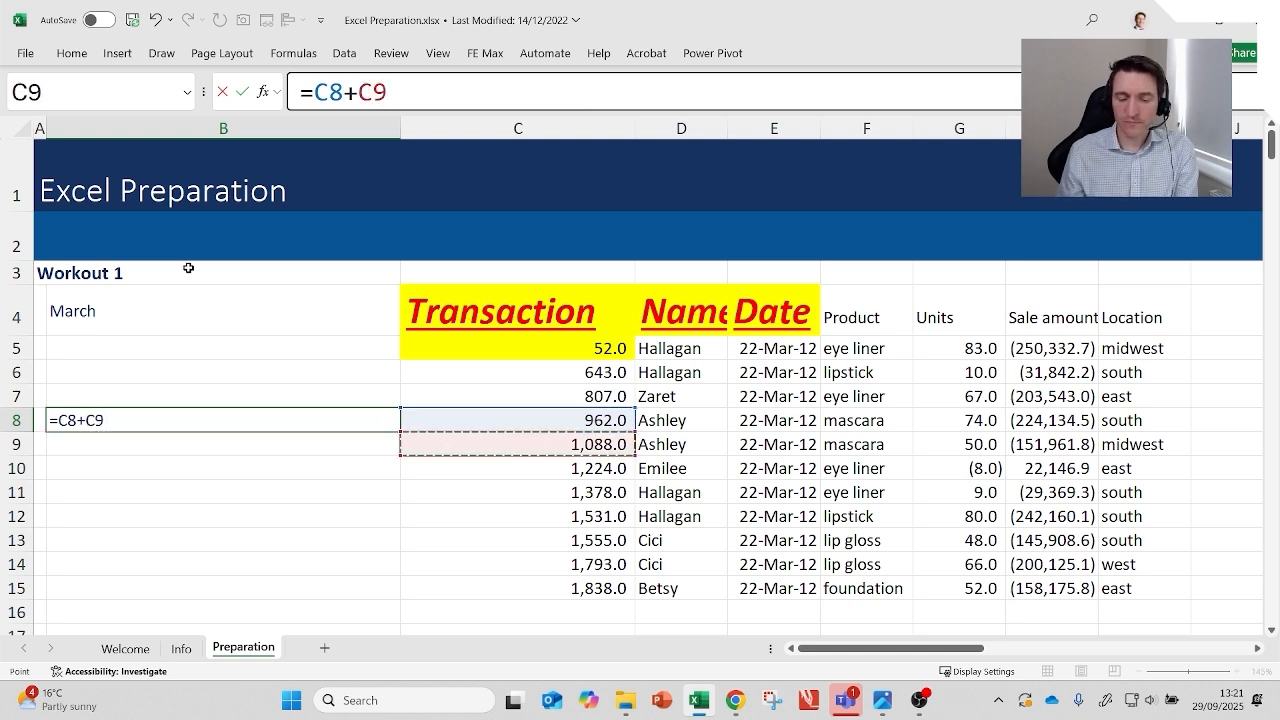
key(Escape)
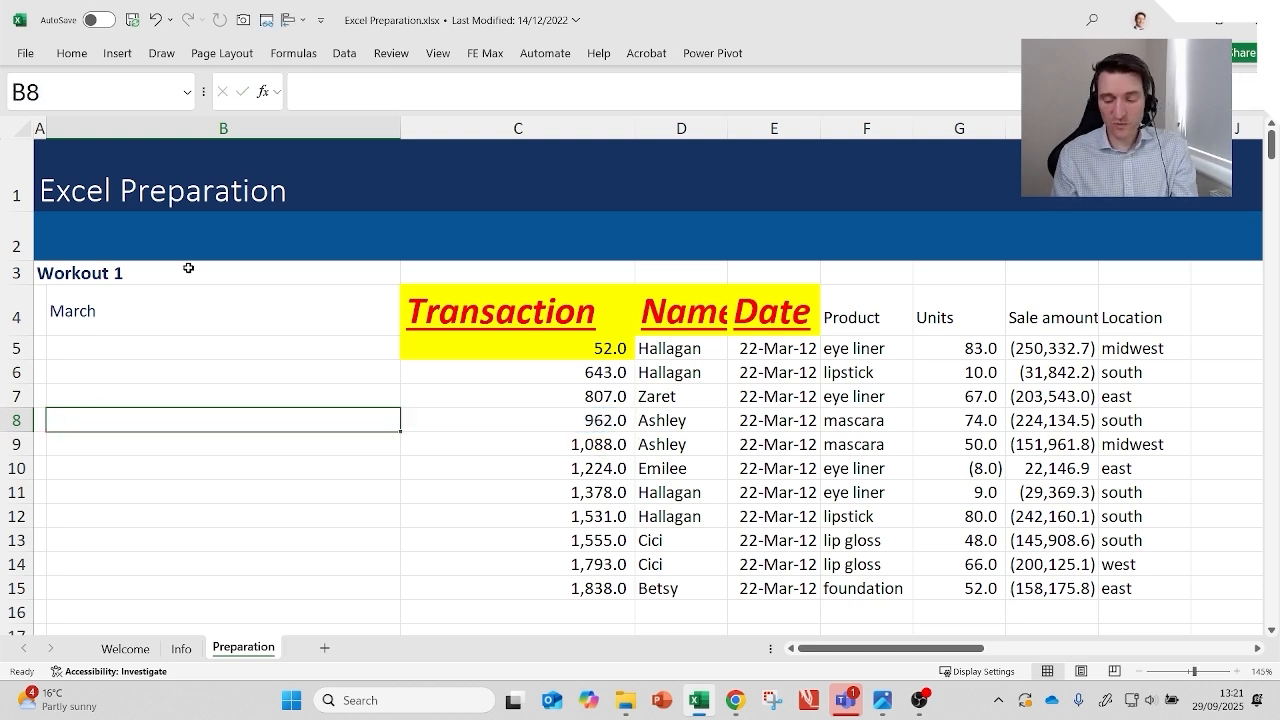
Step: Enter the formula =C8+C9 in B8, keep the cell selected, and review the formula's references
text(=)
key(Right)
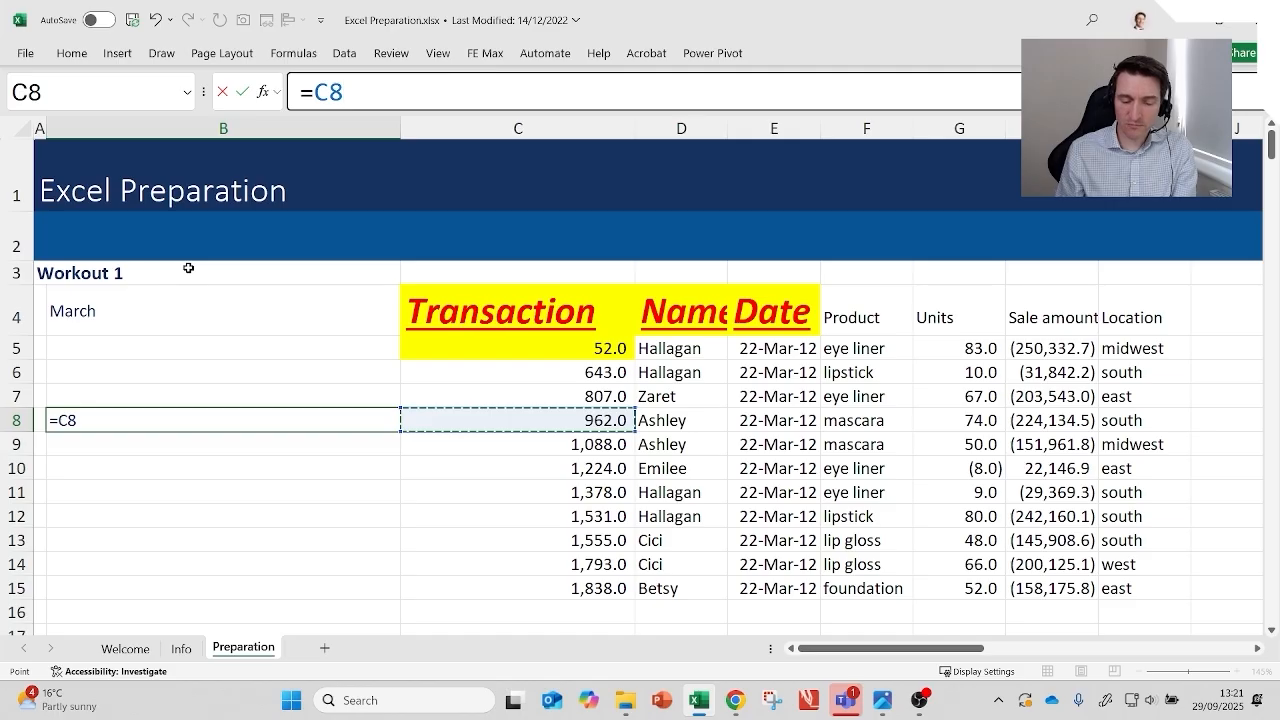
text(+)
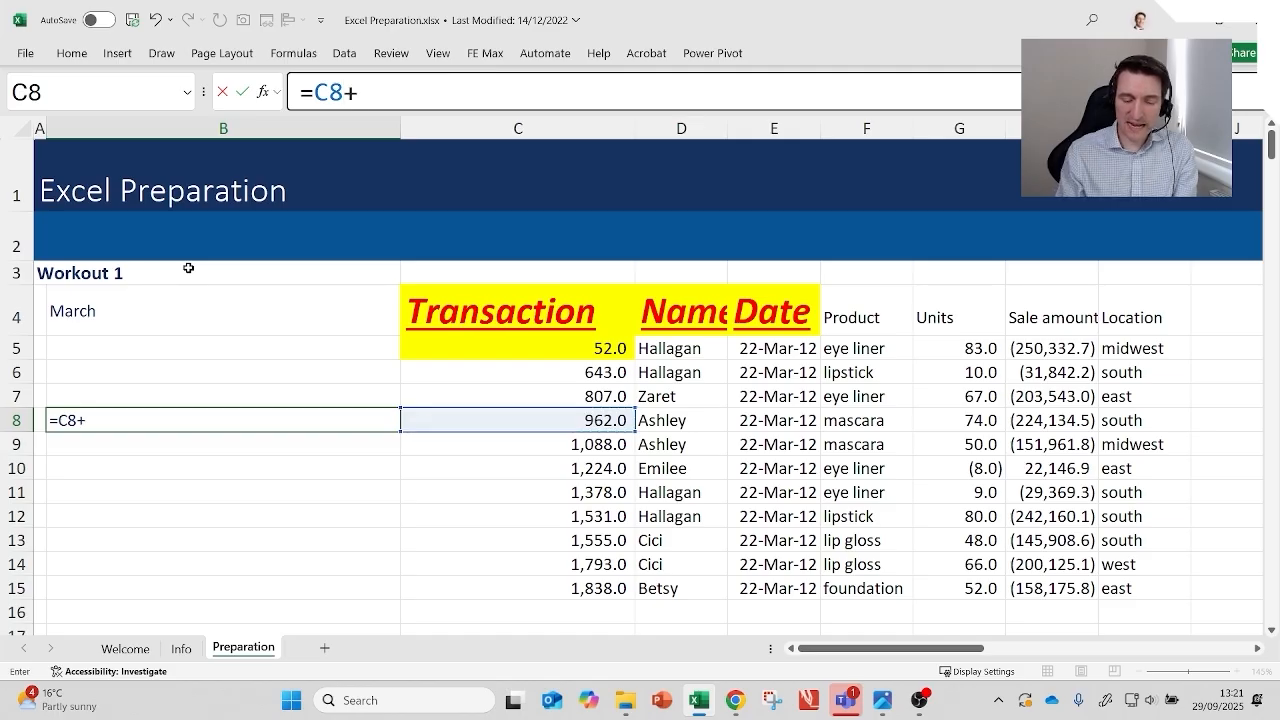
key(Down)
key(Right)
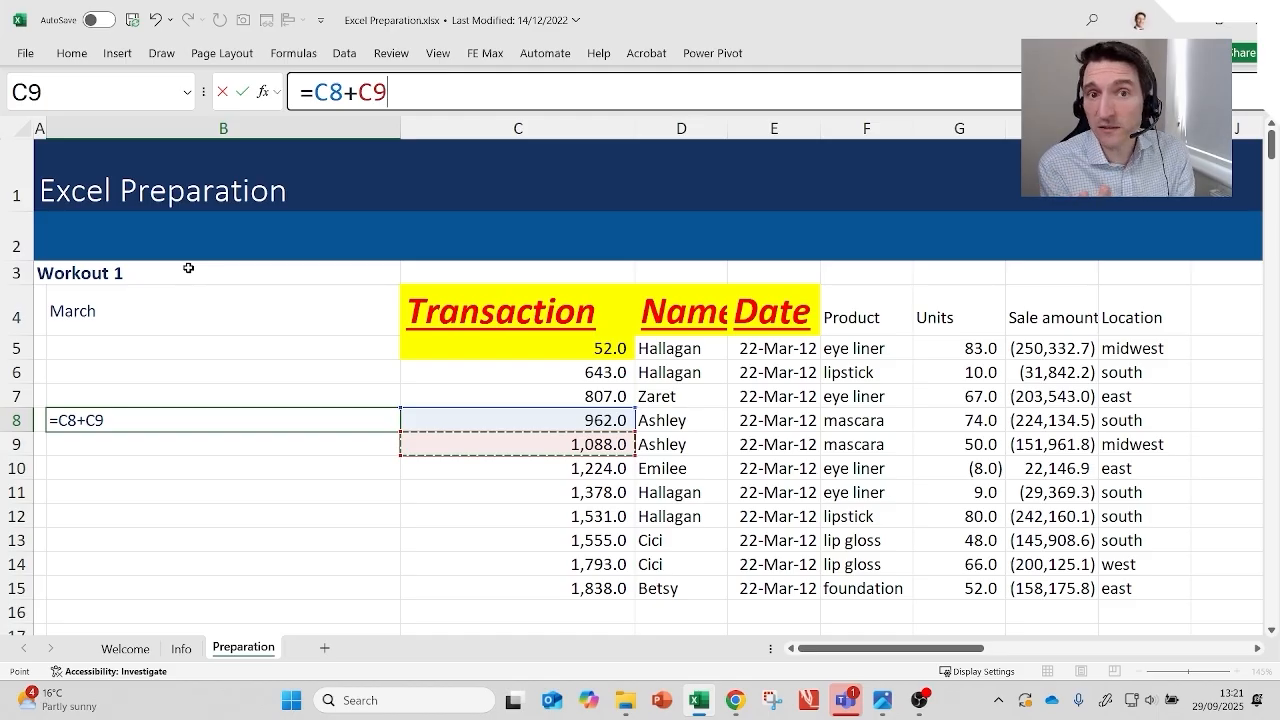
key(ctrl+Return)
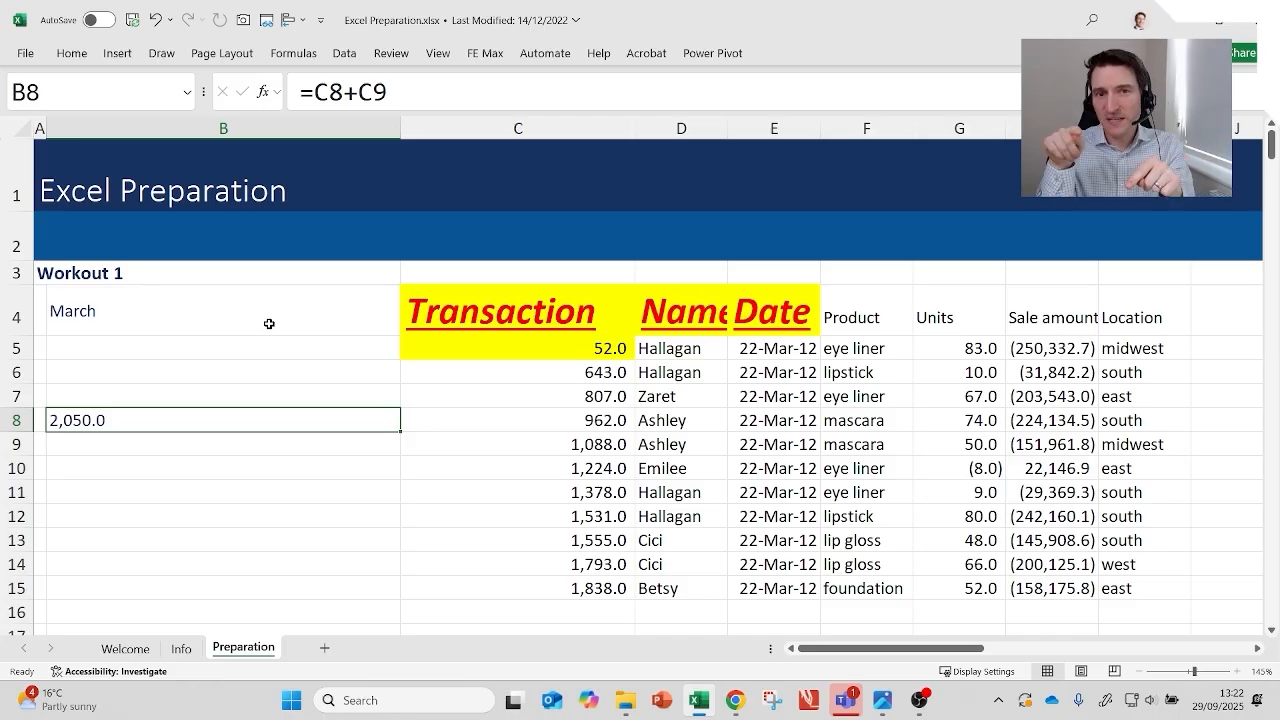
click(397, 85)
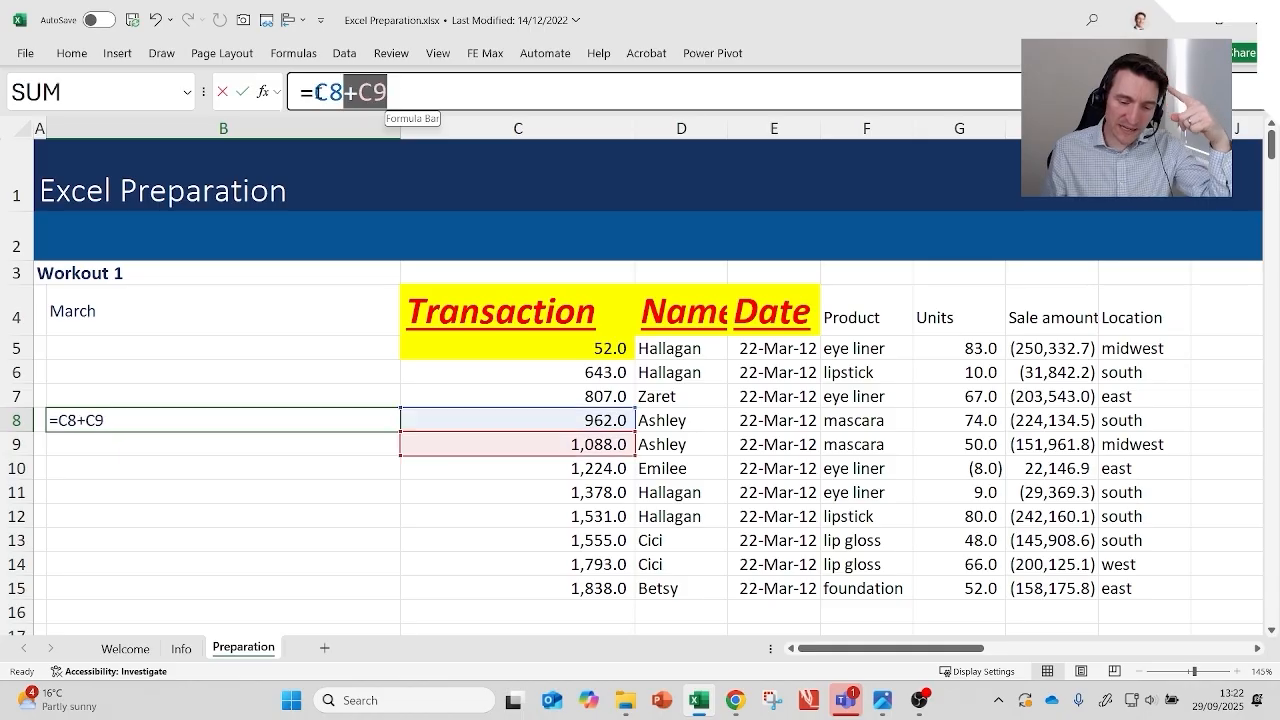
key(ctrl+Return)
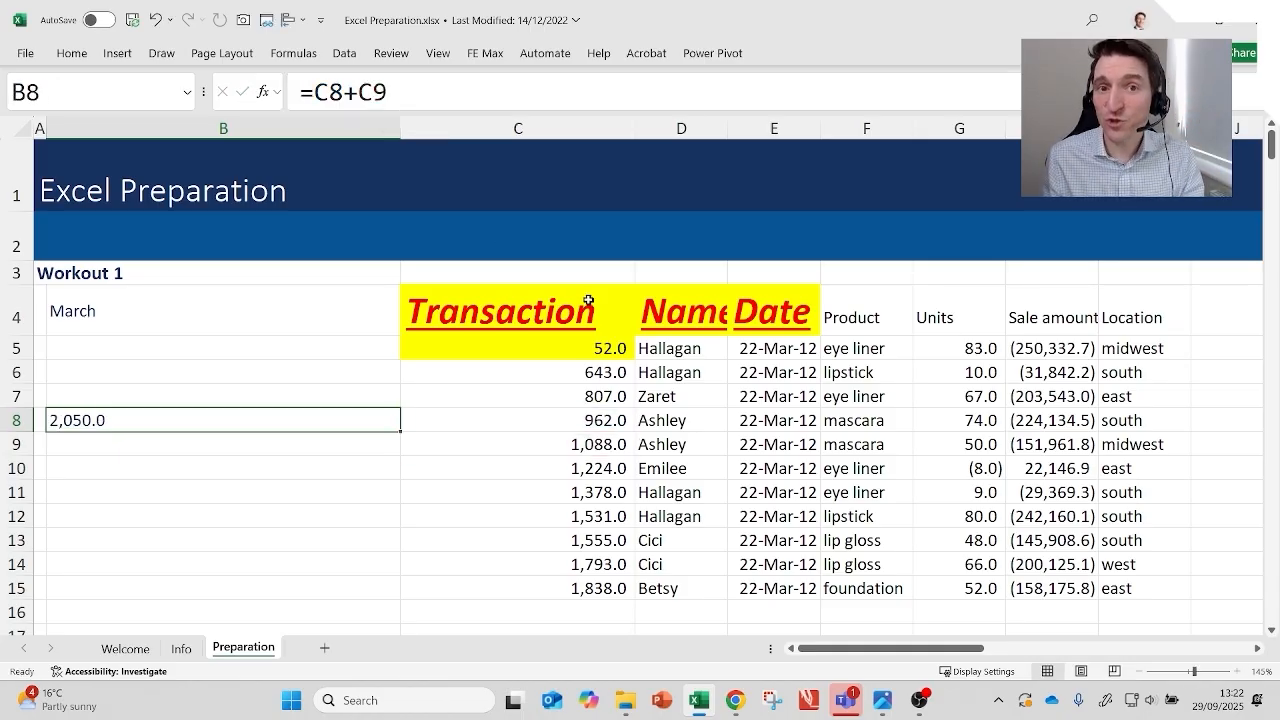
Step: Open the B8 formula for editing and practise extending and shrinking the text selection over its references, ending with nothing selected
key(F2)
key(shift+Left)
key(shift+Left)
key(shift+Left)
key(shift+Left)
key(shift+Left)
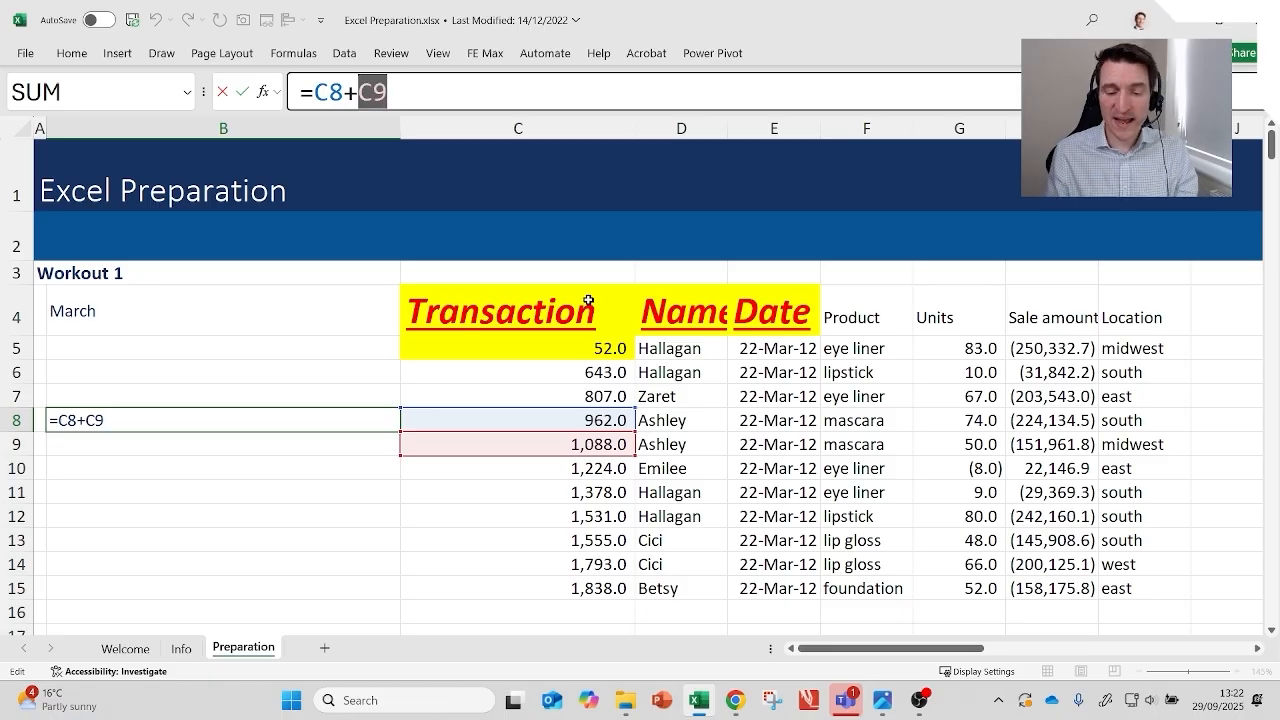
key(shift+Right)
key(shift+Right)
key(shift+Right)
key(shift+Right)
key(shift+Right)
key(shift+Left)
key(shift+Left)
key(shift+Left)
key(shift+Left)
key(shift+Left)
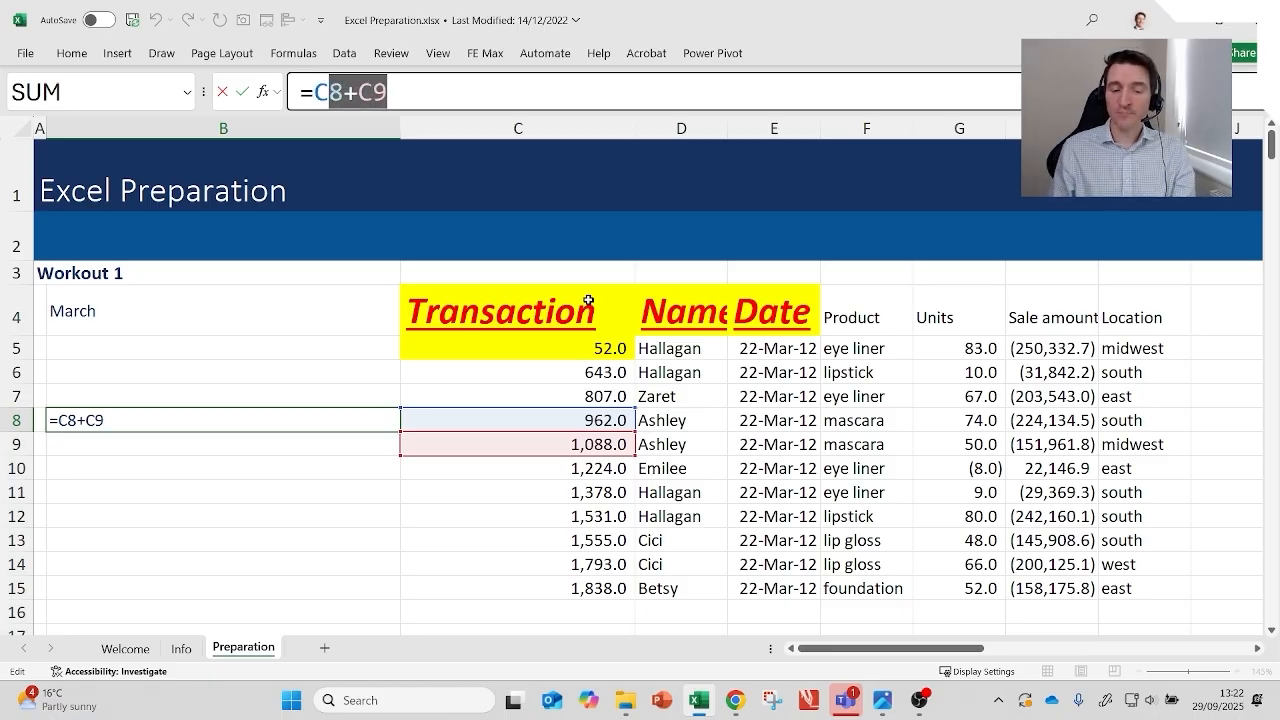
key(shift+Right)
key(shift+Right)
key(shift+Right)
key(shift+Right)
key(shift+Right)
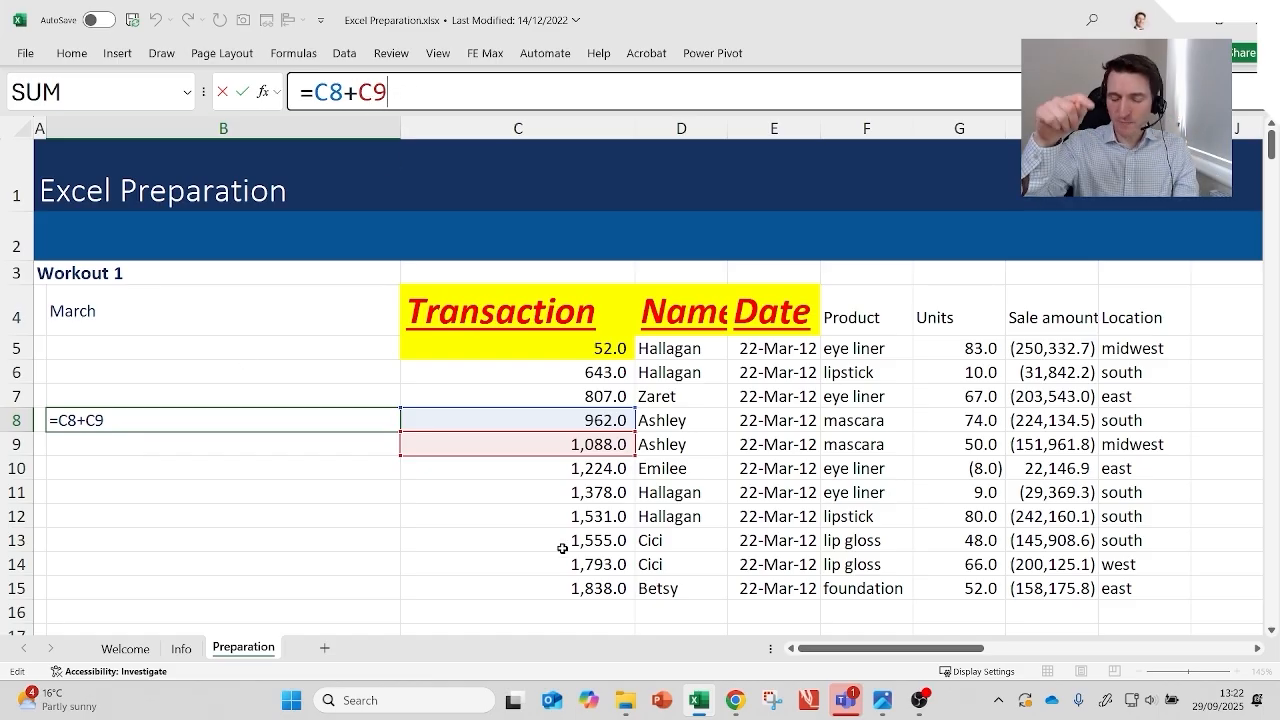
Step: Delete the C9 reference from the B8 formula and practise selecting characters within the remaining =C8+
key(BackSpace)
key(BackSpace)
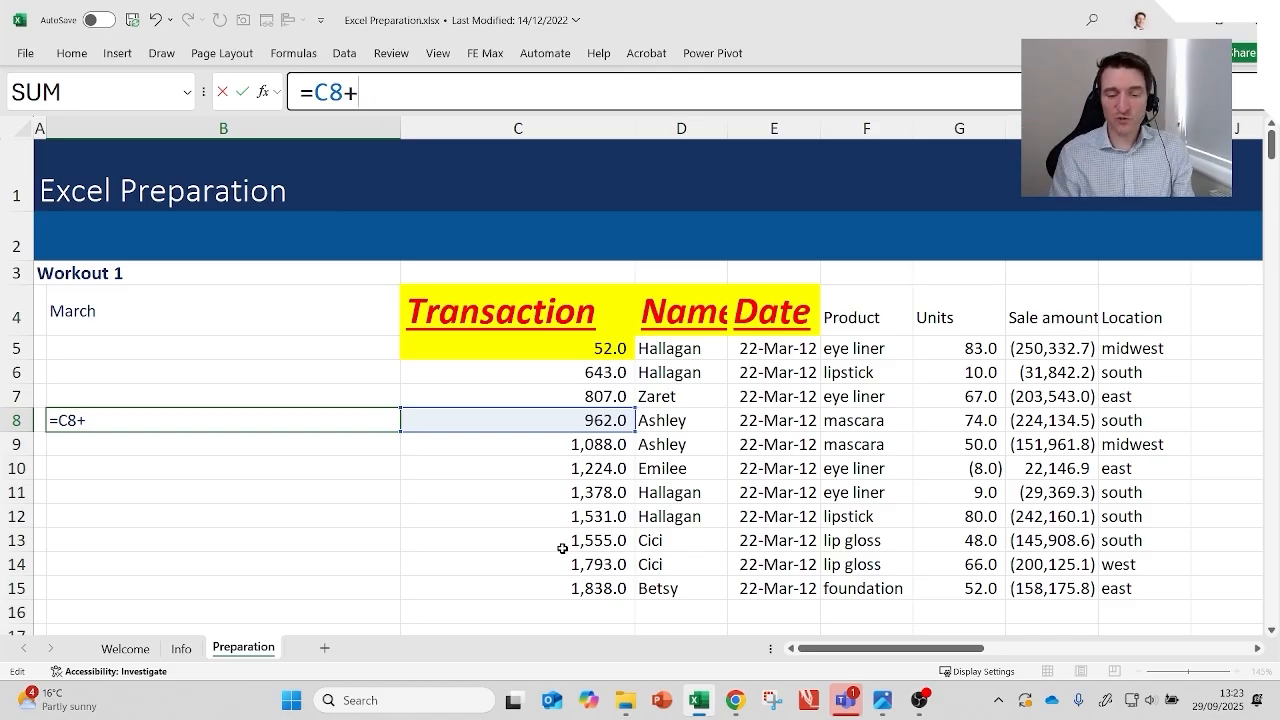
key(shift+Left)
key(shift+Left)
key(shift+Left)
key(shift+Left)
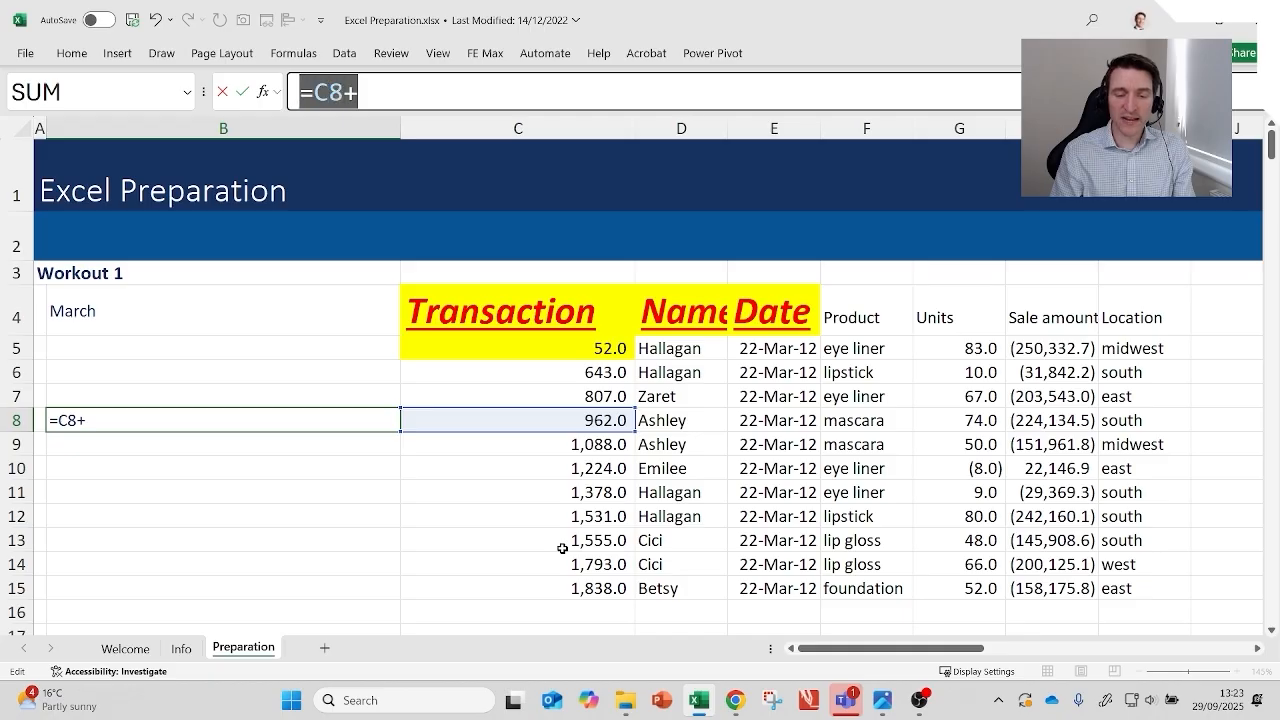
key(Left)
key(shift+Right)
key(shift+Right)
key(shift+Right)
key(shift+Right)
key(Right)
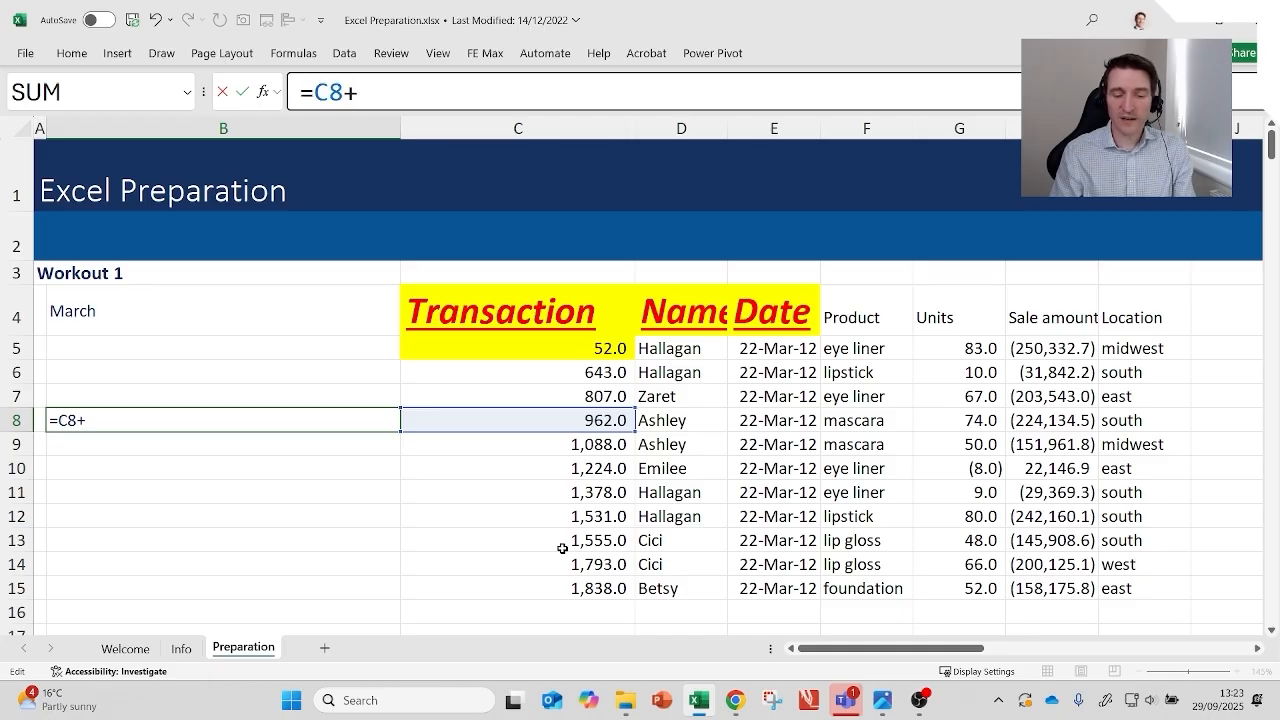
key(shift+Left)
key(shift+Left)
key(shift+Left)
key(shift+Left)
key(Left)
key(Right)
key(shift+Right)
key(shift+Right)
key(shift+Right)
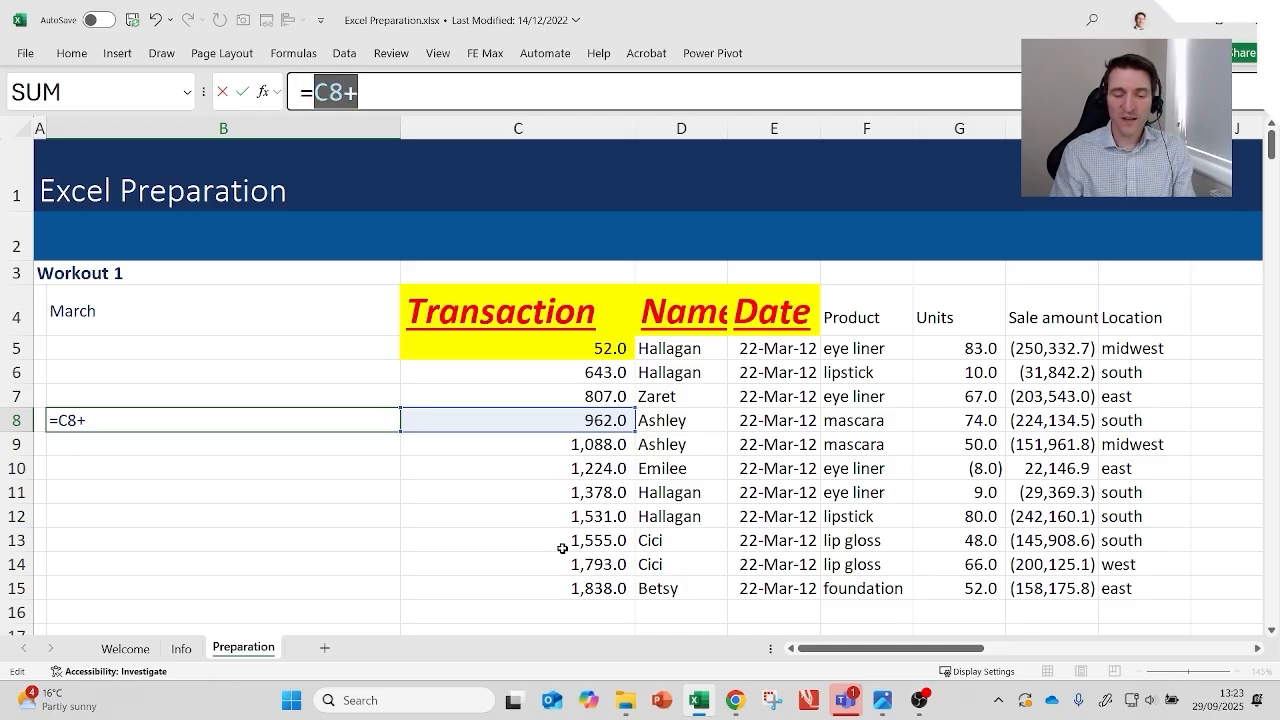
key(Right)
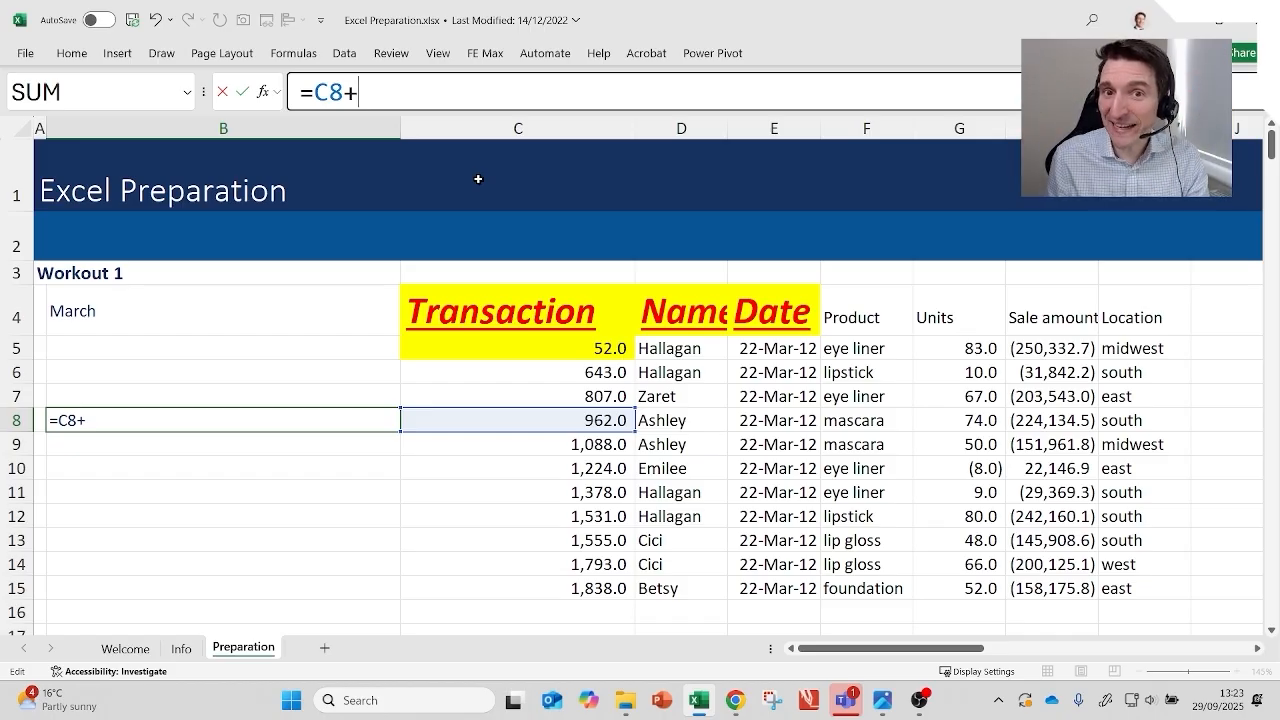
Step: Switch to pointing at cells, choose C10 as the second reference, and enter =C8+C10 in B8 while keeping the cell selected
key(F2)
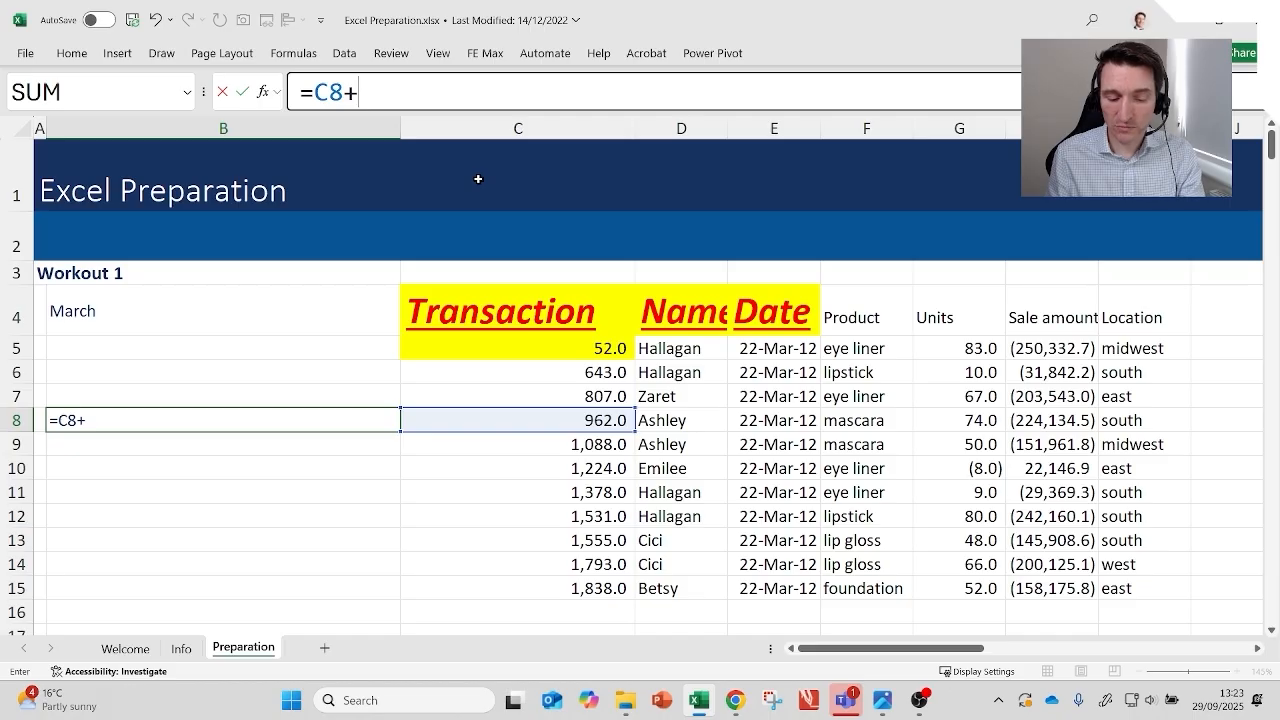
key(Down)
key(Down)
key(Right)
key(Right)
key(Right)
key(Left)
key(Left)
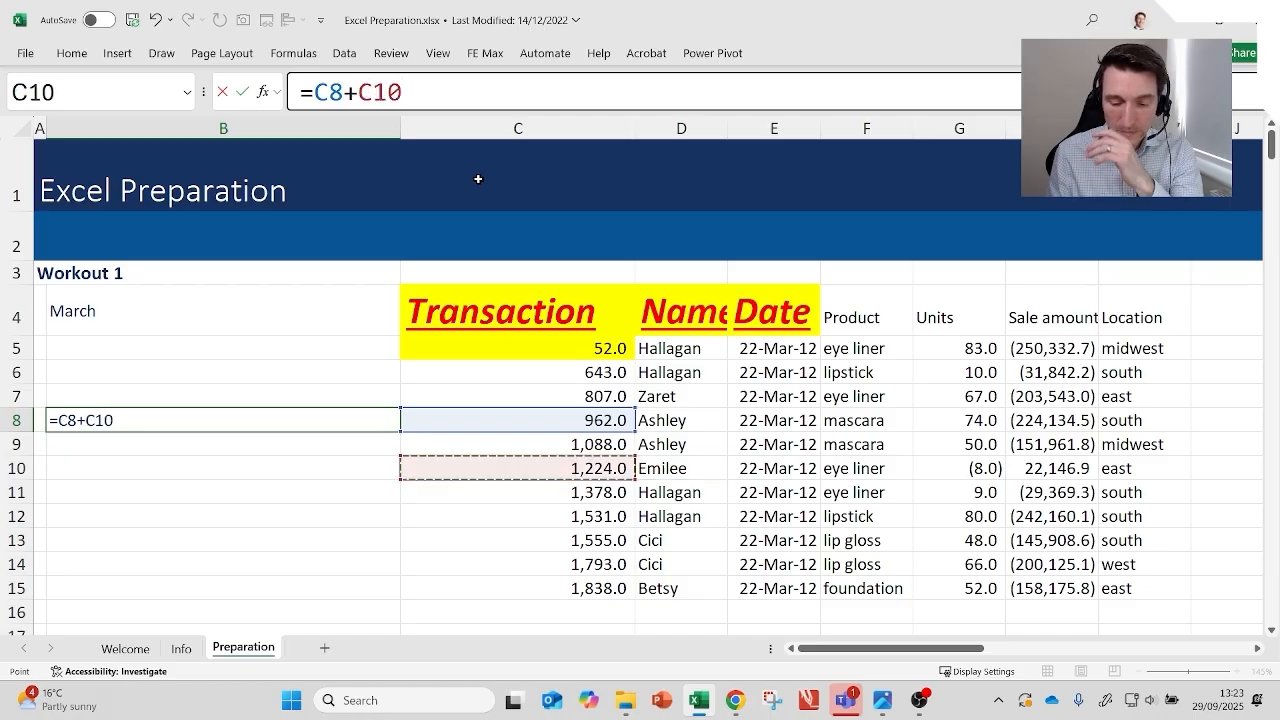
key(ctrl+Return)
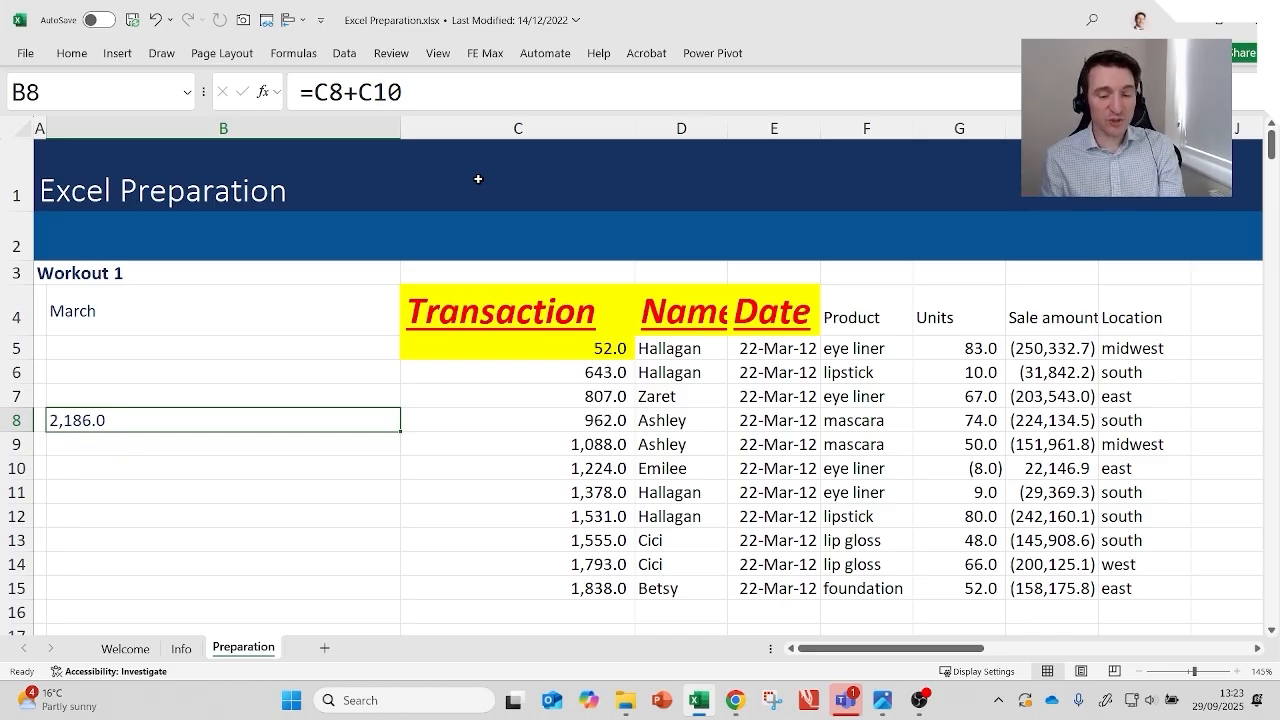
Step: Reopen the B8 formula for editing, select only its first reference C8, and delete it
key(F2)
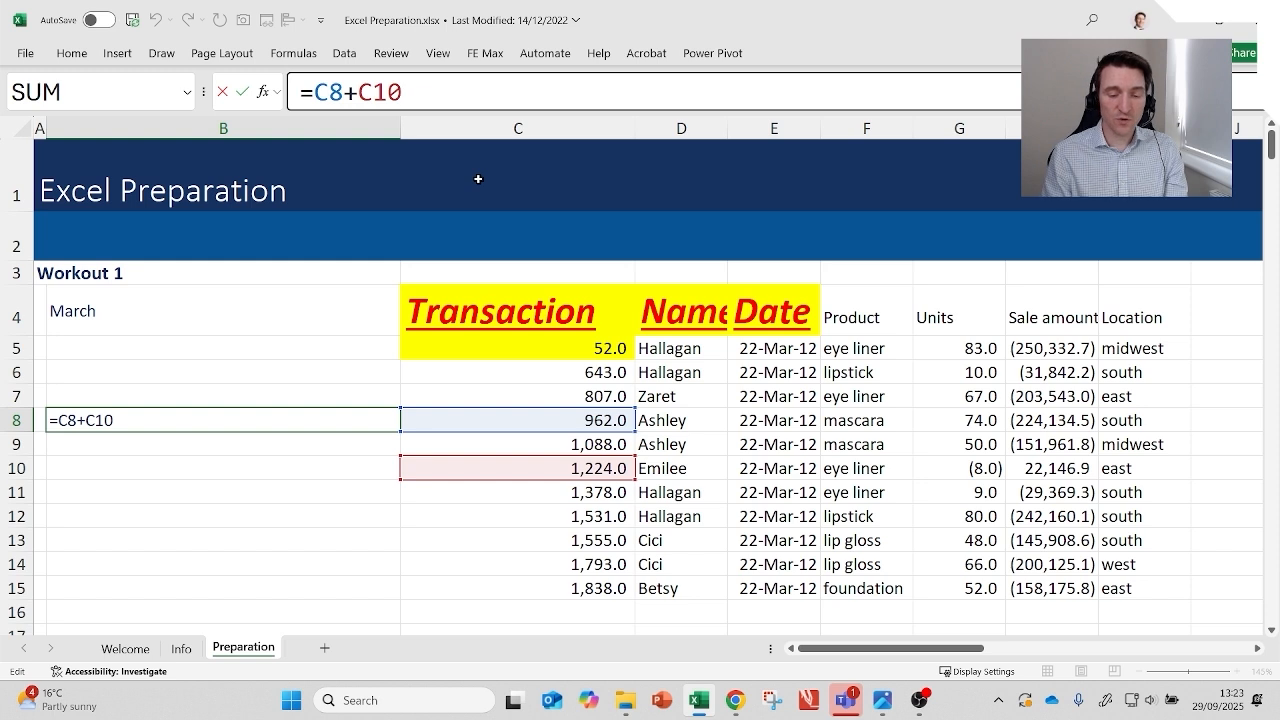
key(shift+Left)
key(shift+Left)
key(Right)
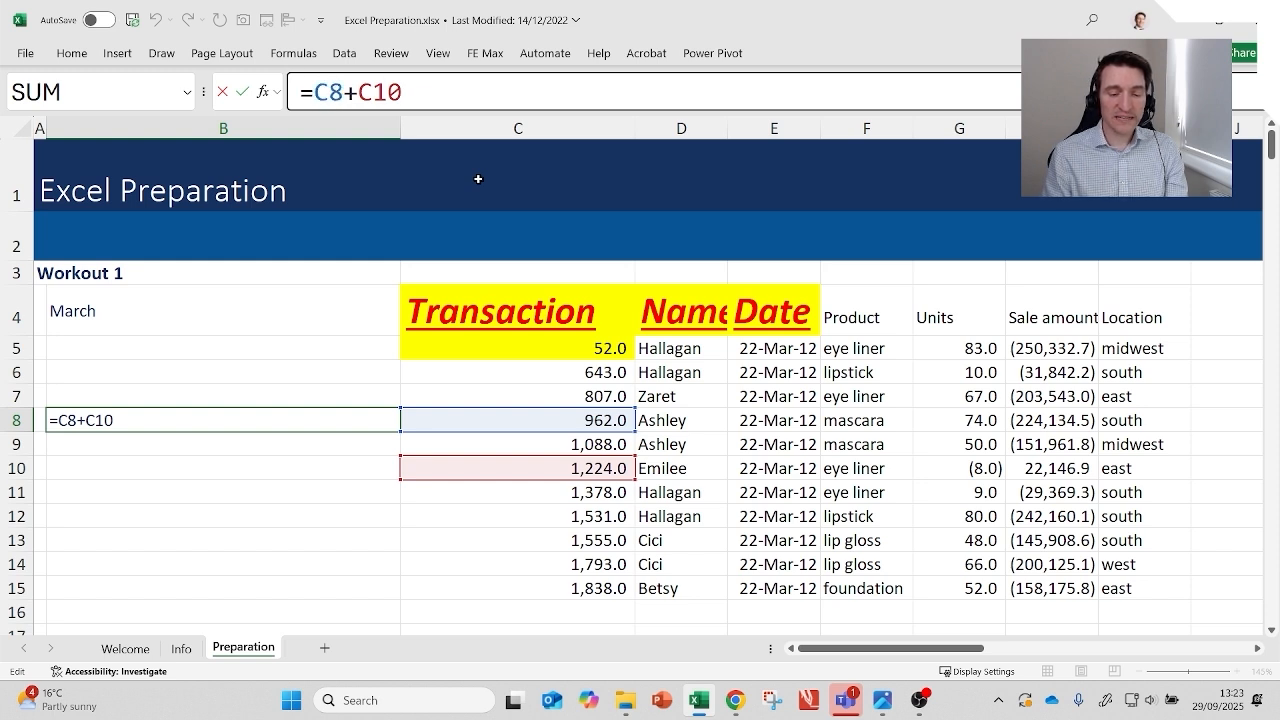
key(shift+Left)
key(shift+Left)
key(shift+Right)
key(shift+Right)
key(shift+Left)
key(shift+Left)
key(shift+Left)
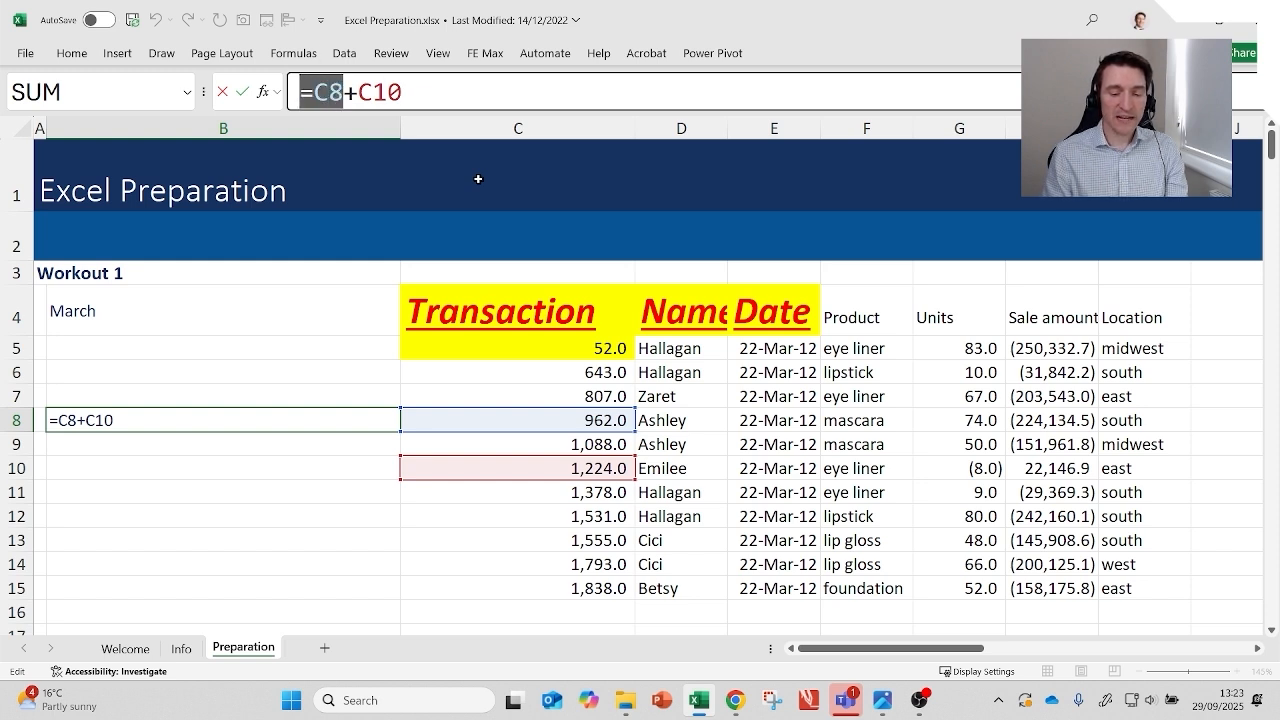
key(shift+Right)
key(shift+Right)
key(shift+Right)
key(shift+Left)
key(shift+Left)
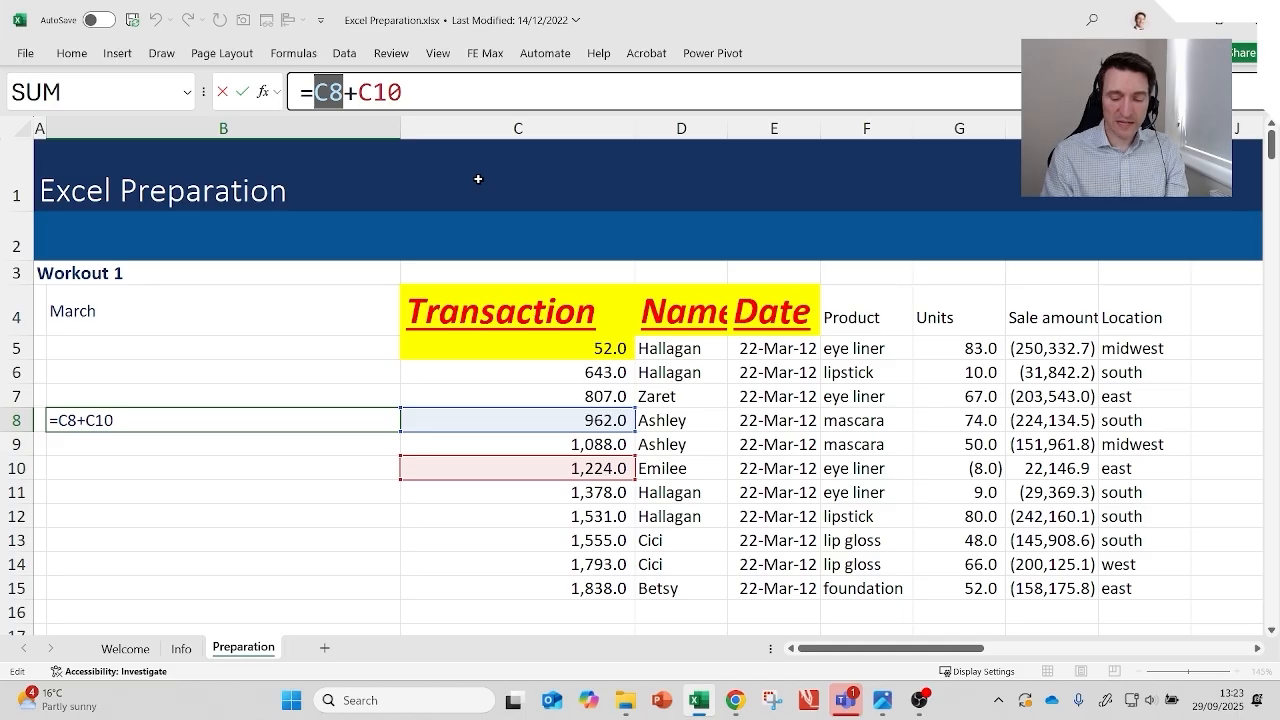
key(BackSpace)
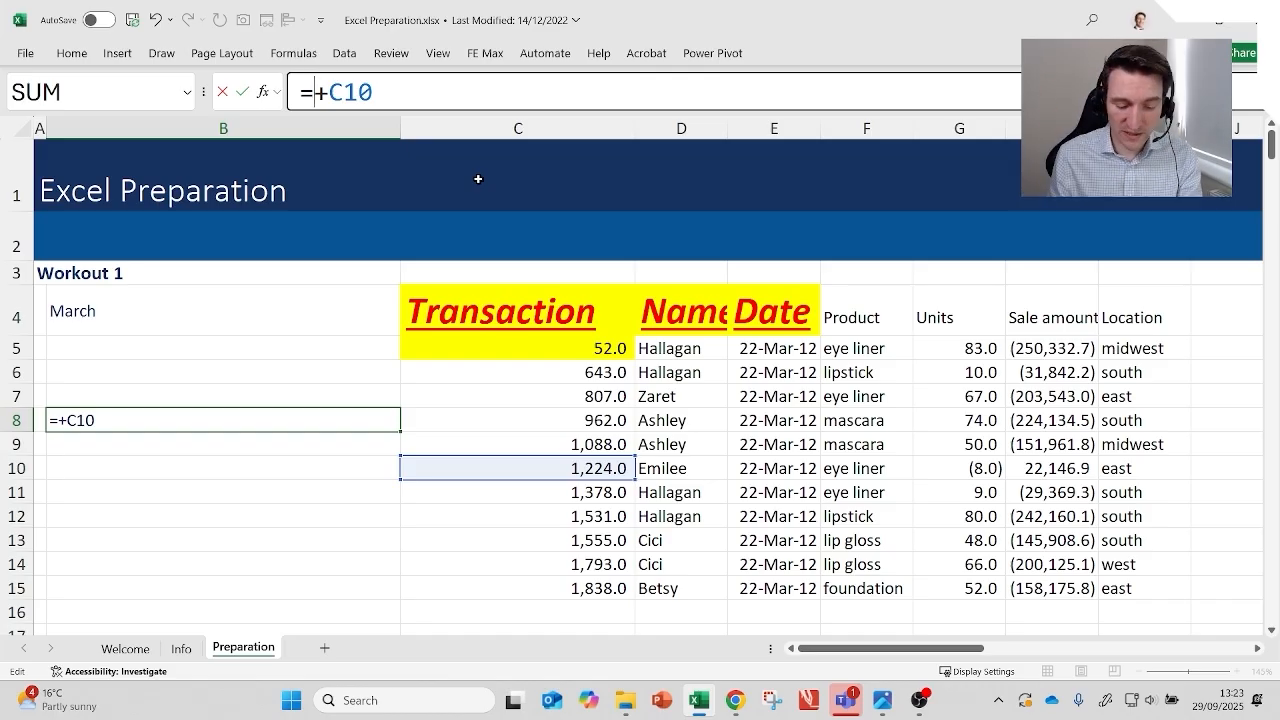
Step: Point to the first Units value in G5 as the new first reference and enter =G5+C10 in B8
key(F2)
key(Right)
key(Right)
key(Right)
key(Right)
key(Right)
key(Right)
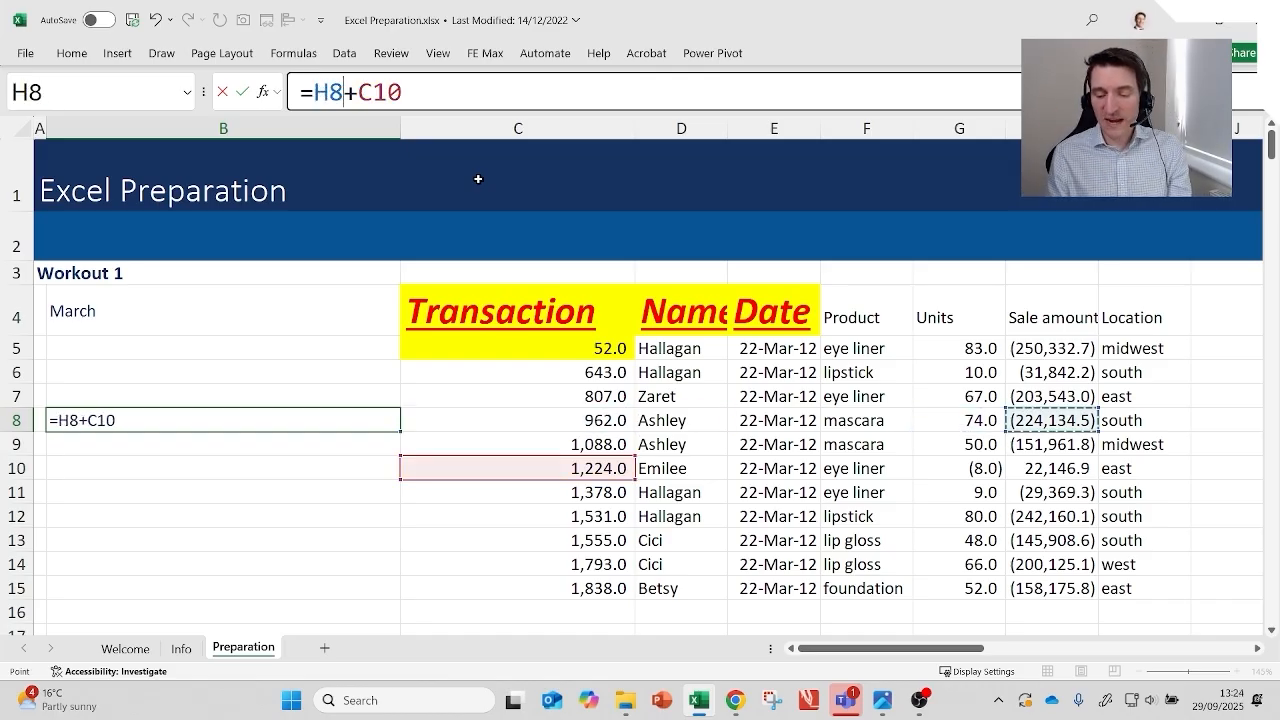
key(Up)
key(Up)
key(Up)
key(Left)
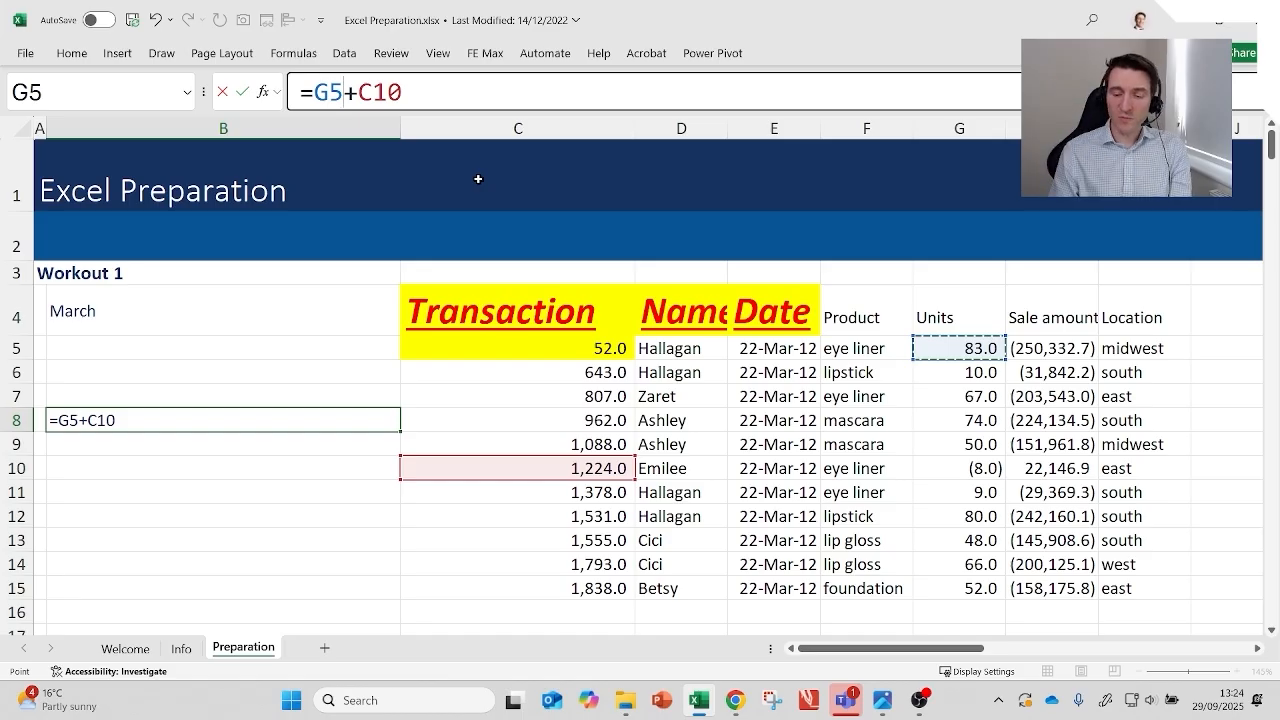
key(Return)
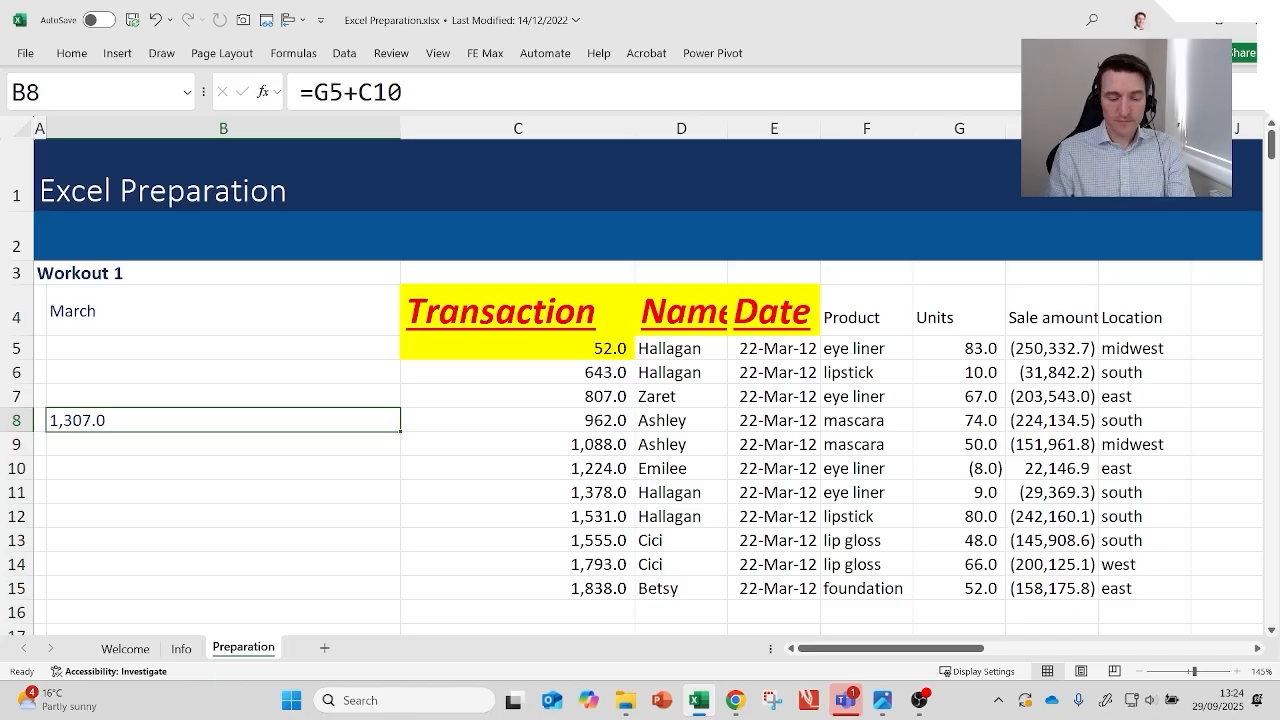
Step: Review the cells referenced by B8 and fill its formula down to B10 with the fill handle
key(F2)
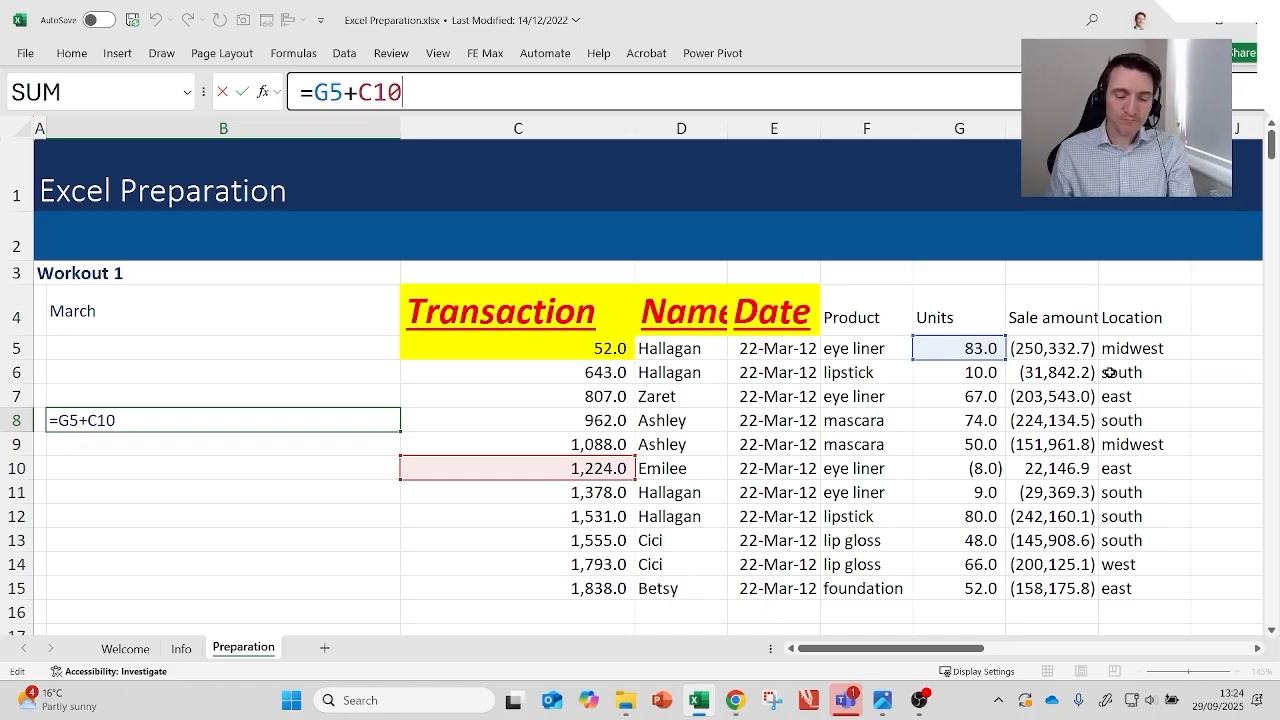
key(ctrl+Return)
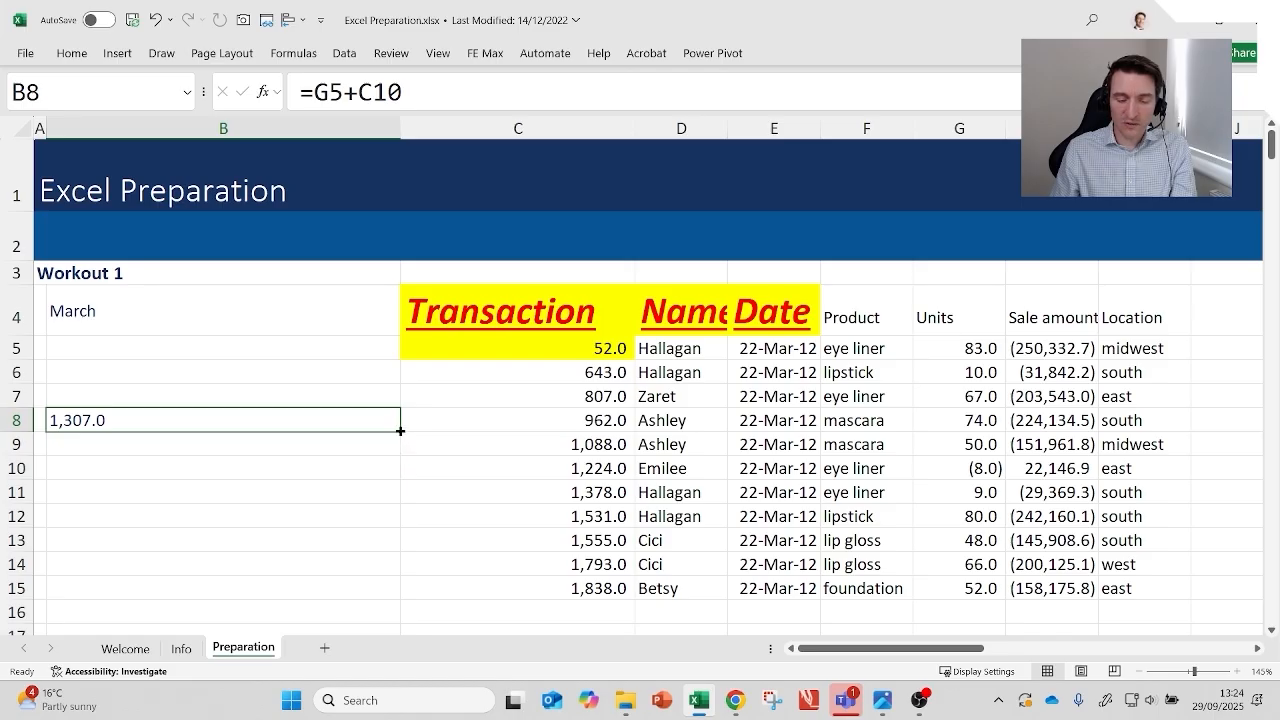
drag(400, 431, 400, 476)
Step: Examine the references in each formula of B8:B10 to see how they shift from row to row
key(Down)
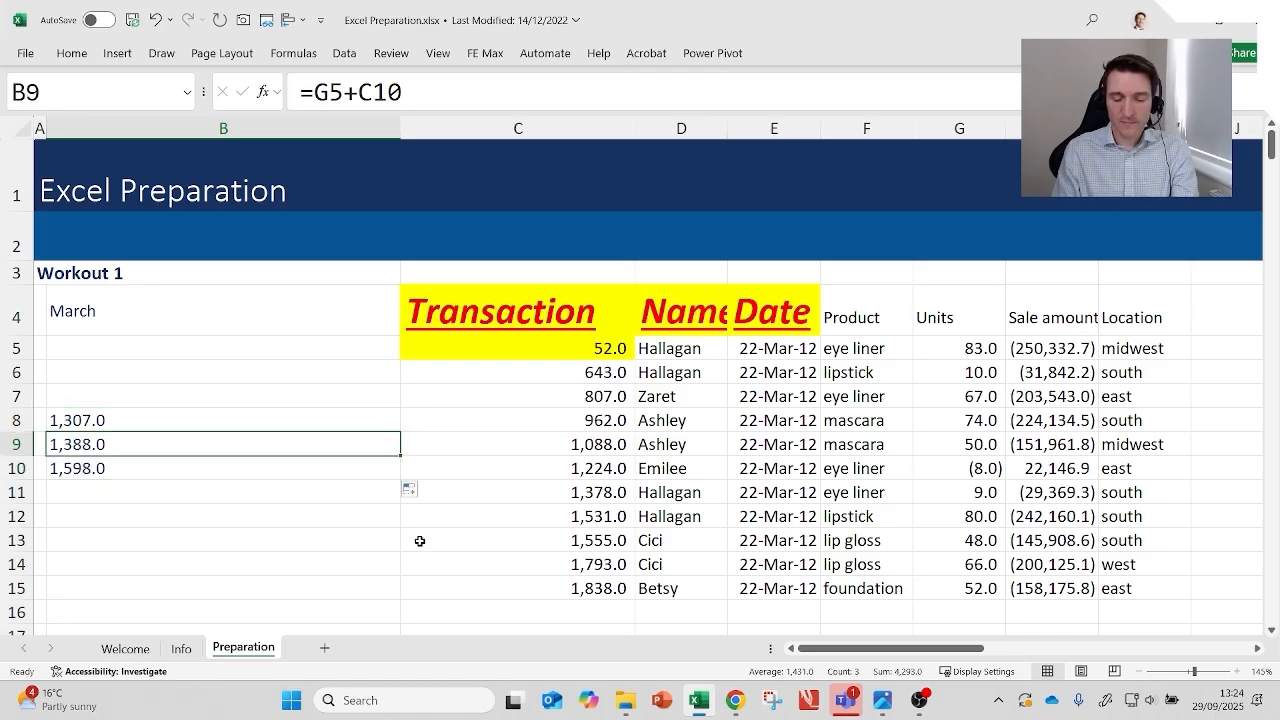
key(F2)
key(Escape)
key(Down)
key(F2)
key(Escape)
key(Up)
key(F2)
key(Escape)
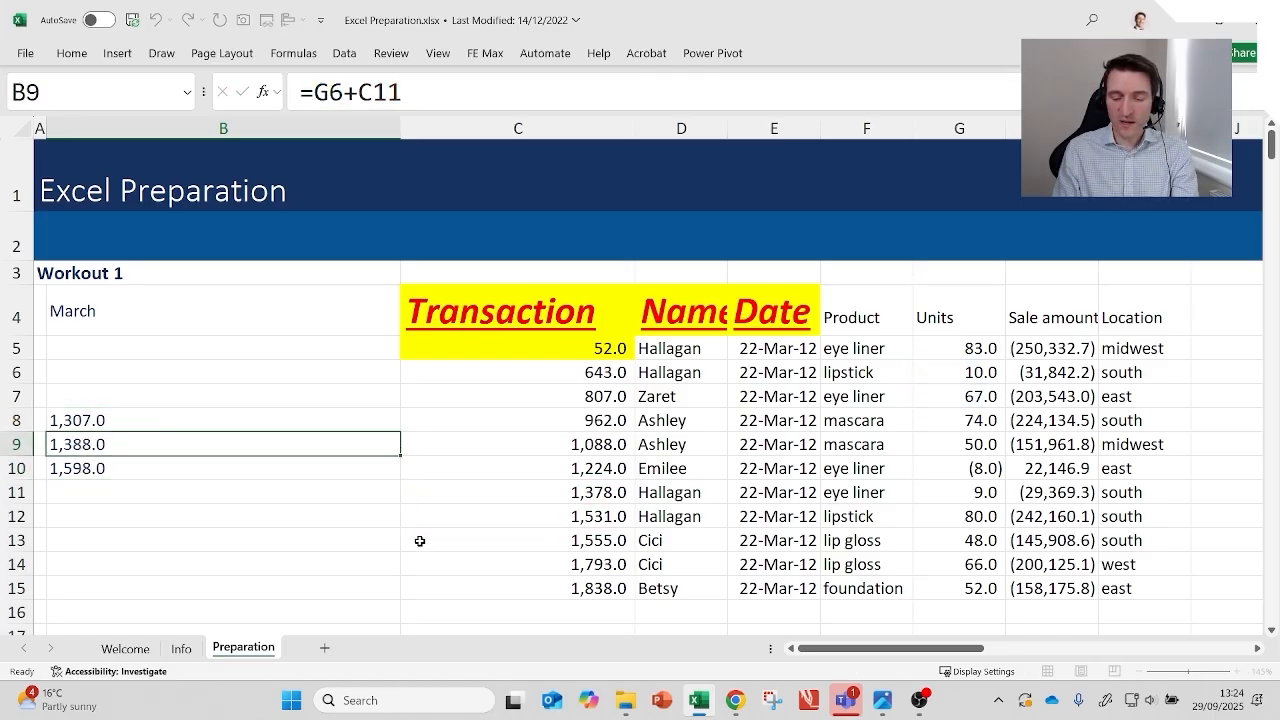
key(Up)
key(F2)
key(Escape)
key(Down)
key(F2)
key(Escape)
key(Down)
key(F2)
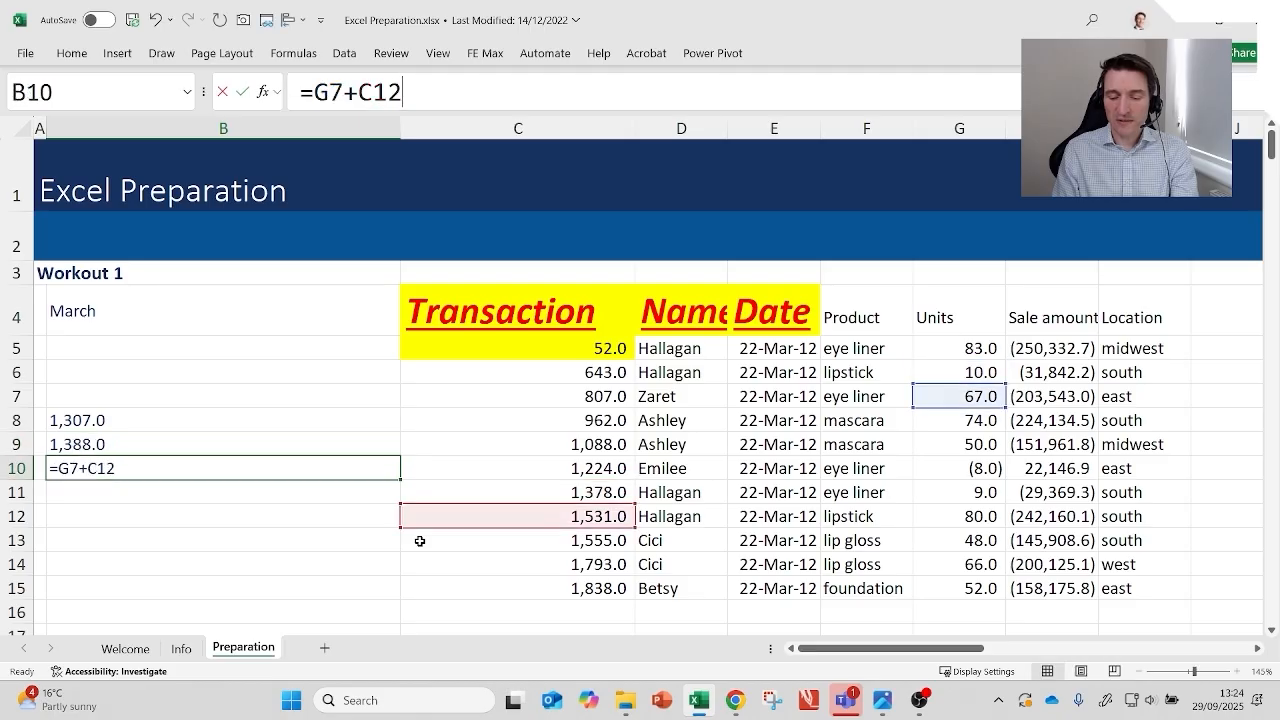
key(Escape)
key(Up)
key(F2)
key(Escape)
key(Up)
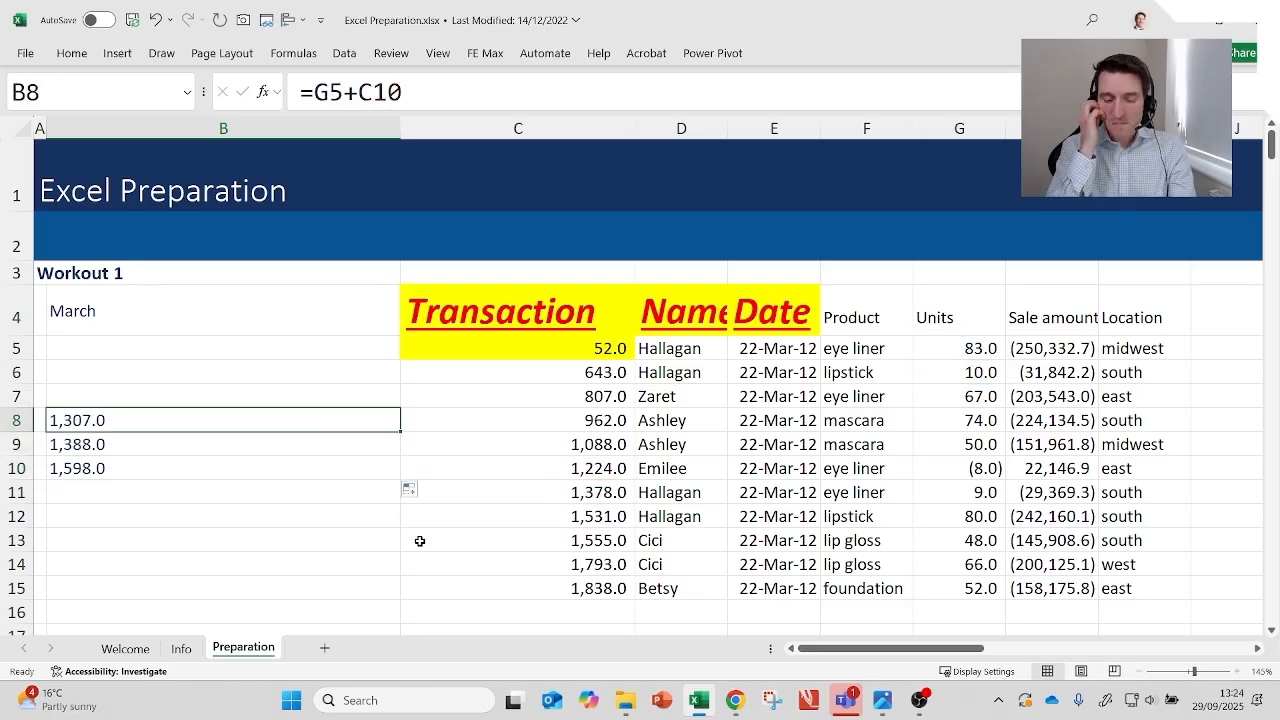
Step: Clear the filled formulas from B9:B10 and return to B8
key(Down)
key(shift+Down)
key(Delete)
key(Up)
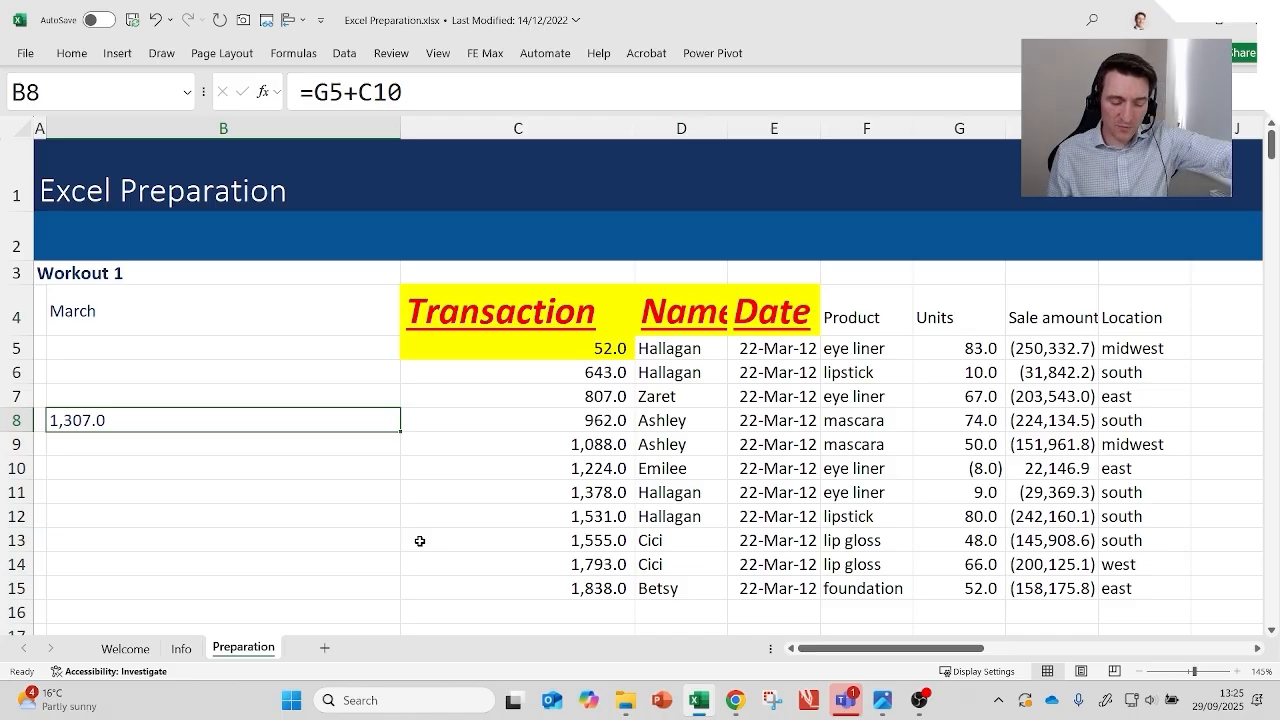
Step: Select B8:B12 and fill the B8 formula down through the range with Fill Down
key(shift+Down)
key(shift+Down)
key(shift+Down)
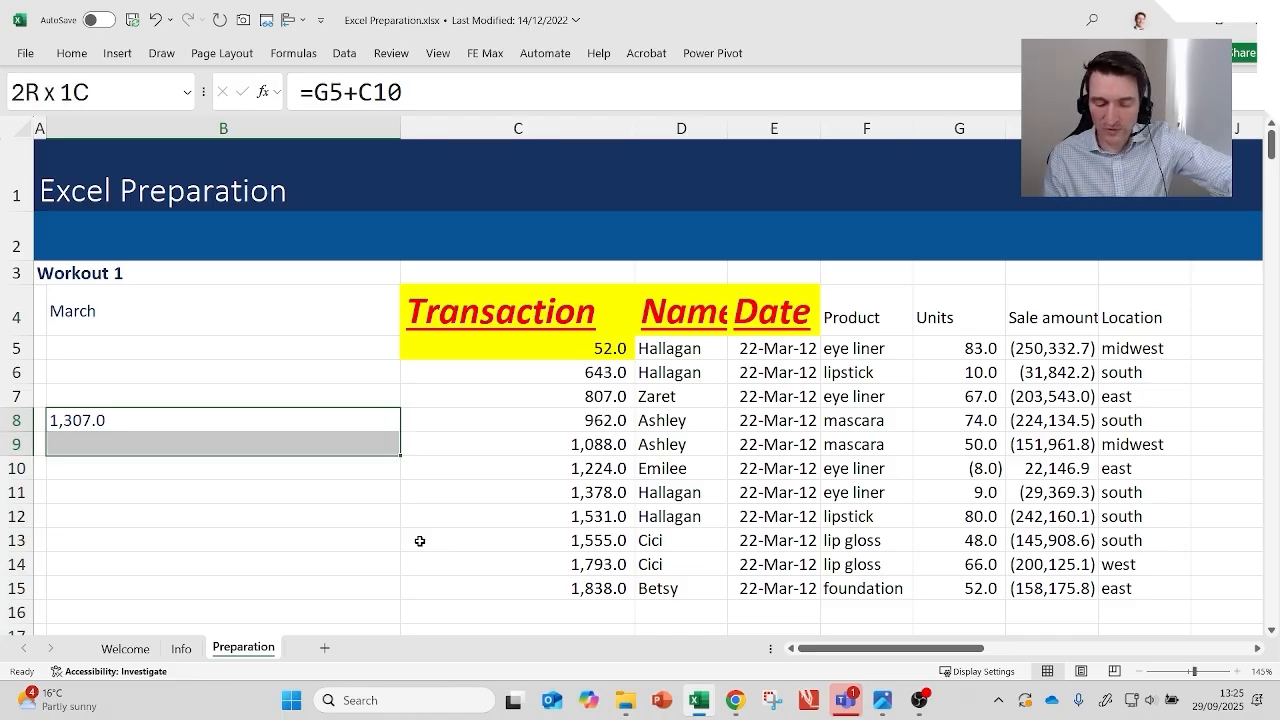
key(shift+Down)
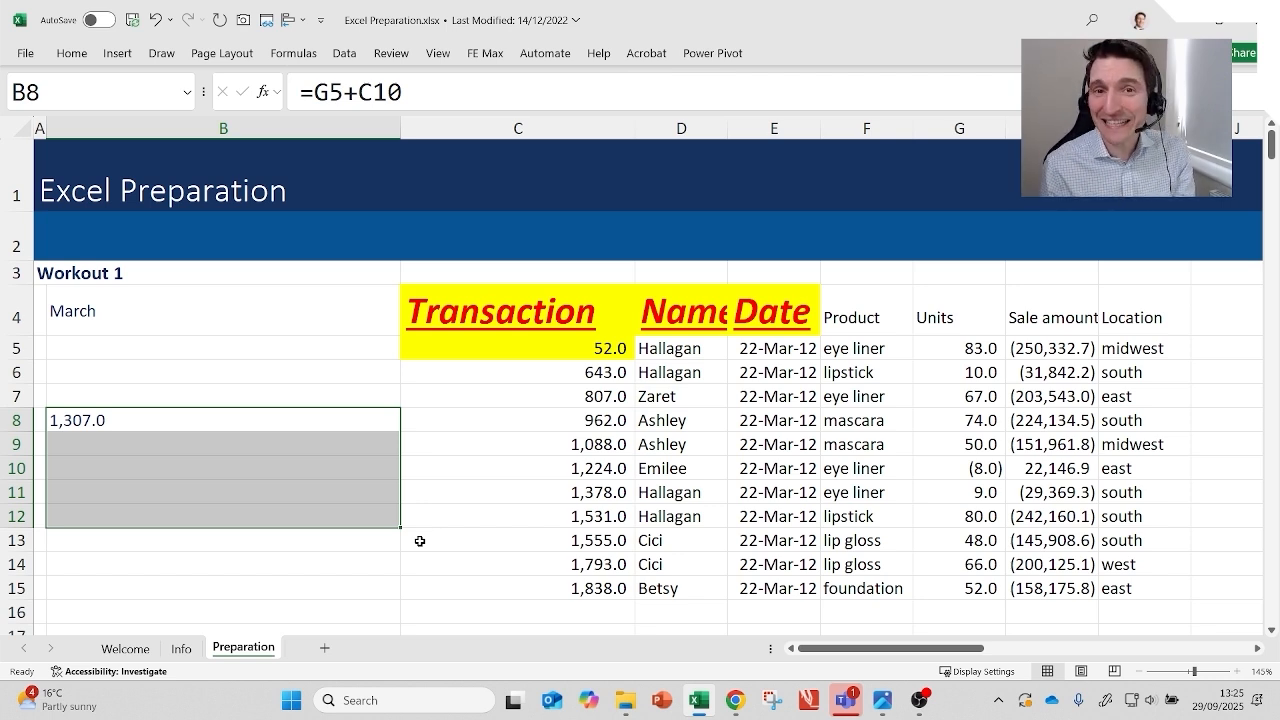
key(ctrl+d)
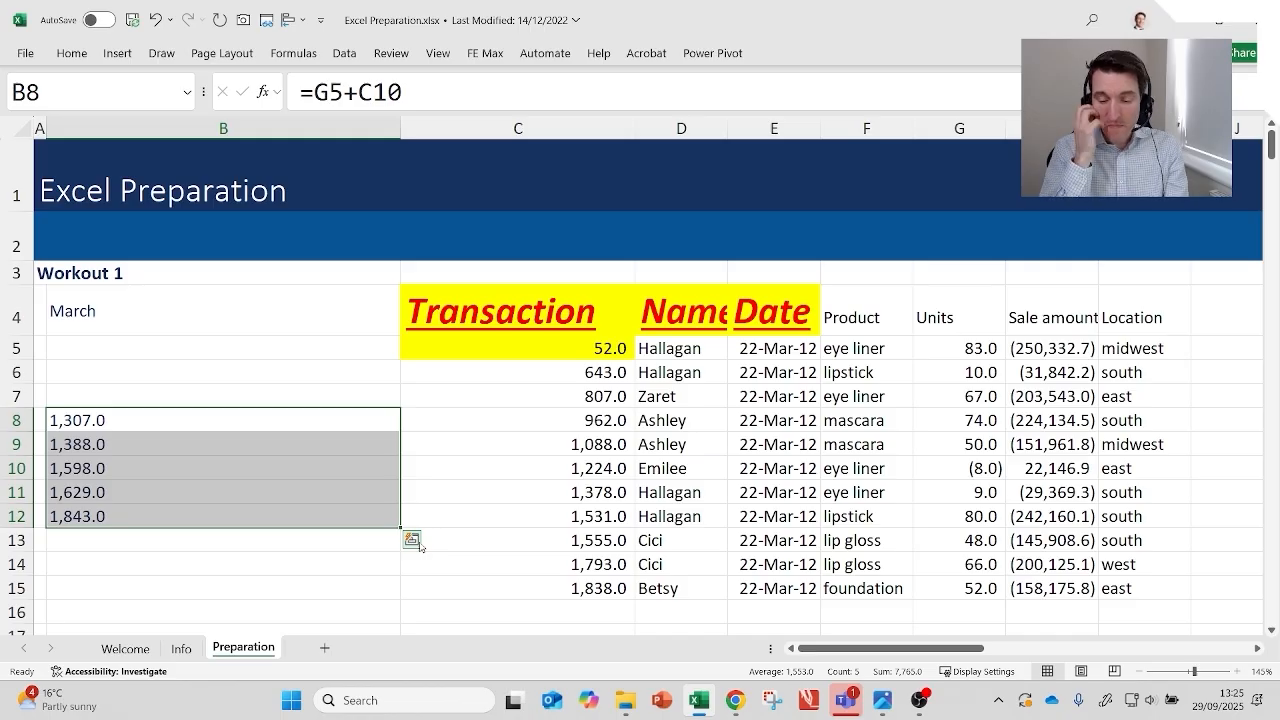
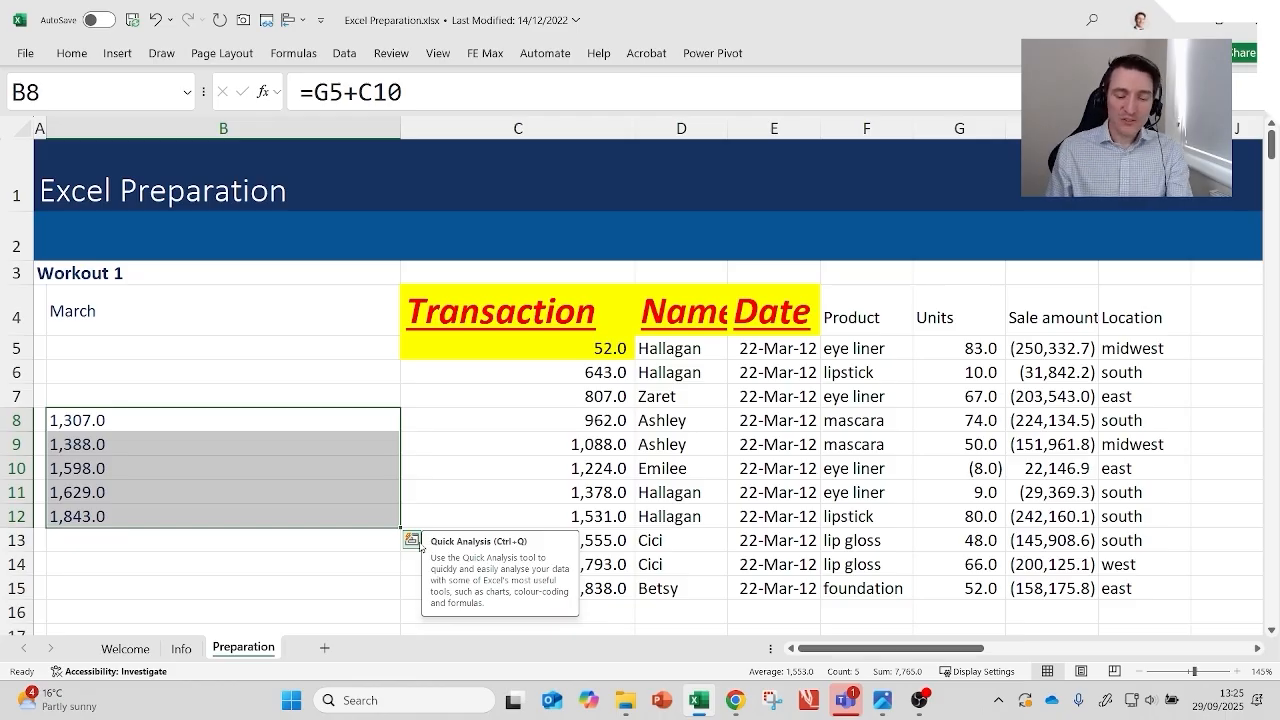
Step: Examine the Units and Transaction cells referenced by each of the filled formulas in B8:B12
key(Left)
key(Right)
key(F2)
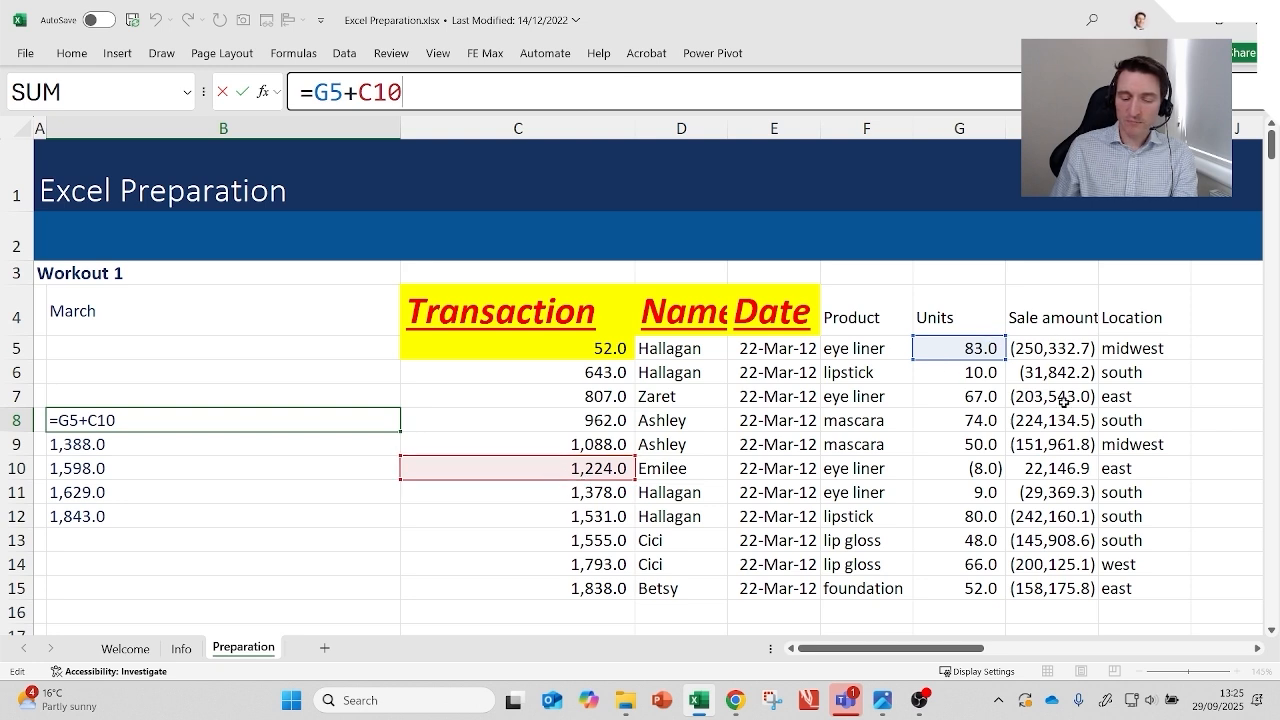
key(Escape)
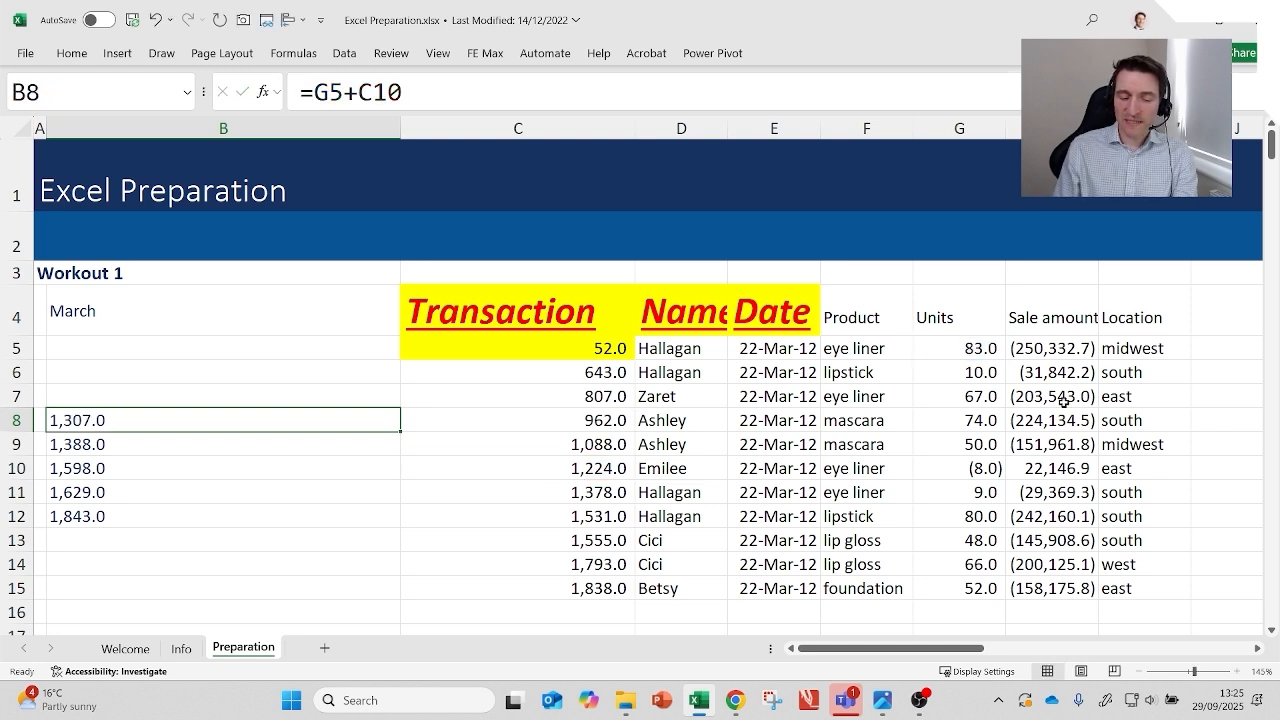
key(Down)
key(F2)
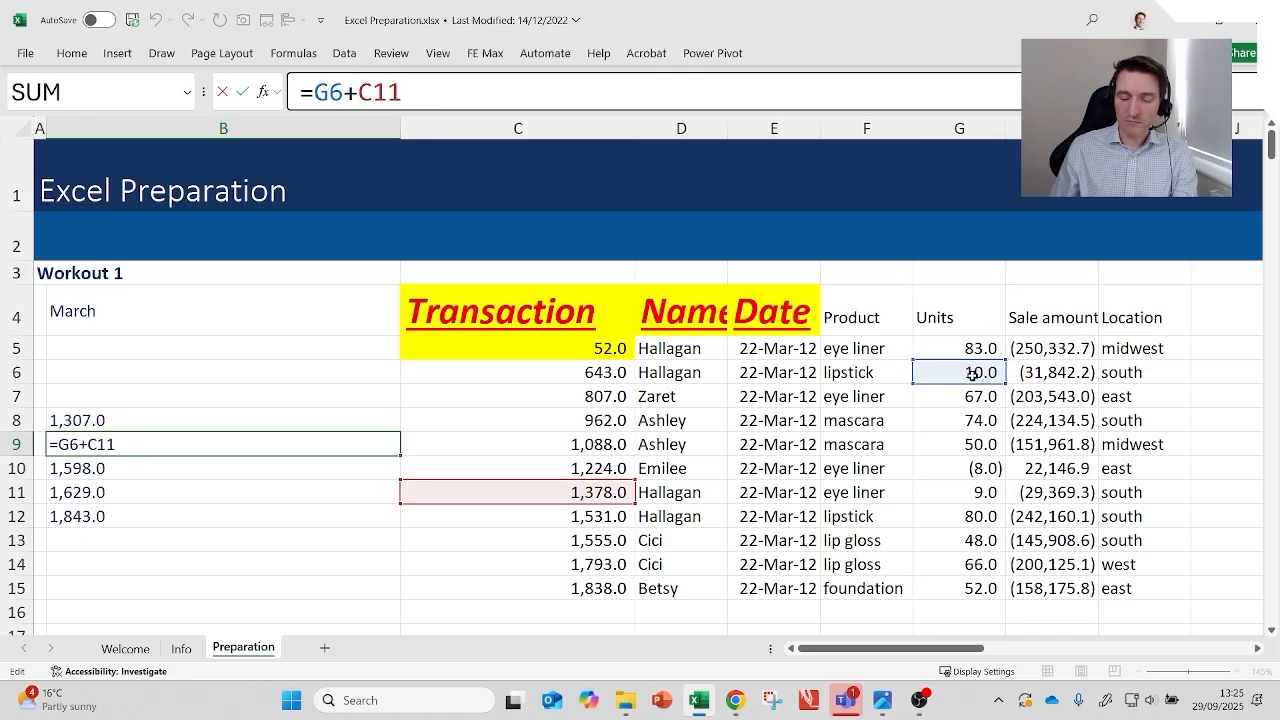
key(Escape)
key(Down)
key(F2)
key(Escape)
key(Down)
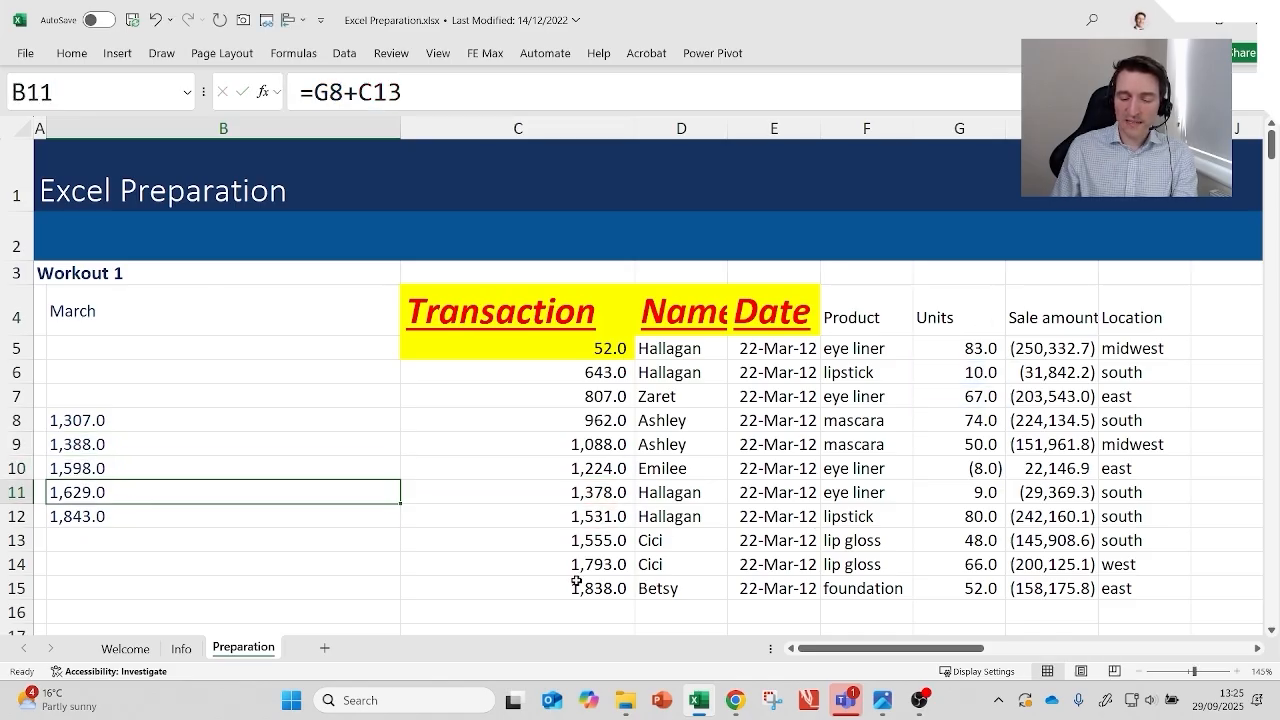
key(F2)
key(Escape)
key(Down)
key(F2)
key(Escape)
key(Up)
key(F2)
key(Escape)
key(Up)
key(F2)
key(Escape)
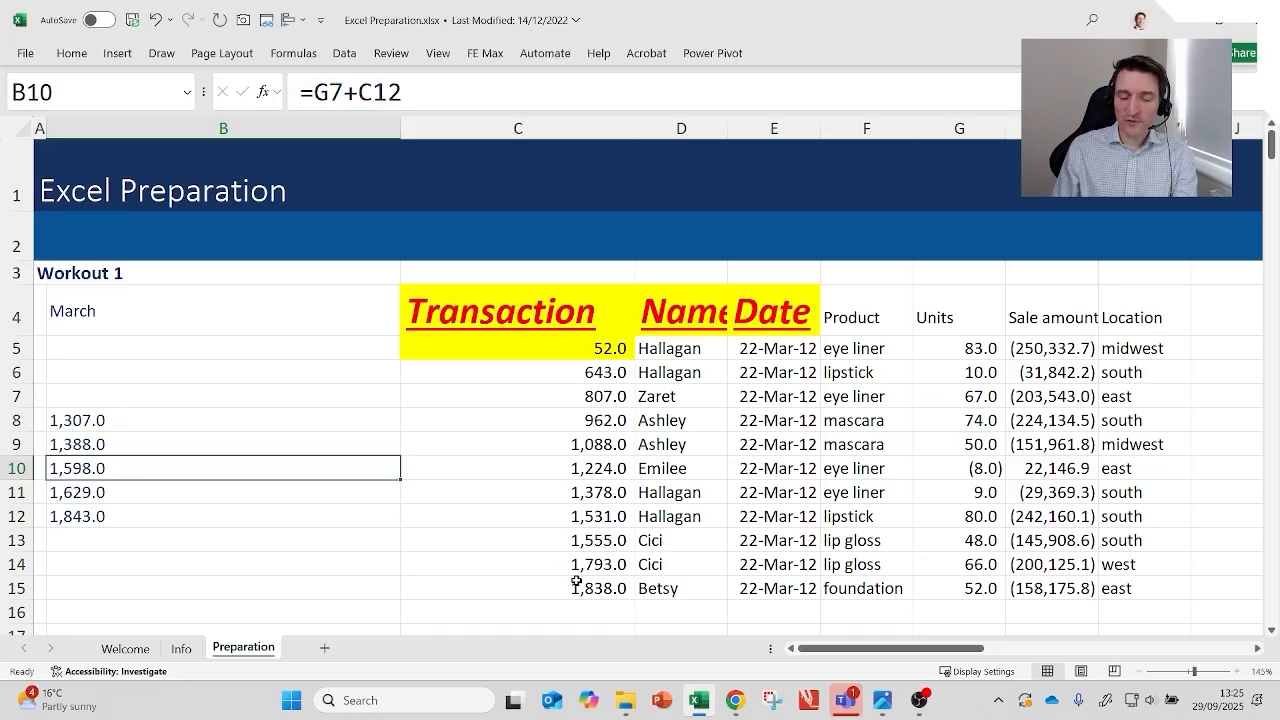
Step: Recheck row by row which cells the formulas in B8:B12 point to, and return to B8
key(Up)
key(F2)
key(Escape)
key(Up)
key(F2)
key(Escape)
key(Down)
key(F2)
key(Escape)
key(Down)
key(F2)
key(Escape)
key(Down)
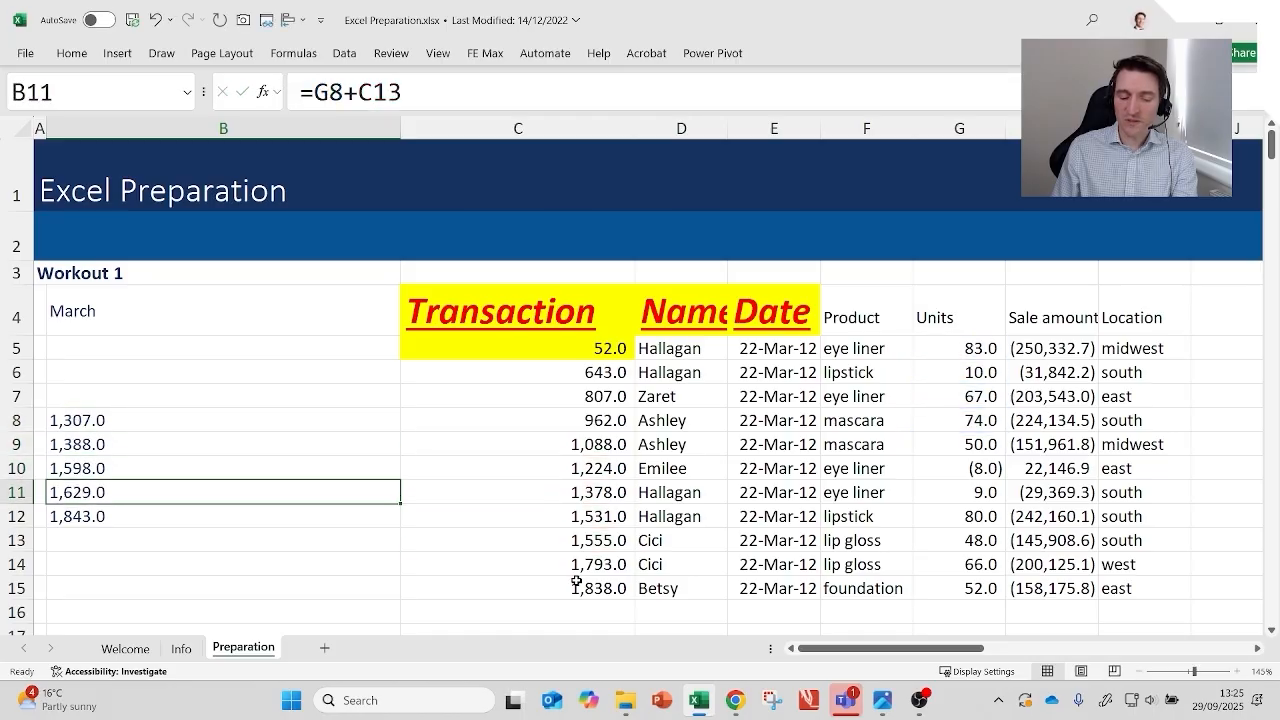
key(F2)
key(Escape)
key(Down)
key(F2)
key(Escape)
key(Up)
key(Up)
key(Up)
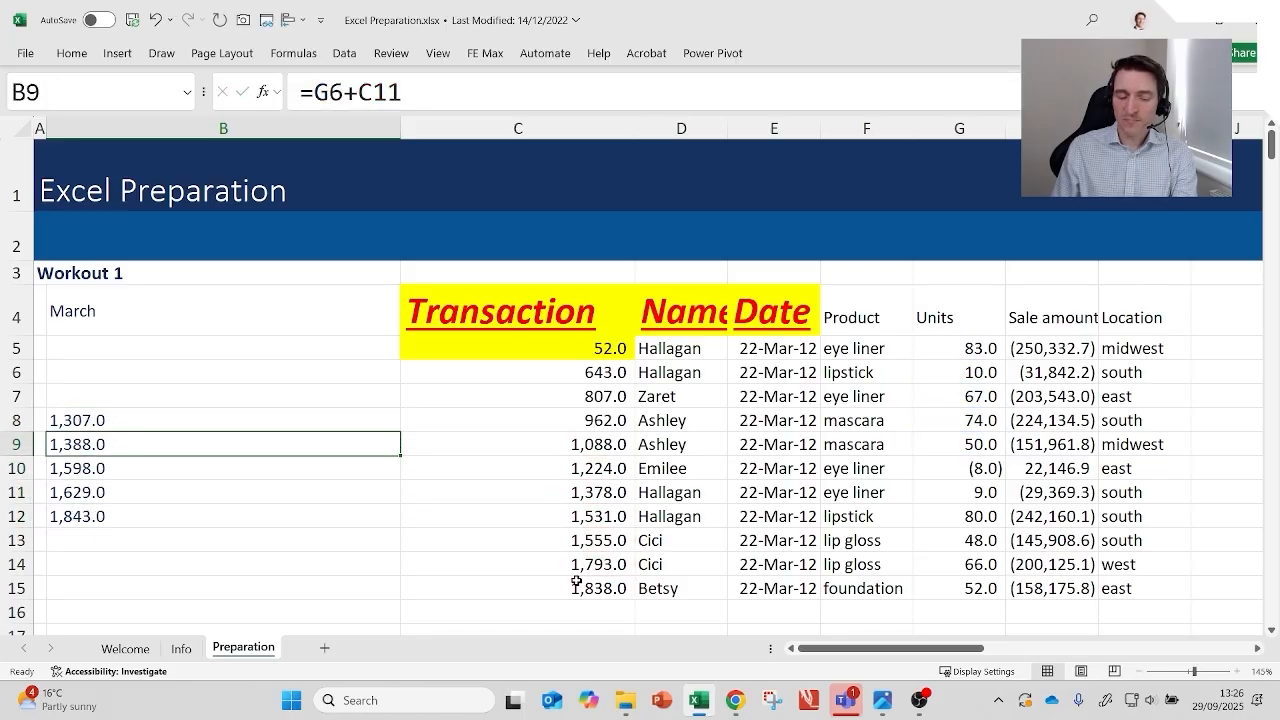
key(Up)
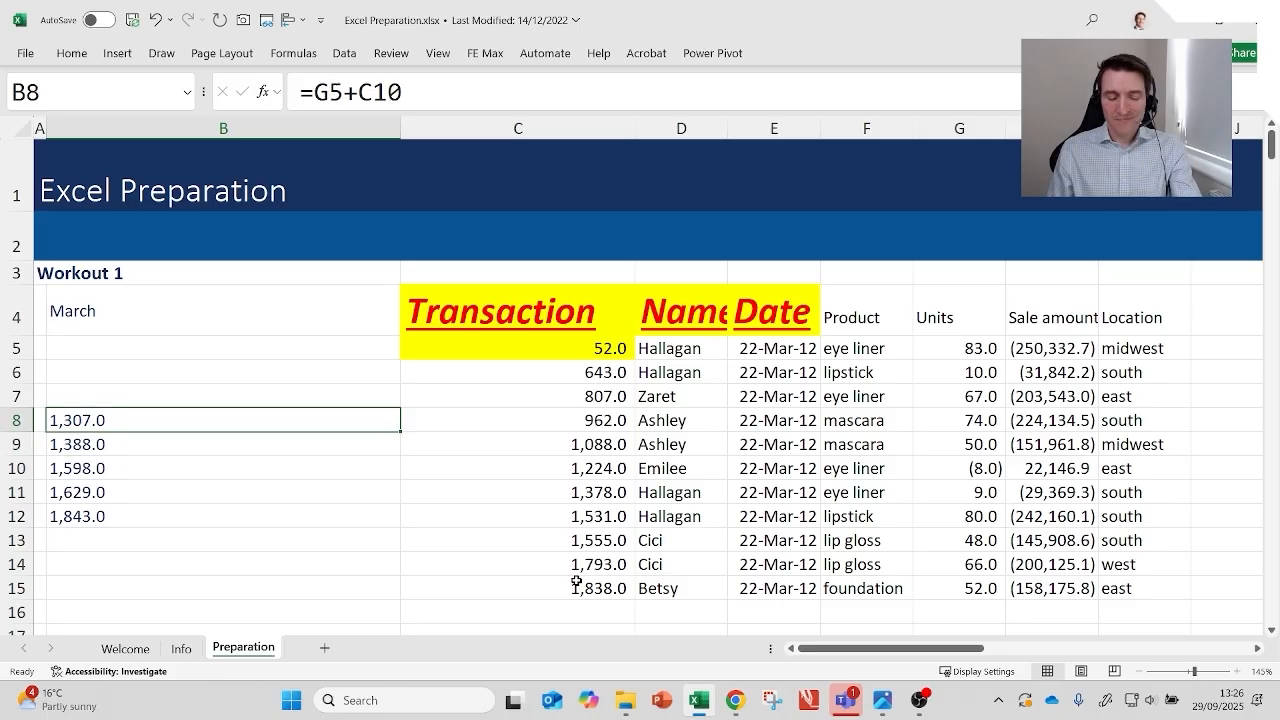
Step: Inspect the G5 and C10 references inside the B8 formula without changing it
key(F2)
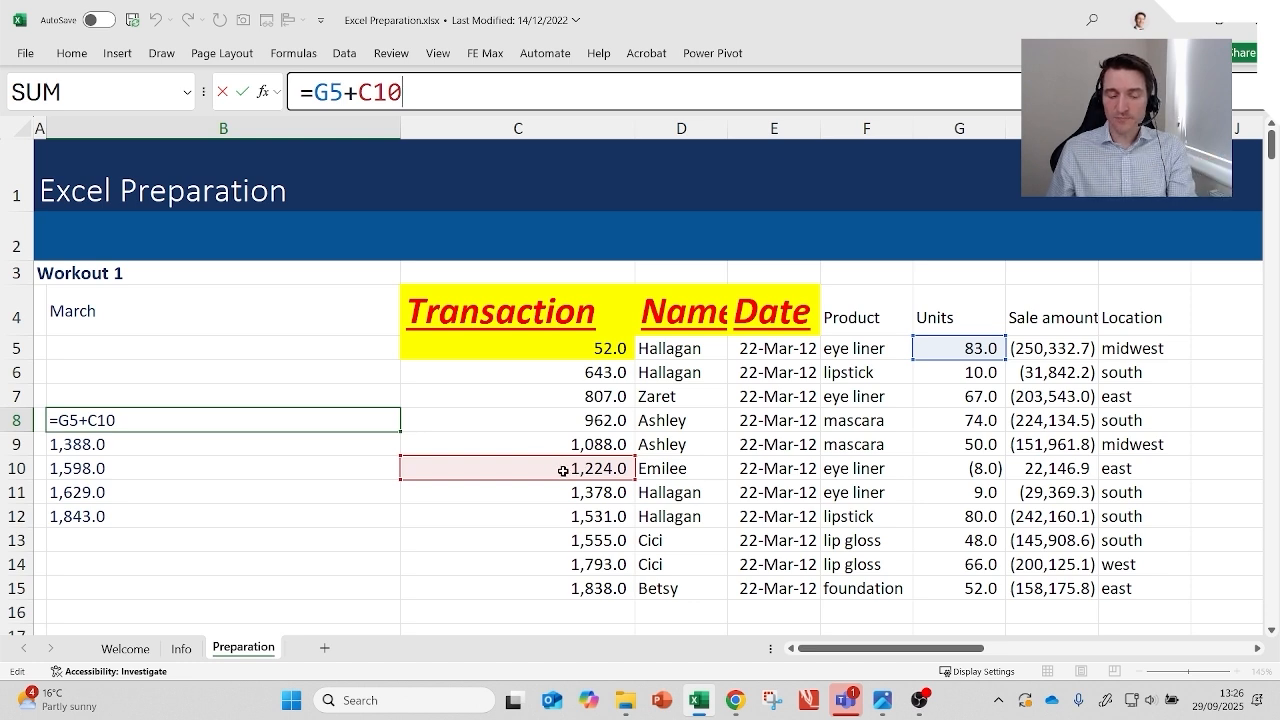
key(ctrl+Return)
click(404, 90)
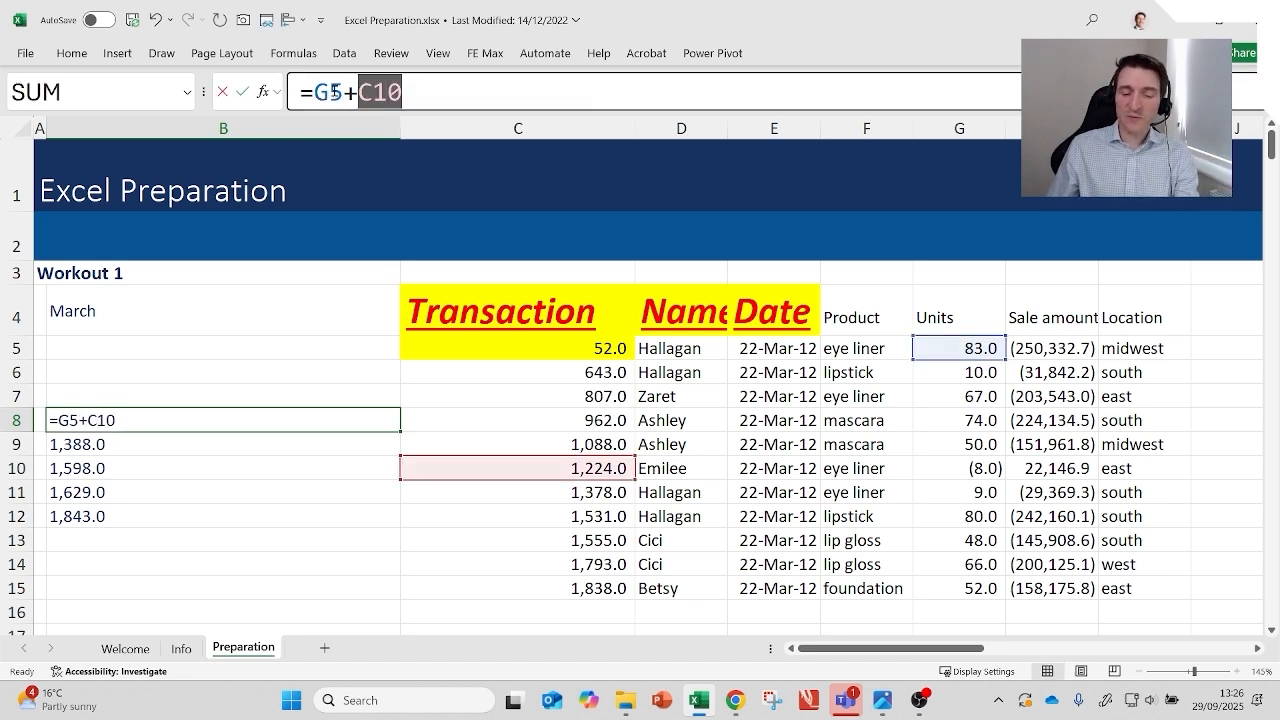
drag(420, 90, 286, 91)
click(426, 94)
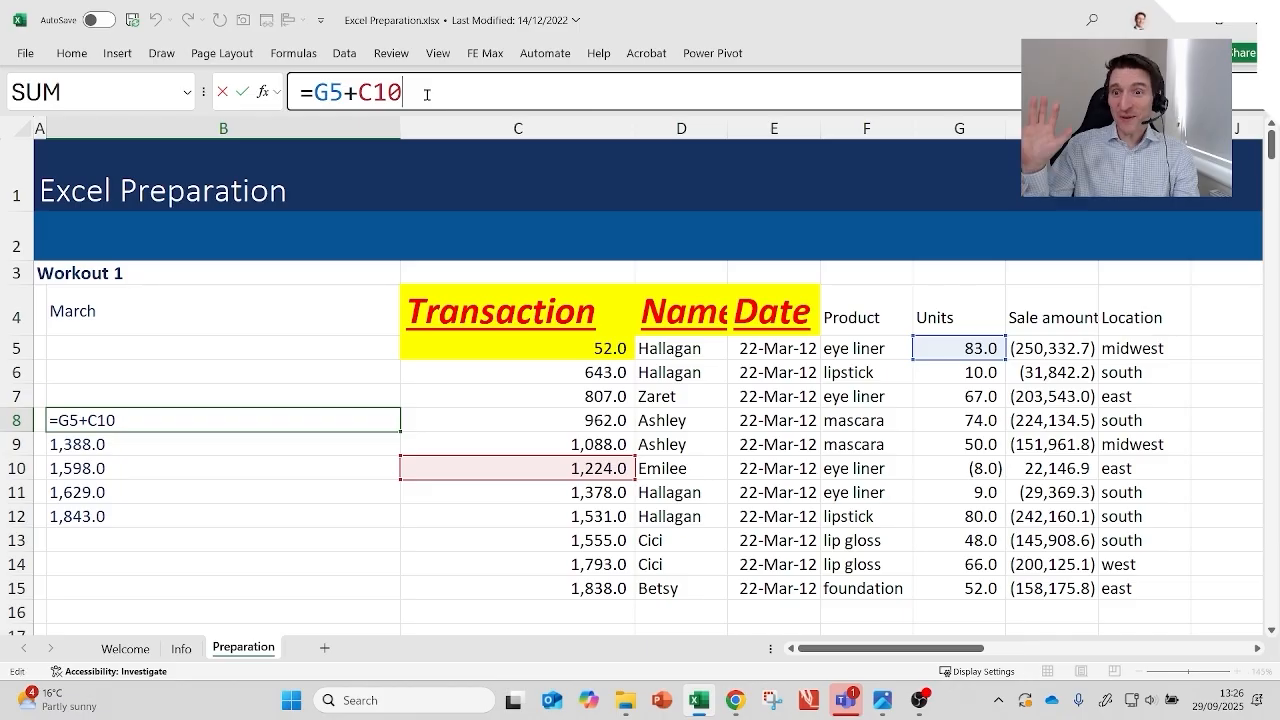
key(ctrl+Return)
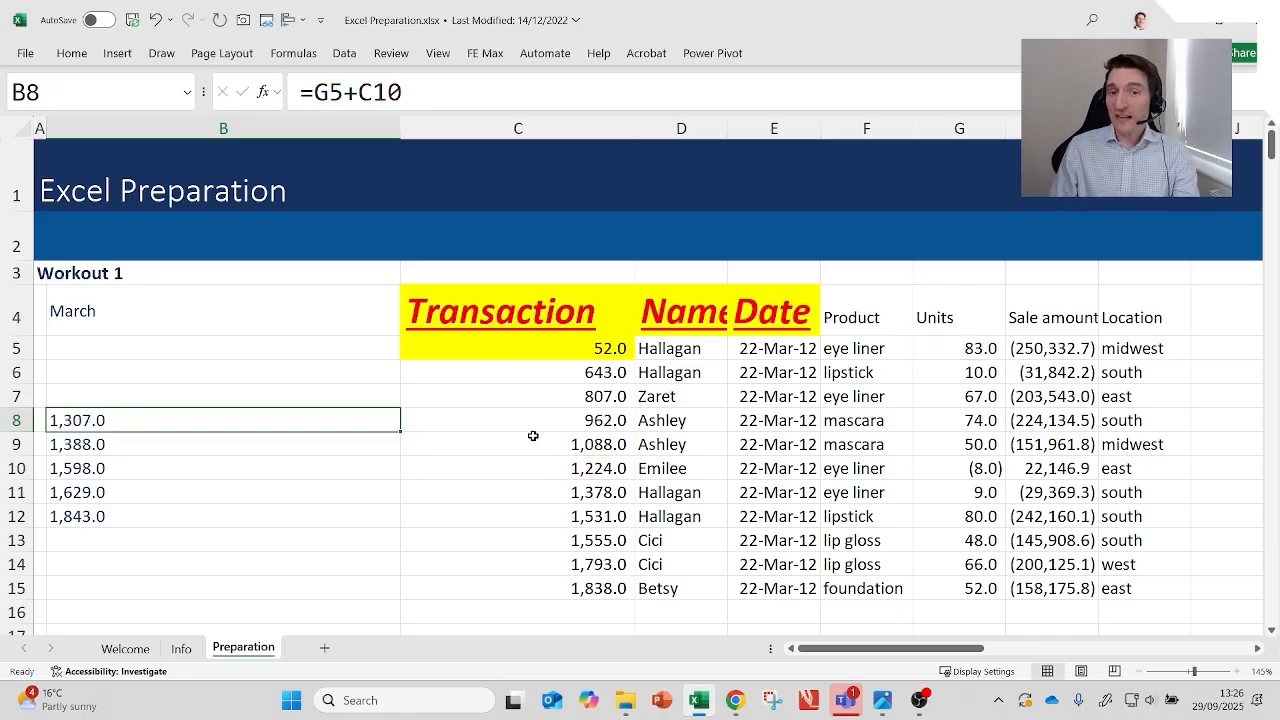
Step: Open the B8 formula for editing and highlight its G5 reference
key(F2)
key(Left)
key(Left)
key(Left)
key(Left)
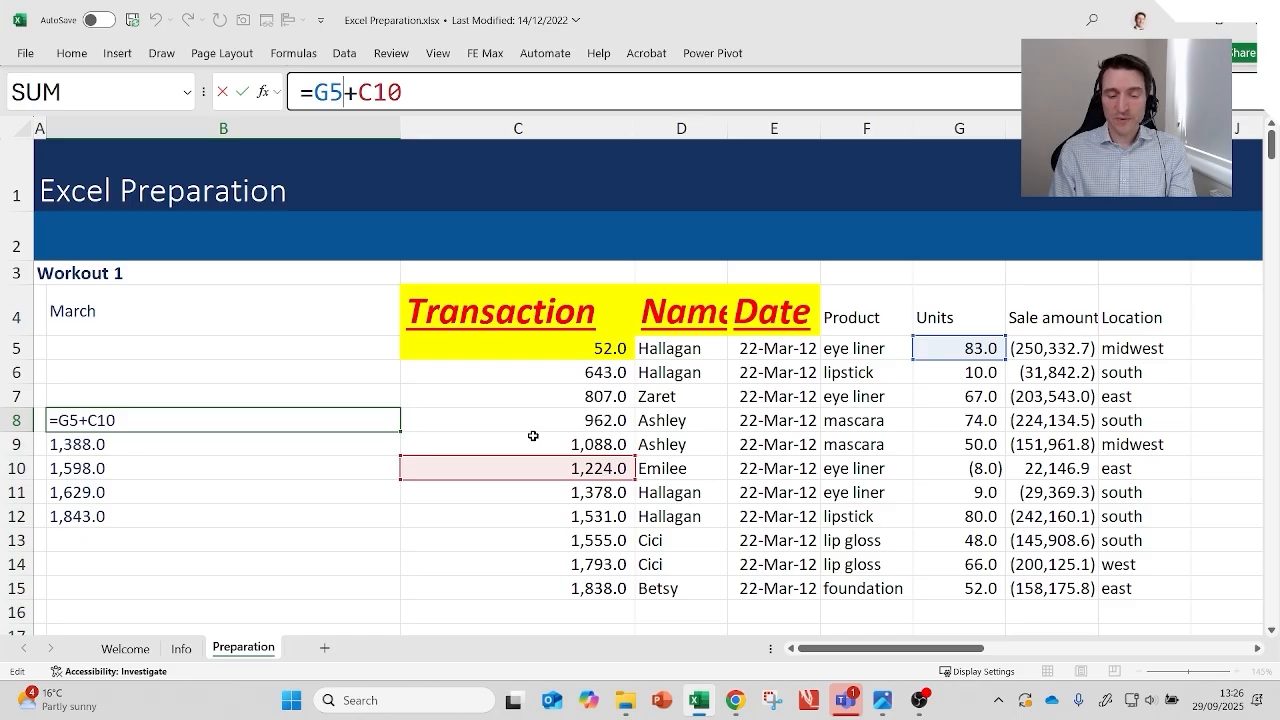
key(shift+Left)
key(shift+Left)
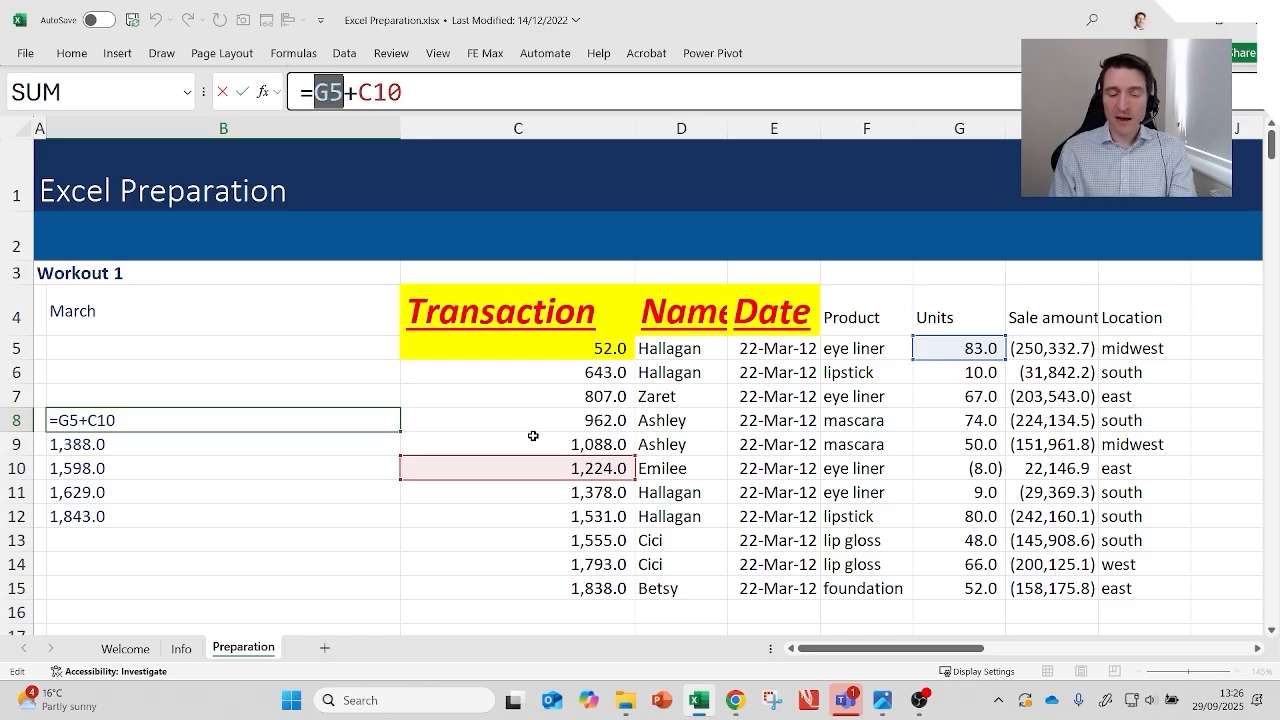
key(Left)
key(shift+Left)
key(shift+Left)
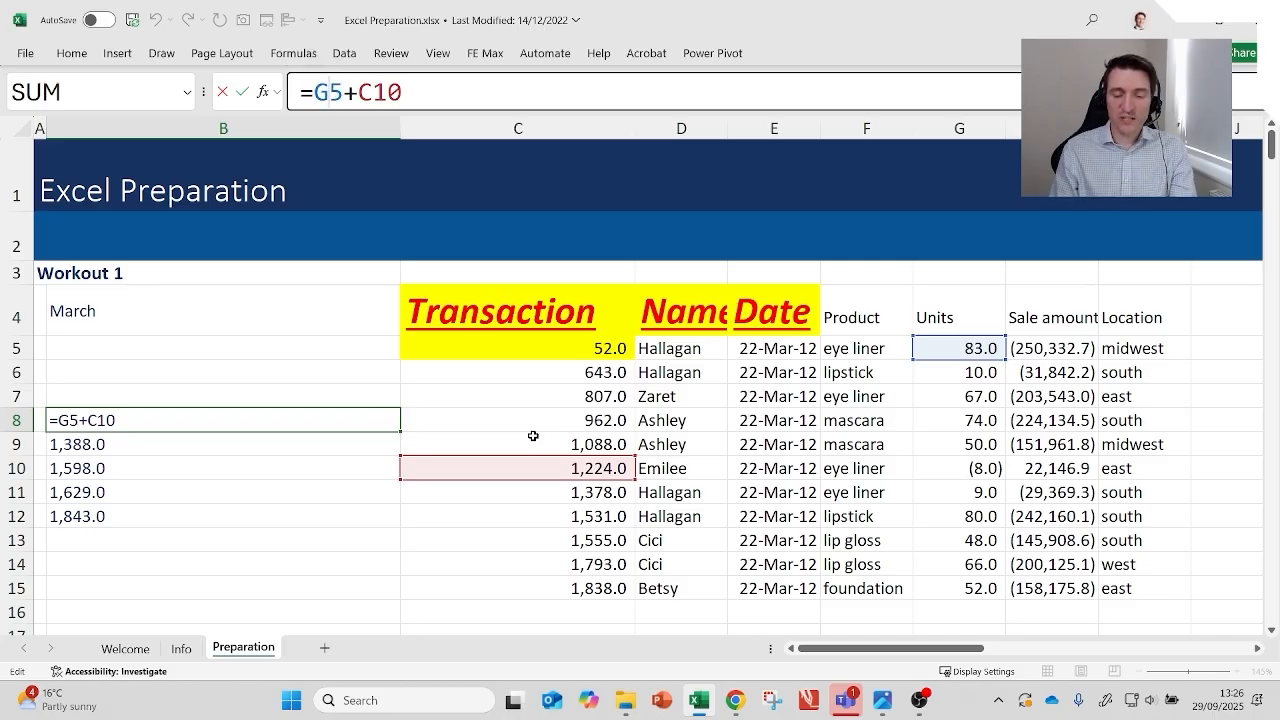
Step: Make the C10 reference in the B8 formula absolute so it reads =G5+$C$10
key(Right)
key(shift+Right)
key(shift+Right)
key(shift+Right)
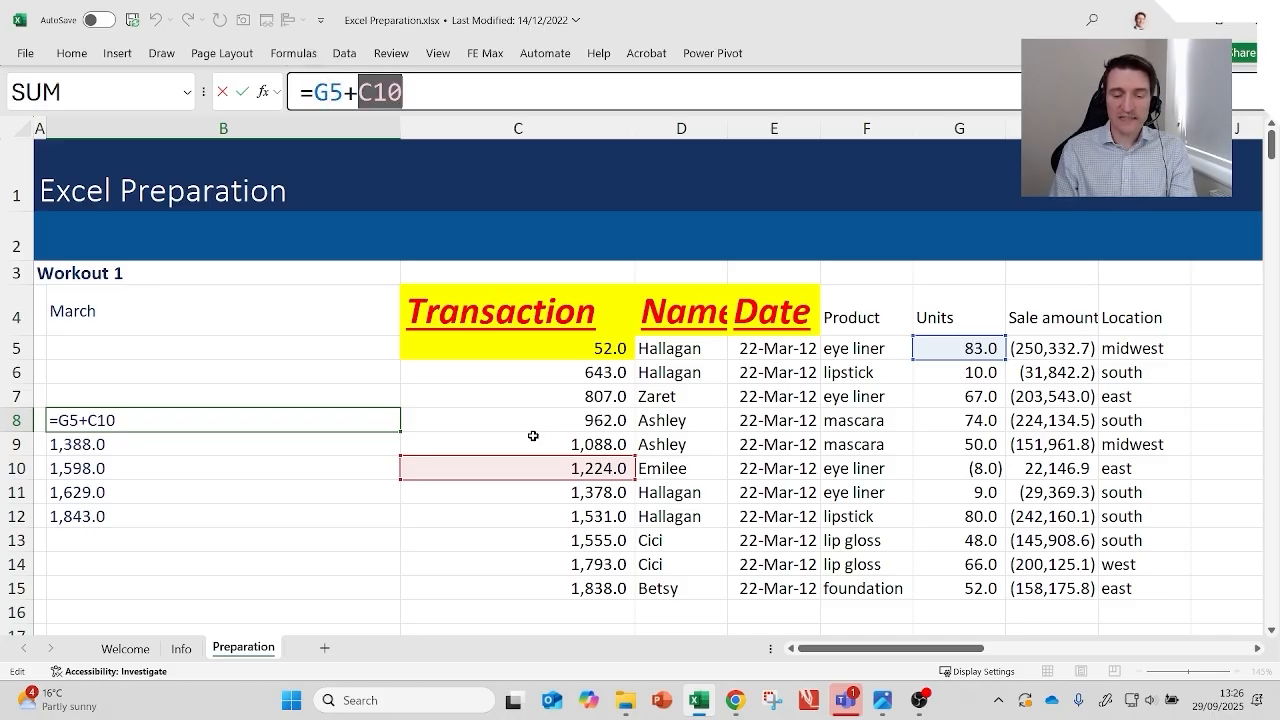
key(Right)
key(shift+Left)
key(shift+Left)
key(Right)
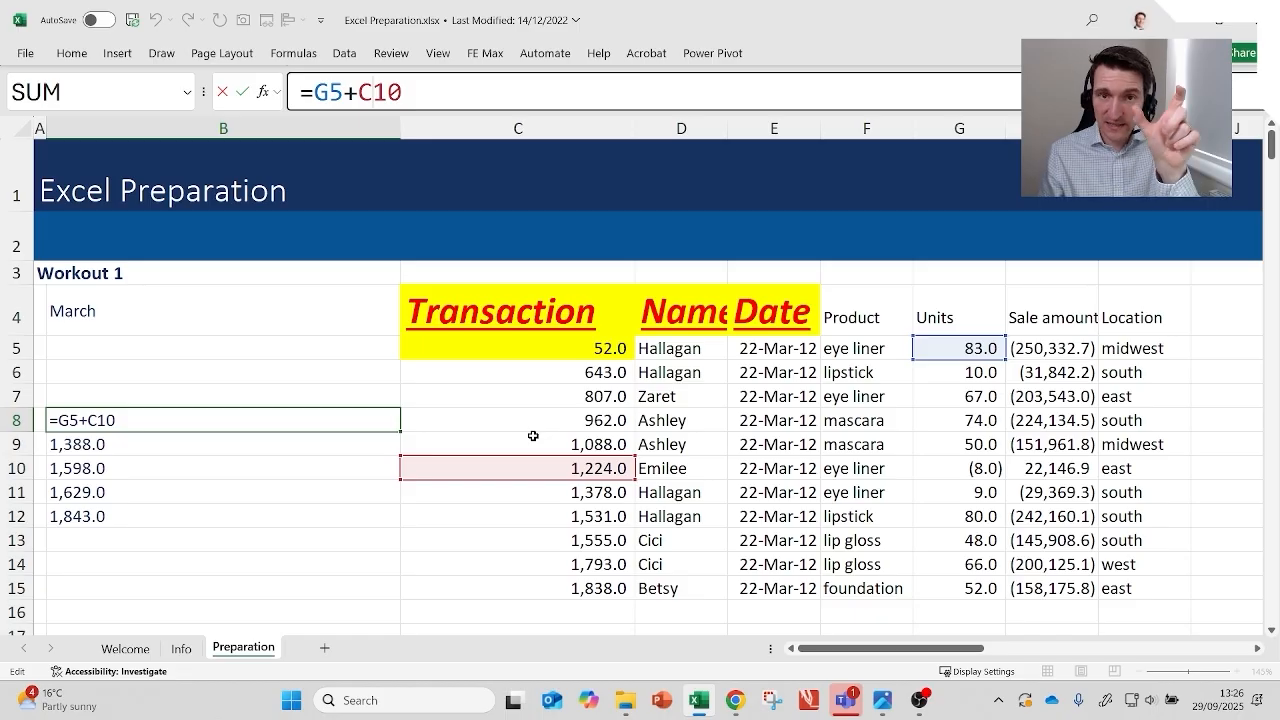
key(F4)
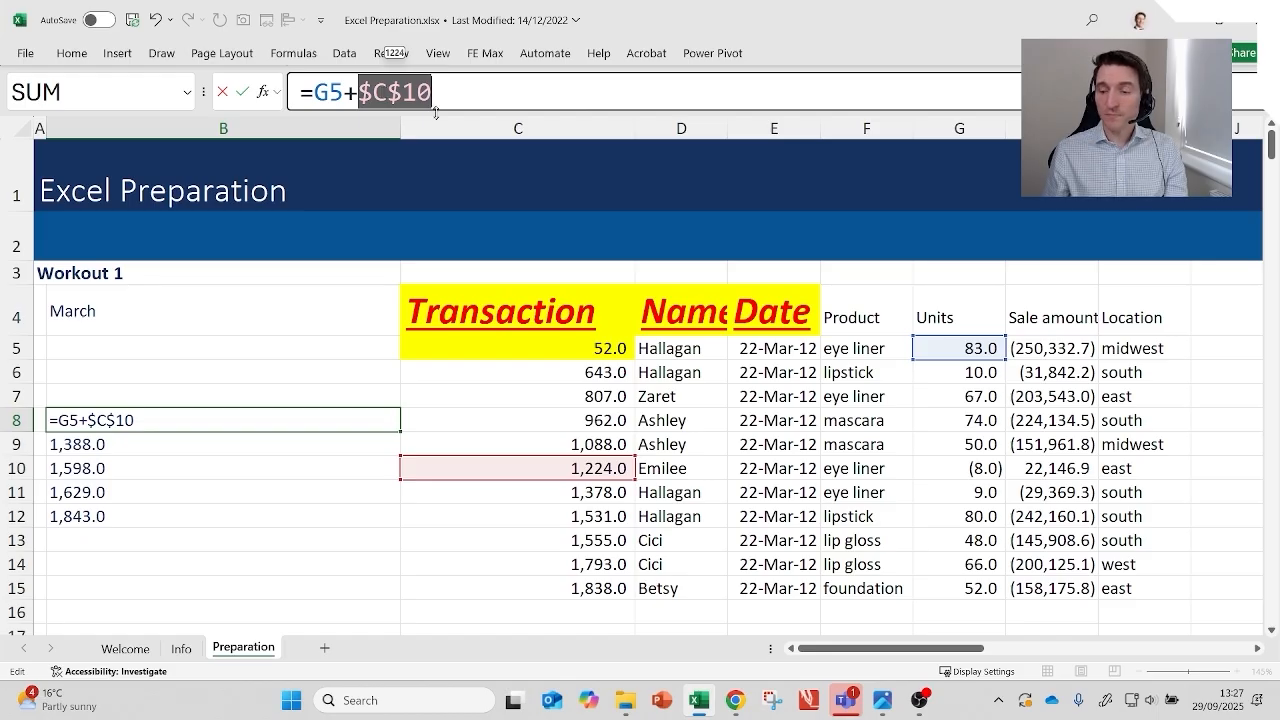
key(ctrl+Return)
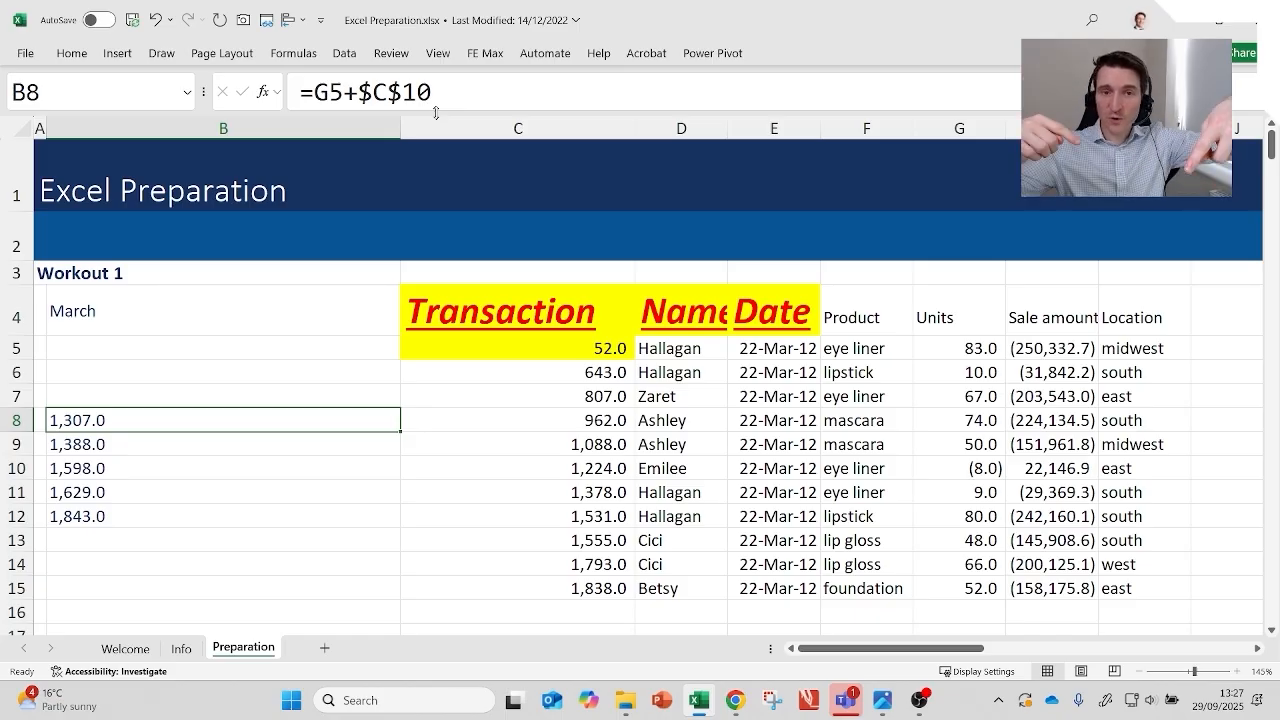
Step: Fill the B8 formula with the locked $C$10 reference down through B8:B12
key(shift+Down)
key(shift+Down)
key(shift+Down)
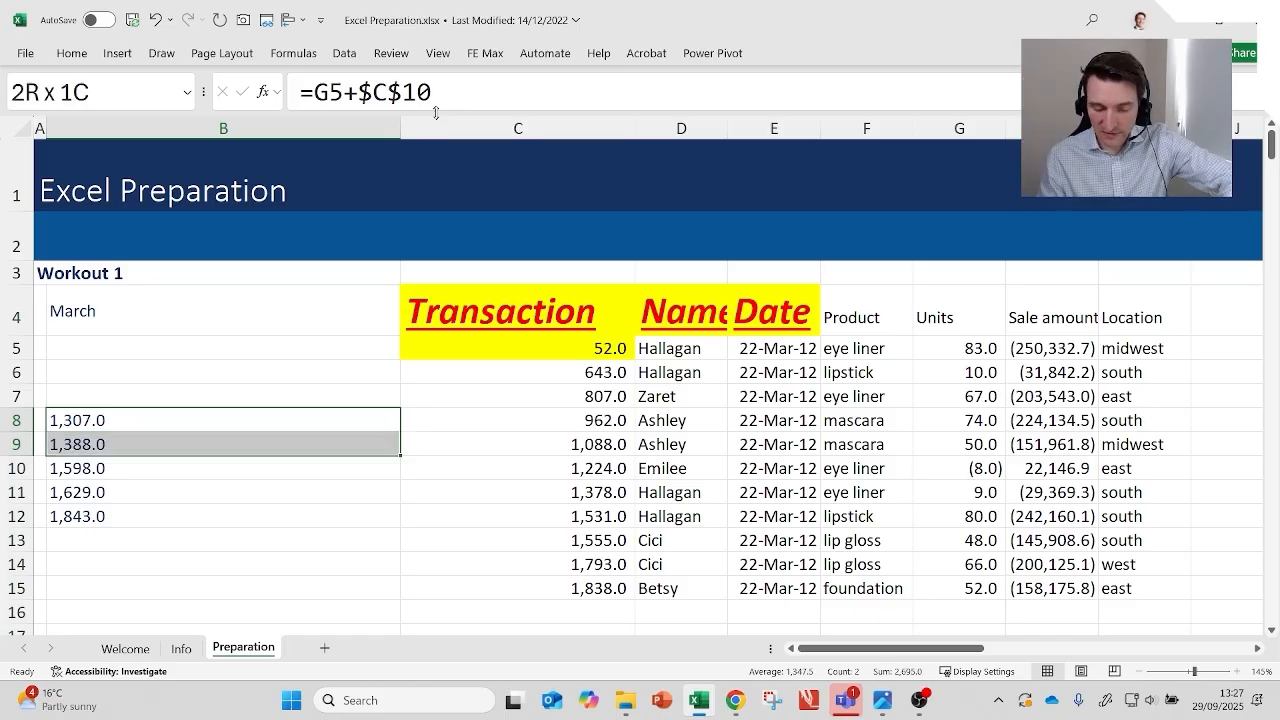
key(shift+Down)
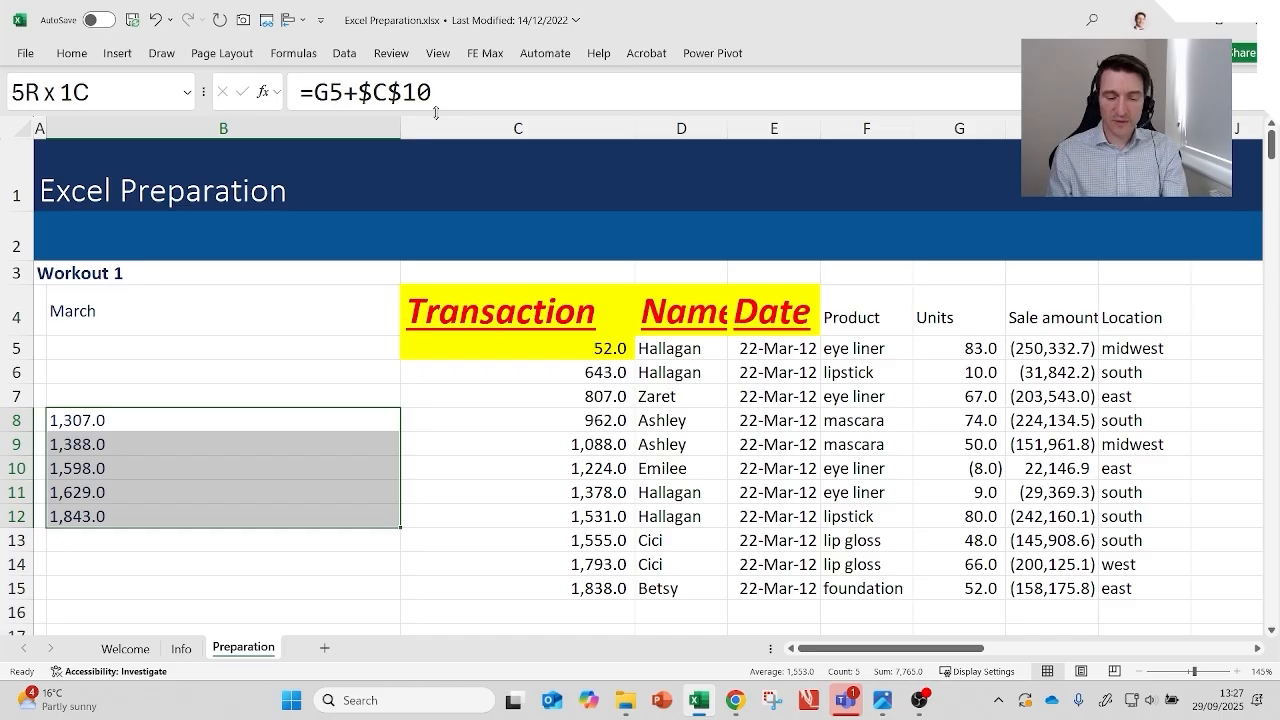
key(ctrl+d)
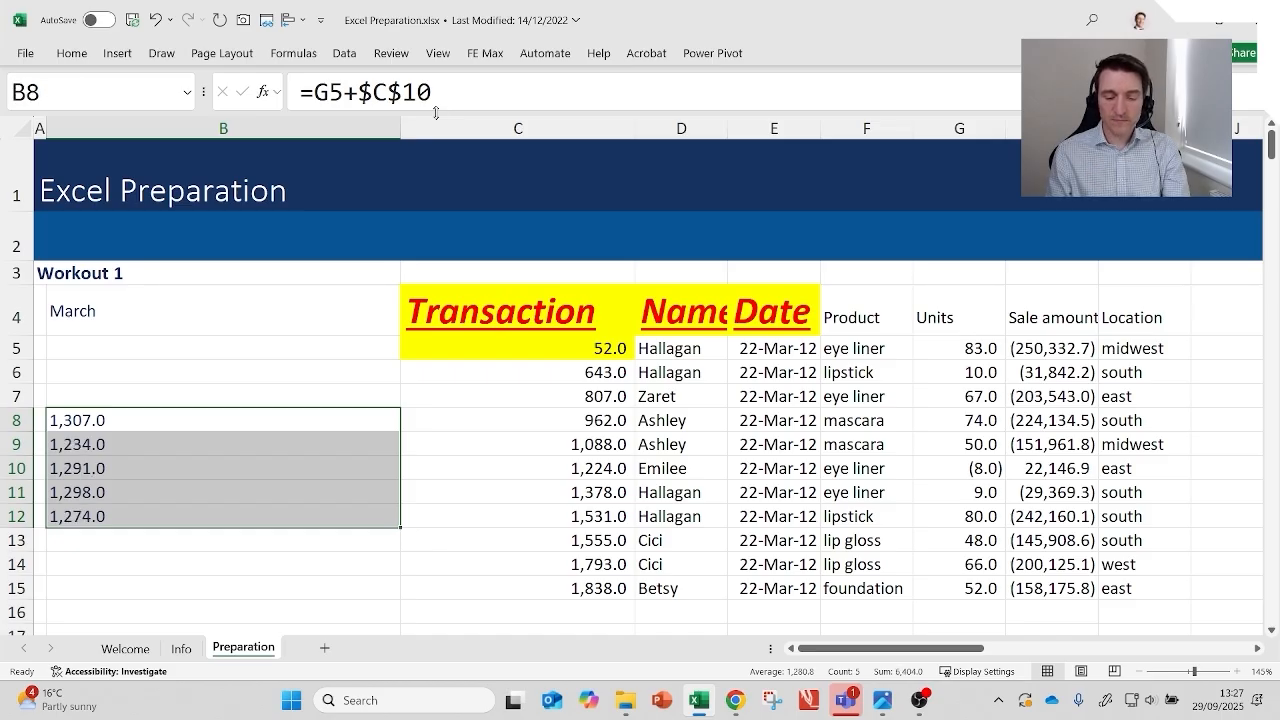
key(ctrl+q)
key(Escape)
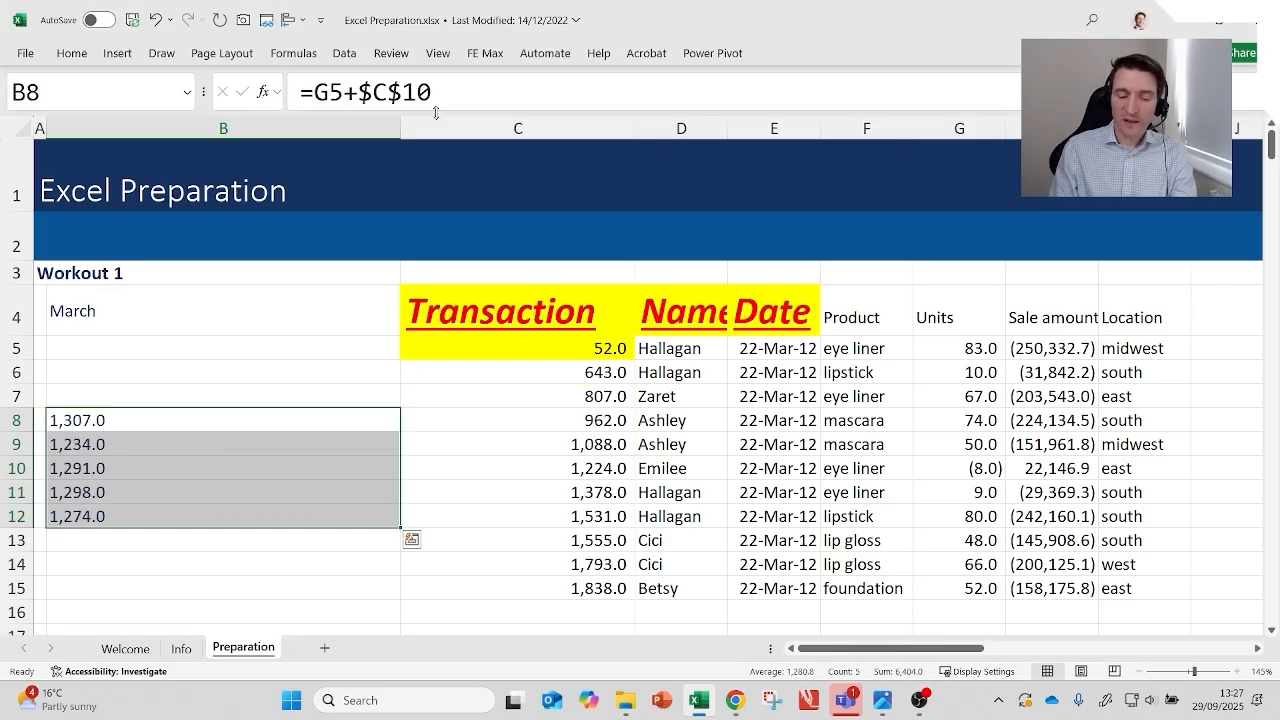
Step: Read the refilled formulas in B9:B12 one by one to compare their relative and absolute references
key(Down)
mouse_move(451, 92)
mouse_down()
mouse_move(245, 95)
mouse_move(432, 95)
mouse_up()
key(shift+Home)
key(Escape)
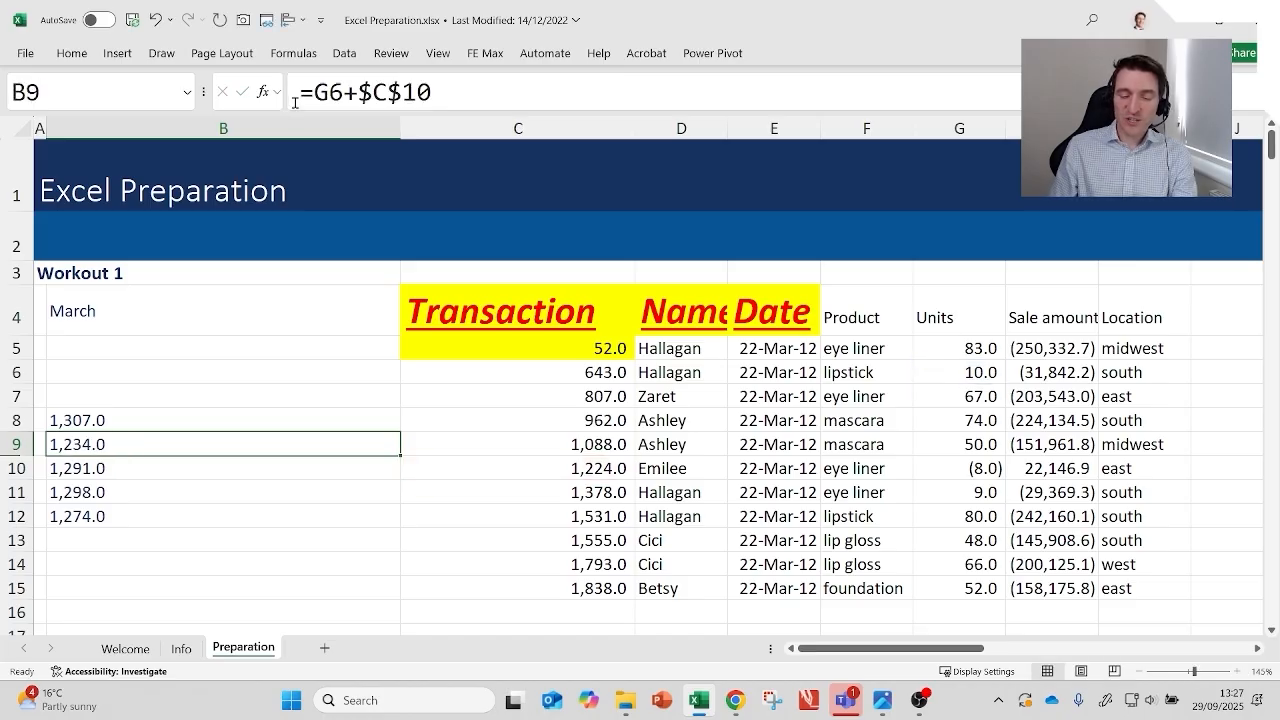
key(Down)
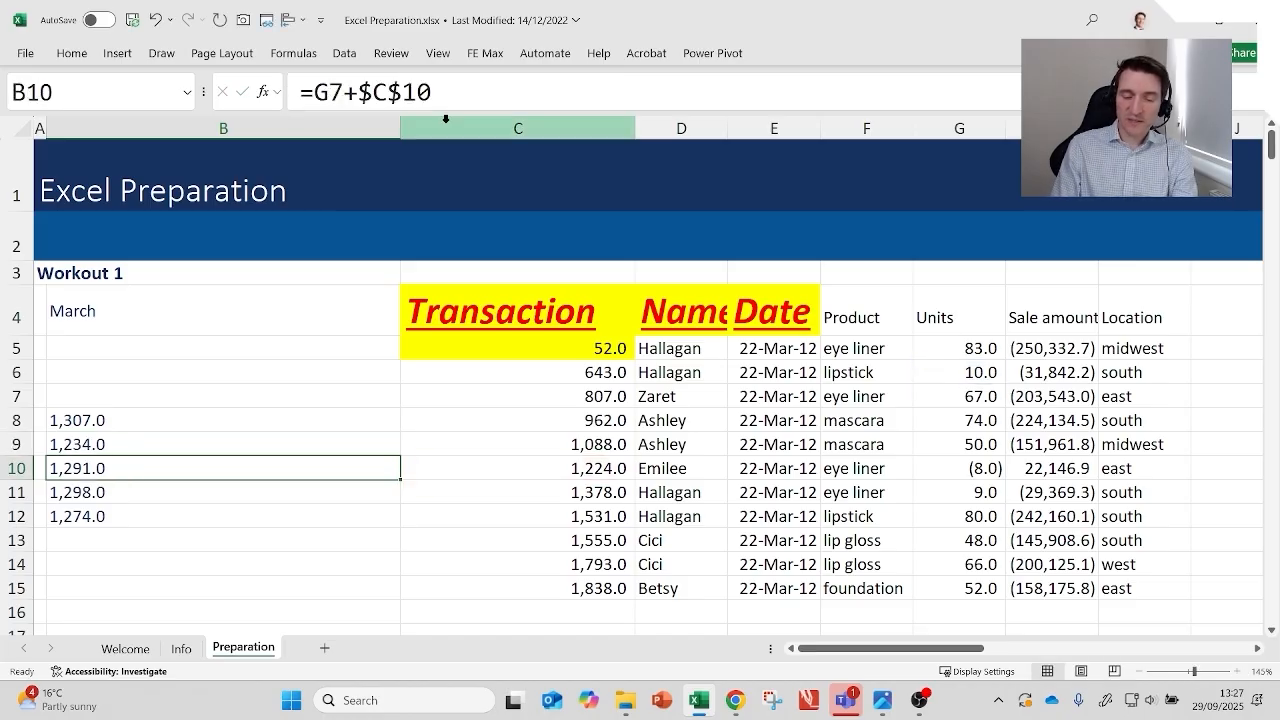
key(Down)
key(Down)
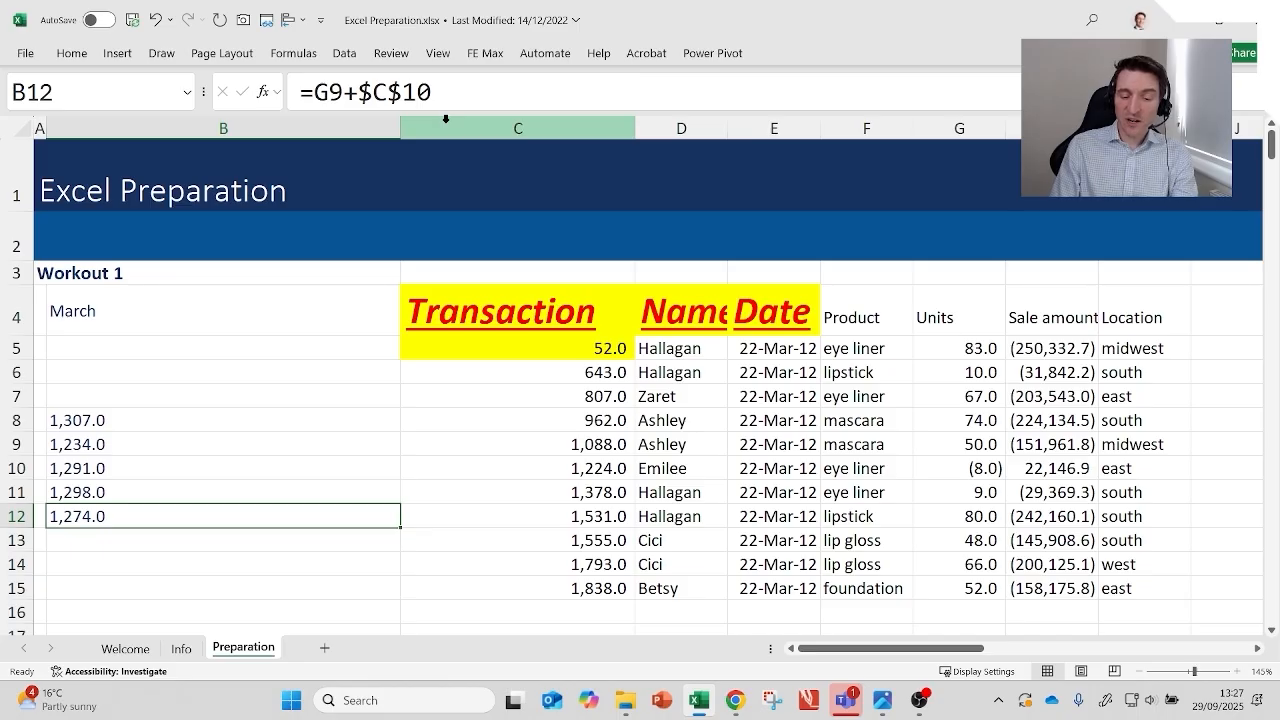
Step: Trace the cells referenced by each refilled formula in B8:B12, ending at B8
key(Up)
key(F2)
key(Escape)
key(Up)
key(F2)
key(Escape)
key(Up)
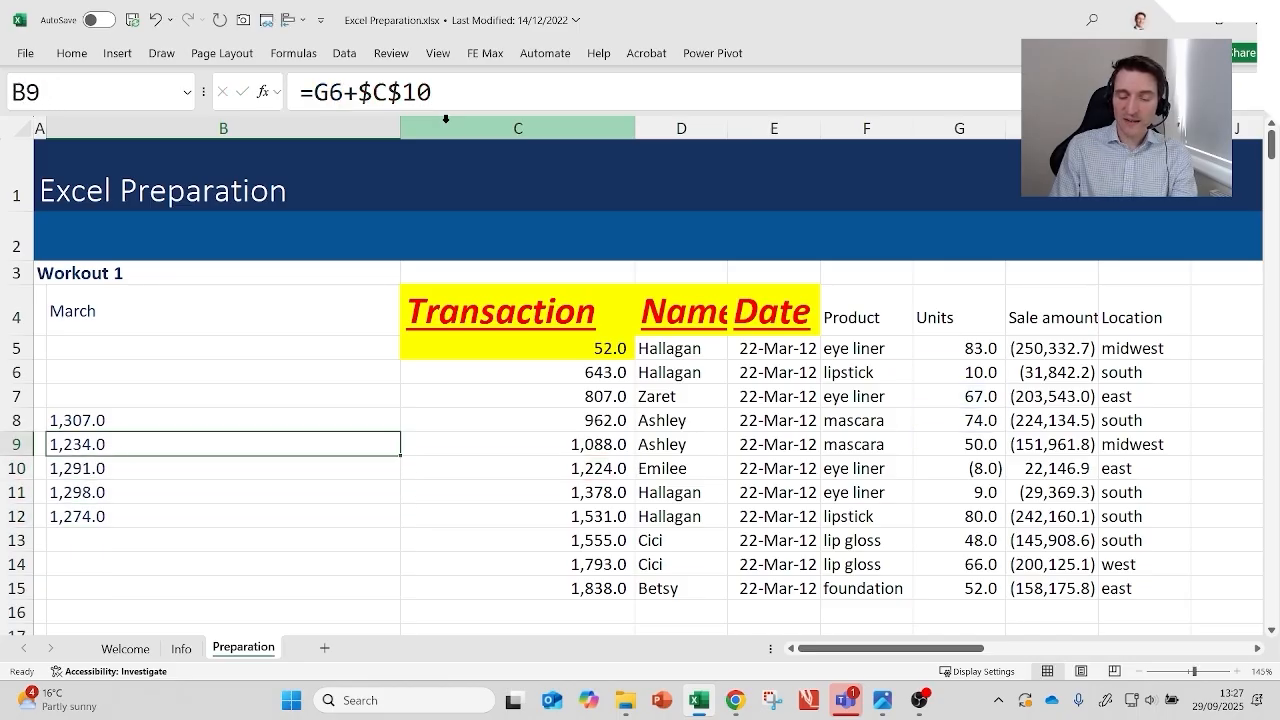
key(Up)
key(F2)
key(Escape)
key(Down)
key(Down)
key(Down)
key(Down)
key(F2)
key(Escape)
key(Up)
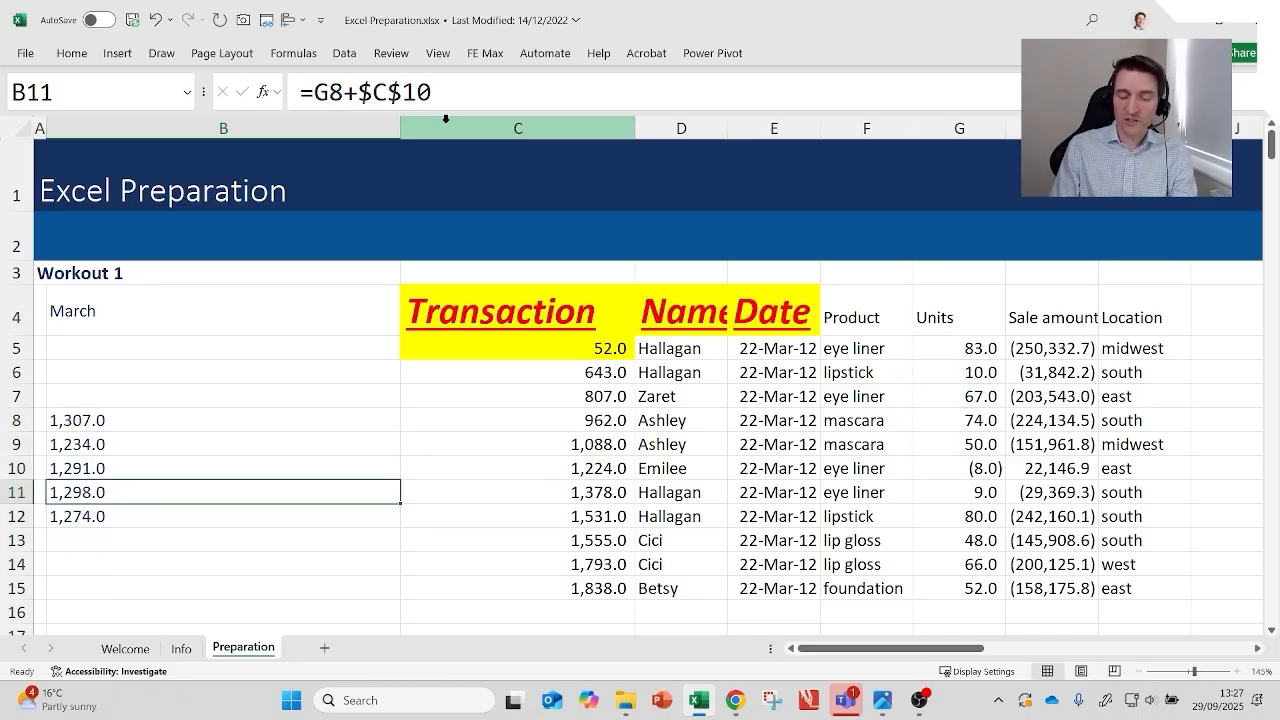
key(F2)
key(Escape)
key(Escape)
key(Up)
key(F2)
key(Escape)
key(Up)
key(F2)
key(Escape)
key(Up)
key(F2)
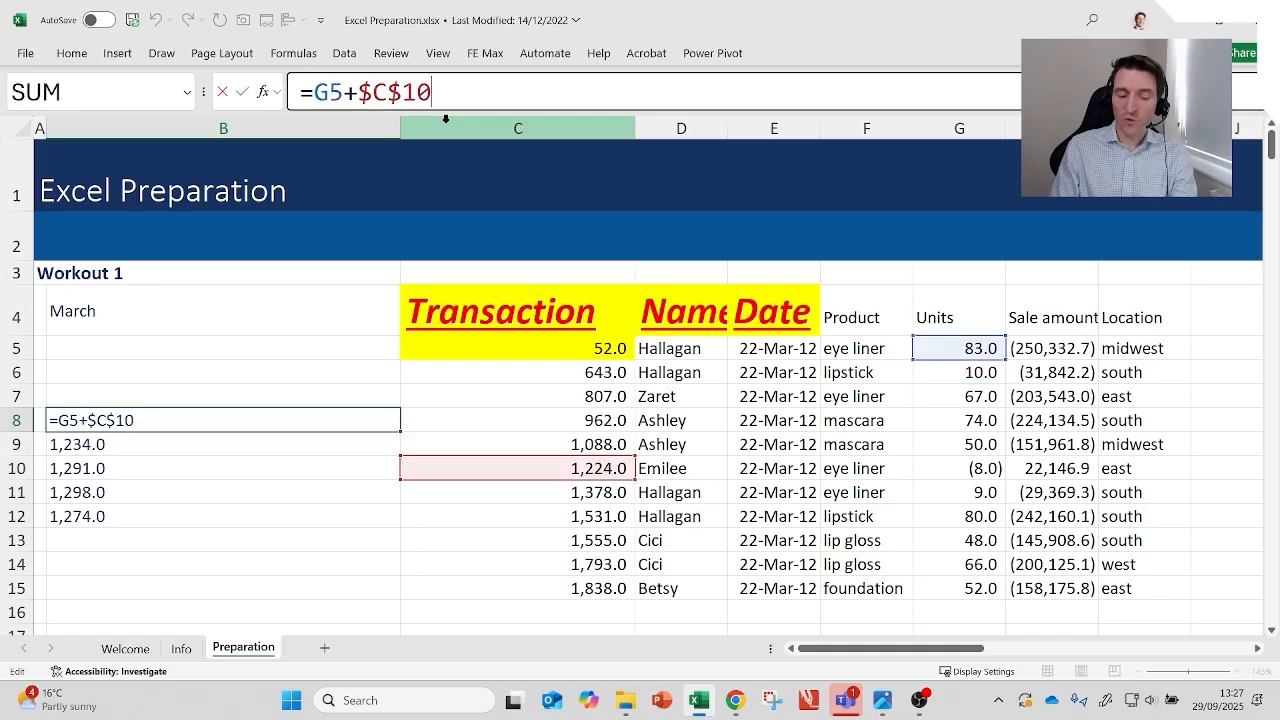
key(Escape)
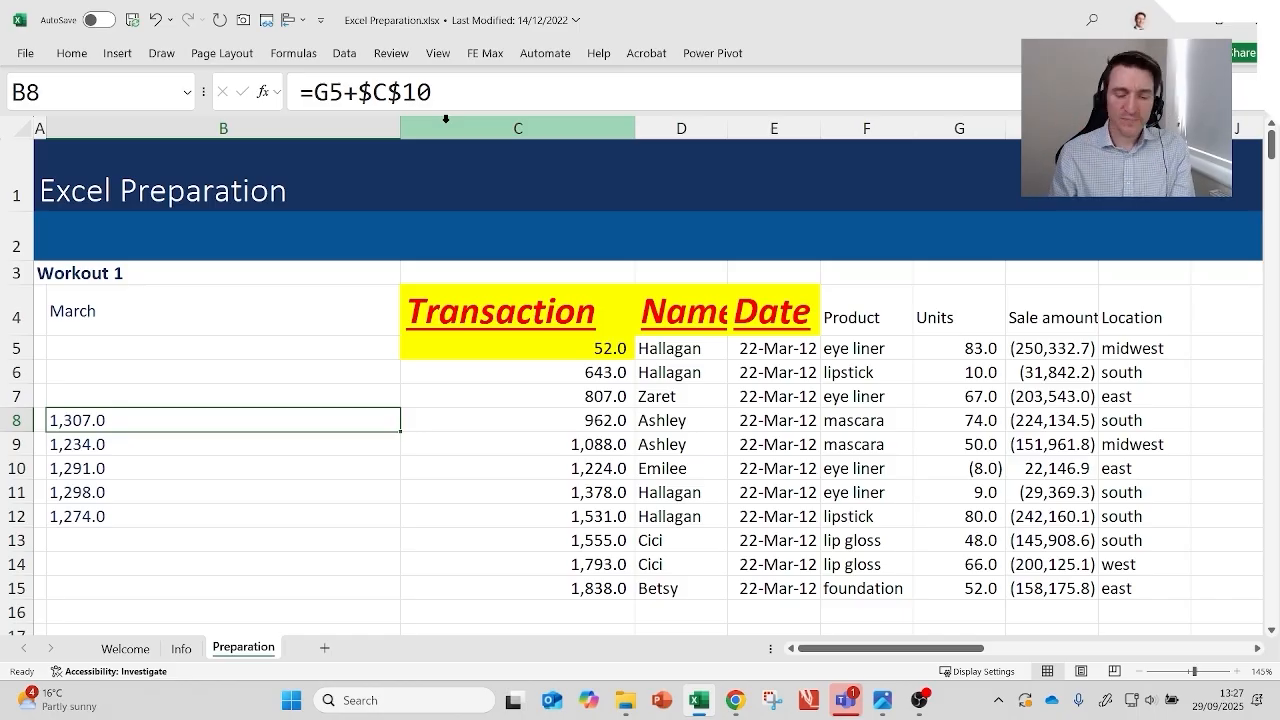
Step: Go to the Workout 2 table and move into its Units column
key(Left)
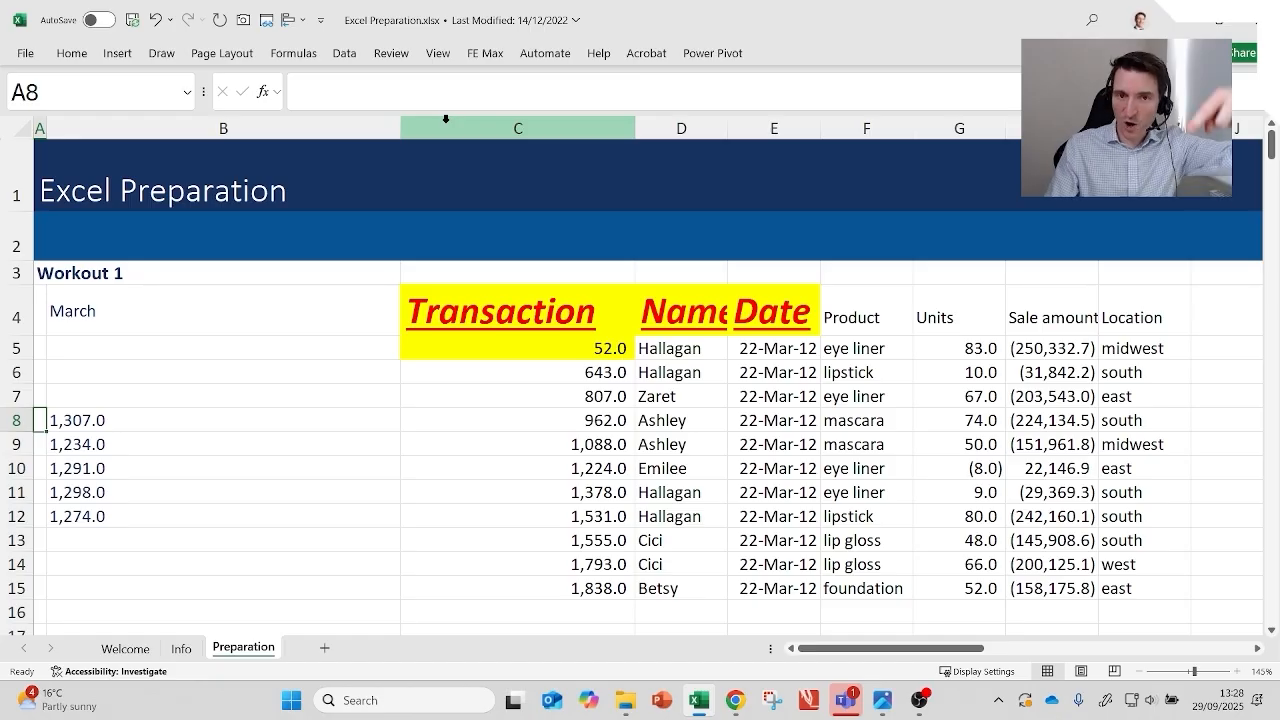
key(ctrl+Down)
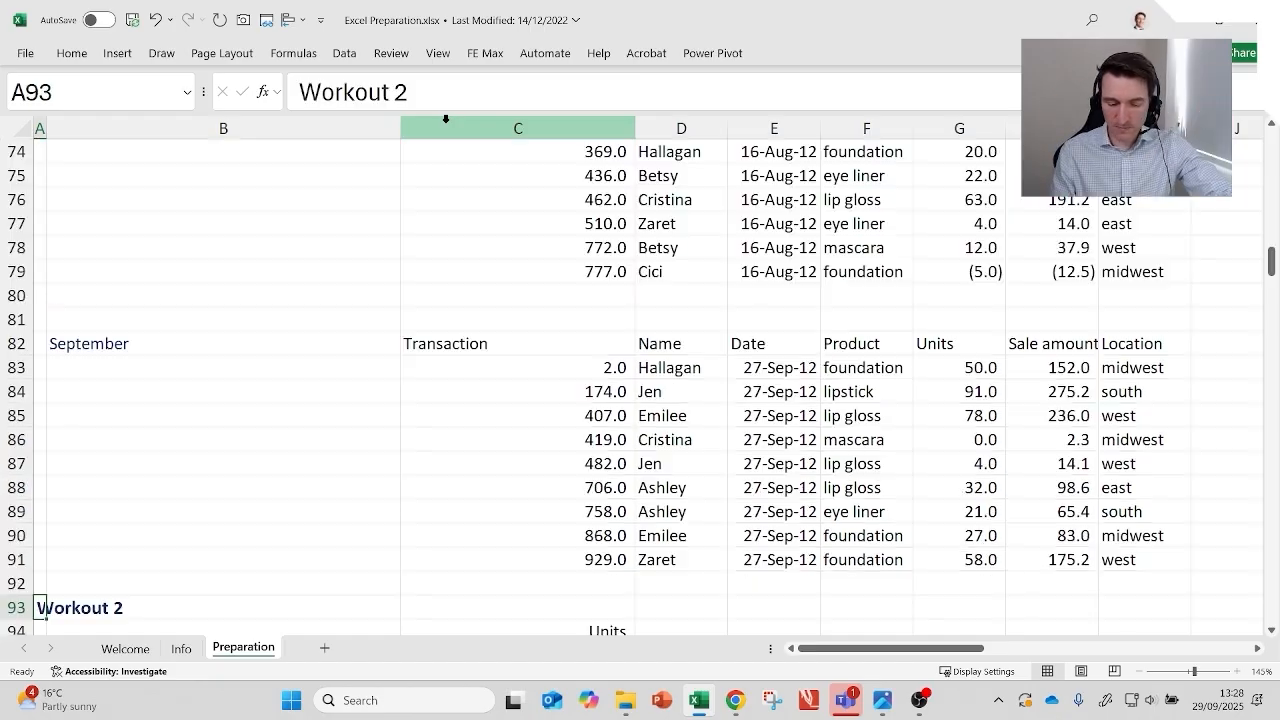
key(ctrl+Down)
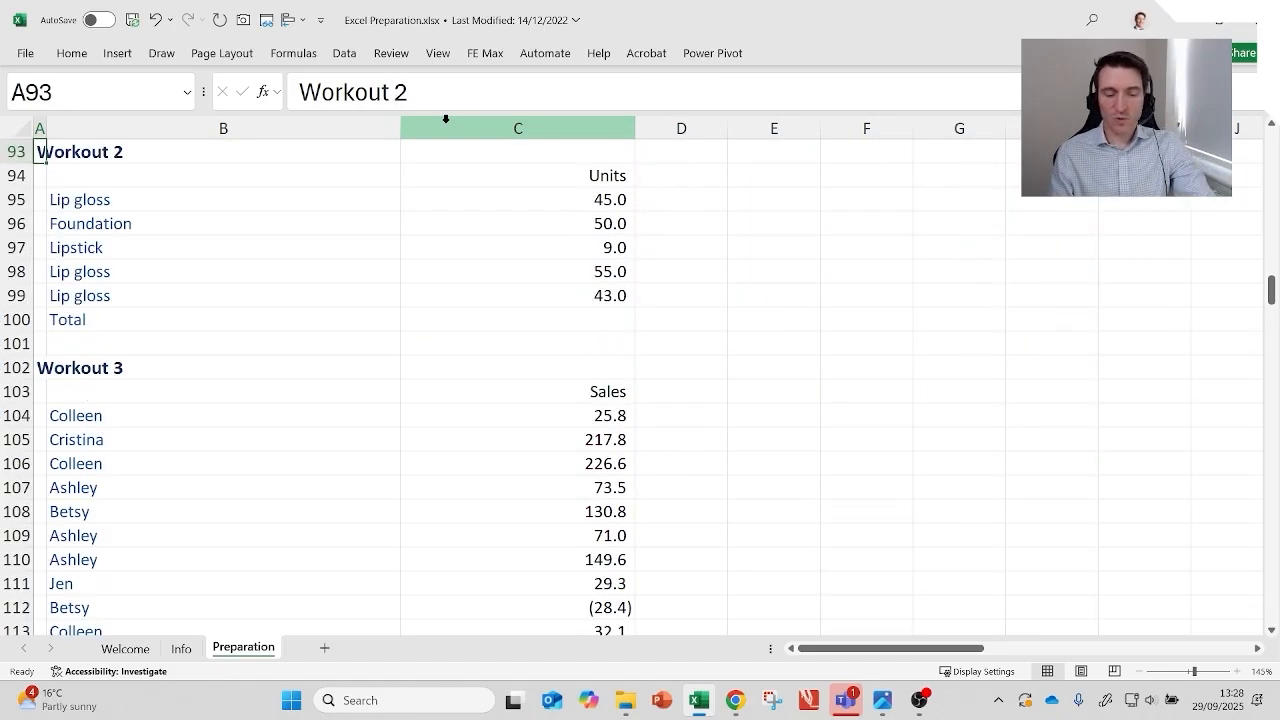
key(Up)
key(Down)
key(Right)
key(Left)
key(Down)
key(Down)
key(Right)
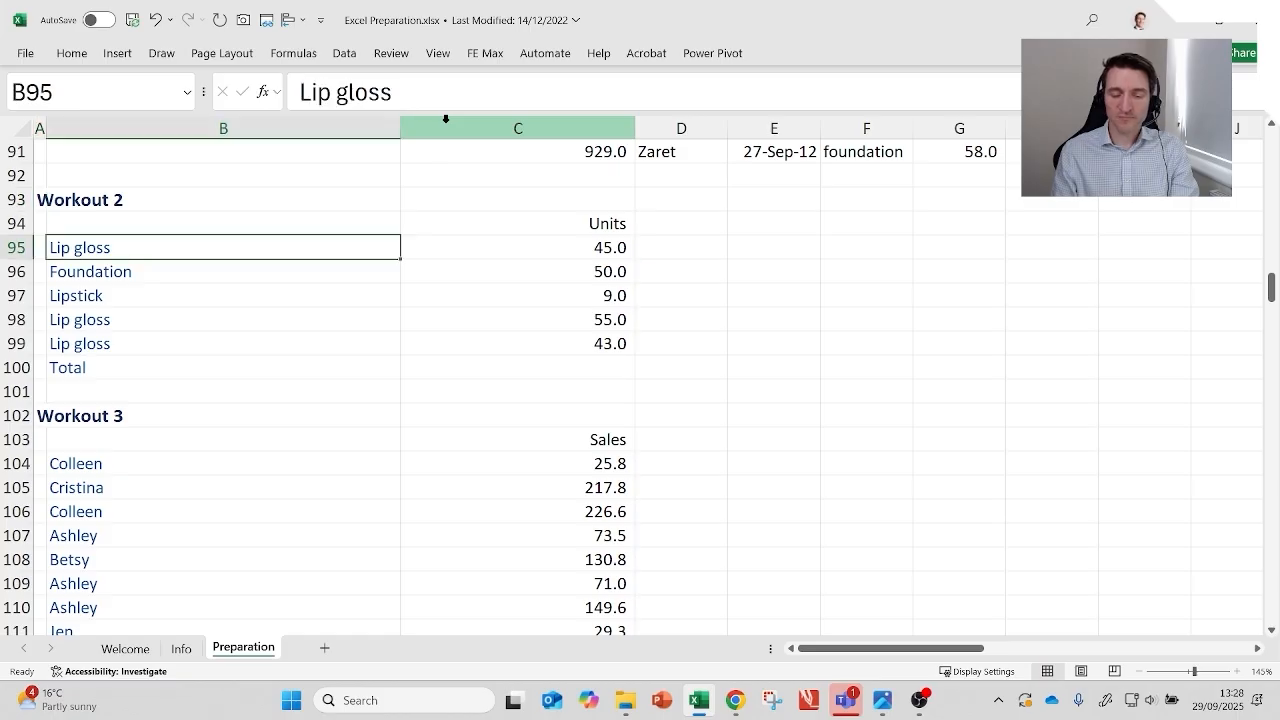
key(Right)
key(Right)
key(Left)
key(Down)
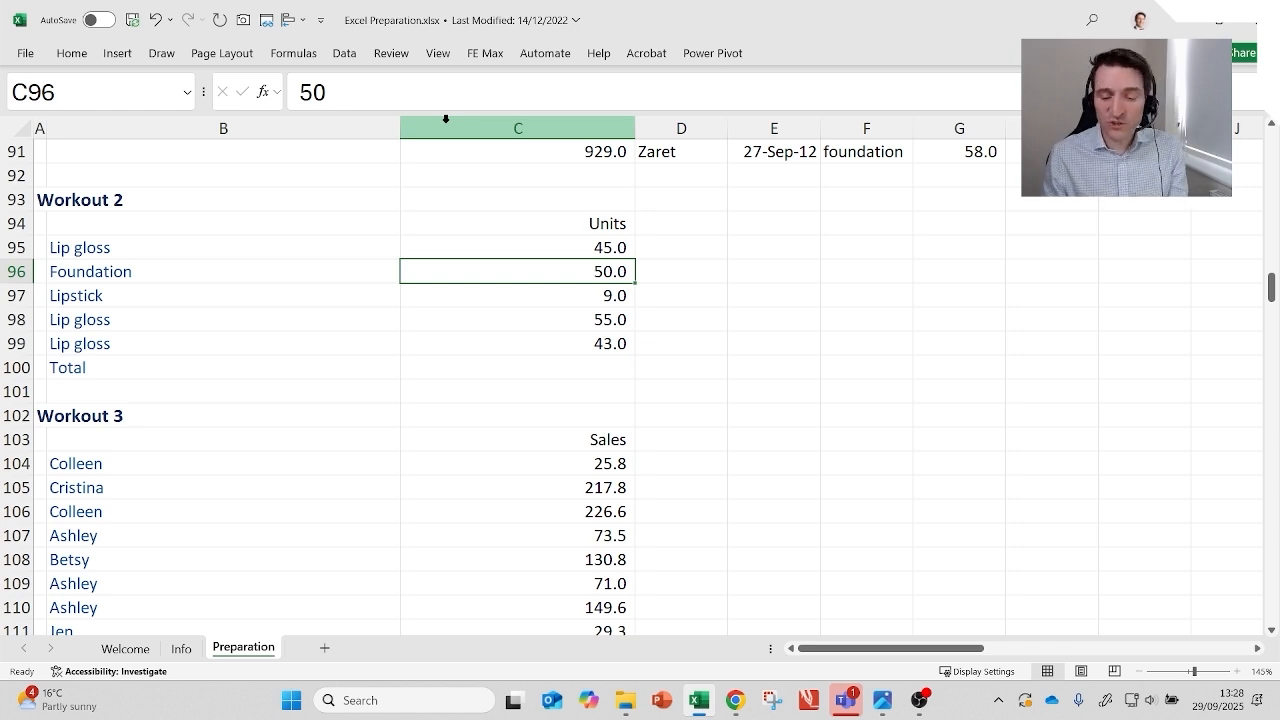
Step: Examine the Units values in C95:C99, the empty total cell C100 and the product labels of Workout 2
key(Down)
key(Down)
key(Down)
key(Down)
key(shift+Up)
key(shift+Up)
key(shift+Up)
key(shift+Up)
key(shift+Up)
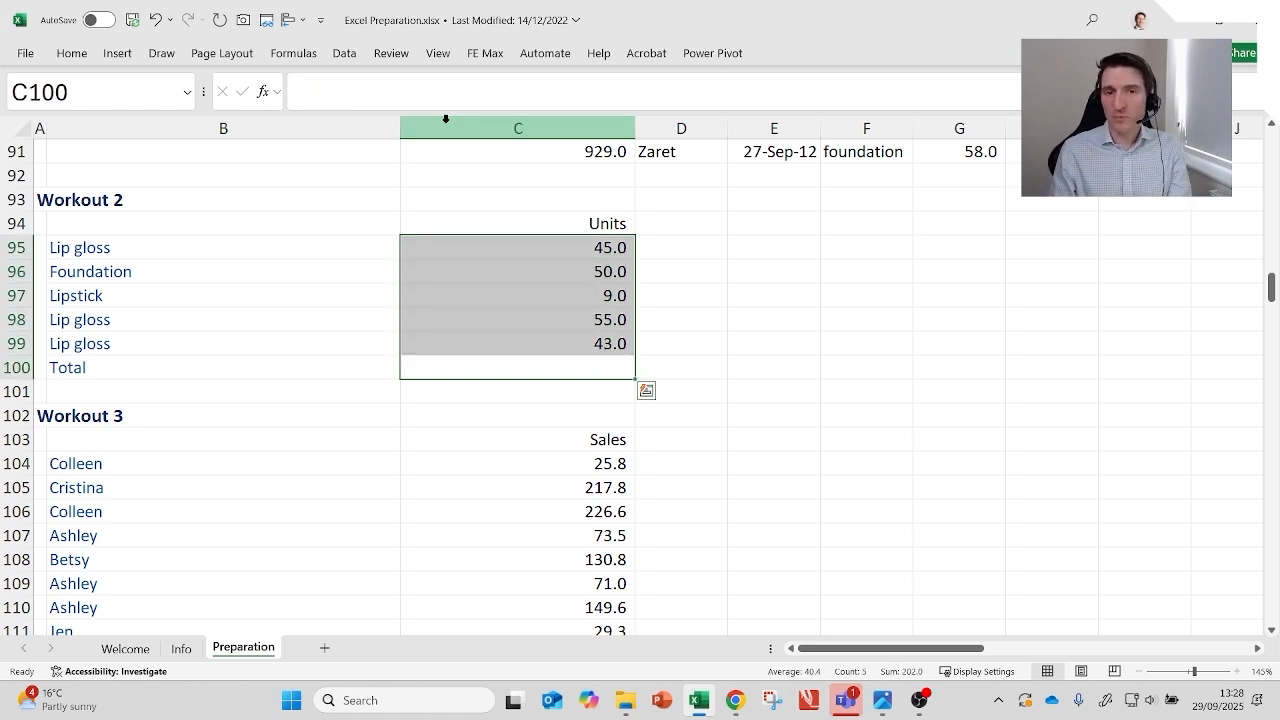
key(Up)
key(Up)
key(Up)
key(Up)
key(Up)
key(Up)
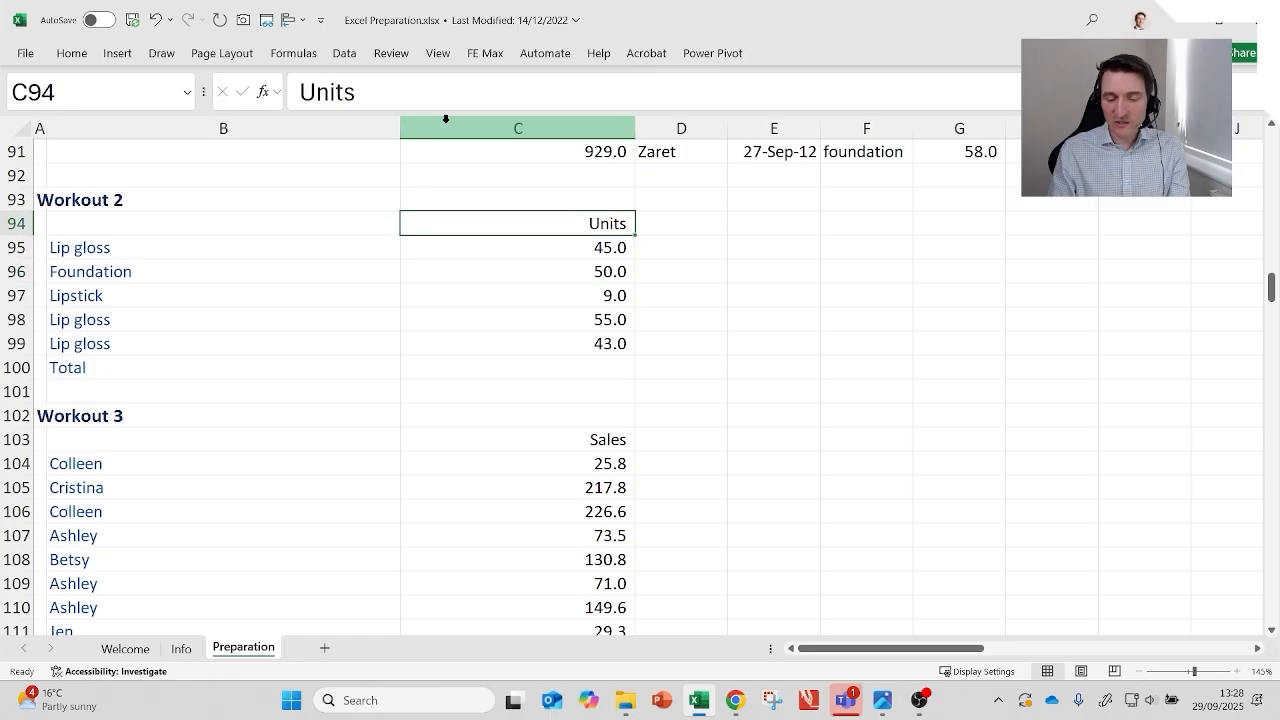
key(Down)
key(Left)
key(shift+Down)
key(shift+Down)
key(shift+Down)
key(shift+Down)
Step: Enter the formula =SUM(C95:C99) by hand in the Workout 2 total cell C100
key(Right)
key(Down)
key(Down)
key(Down)
key(Down)
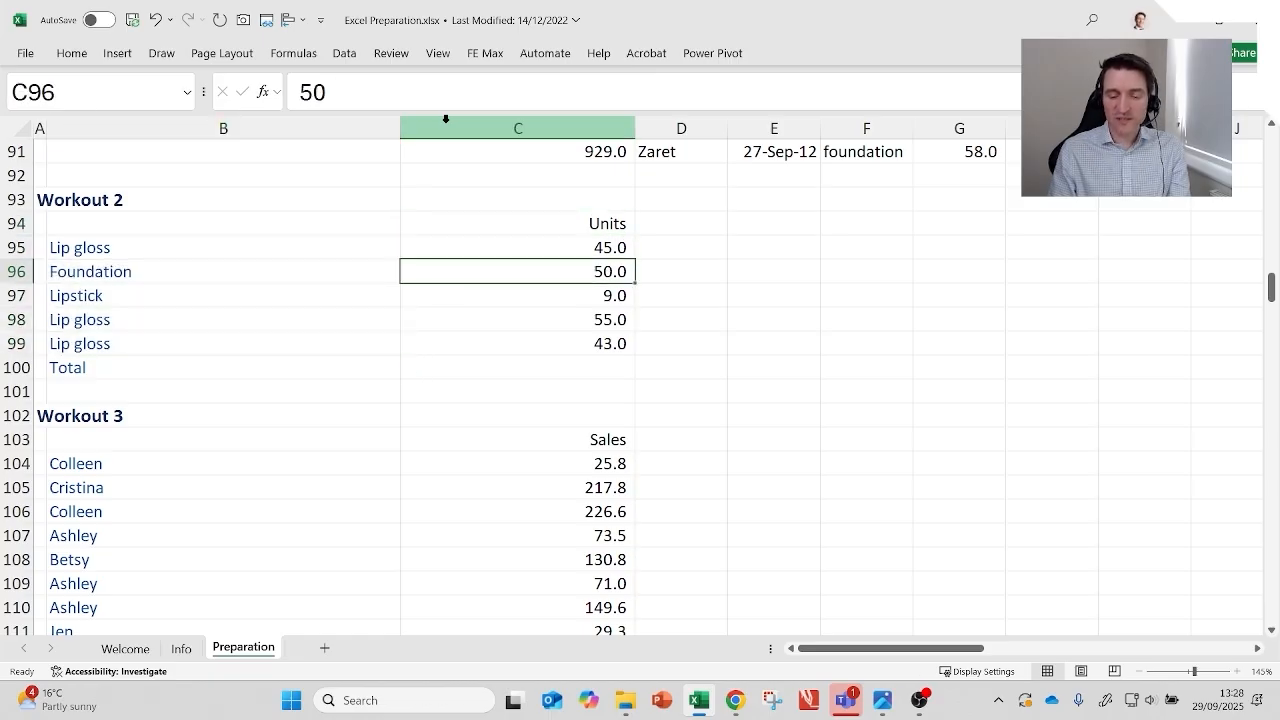
key(Down)
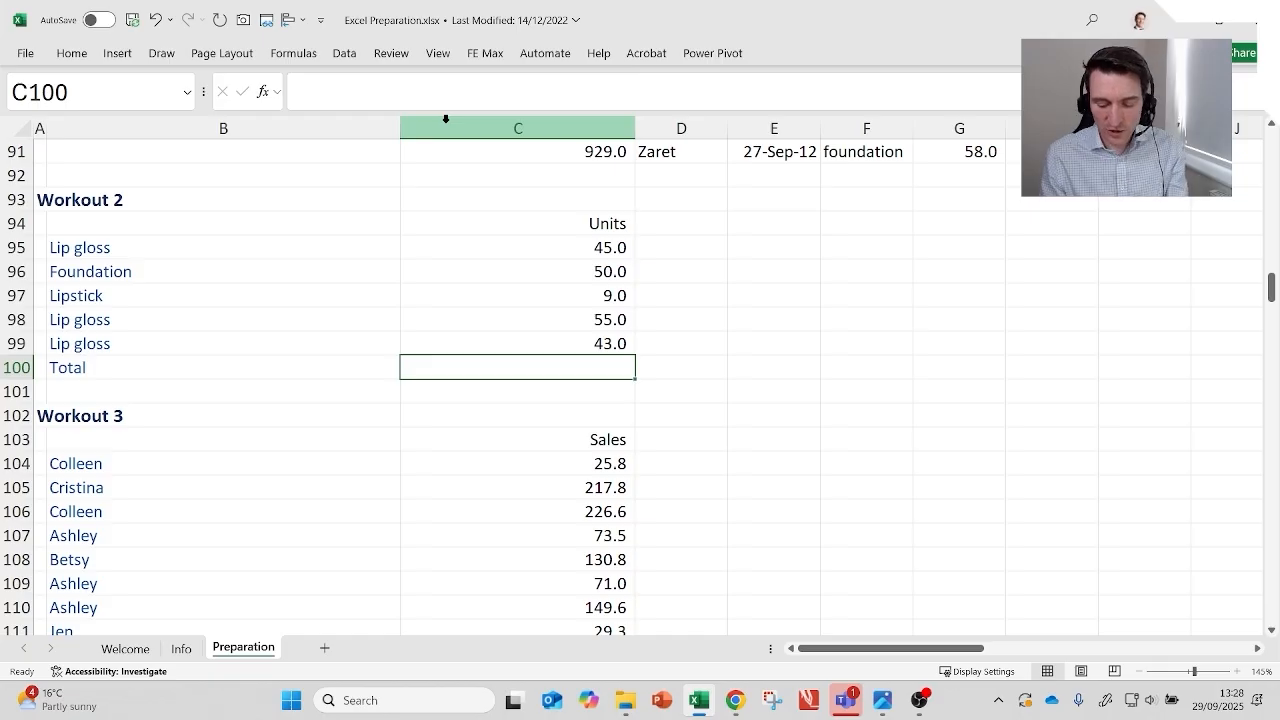
text(=s)
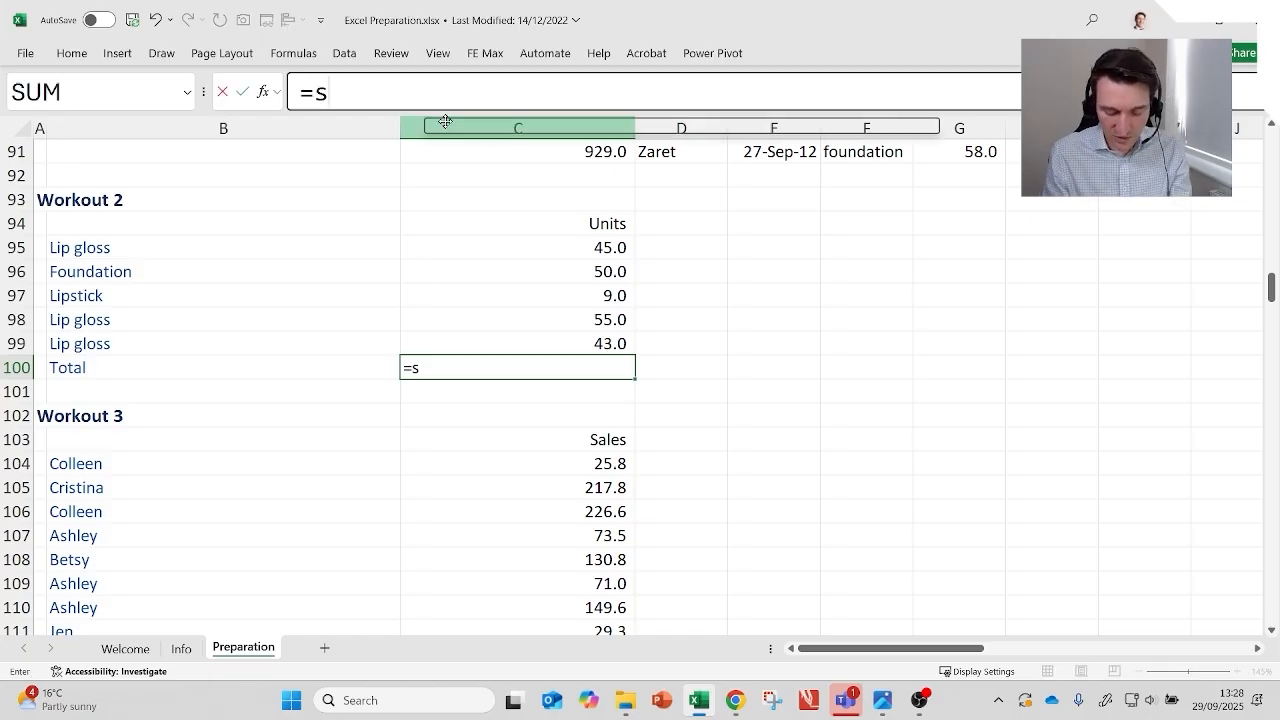
text(um()
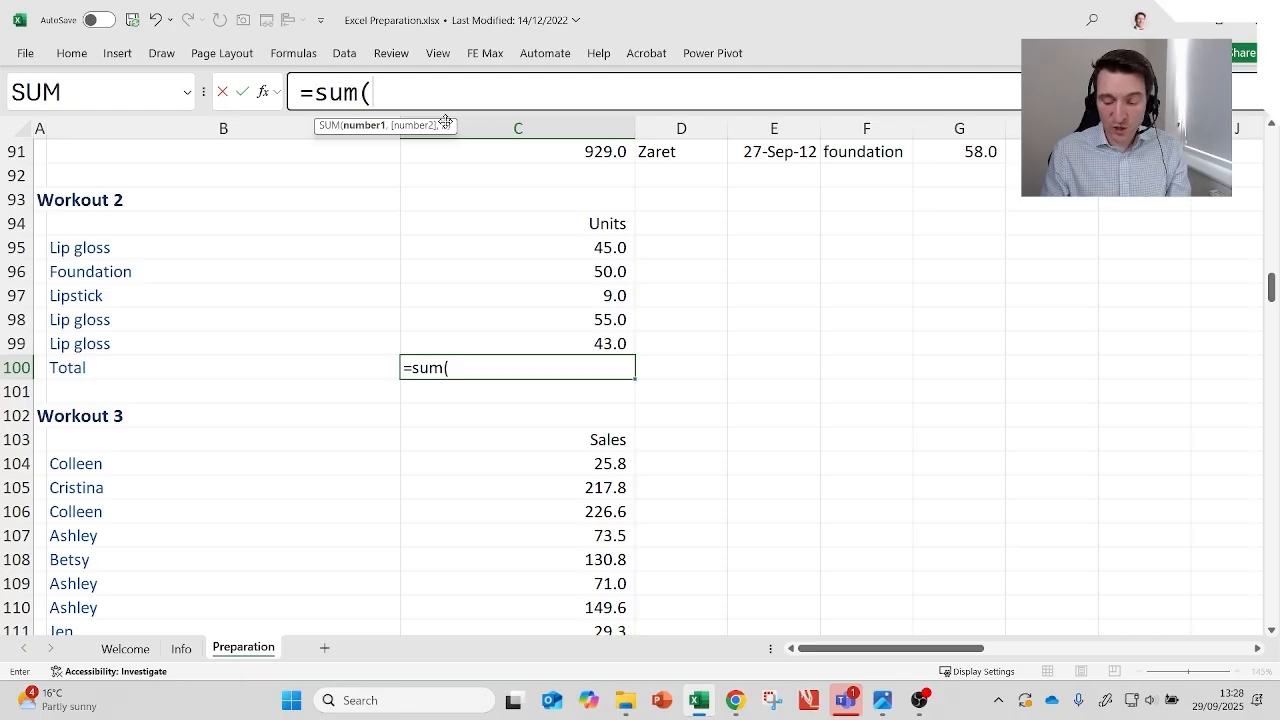
key(Up)
key(Up)
key(Up)
key(Up)
key(Up)
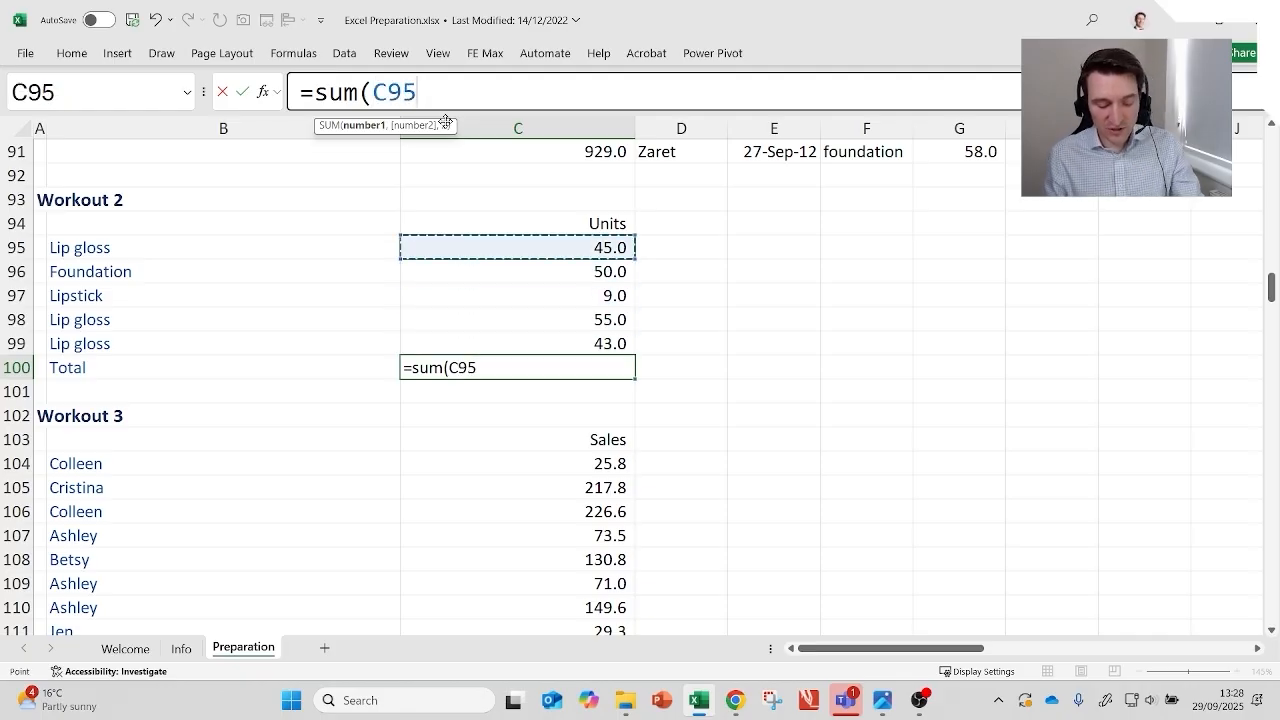
key(shift+Down)
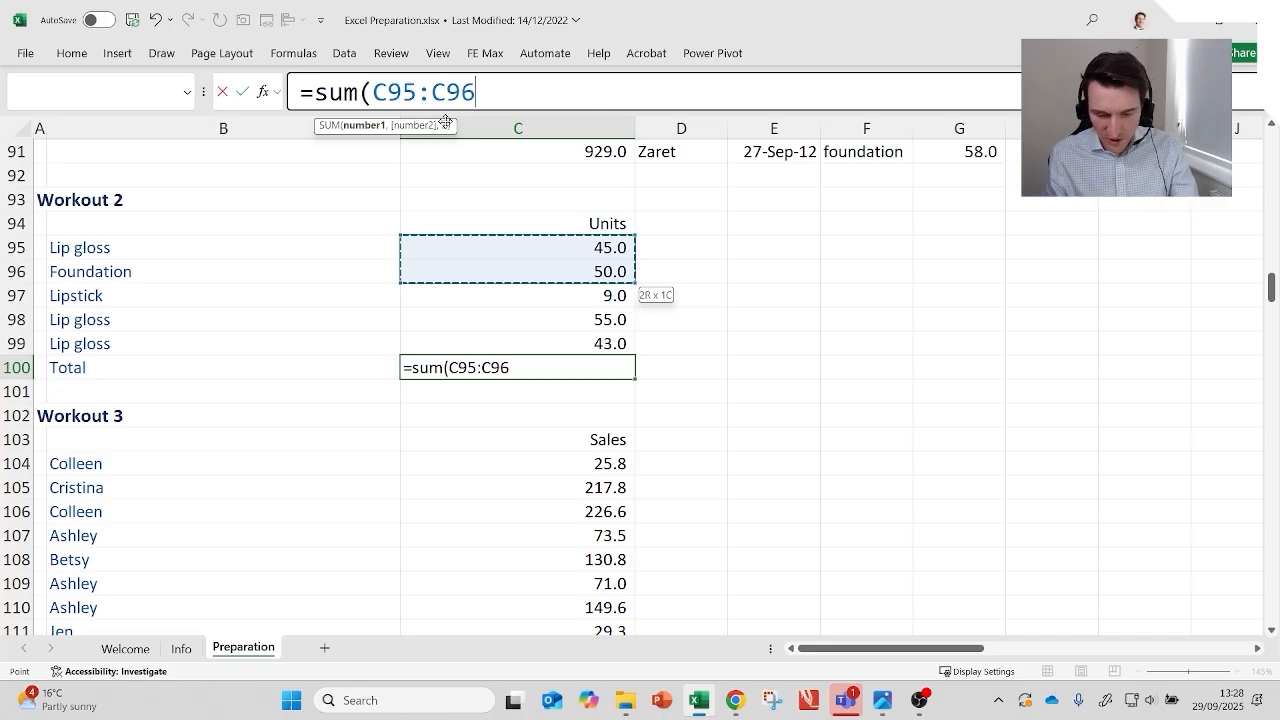
key(shift+Down)
key(shift+Down)
key(shift+Down)
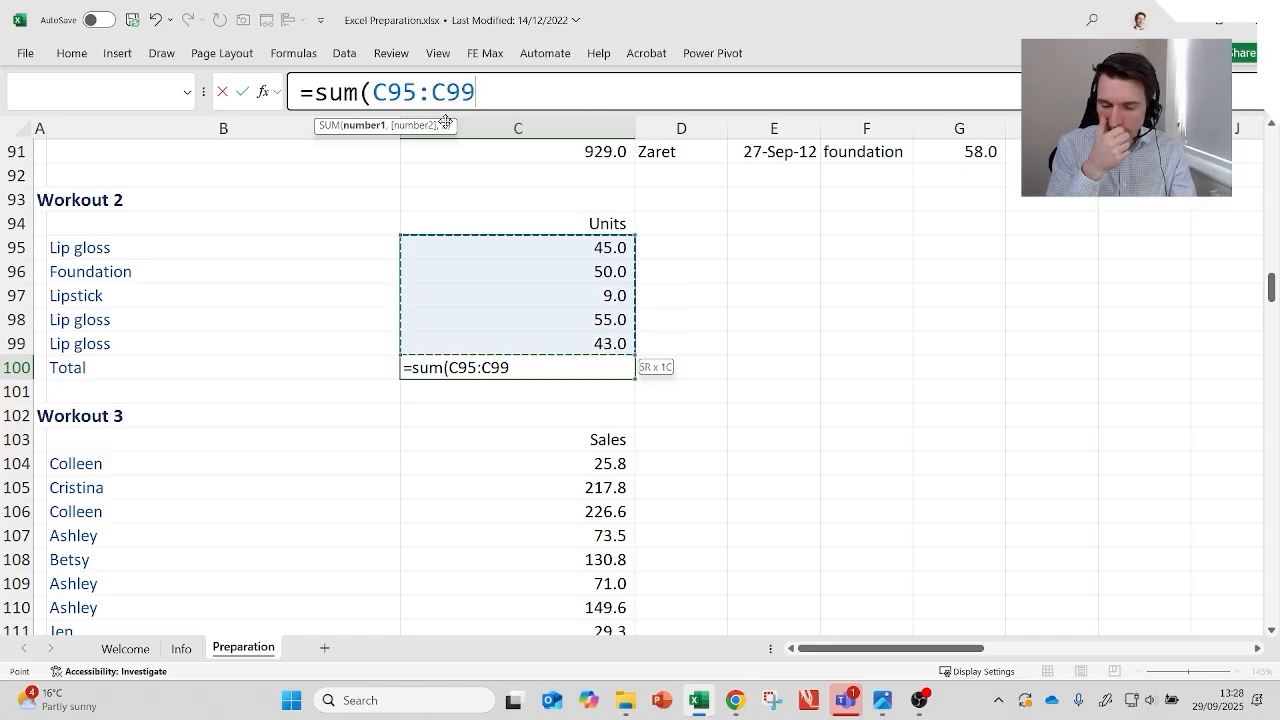
text())
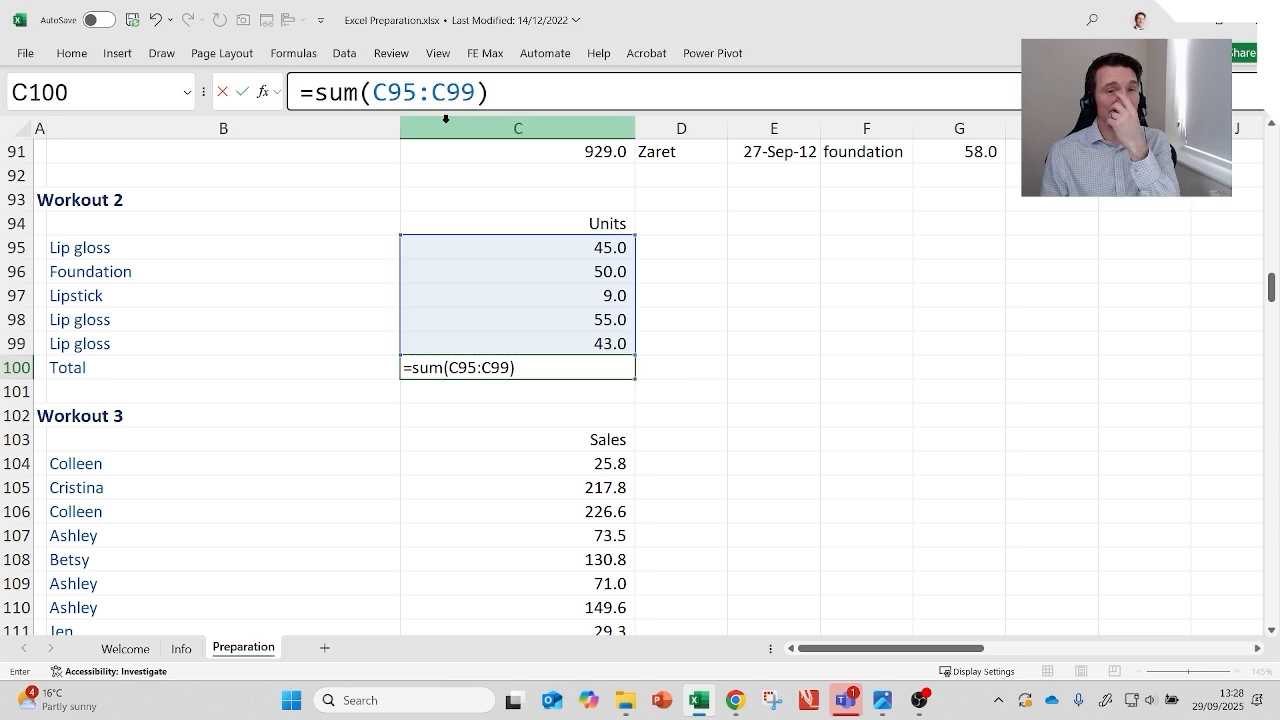
key(Tab)
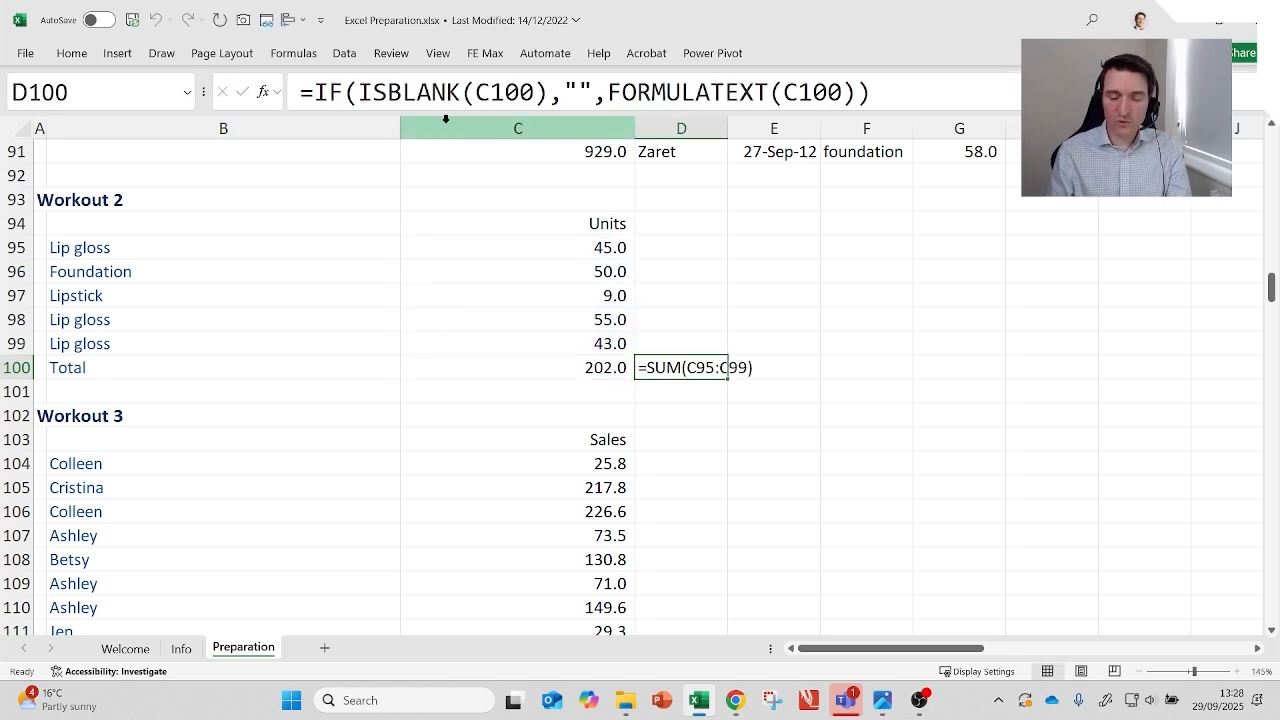
Step: Clear the total in C100 and re-enter it as an AutoSum of C95:C99, twice in a row
key(Left)
key(Delete)
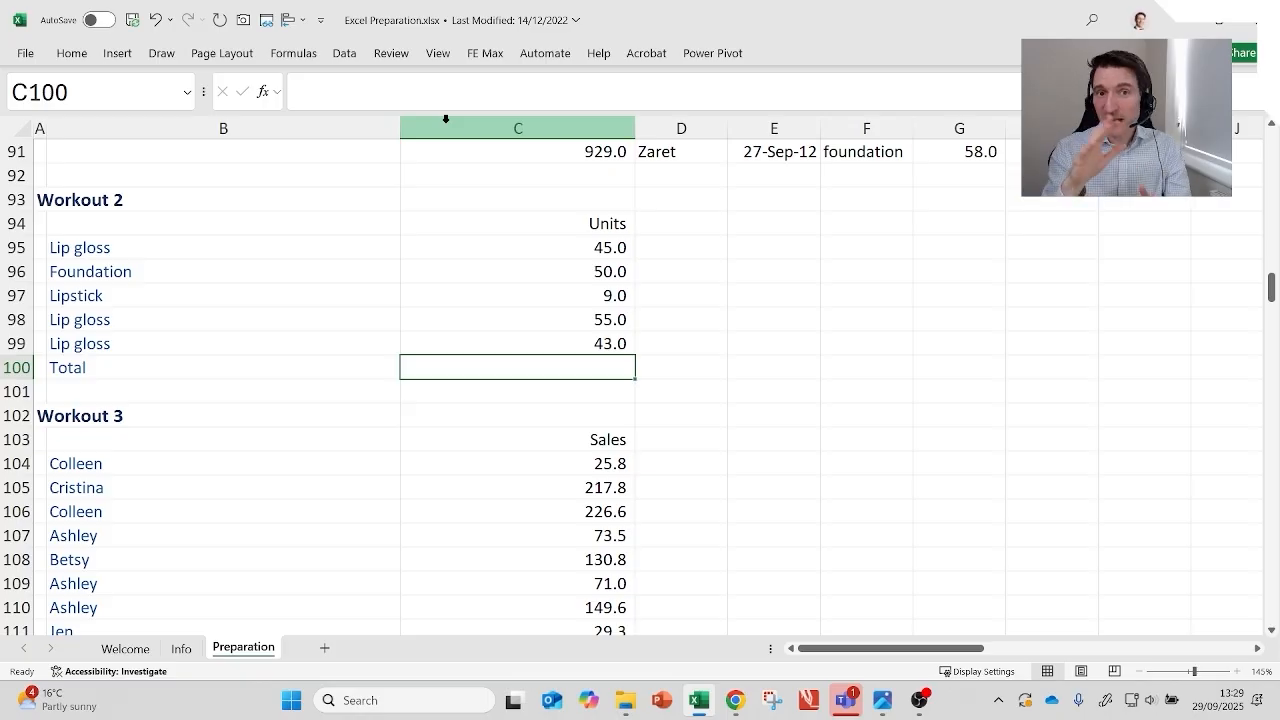
key(alt+equal)
key(ctrl+Return)
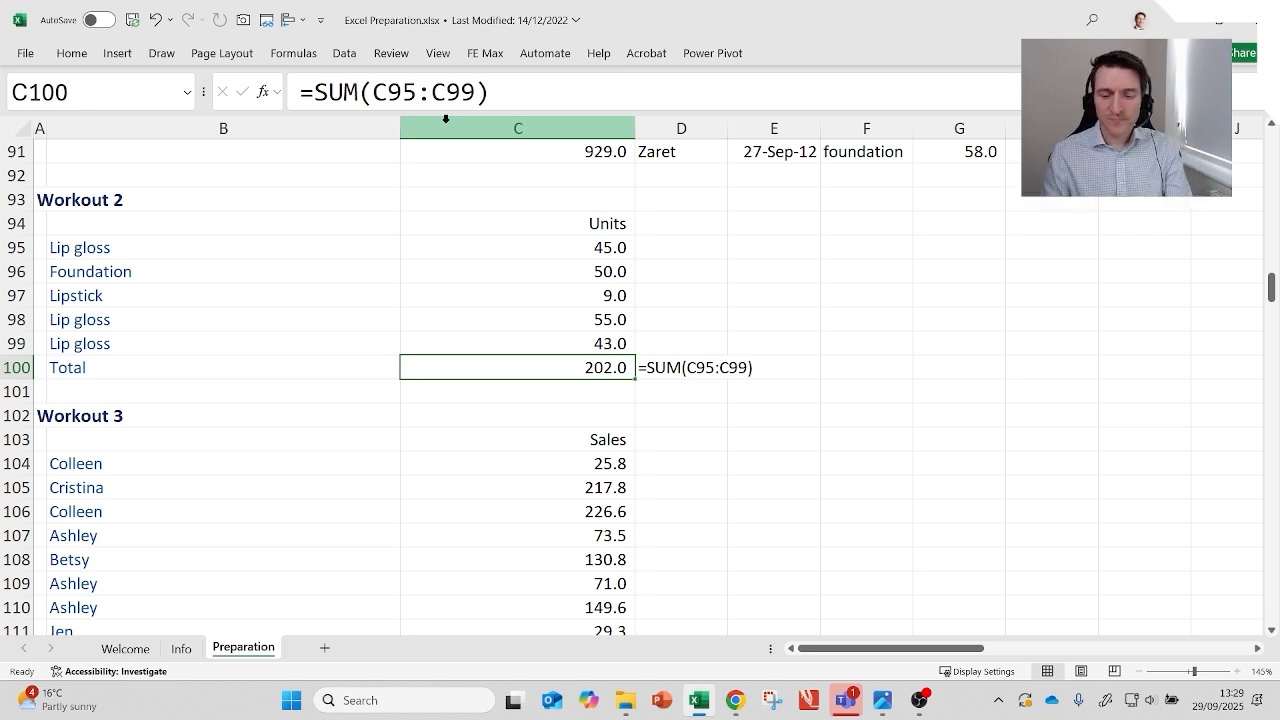
key(Delete)
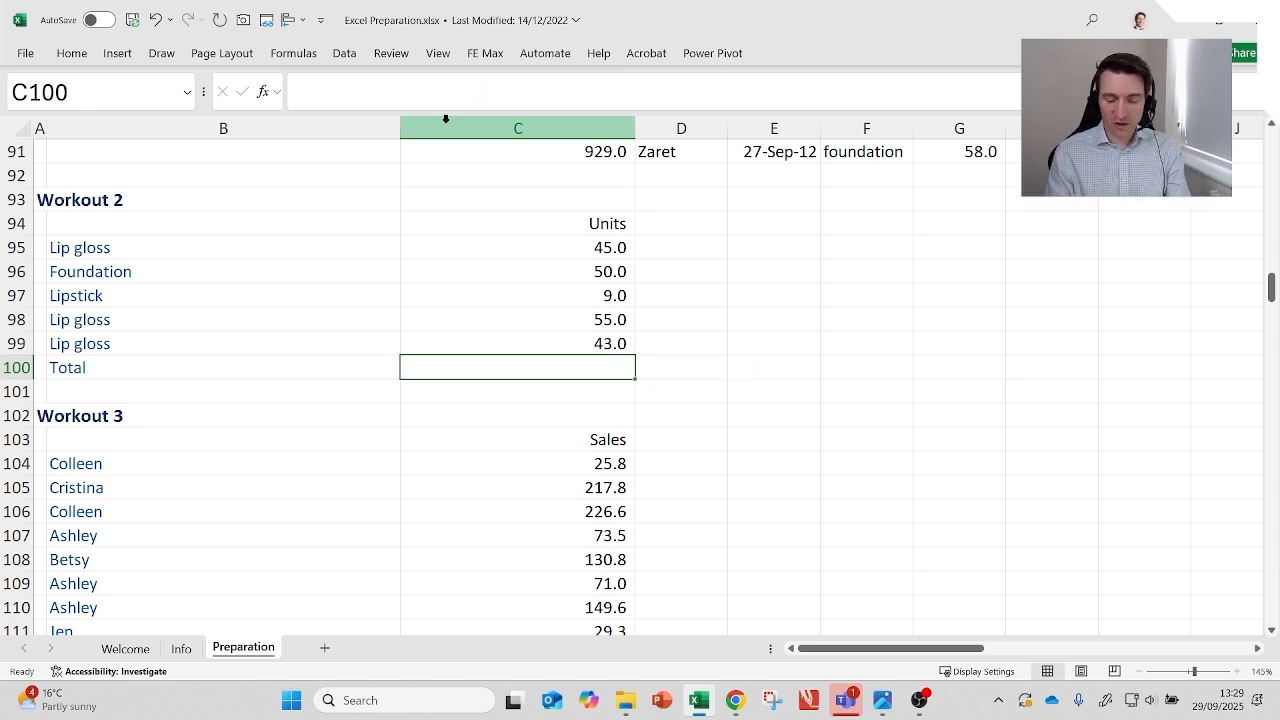
key(alt+equal)
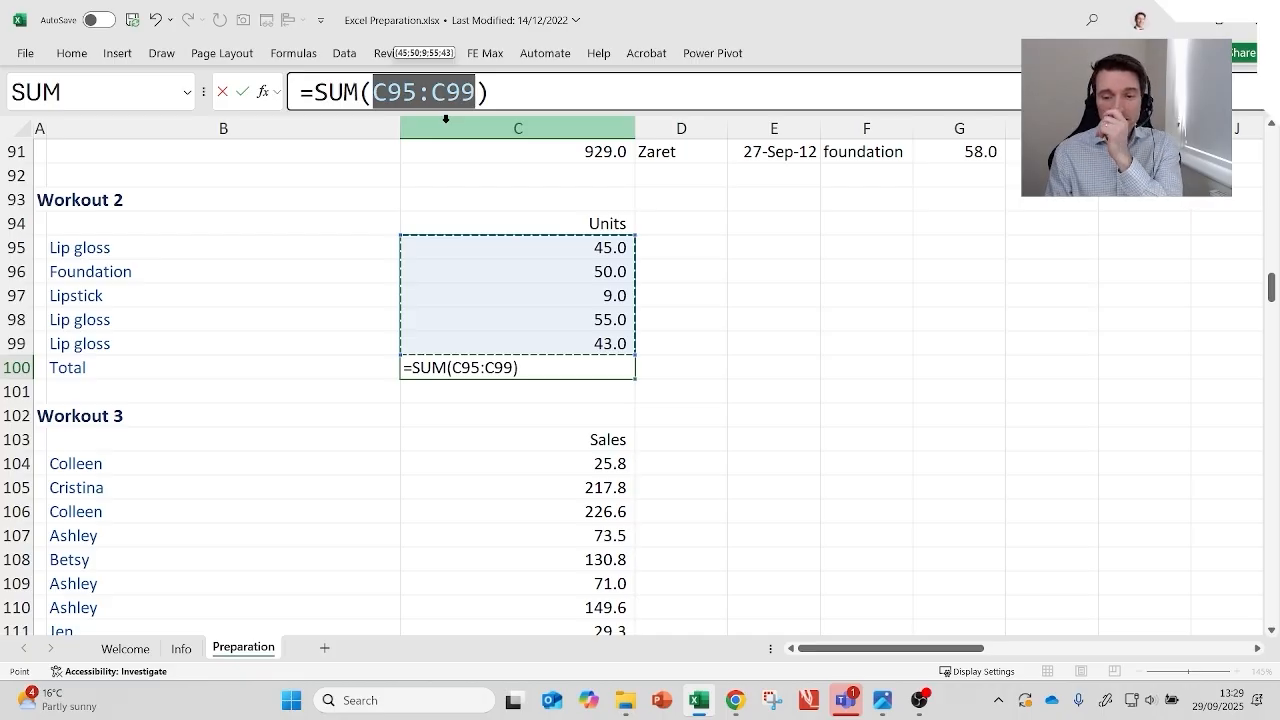
key(ctrl+Return)
Step: Go to the empty Sales total cell C135 at the end of the Workout 3 table
scroll(446, 118, down, 2)
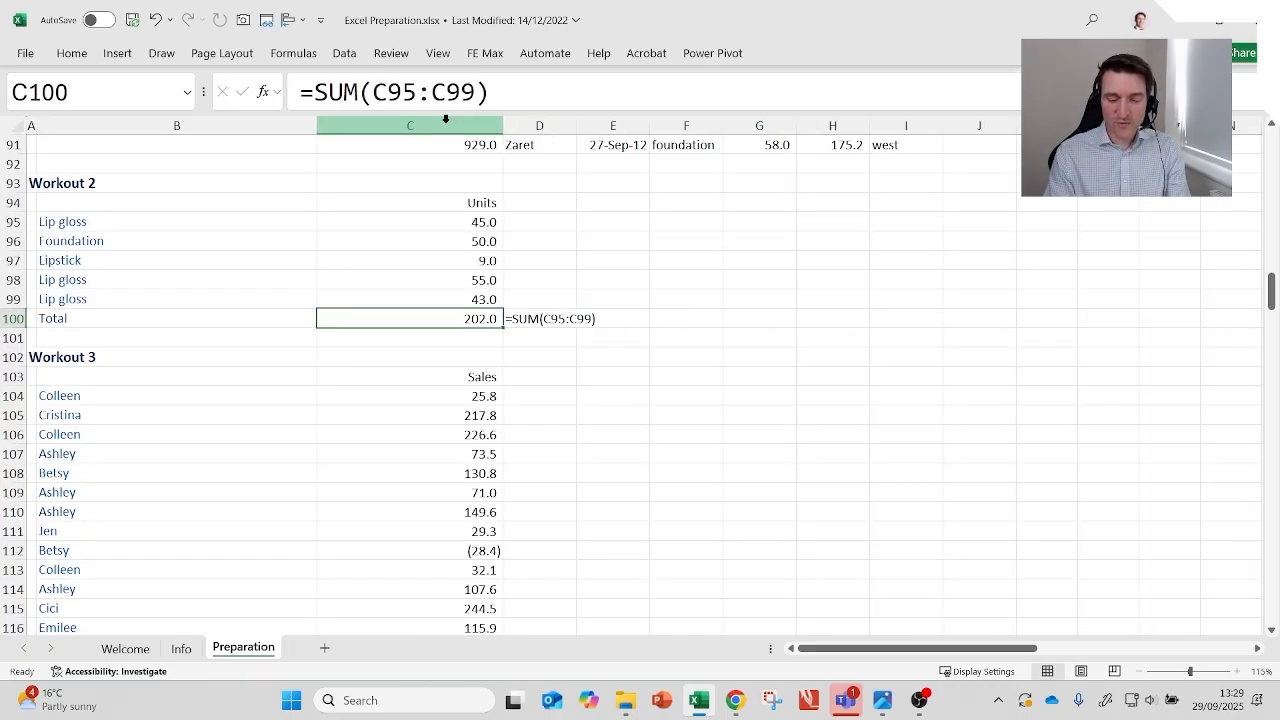
scroll(446, 118, down, 2)
key(Down)
key(Down)
key(Down)
key(ctrl+Down)
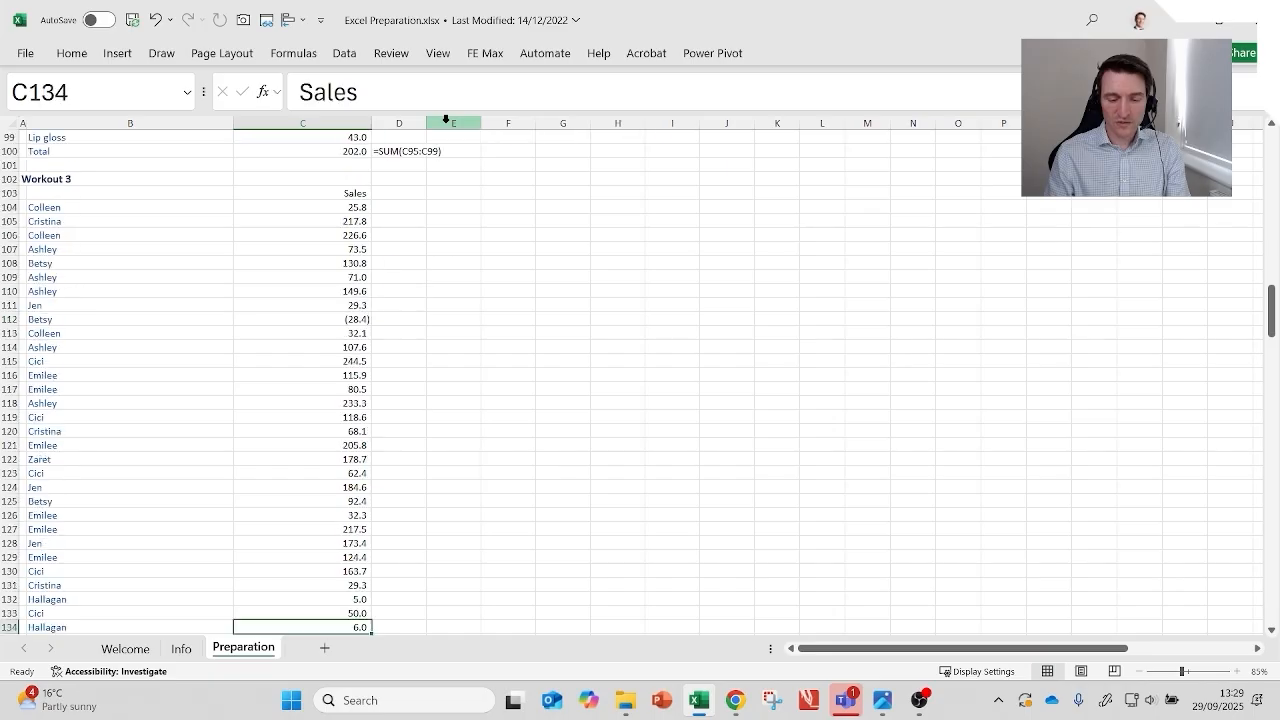
key(Down)
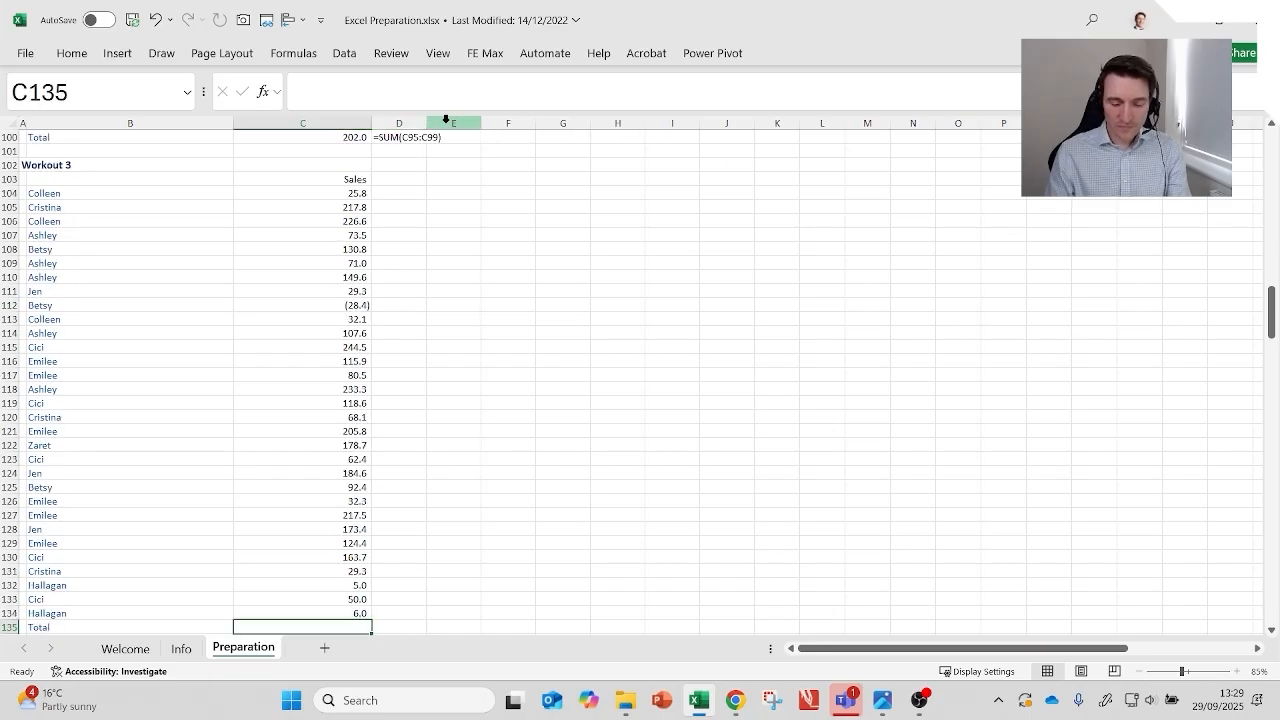
Step: Highlight the Workout 3 total cell C135 with an orange fill
key(ctrl+shift+h)
key(Right)
key(Left)
key(Right)
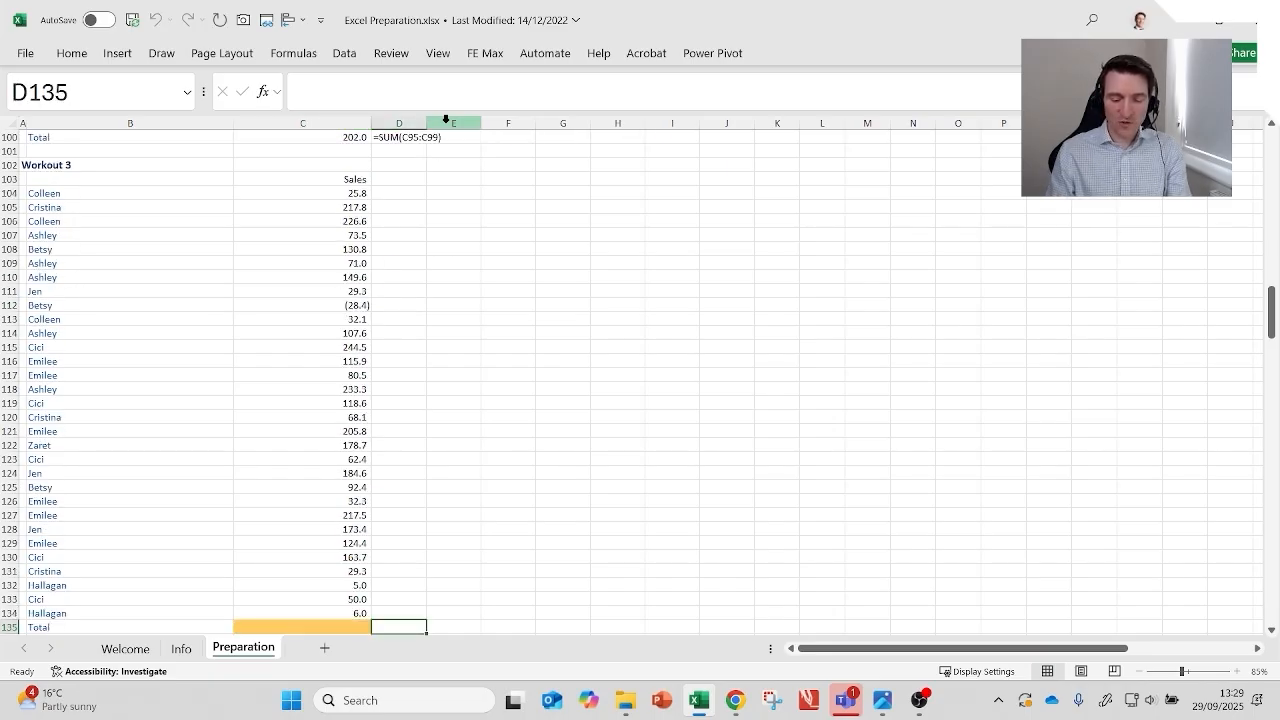
key(Left)
key(Right)
key(Left)
key(Down)
key(Up)
key(Right)
key(Left)
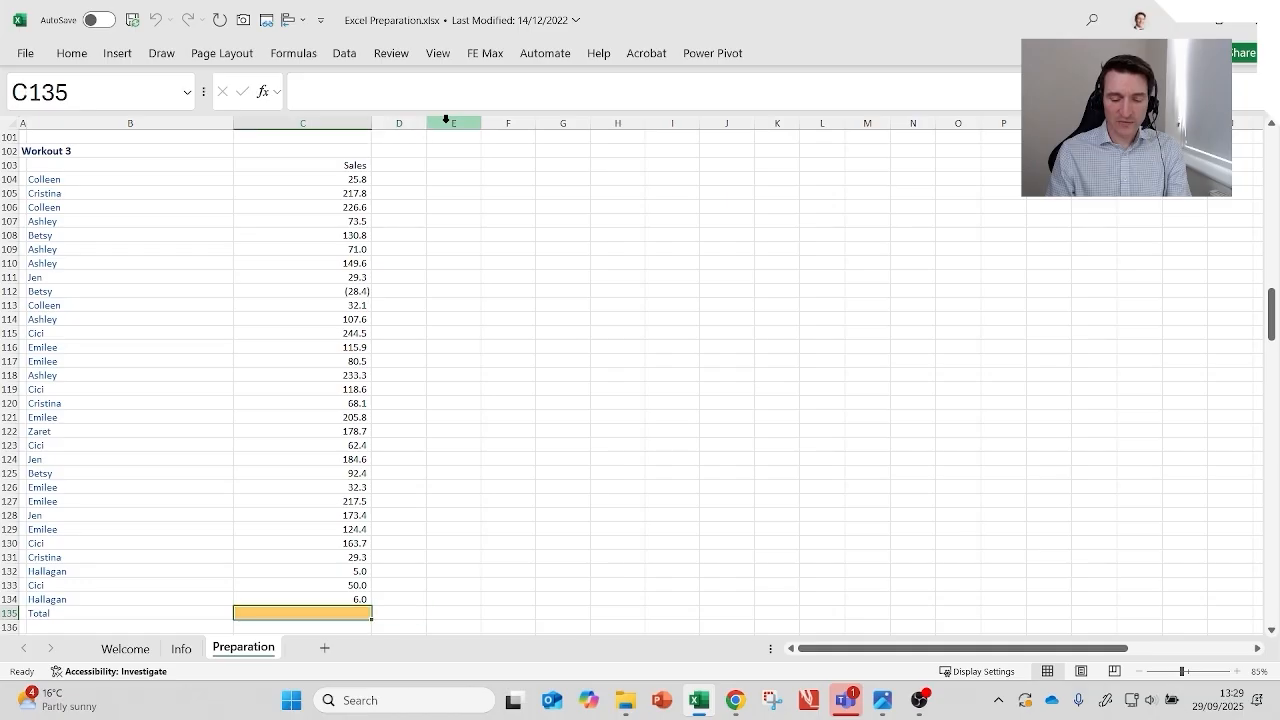
key(Right)
key(Left)
key(Right)
key(Left)
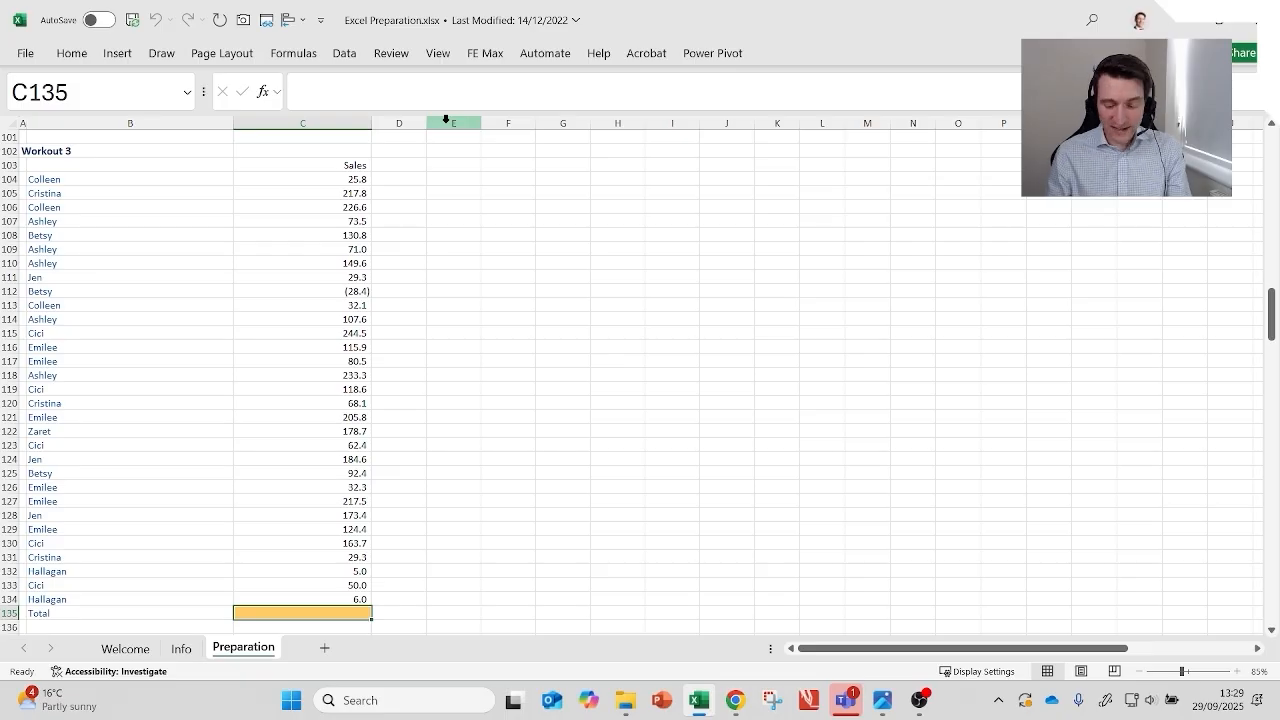
Step: Remove the fill from C135 and total the Sales values C104:C134 there with AutoSum
key(alt+h)
key(h)
key(n)
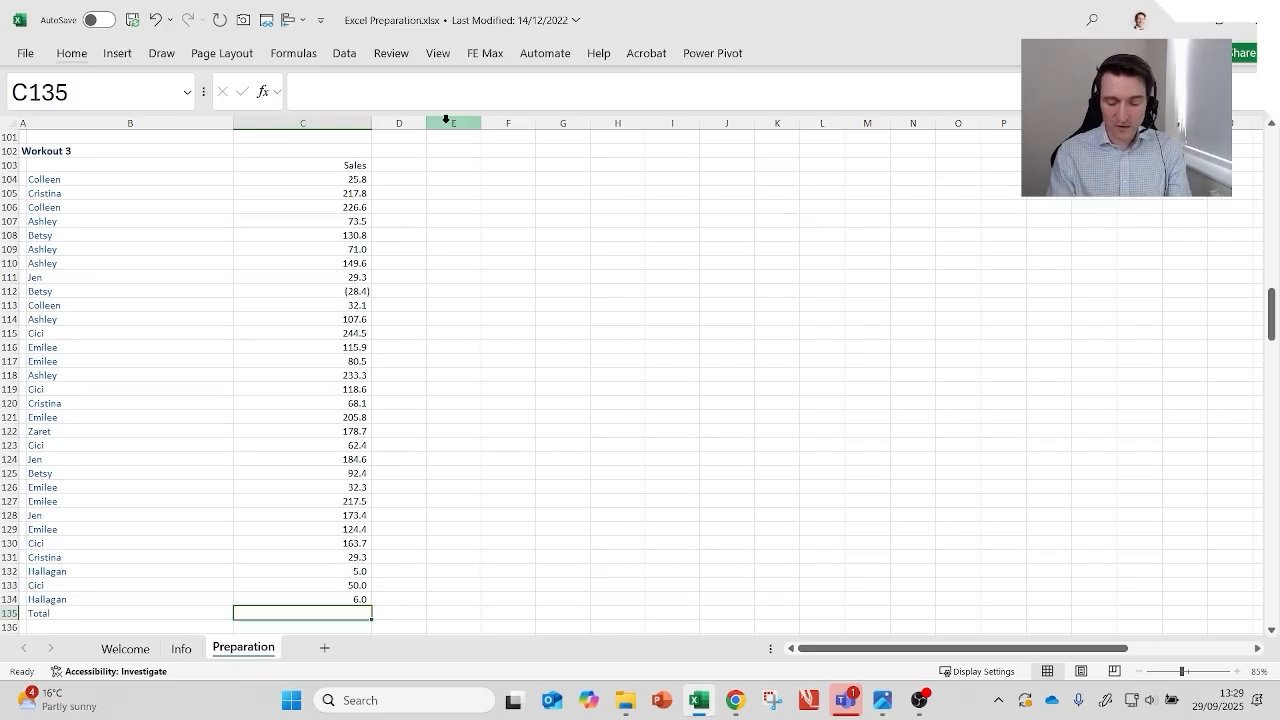
key(alt+equal)
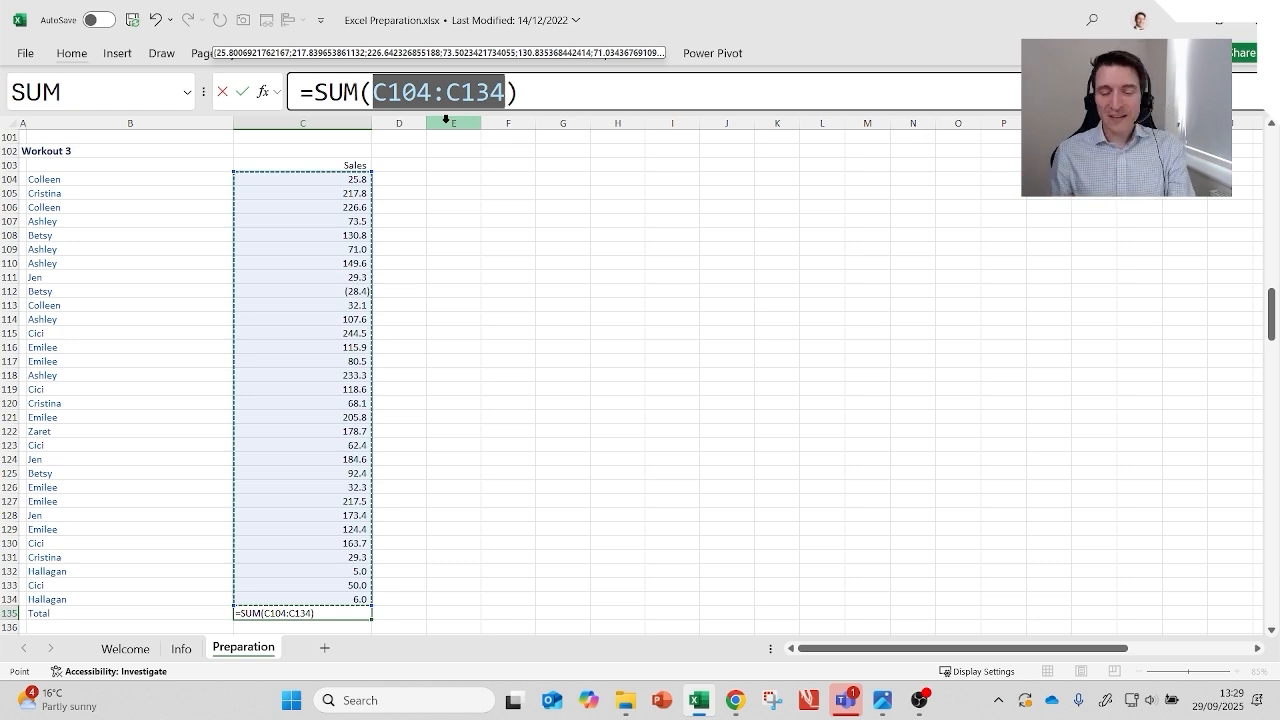
key(ctrl+Return)
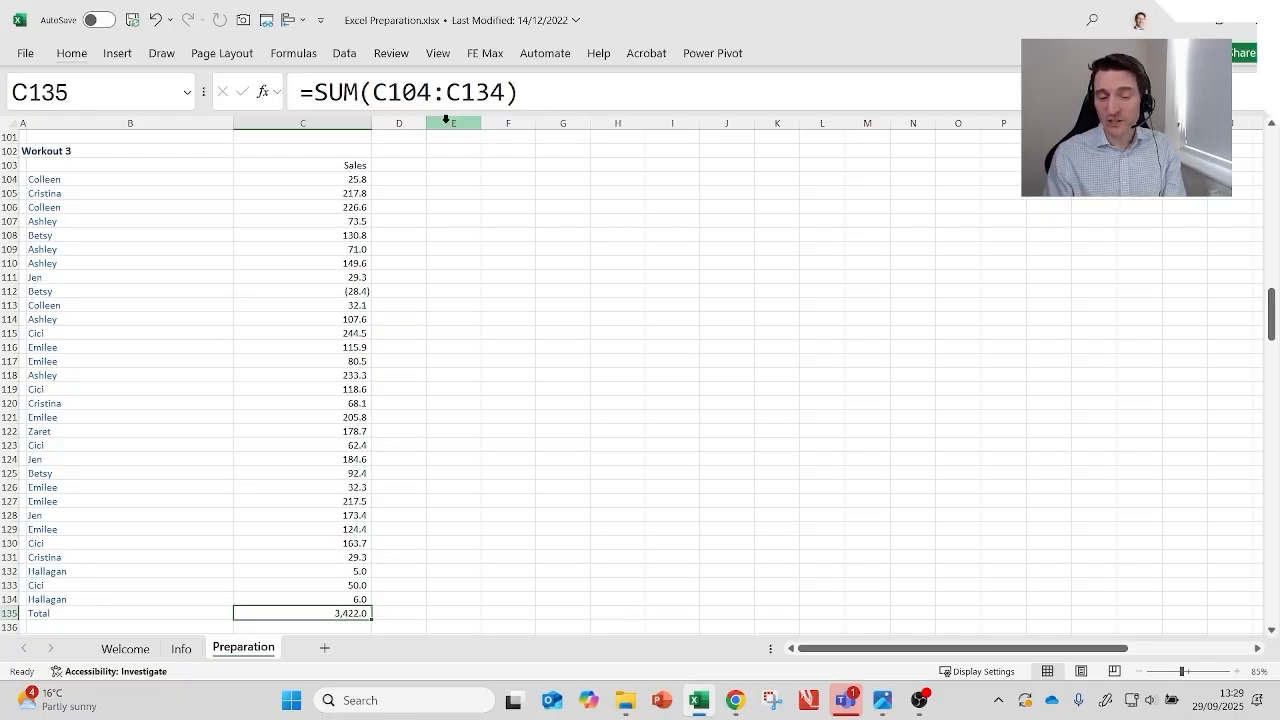
Step: Clear the Workout 3 total in C135 and redo the AutoSum of C104:C134, twice in a row
key(Delete)
key(Right)
key(Left)
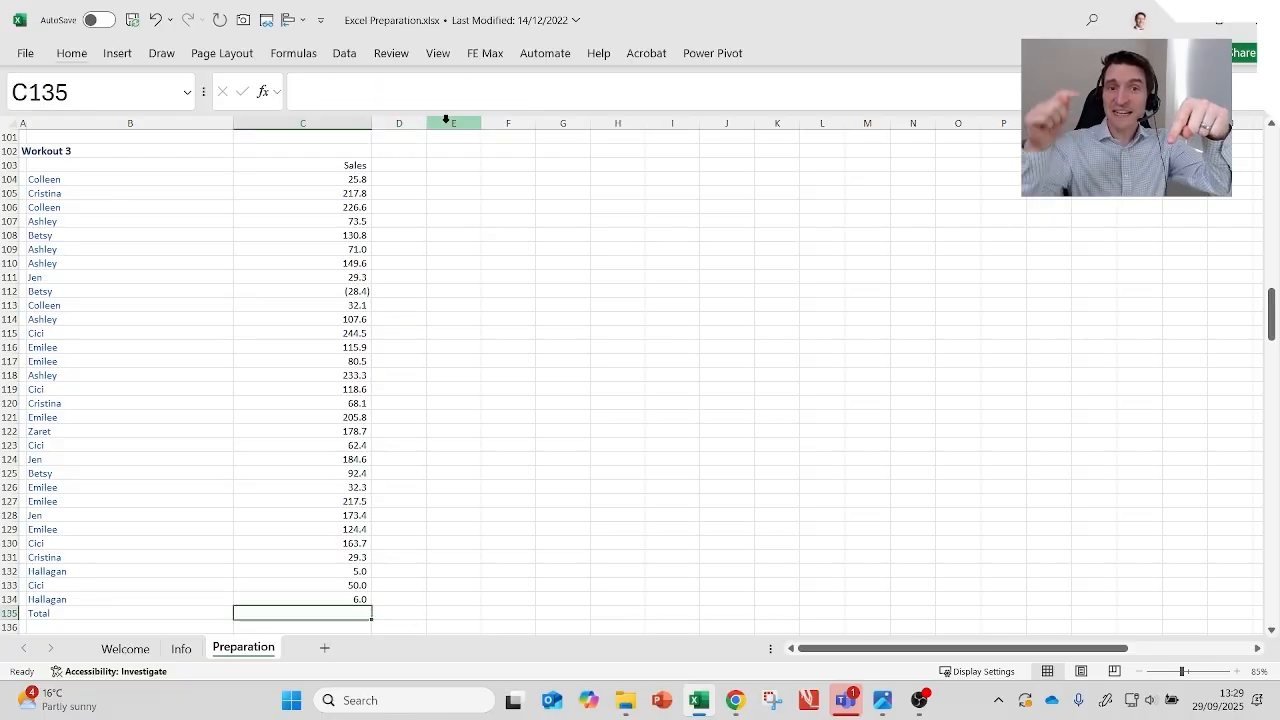
key(alt+equal)
key(Return)
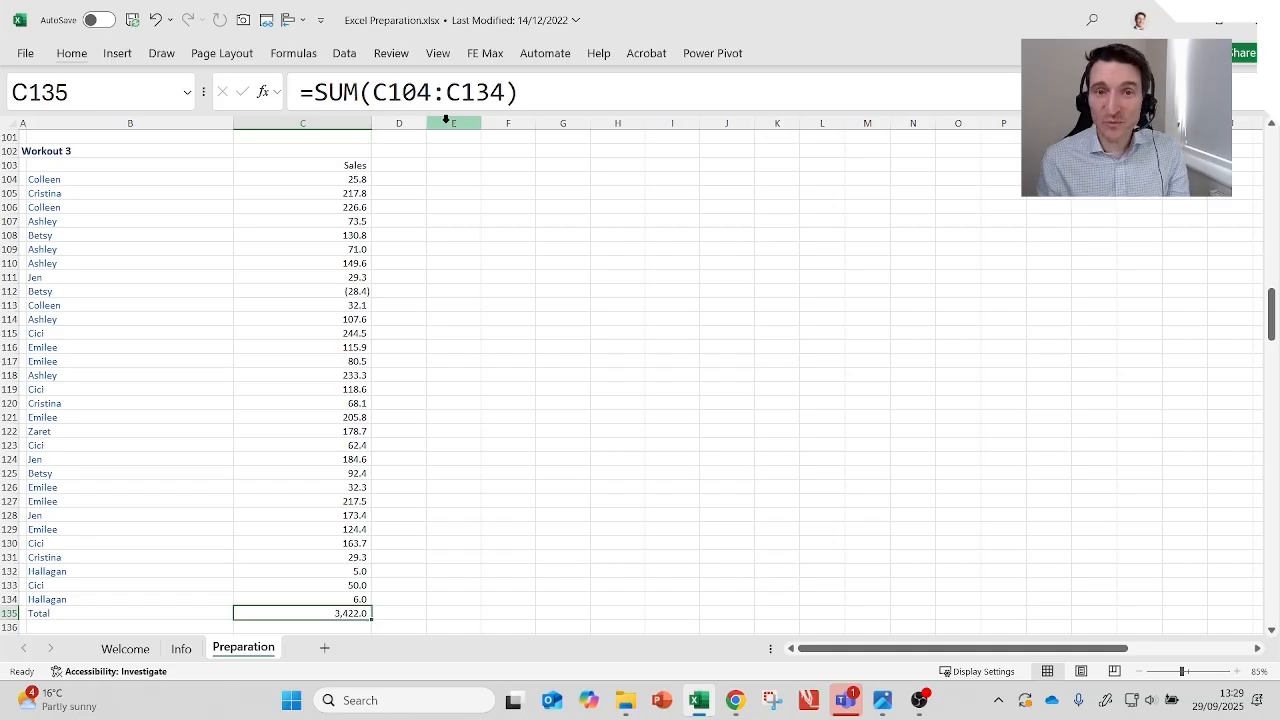
key(Delete)
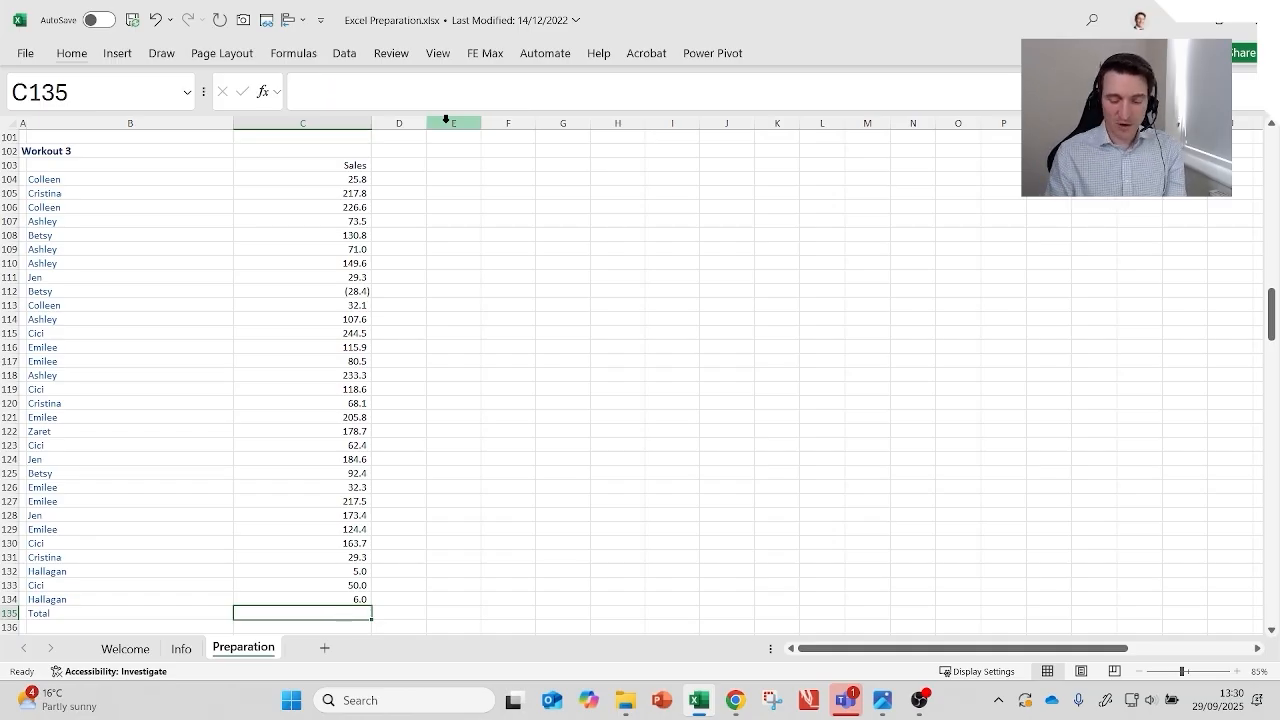
key(alt+equal)
key(Return)
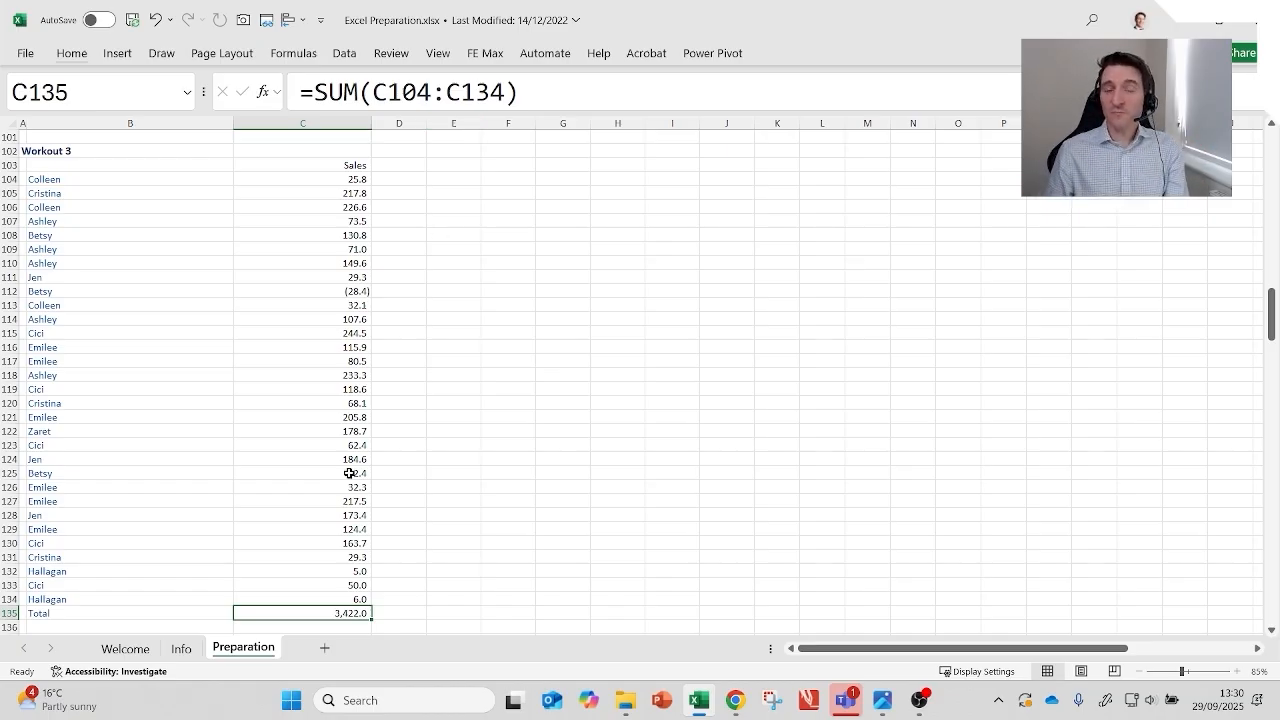
Step: Skip Workouts 4 and 5 and go to the start of the Workout 6 monthly table
scroll(349, 473, down, 13)
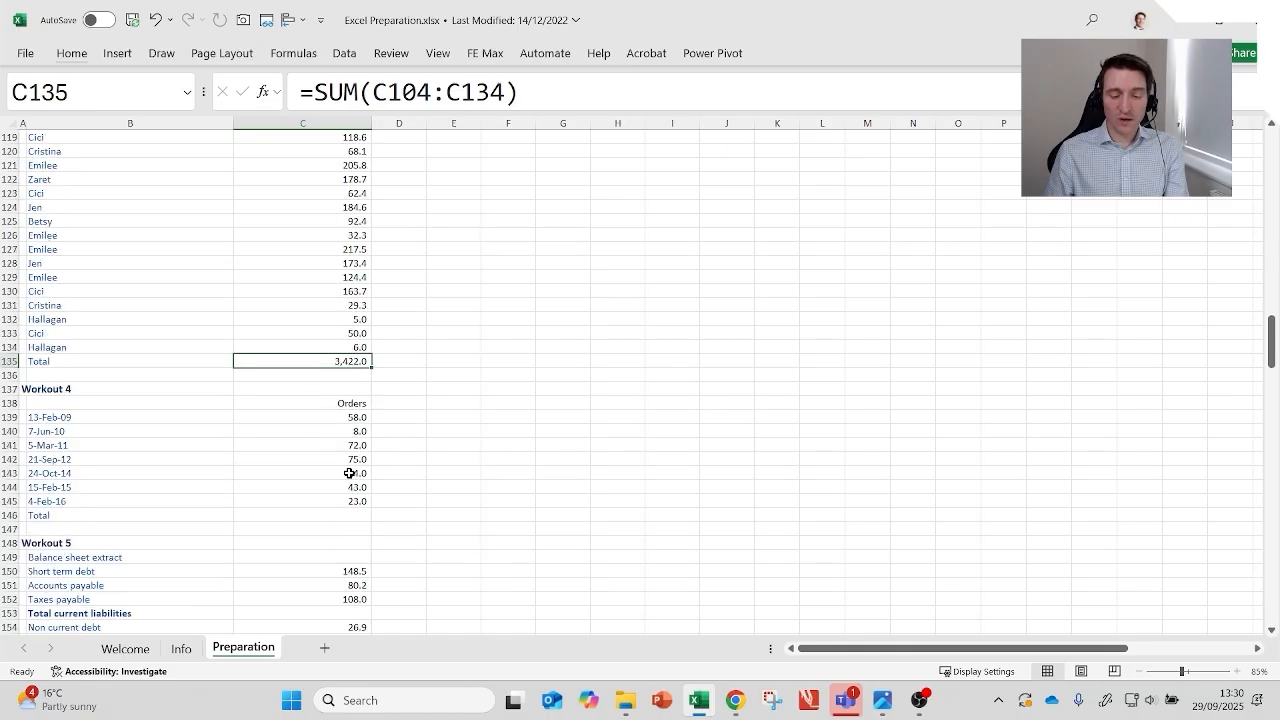
scroll(349, 473, down, 4)
click(143, 303)
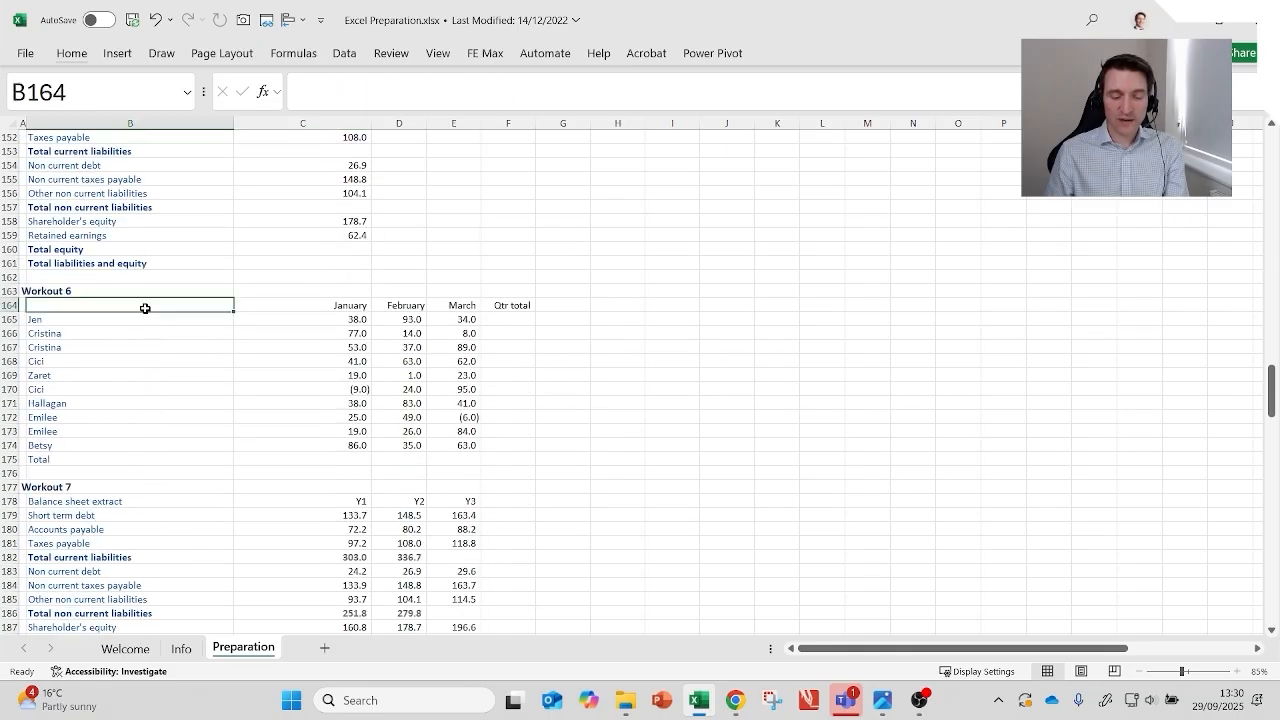
ctrl+scroll(188, 336, up, 2)
ctrl+scroll(188, 336, up, 2)
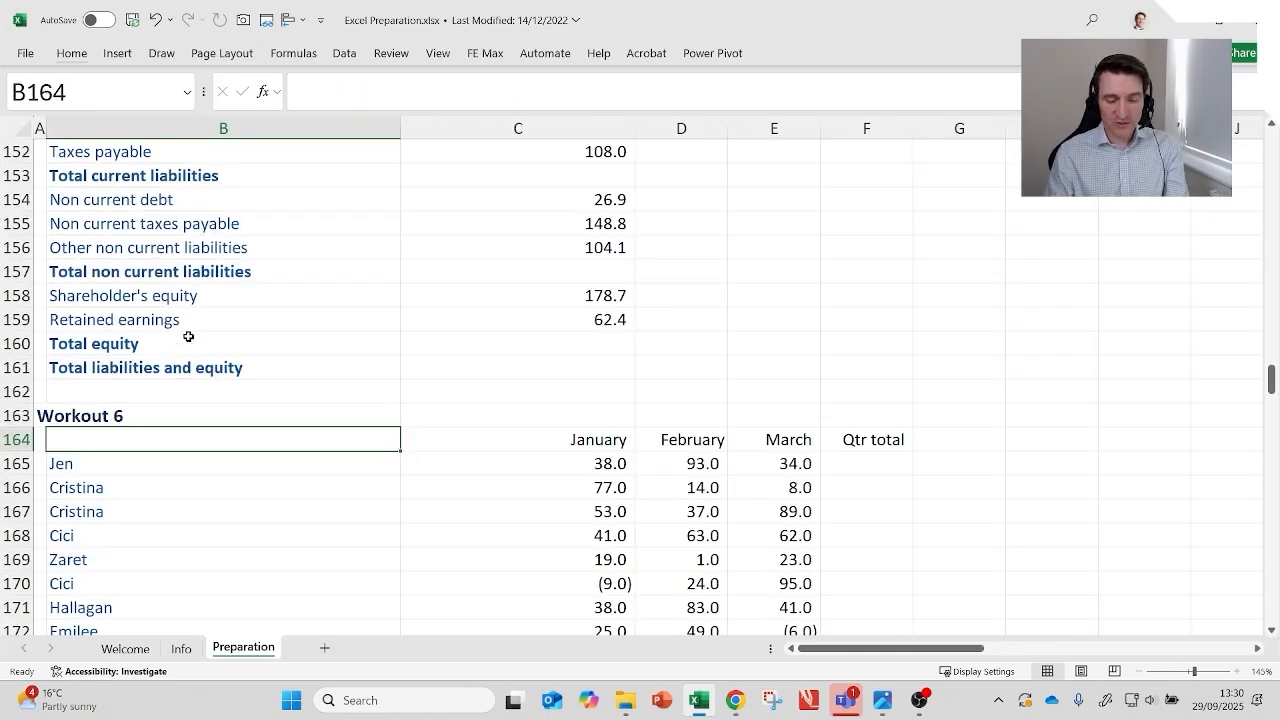
key(ctrl+Left)
key(ctrl+Down)
key(ctrl+Down)
key(ctrl+Up)
key(ctrl+Up)
key(Up)
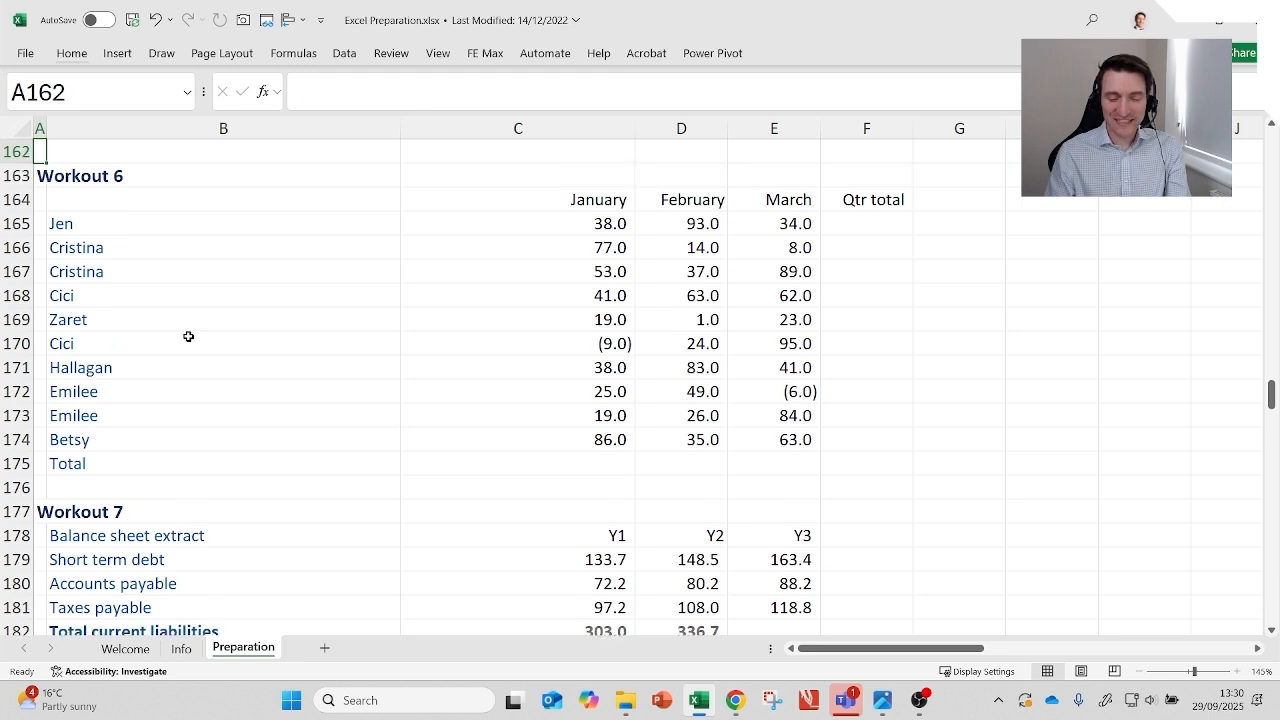
Step: Move to the empty January total cell C175 in the Workout 6 table
key(Down)
key(Down)
key(Down)
key(Down)
key(Right)
key(ctrl+Down)
key(Right)
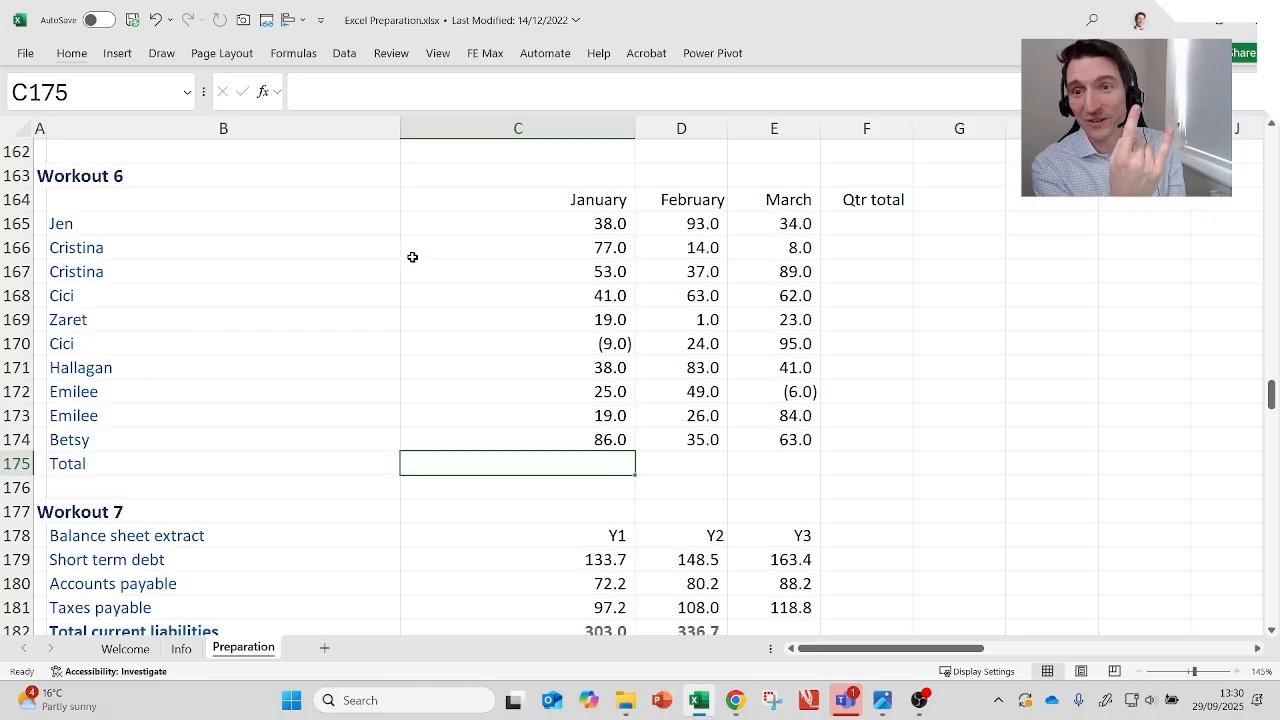
key(Right)
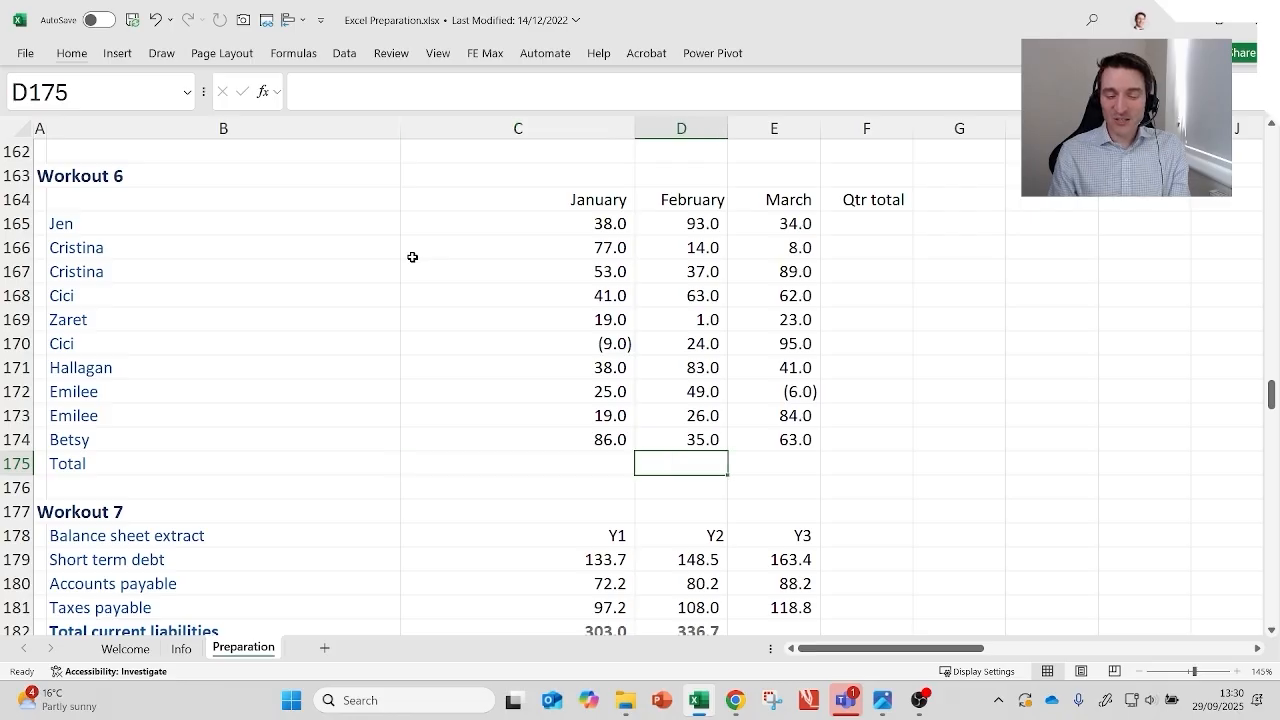
key(Left)
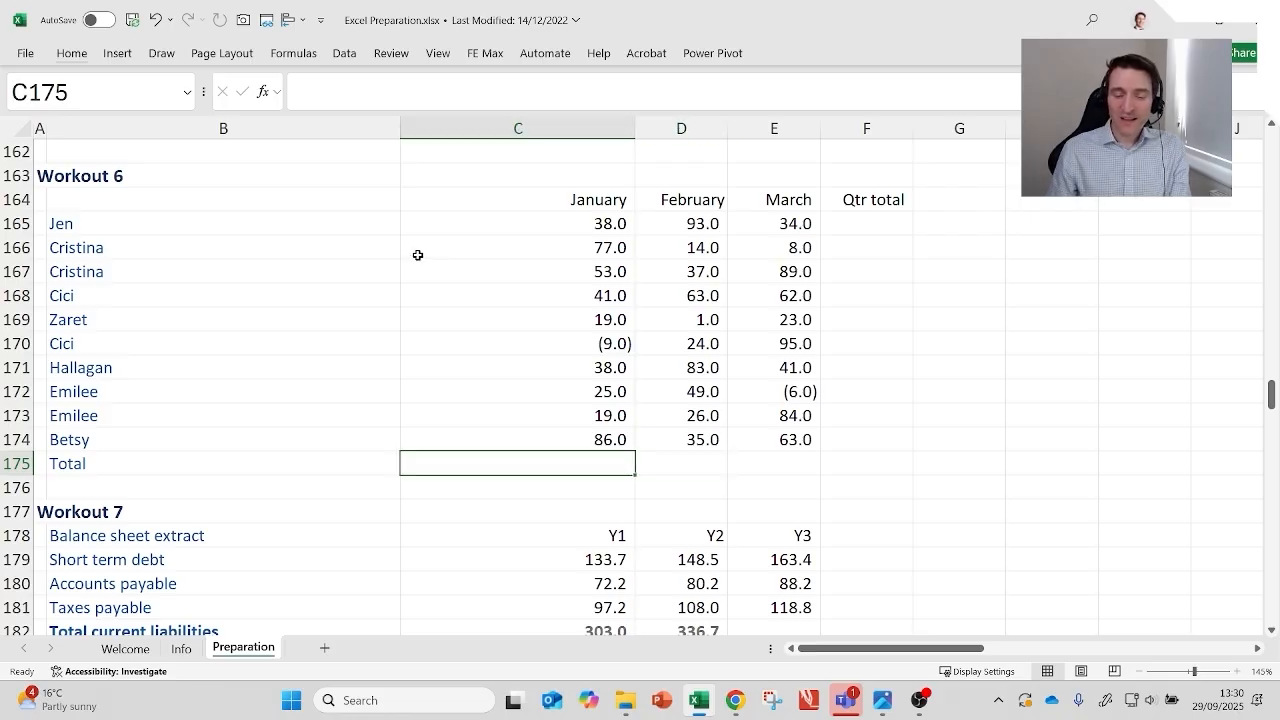
drag(572, 197, 569, 451)
key(Down)
key(Down)
key(Down)
key(Down)
key(Down)
key(Down)
key(Down)
key(Down)
key(Down)
key(Down)
key(Down)
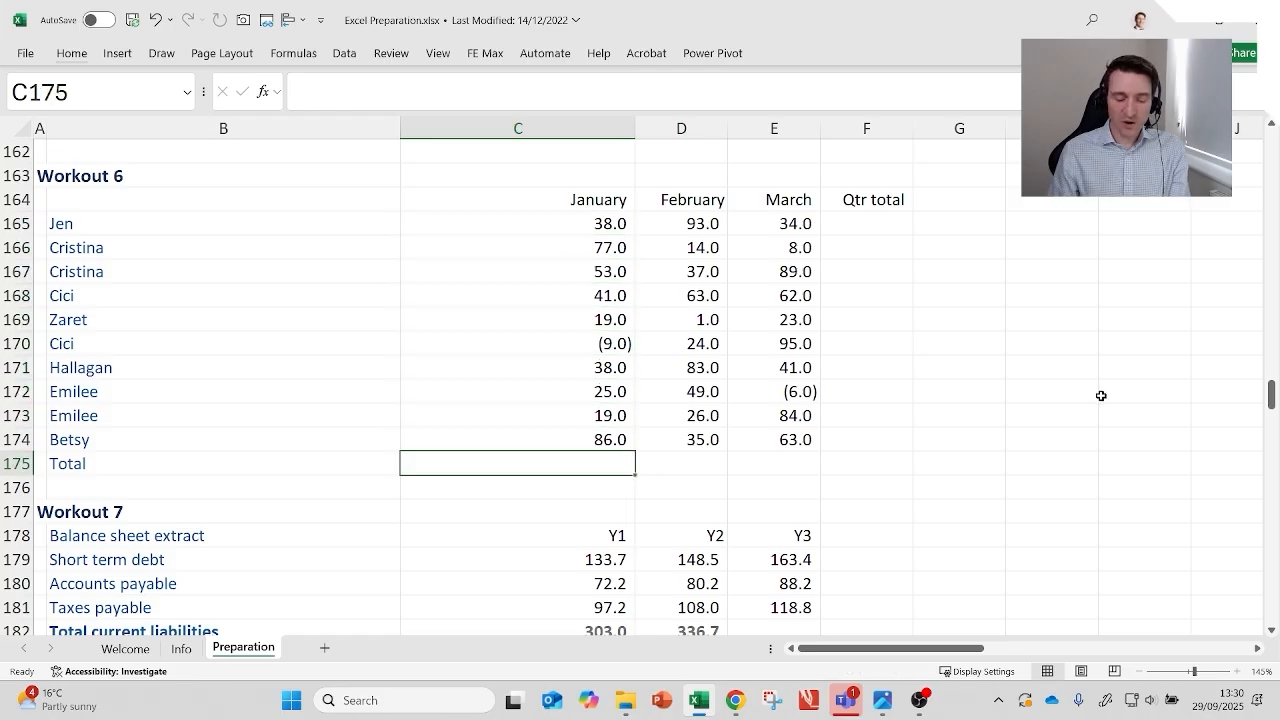
Step: Total the January values C165:C174 in C175 of Workout 6 with AutoSum
key(alt+equal)
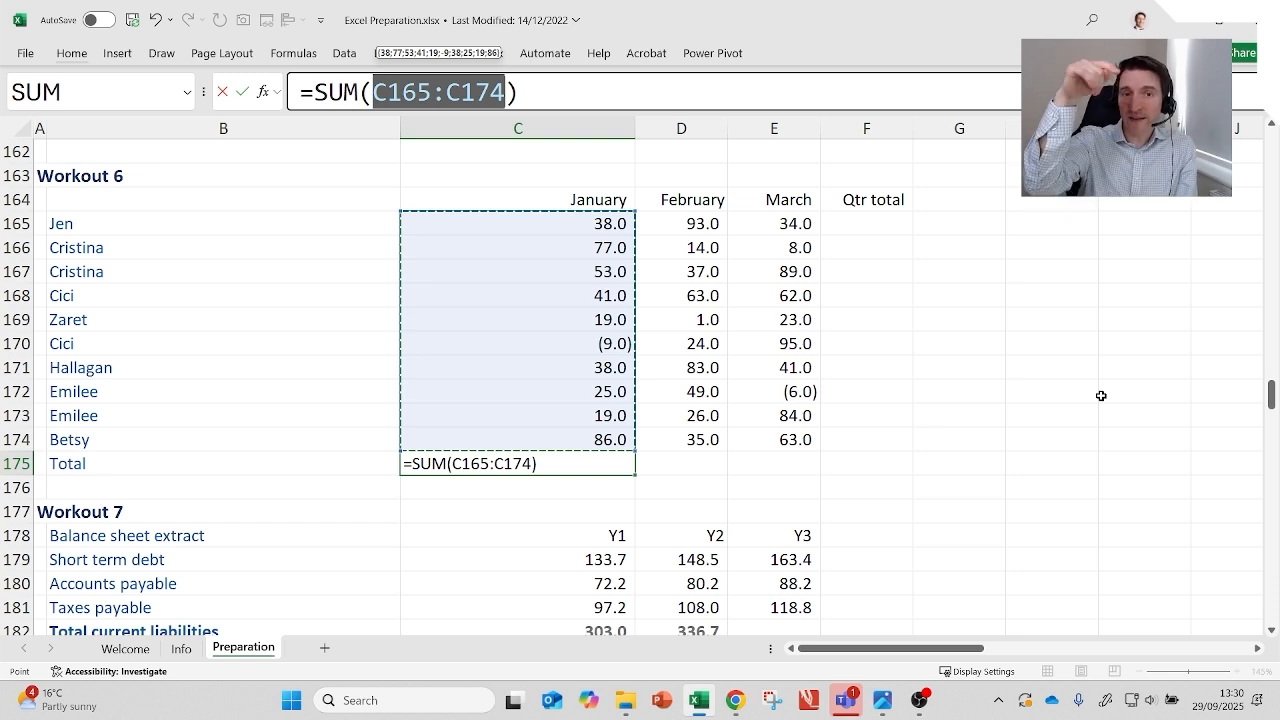
key(Return)
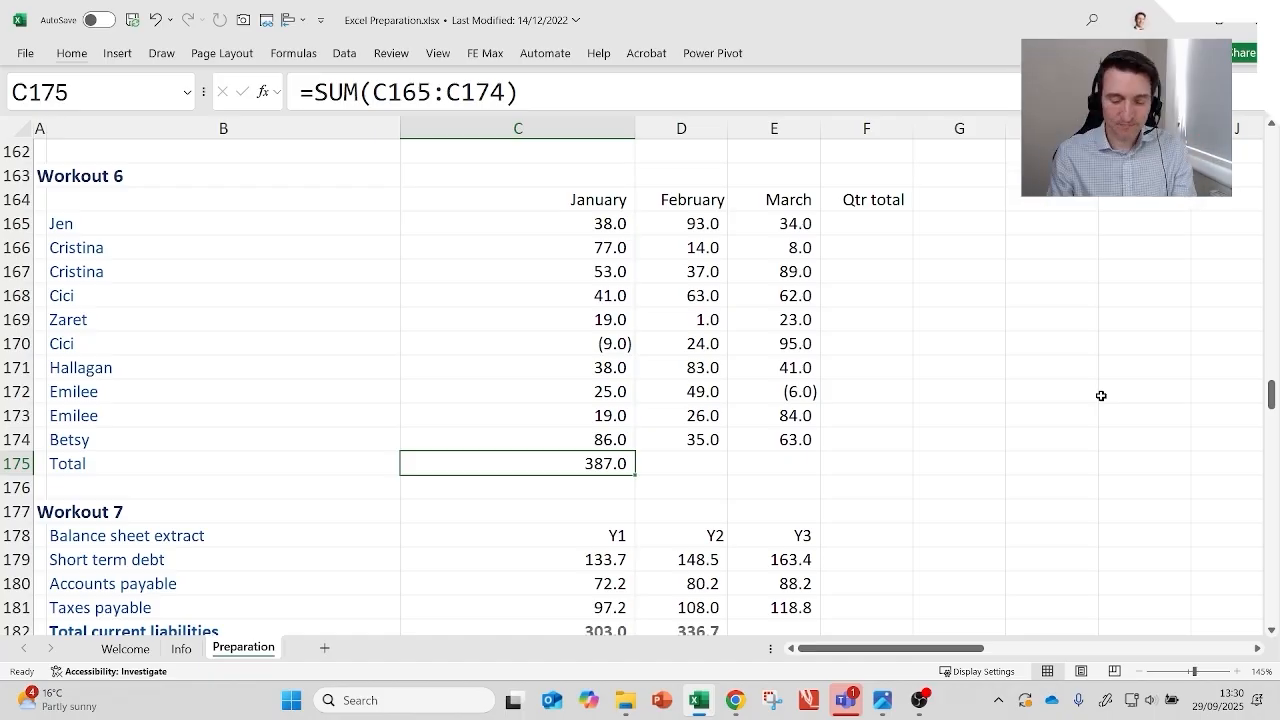
Step: Fill the January total formula from C175 across to D175:E175, and undo the fill
key(shift+Right)
key(shift+Right)
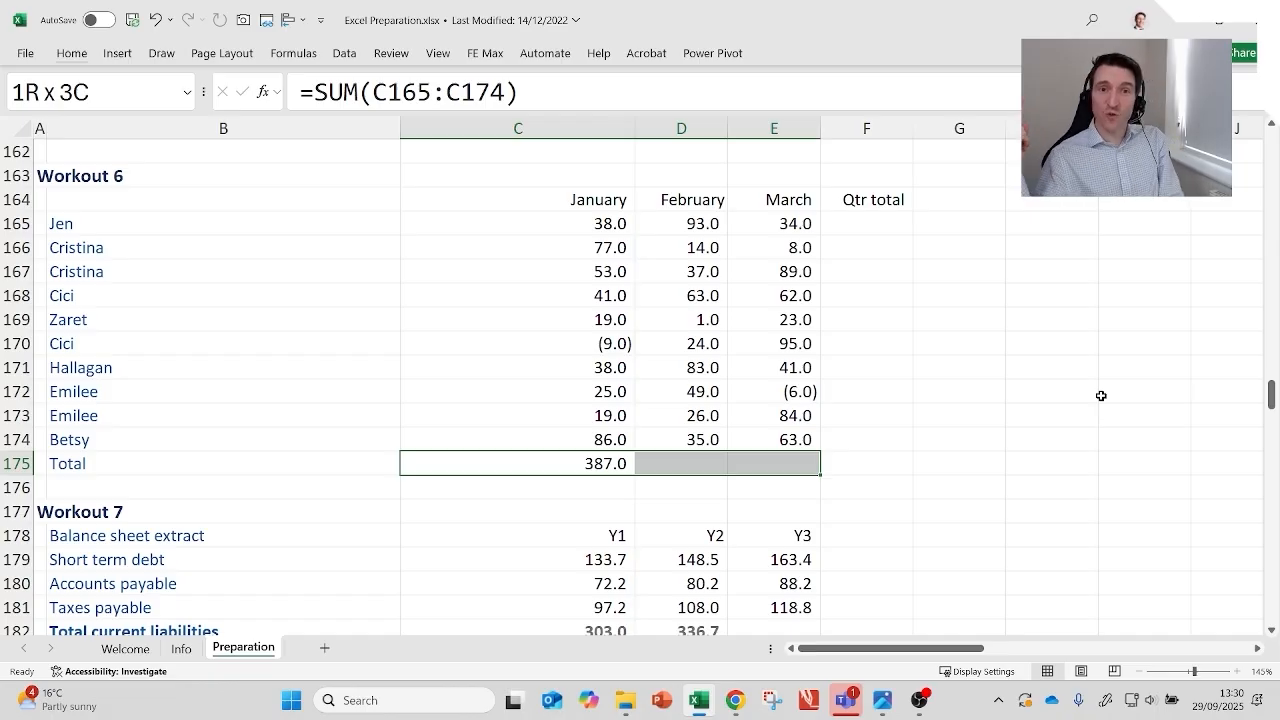
key(ctrl+r)
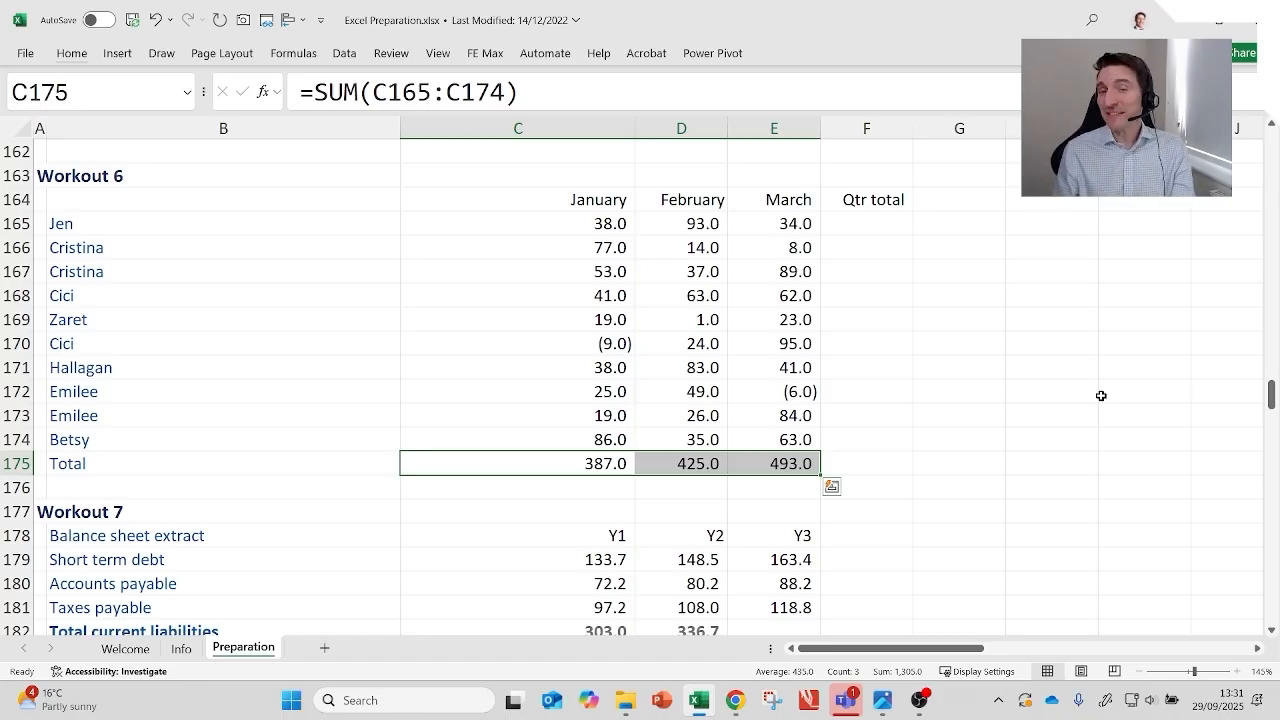
key(ctrl+z)
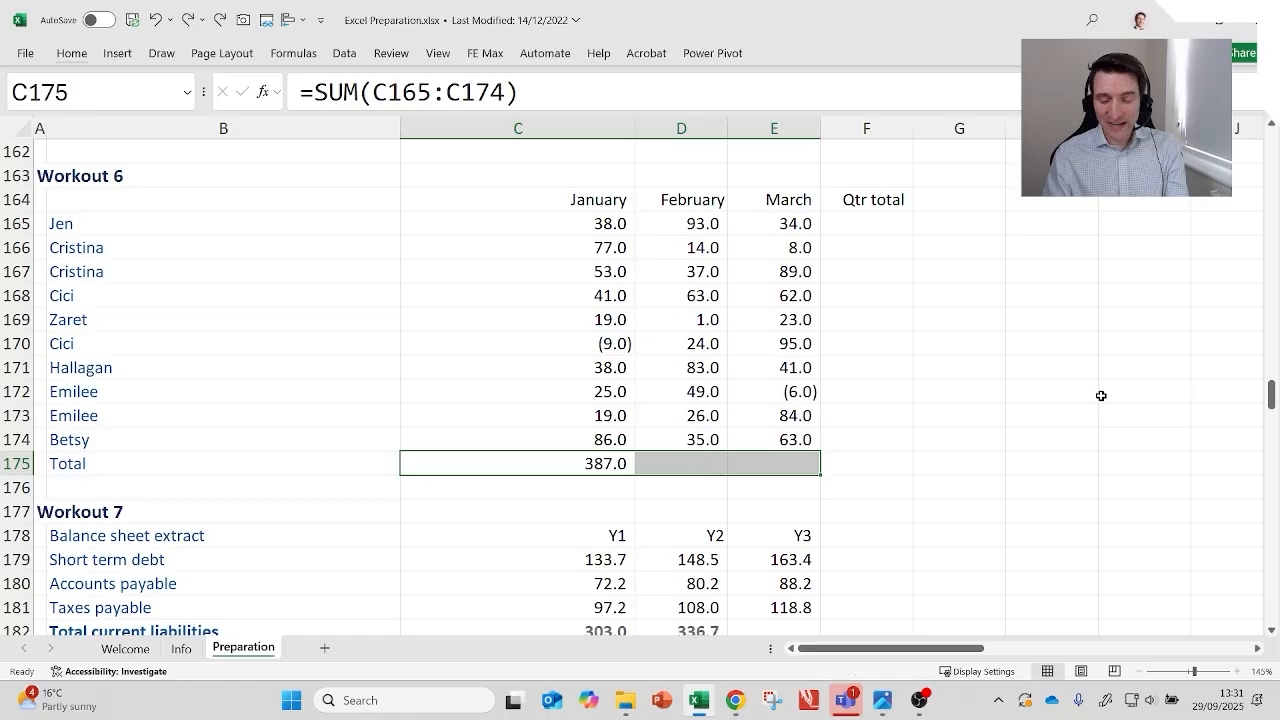
Step: Reselect C175:E175 and fill the January total formula right into the February and March totals
key(Left)
key(Right)
key(shift+Right)
key(shift+Right)
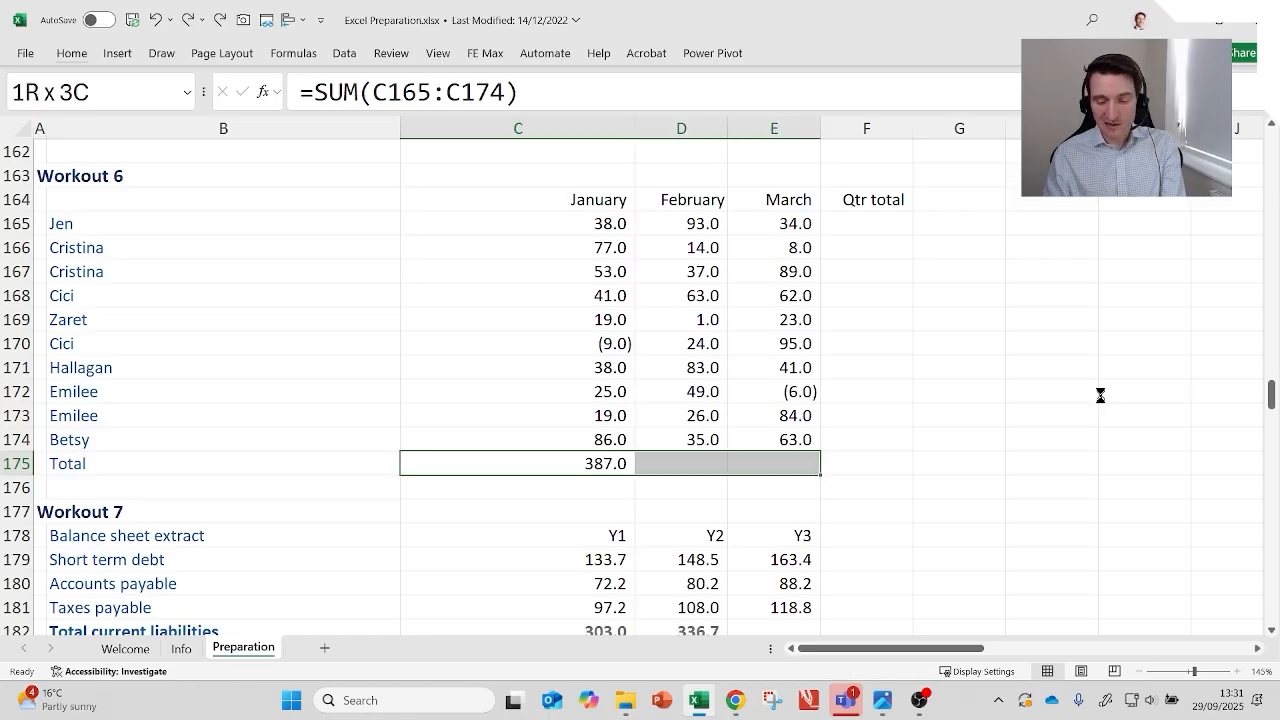
key(ctrl+r)
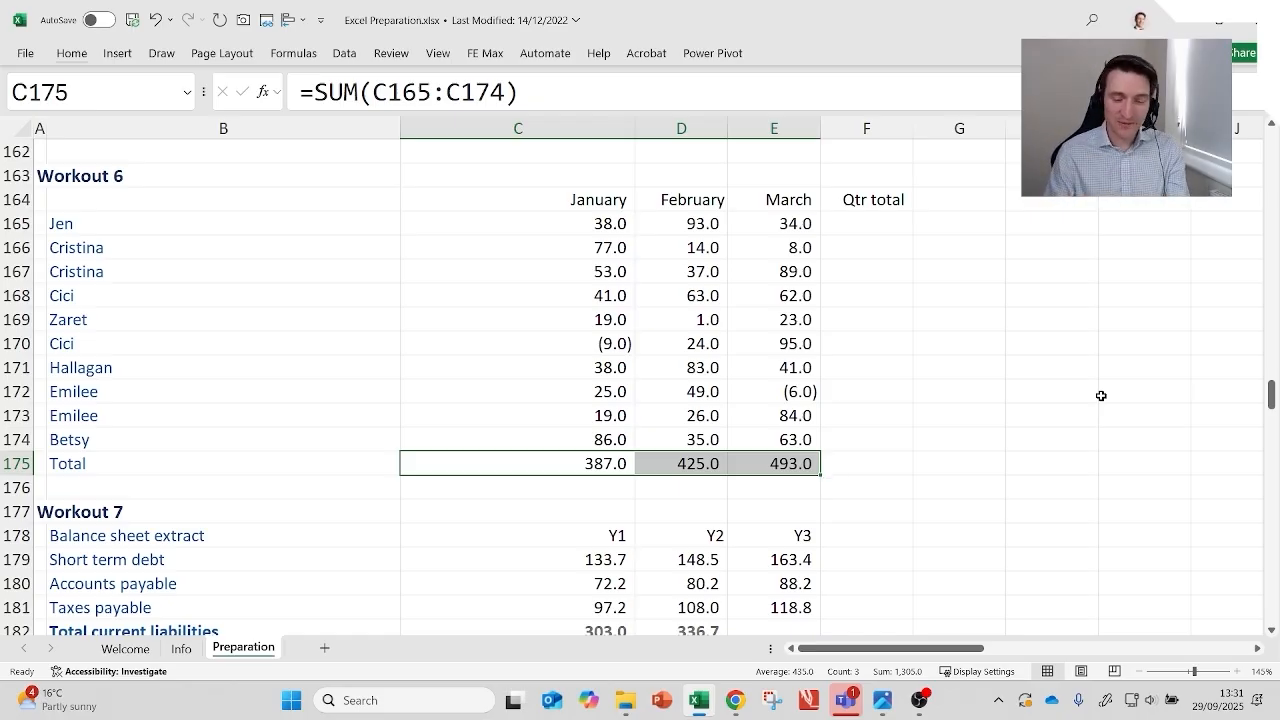
Step: Switch to Chrome, show the payment plans on the Financial Edge home page, and clear the text highlight on the Boost Plan price
key(alt+Tab)
key(alt+Tab)
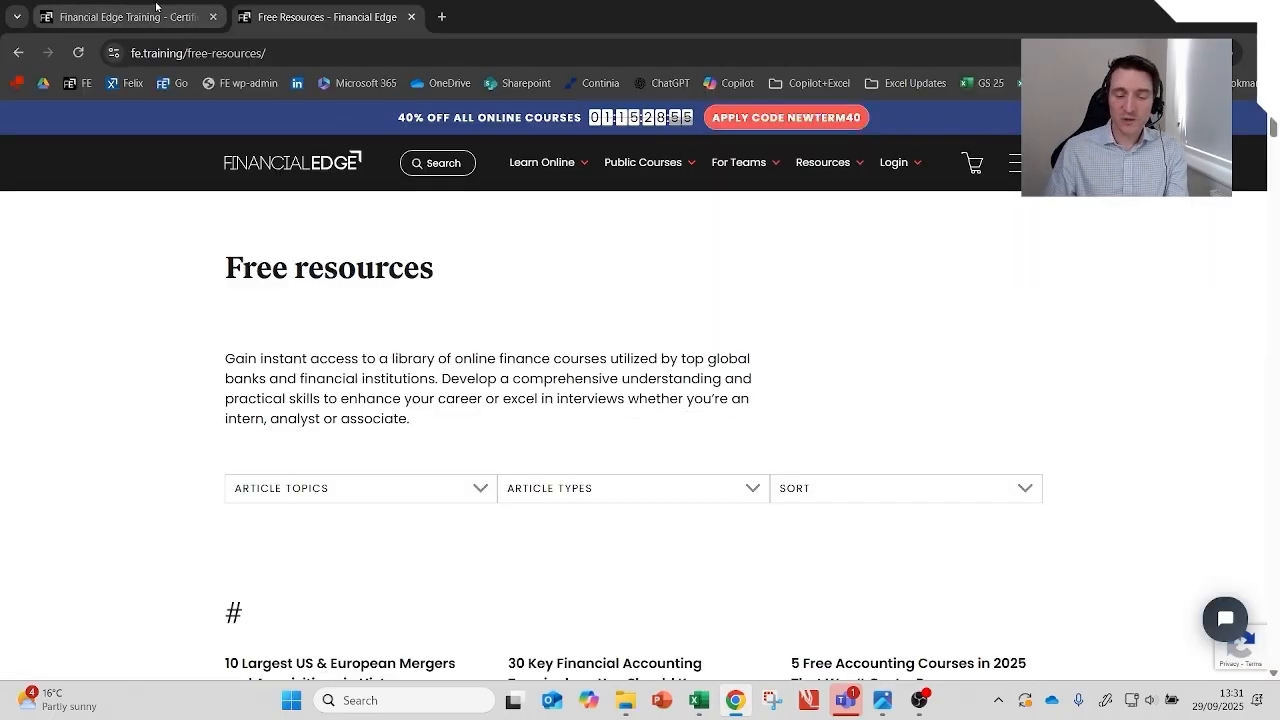
click(156, 6)
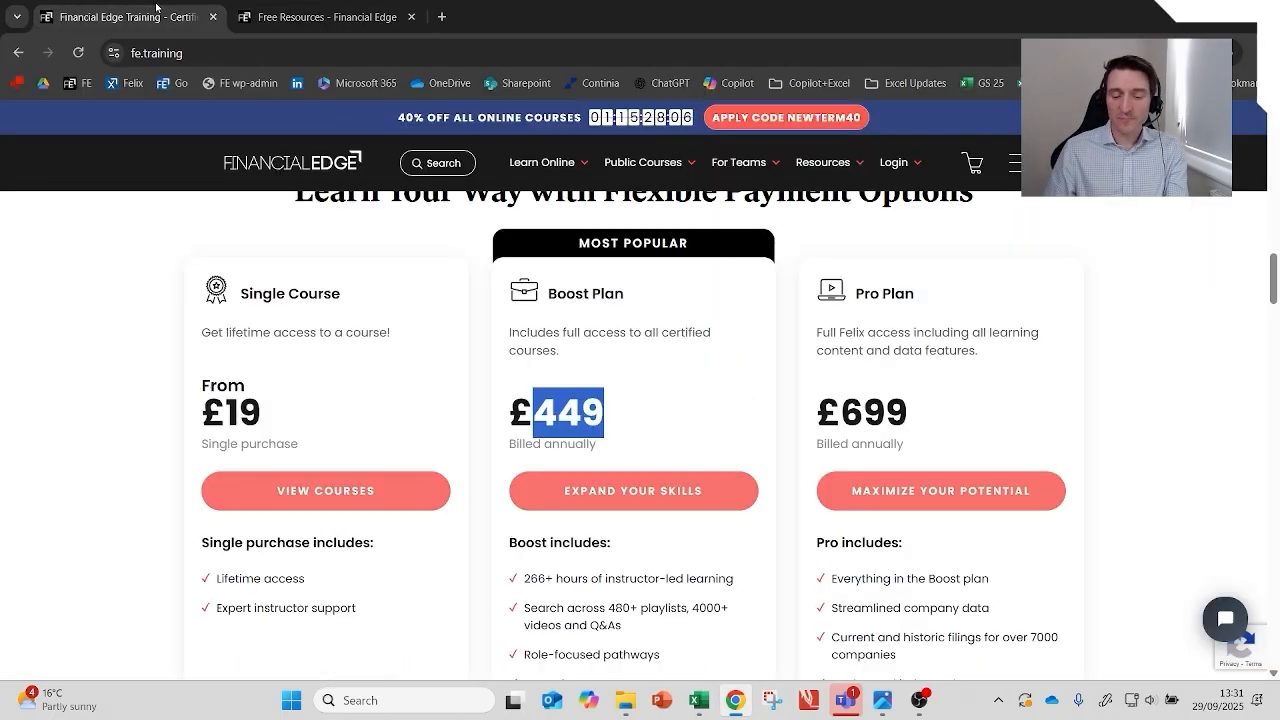
click(91, 262)
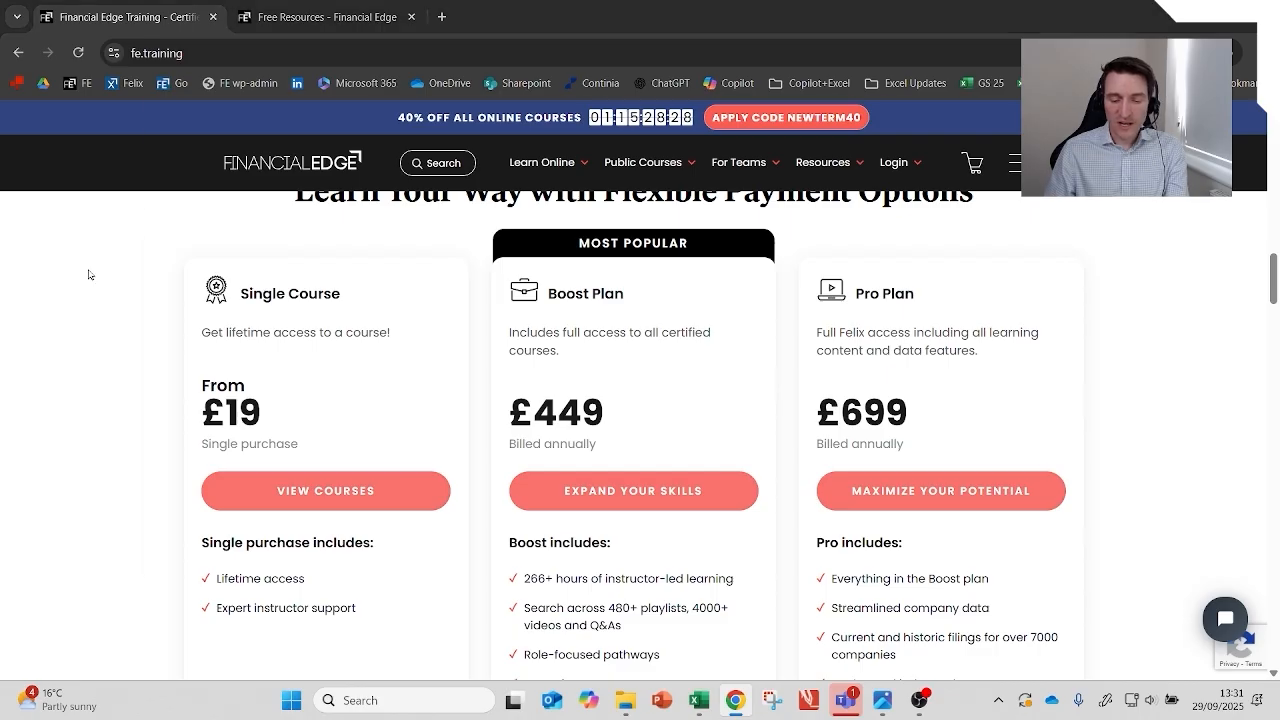
Step: Bring up the LinkedIn Live welcome slide with the discount offer, and return to the payment plans in Chrome
key(alt+Tab)
key(alt+Tab)
key(alt+Tab)
key(alt+Tab)
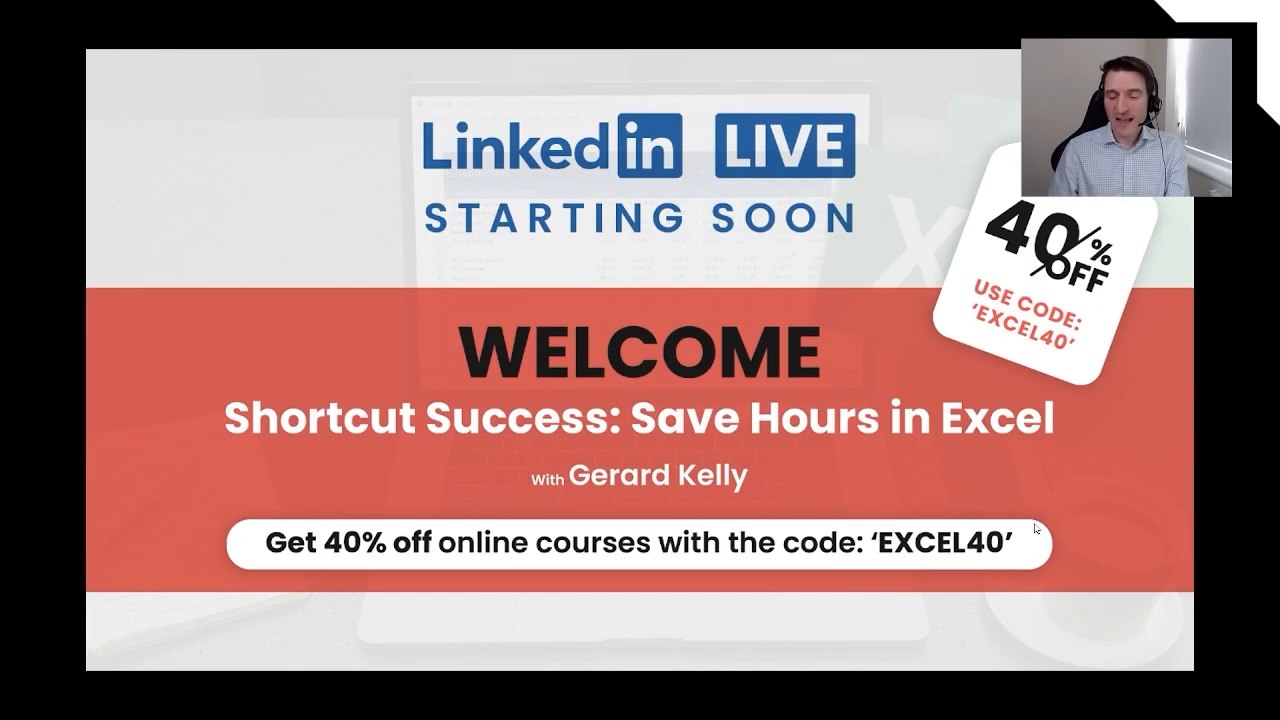
key(alt+Tab)
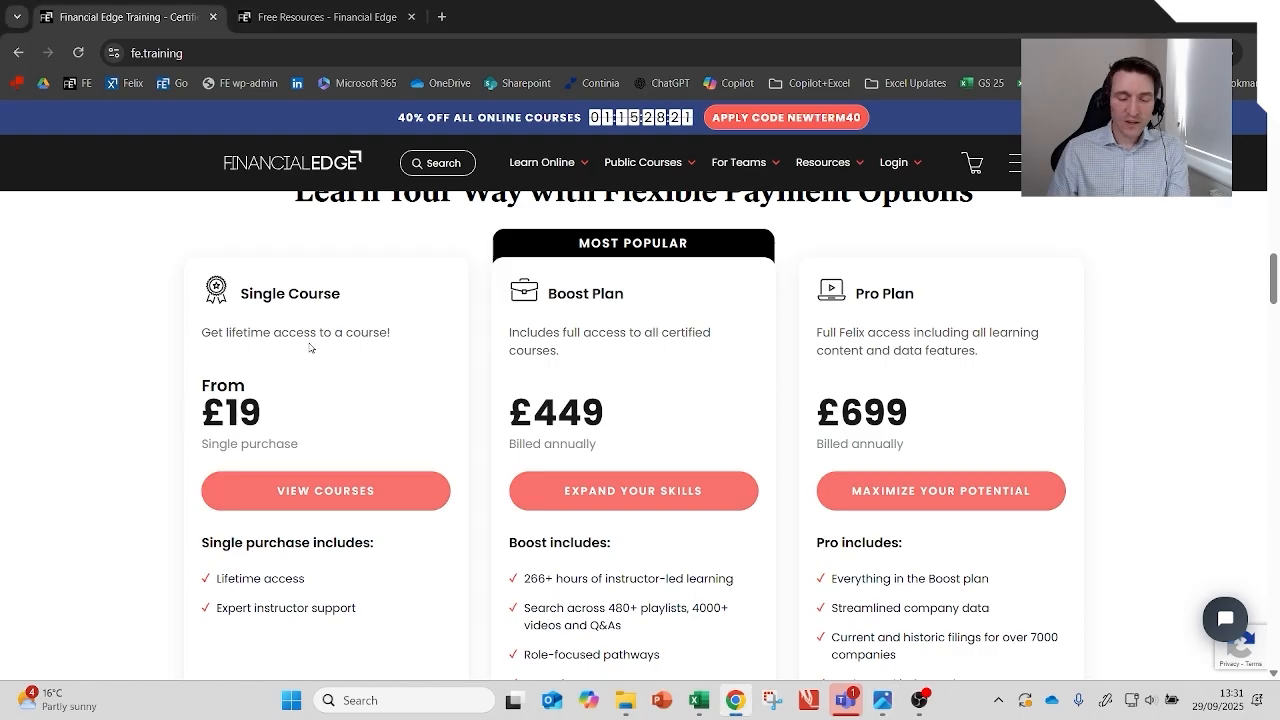
Step: Highlight the Single Course and Boost Plan offers, and briefly check the Resources options and the Free Resources page
drag(257, 287, 288, 336)
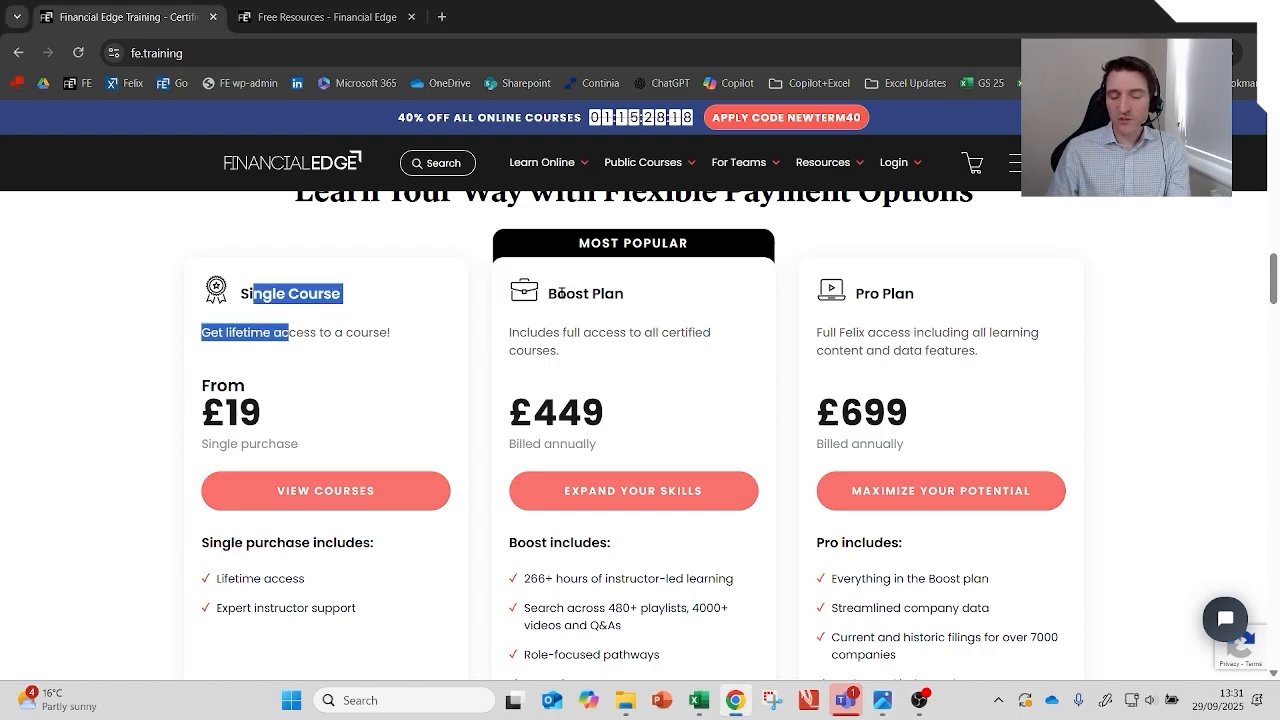
drag(564, 292, 615, 418)
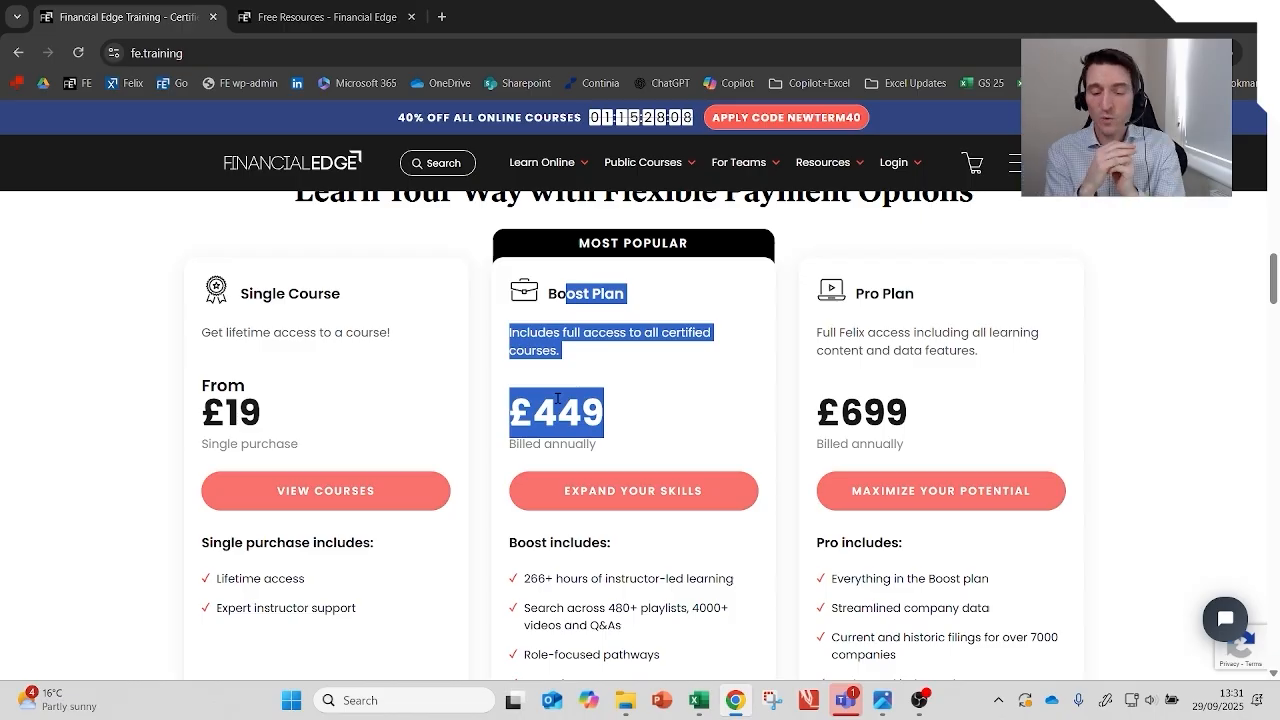
mouse_move(830, 167)
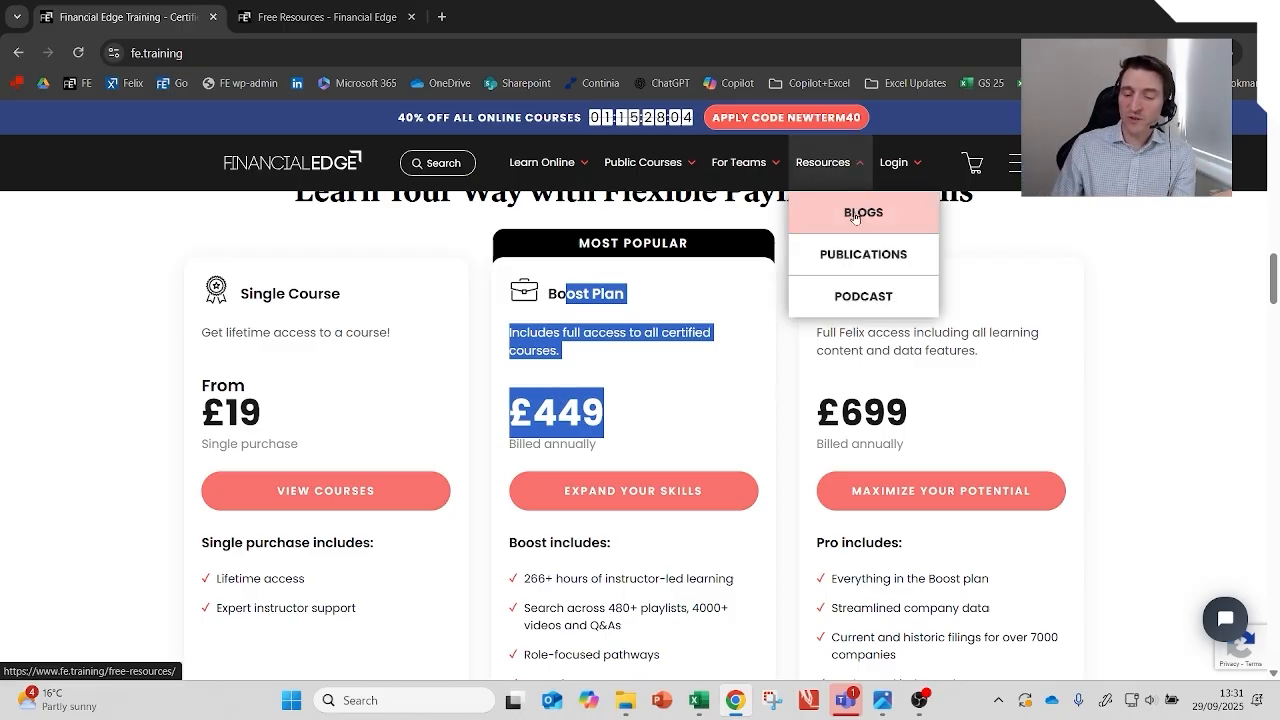
click(320, 17)
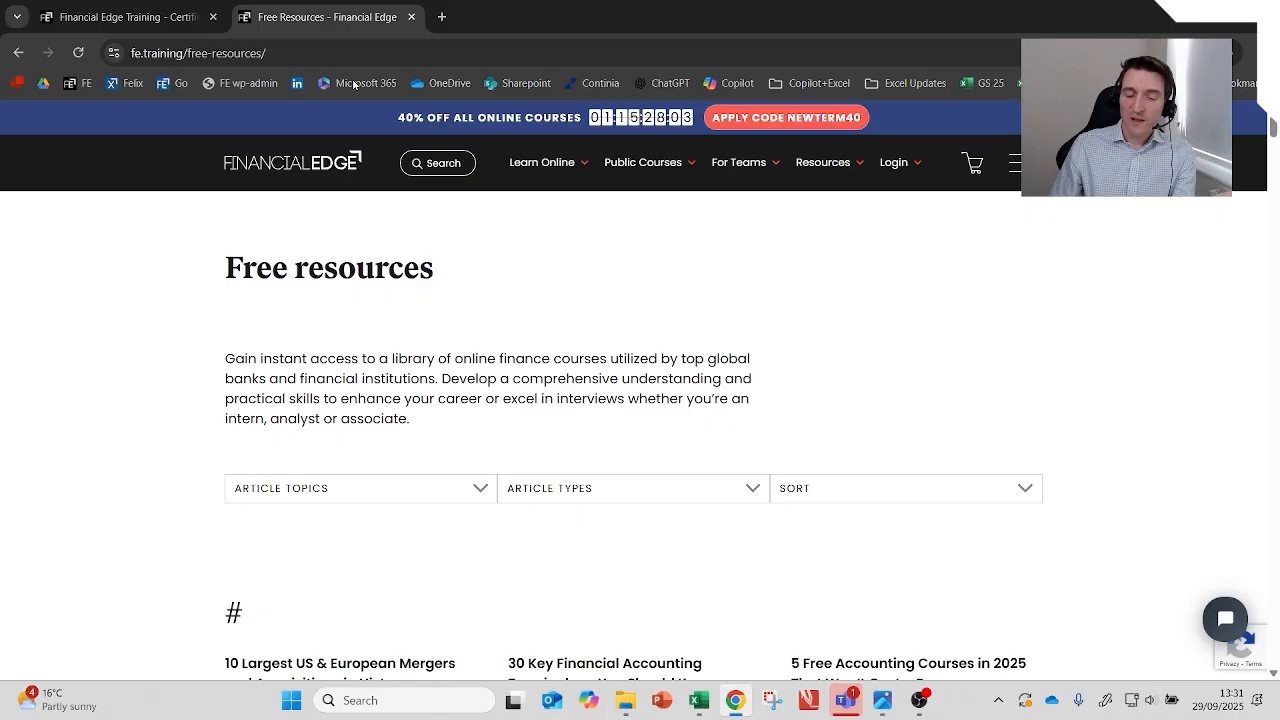
click(130, 17)
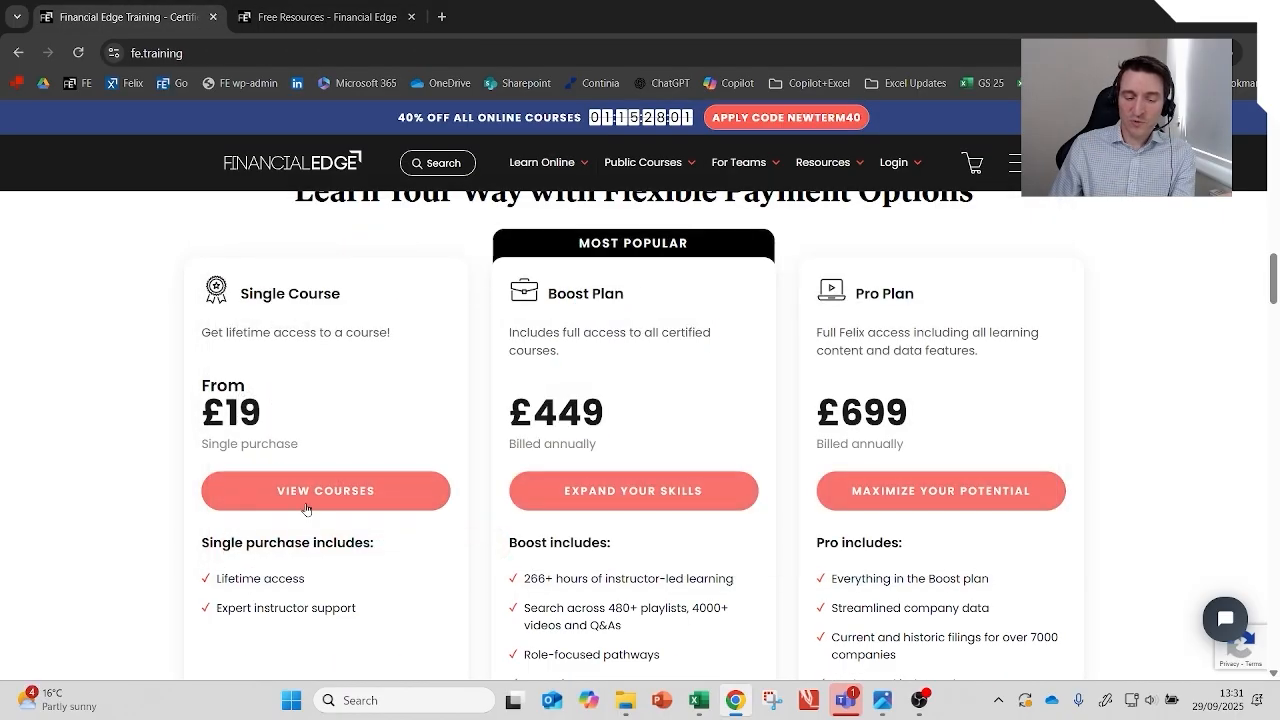
Step: Open the single-purchase course catalogue and browse it to the free completion certificate courses
click(327, 486)
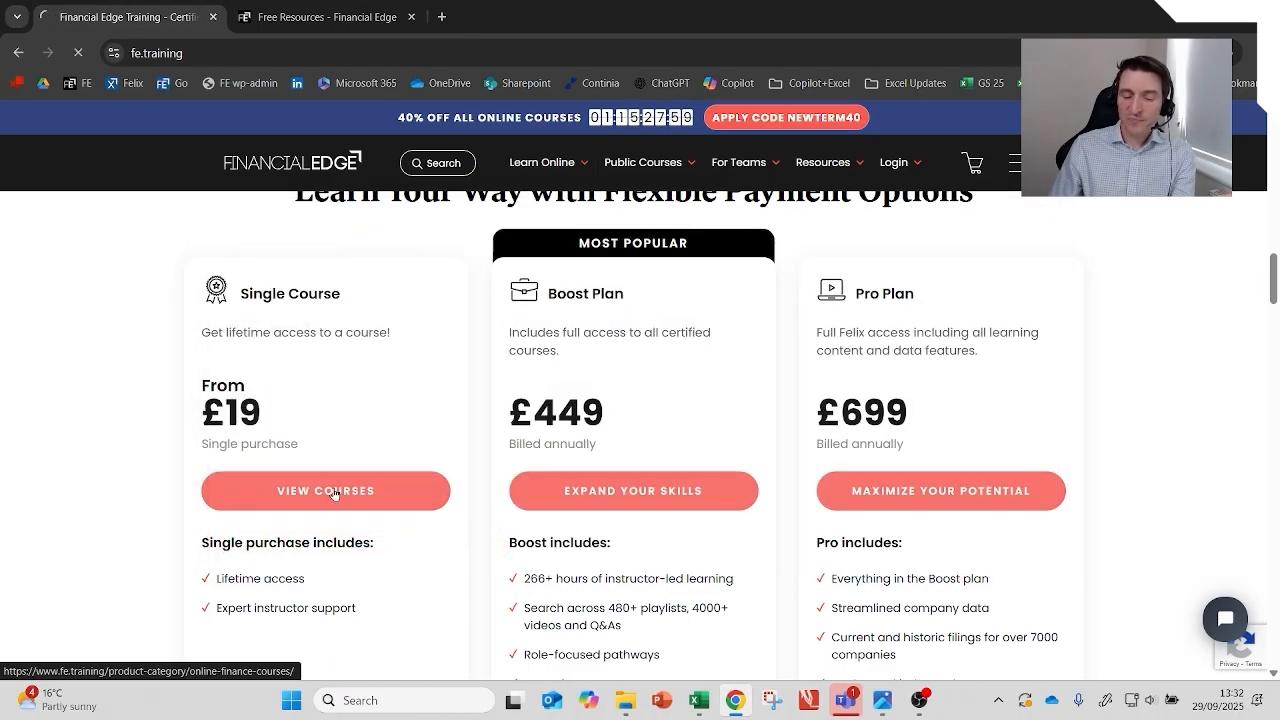
scroll(716, 455, down, 6)
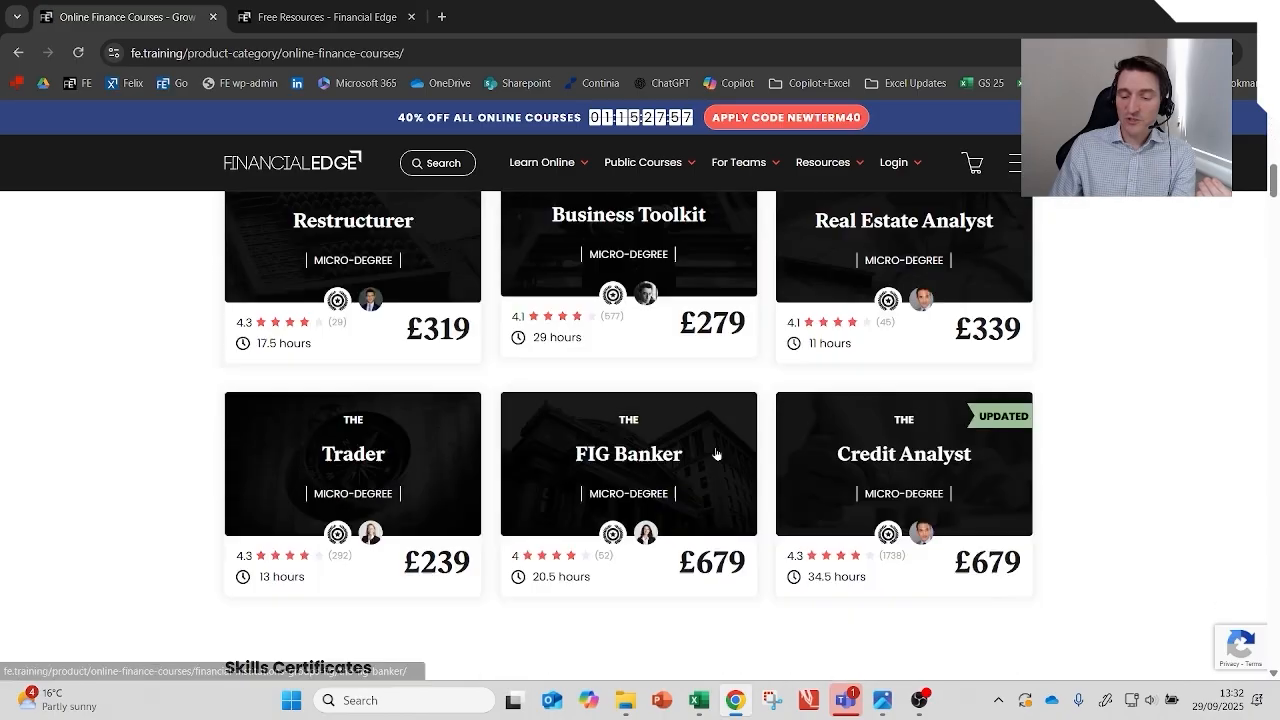
scroll(716, 455, down, 20)
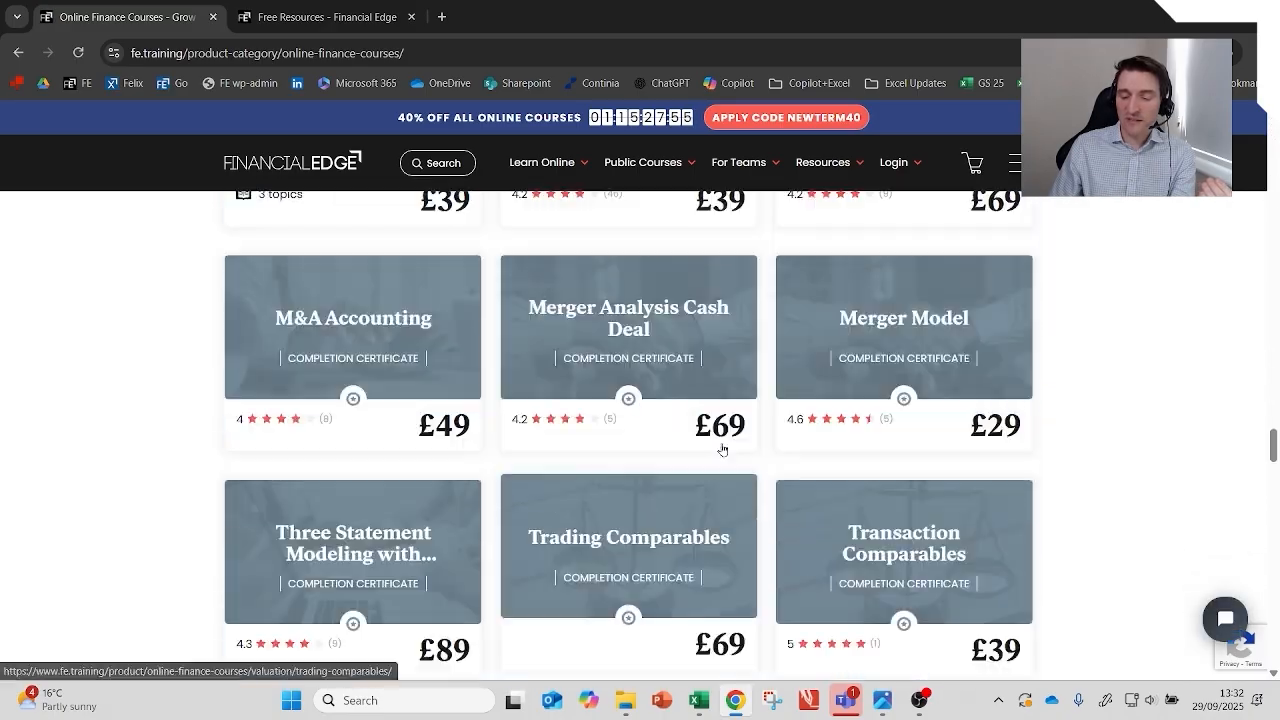
scroll(723, 449, up, 5)
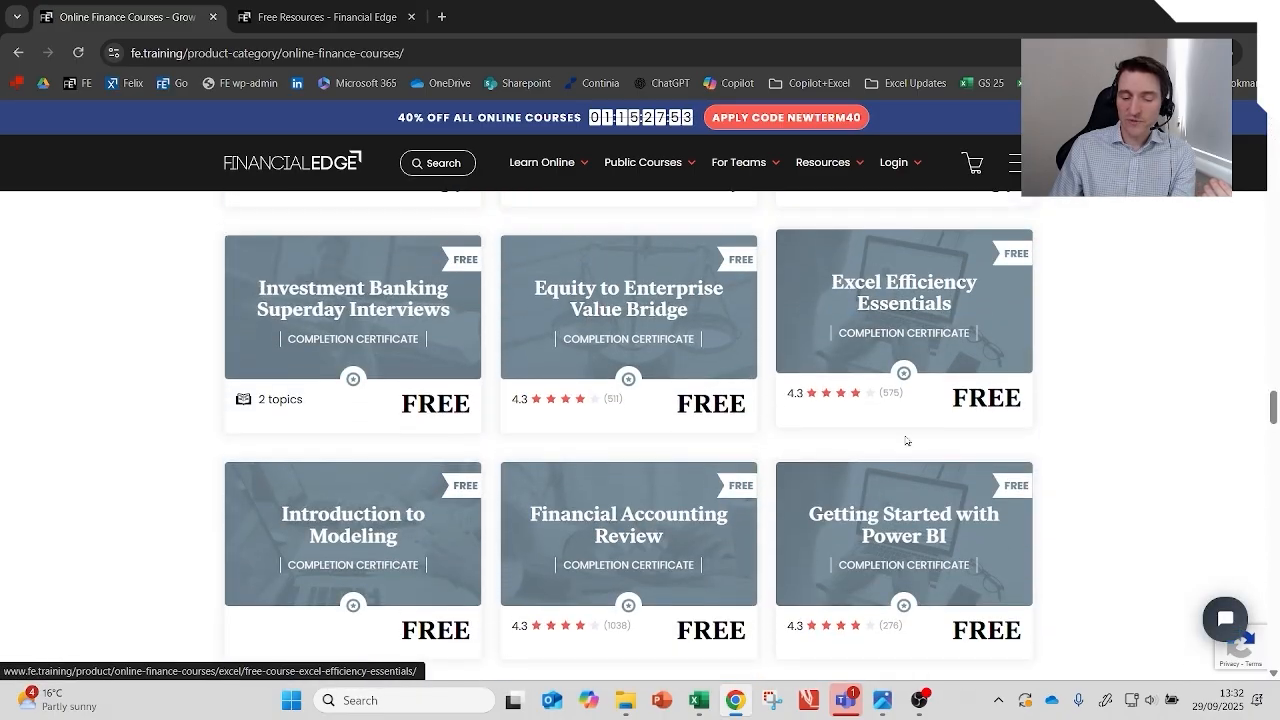